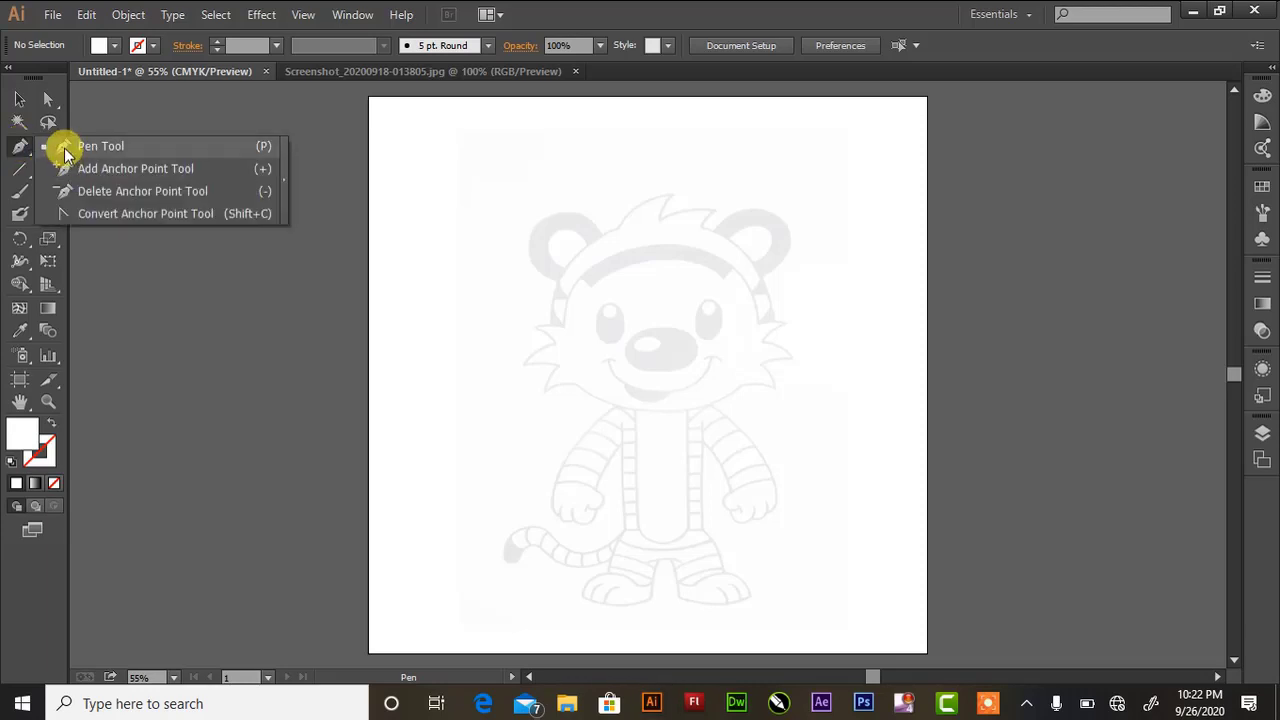
- Trace the top of the tiger's head and its two fur tufts with a pen path at 100% zoom
key("ctrl+1")
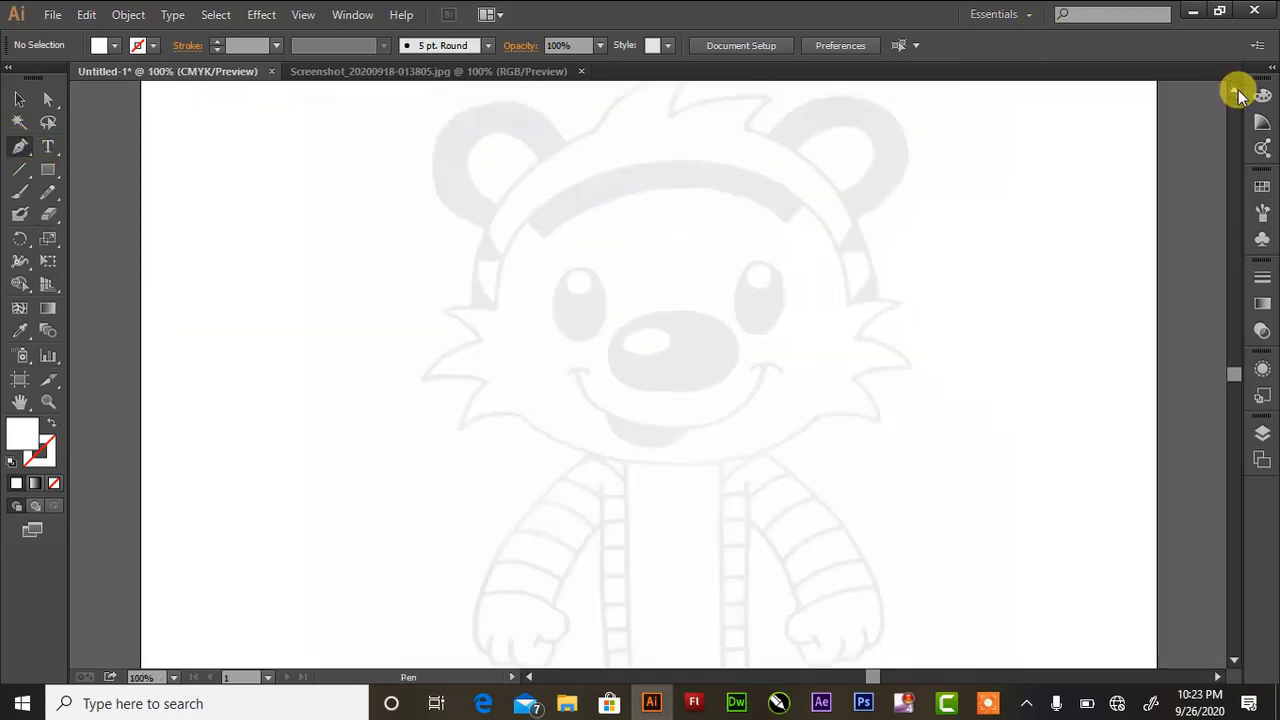
scroll(1234, 88, "up", 3)
left_click(469, 418)
left_click_drag(598, 243, 723, 208)
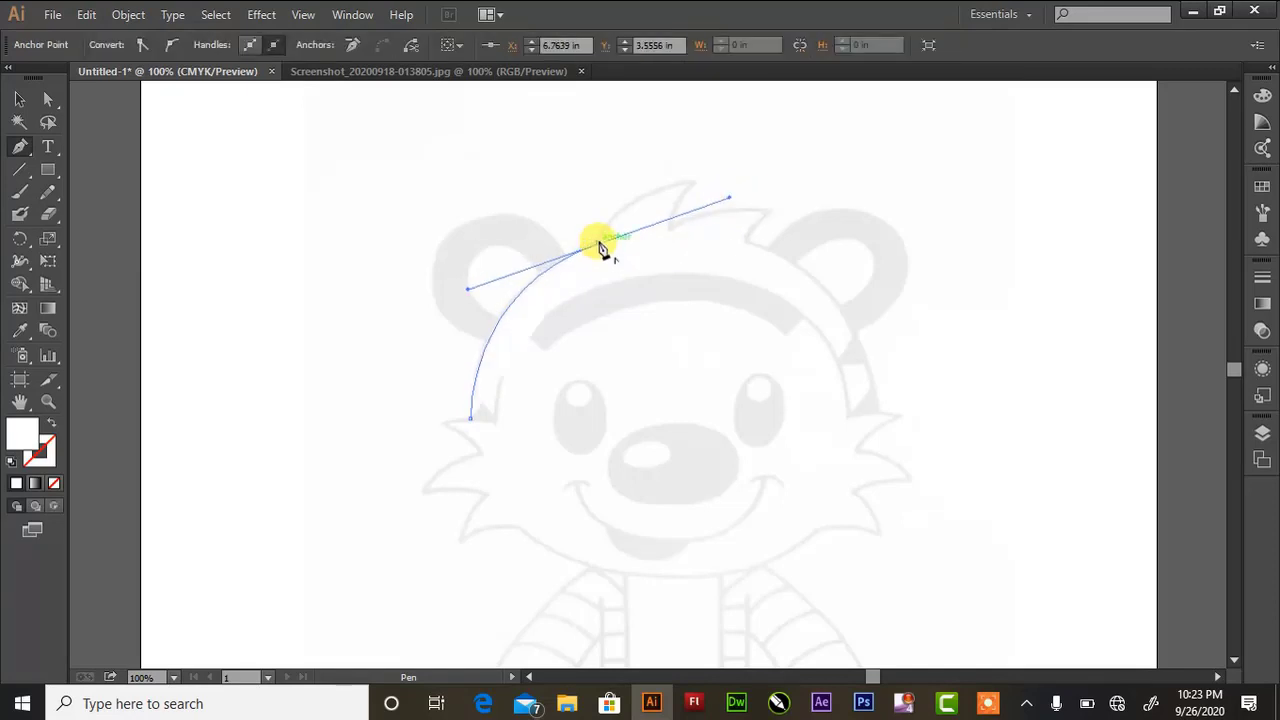
mouse_move(597, 243)
left_mouse_down()
mouse_move(696, 183)
mouse_move(771, 177)
left_mouse_up()
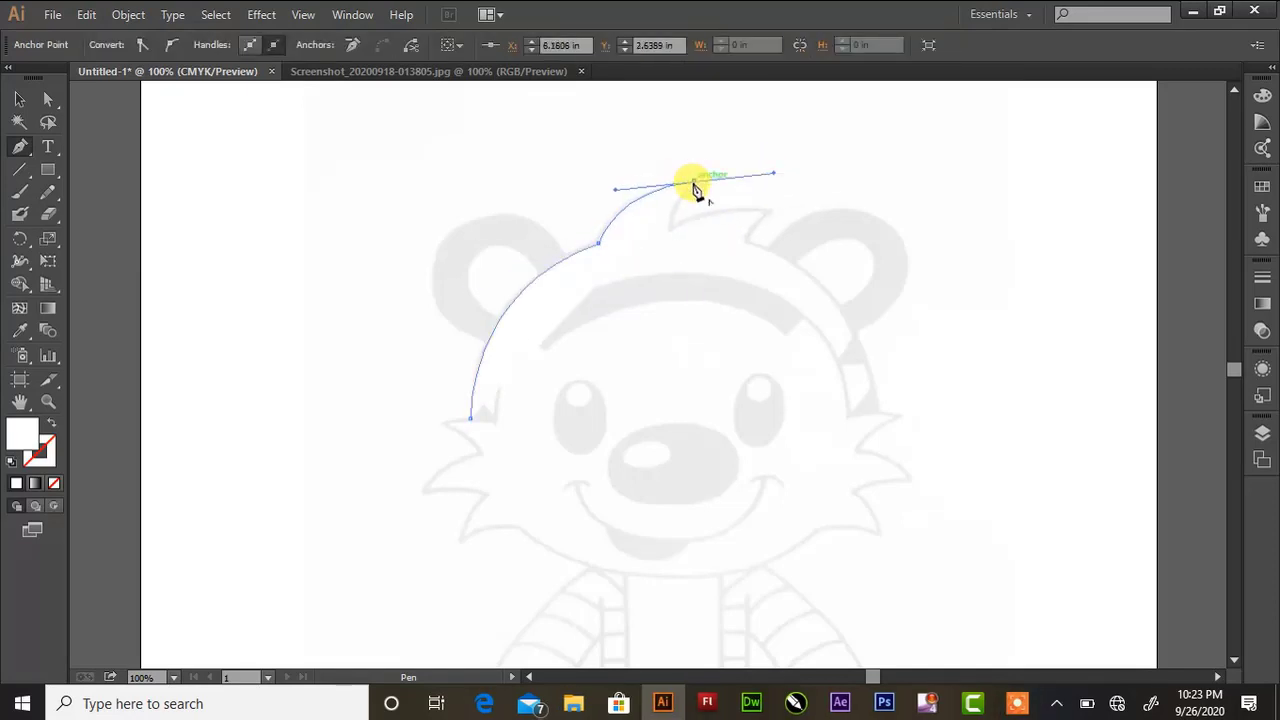
left_click_drag(694, 183, 677, 229)
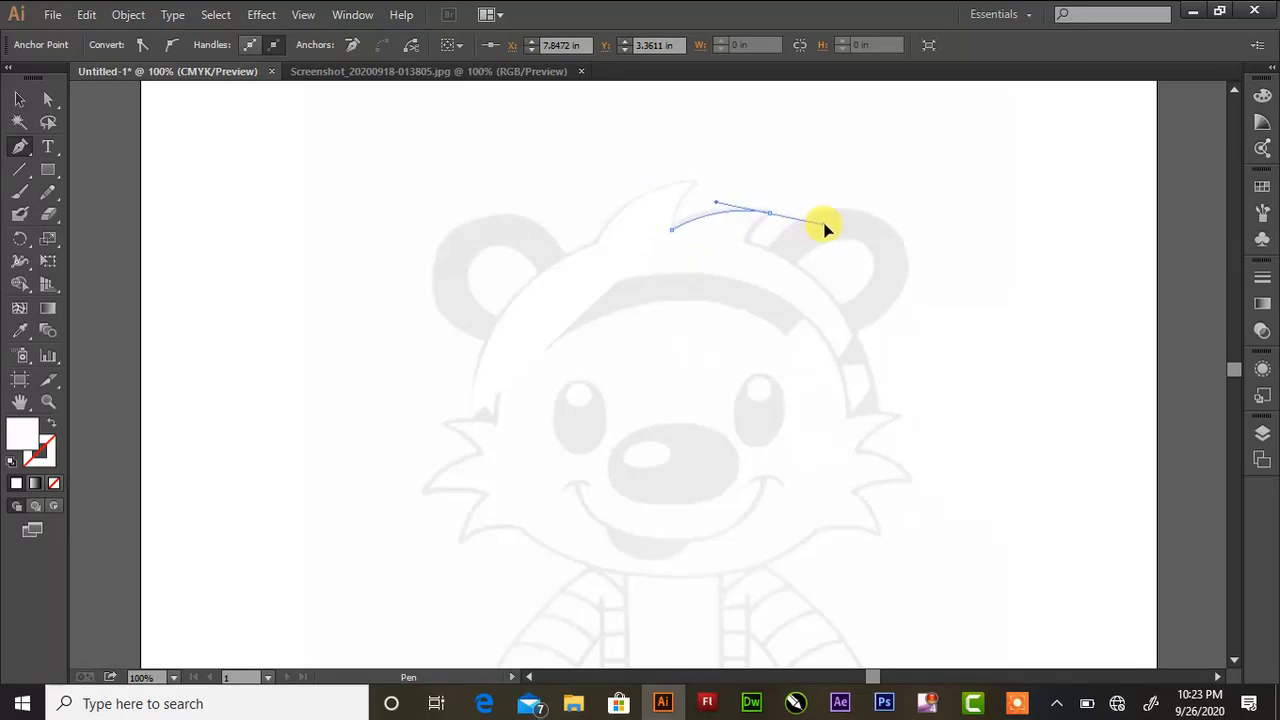
mouse_move(823, 229)
left_mouse_down()
mouse_move(779, 219)
mouse_move(751, 263)
left_mouse_up()
left_click(747, 240)
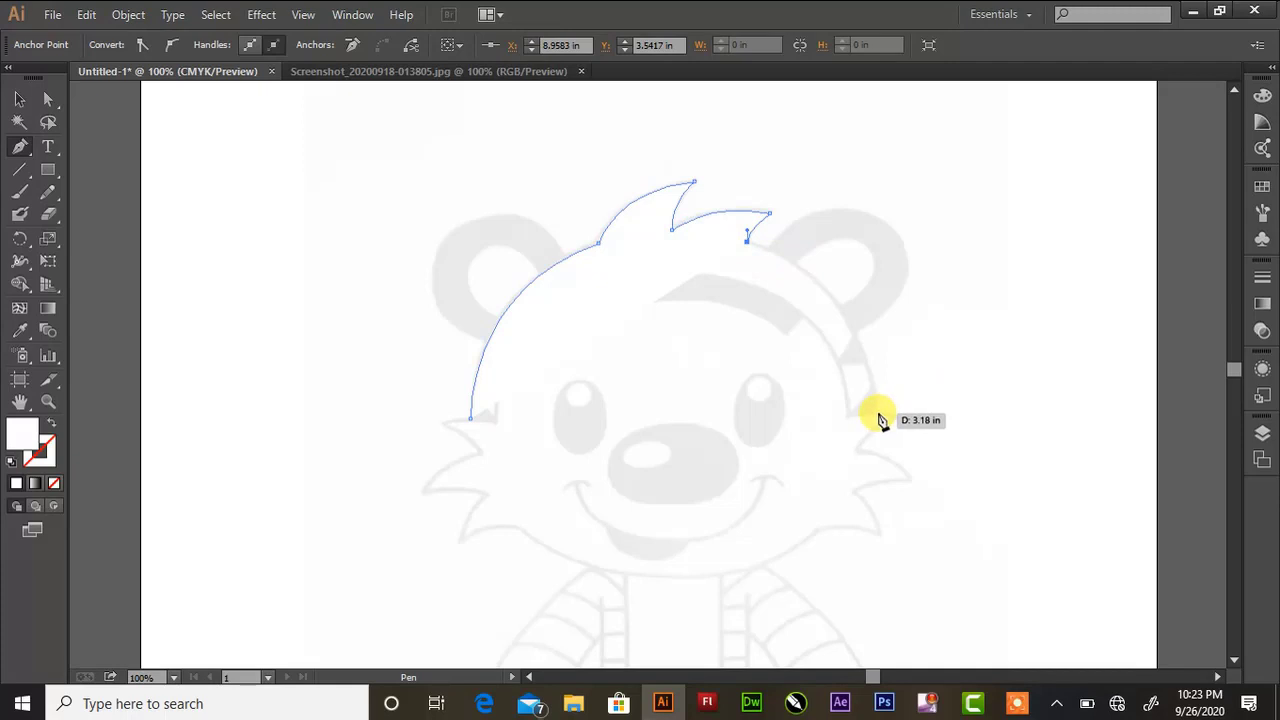
left_click_drag(876, 411, 887, 557)
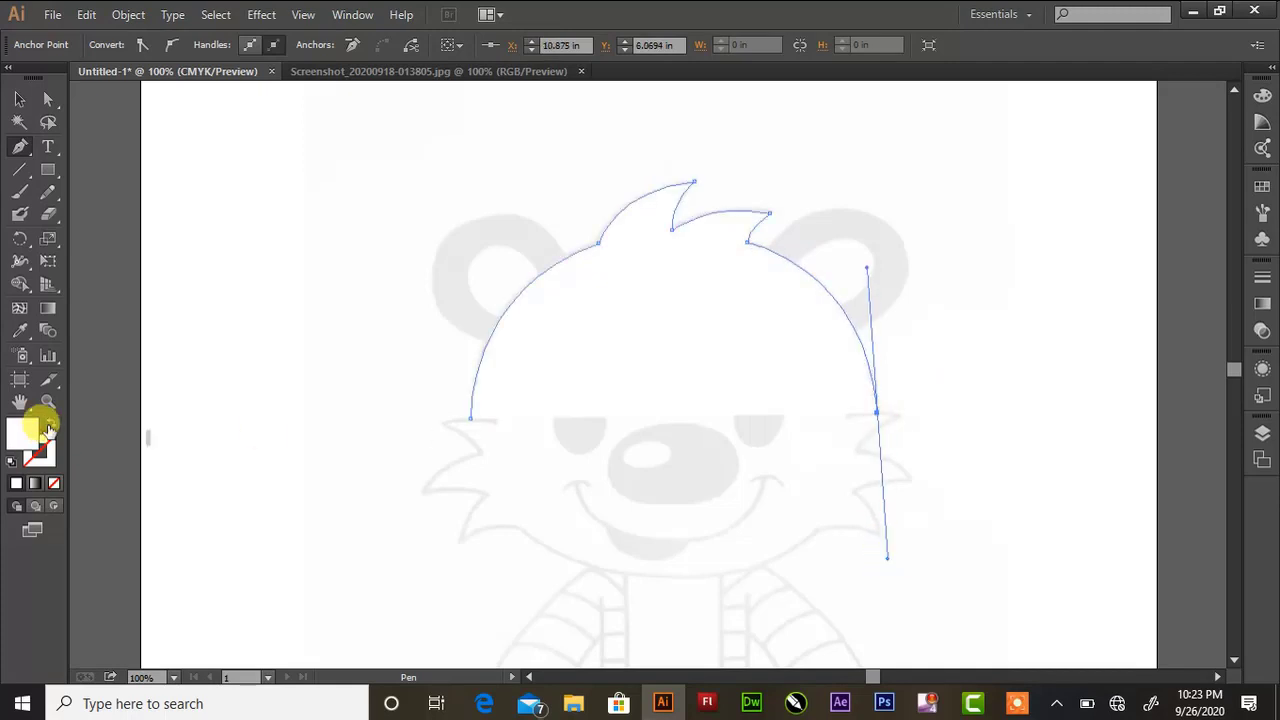
- Choose black as the stroke colour in the Color Picker
left_click(48, 428)
double_click(40, 452)
left_click_drag(551, 420, 628, 462)
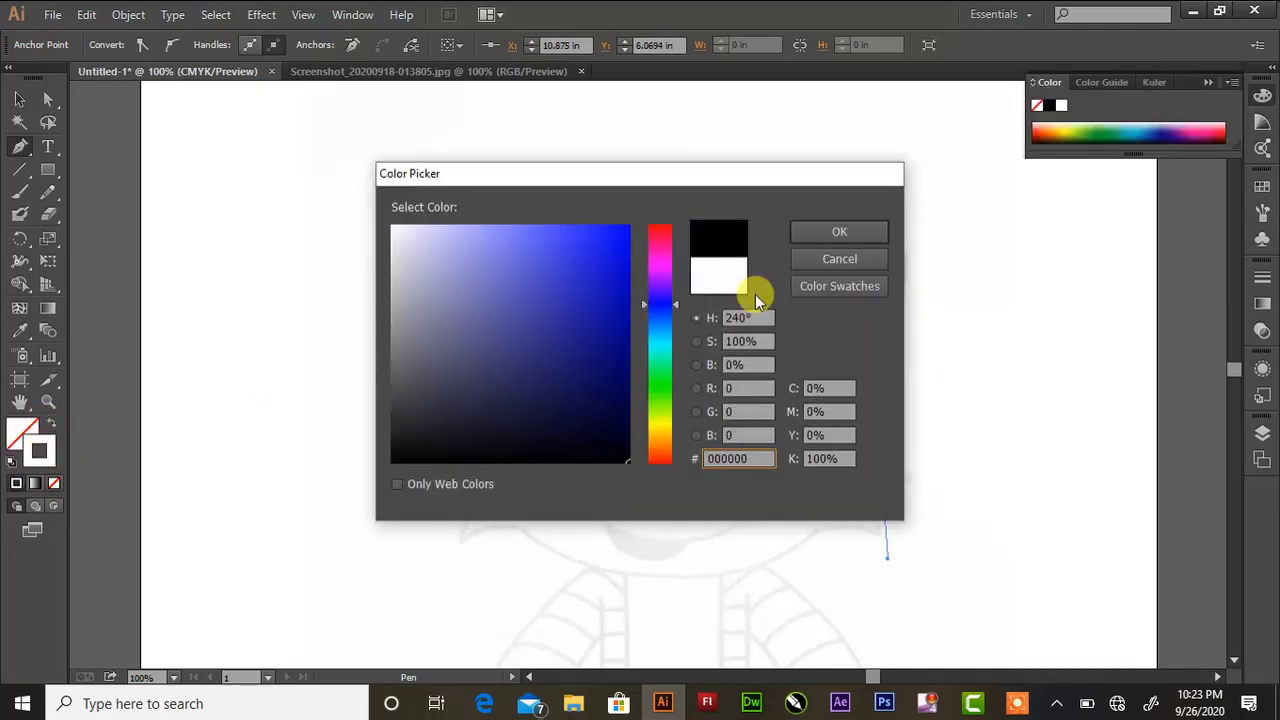
- Confirm black and continue the outline from its right end around the right cheek fur
left_click(798, 232)
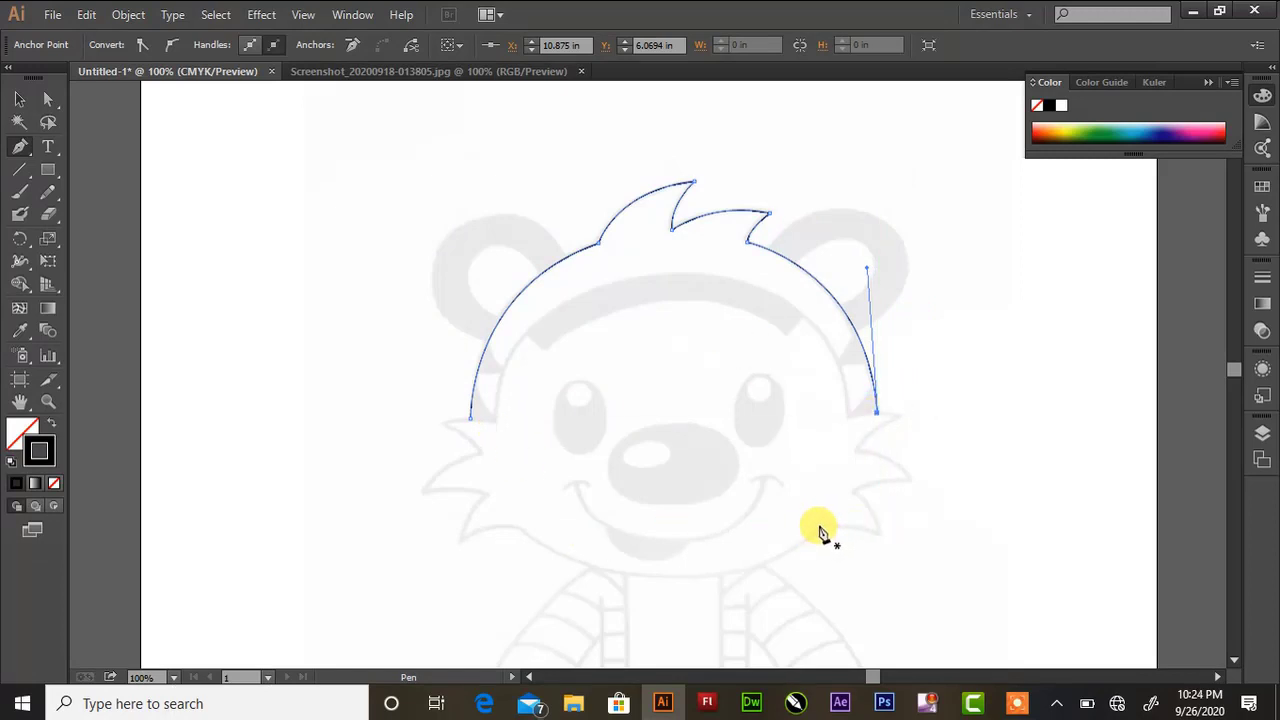
left_click(894, 414, "ctrl")
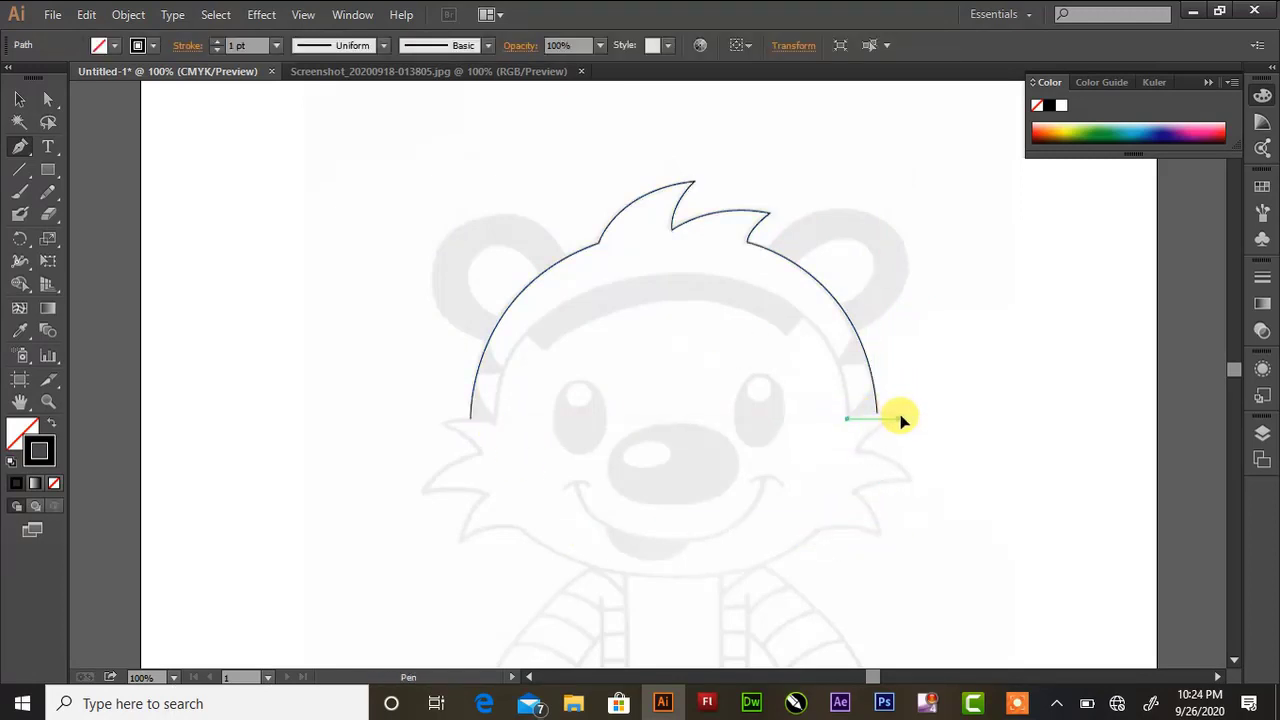
mouse_move(925, 432)
left_mouse_down()
mouse_move(899, 418)
mouse_move(910, 487)
mouse_move(851, 491)
mouse_move(876, 547)
mouse_move(810, 562)
left_mouse_up()
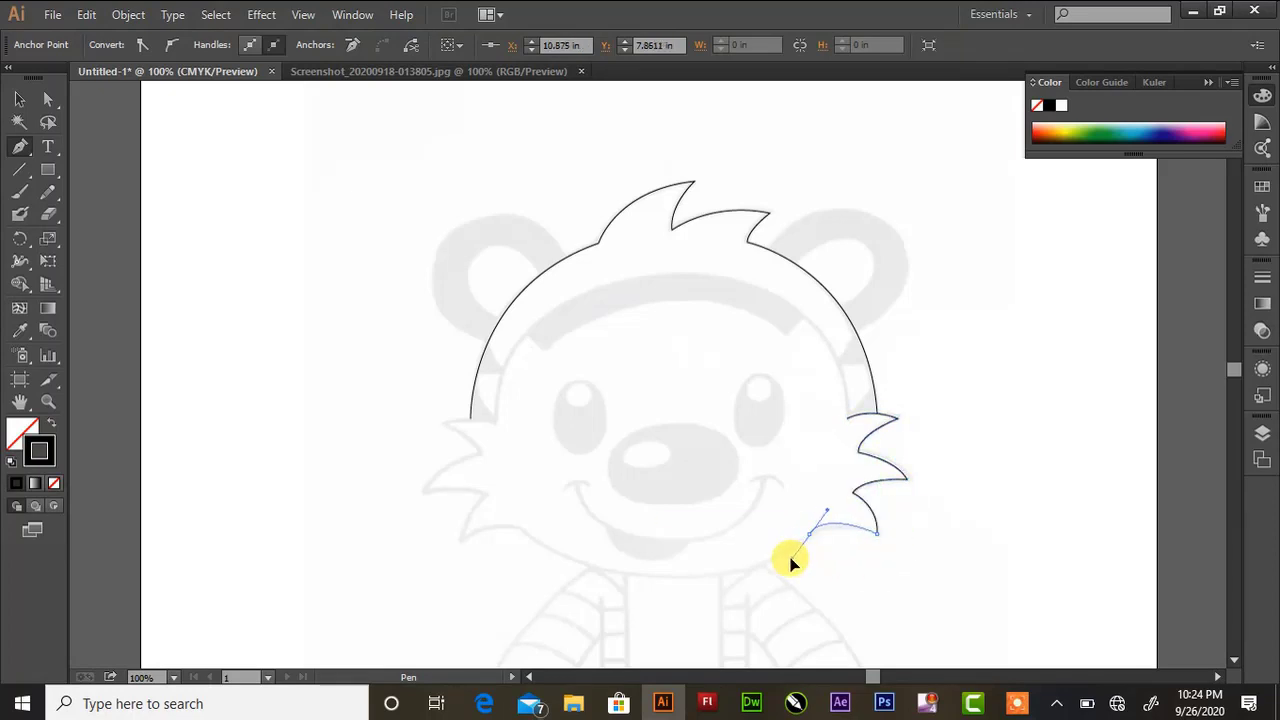
left_click(810, 533)
left_click_drag(673, 578, 605, 577)
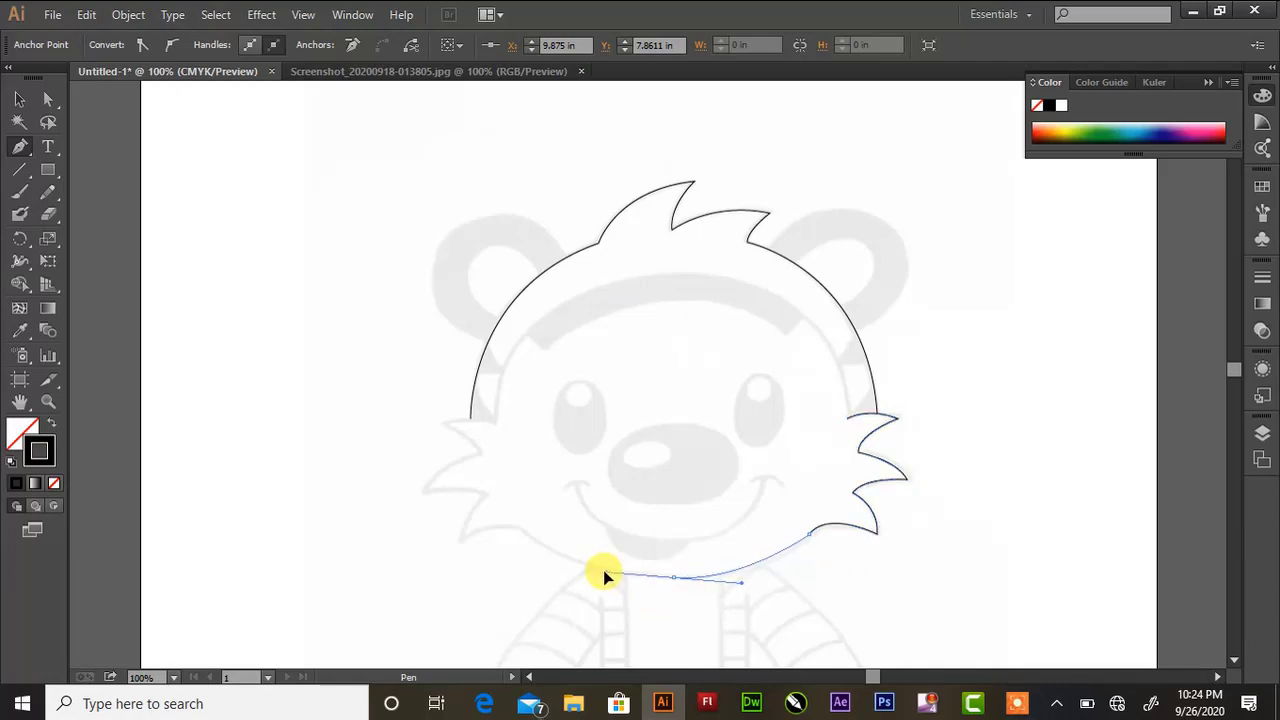
- Curve the outline along the chin and up through the left cheek fur tufts
left_click(673, 578)
mouse_move(523, 533)
left_mouse_down()
mouse_move(523, 515)
mouse_move(486, 491)
left_mouse_up()
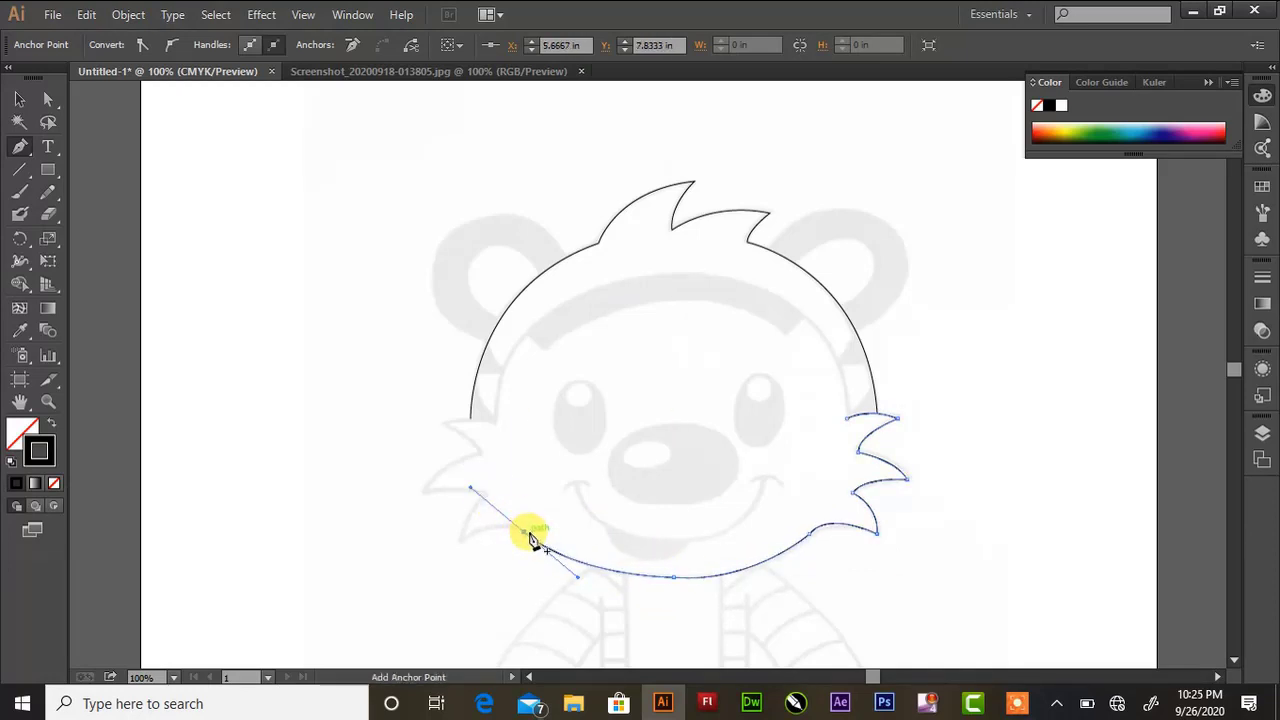
mouse_move(523, 533)
left_mouse_down()
mouse_move(457, 543)
mouse_move(444, 567)
mouse_move(496, 493)
mouse_move(410, 497)
mouse_move(423, 500)
left_mouse_up()
mouse_move(480, 452)
left_mouse_down()
mouse_move(517, 450)
mouse_move(481, 448)
mouse_move(431, 413)
left_mouse_up()
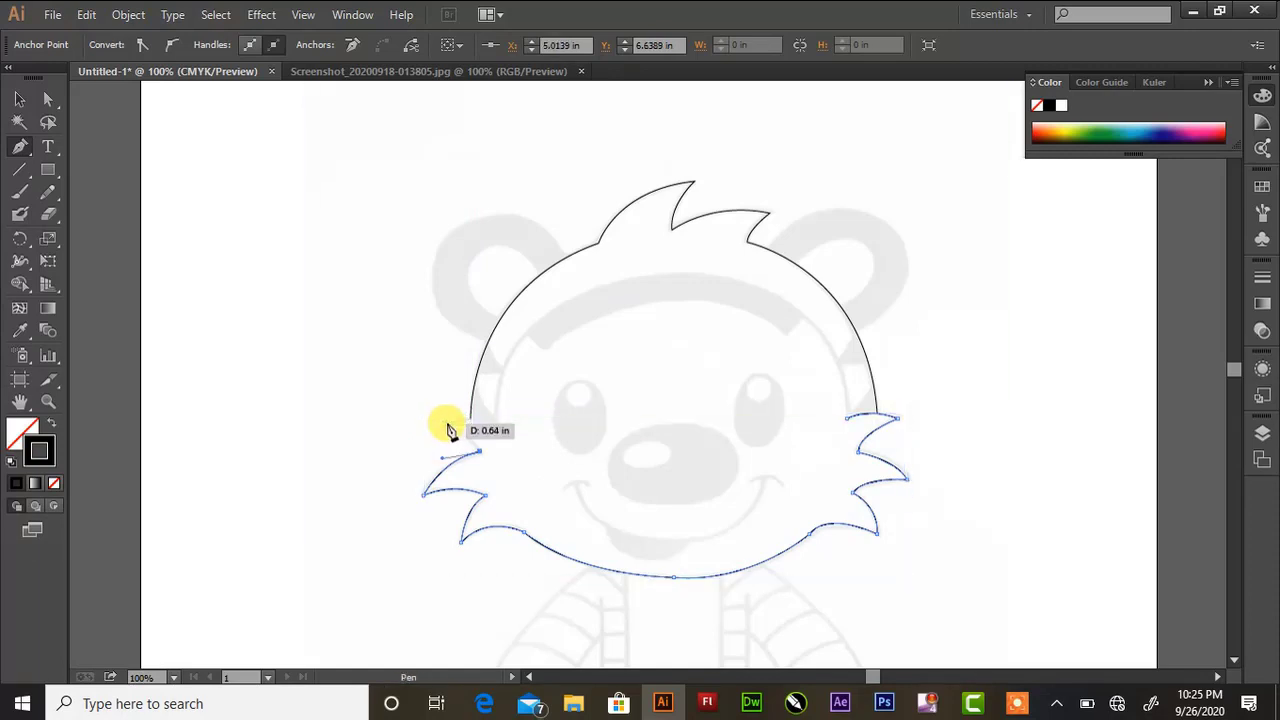
left_click(445, 423, "ctrl")
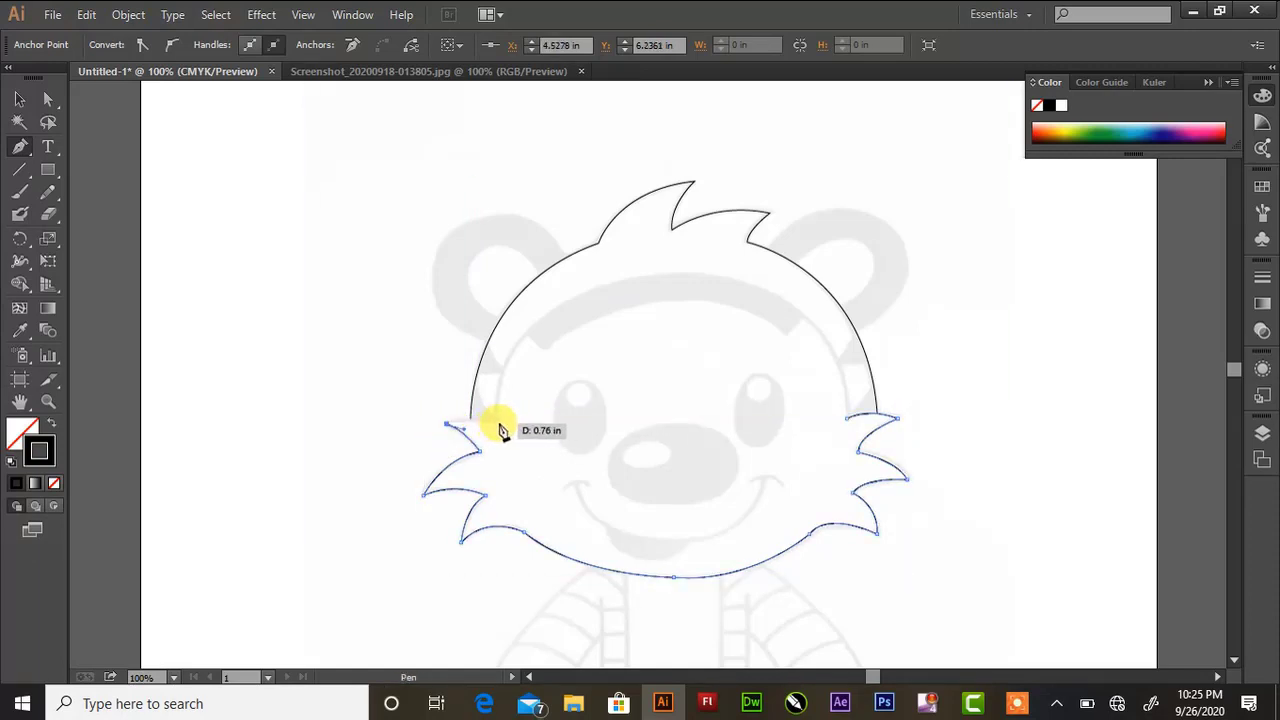
left_click_drag(448, 423, 497, 421)
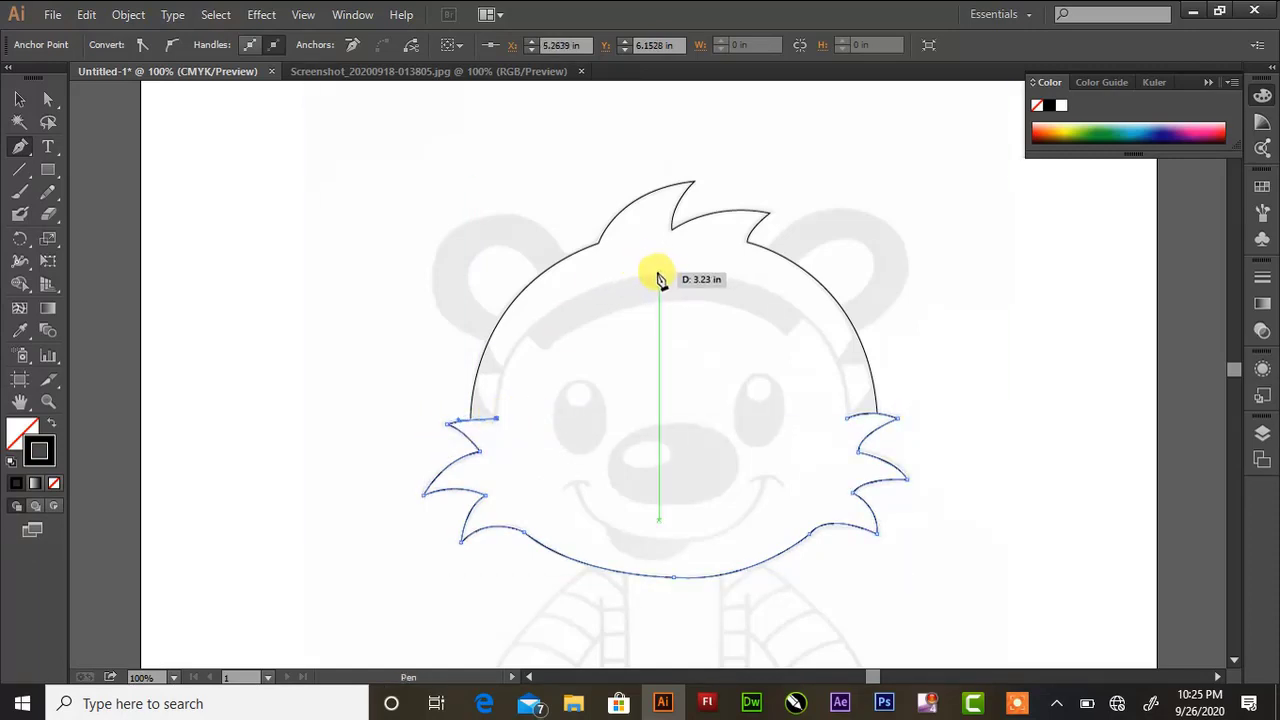
- Arc the inner forehead line across the head down to the right cheek
left_click_drag(658, 272, 815, 266)
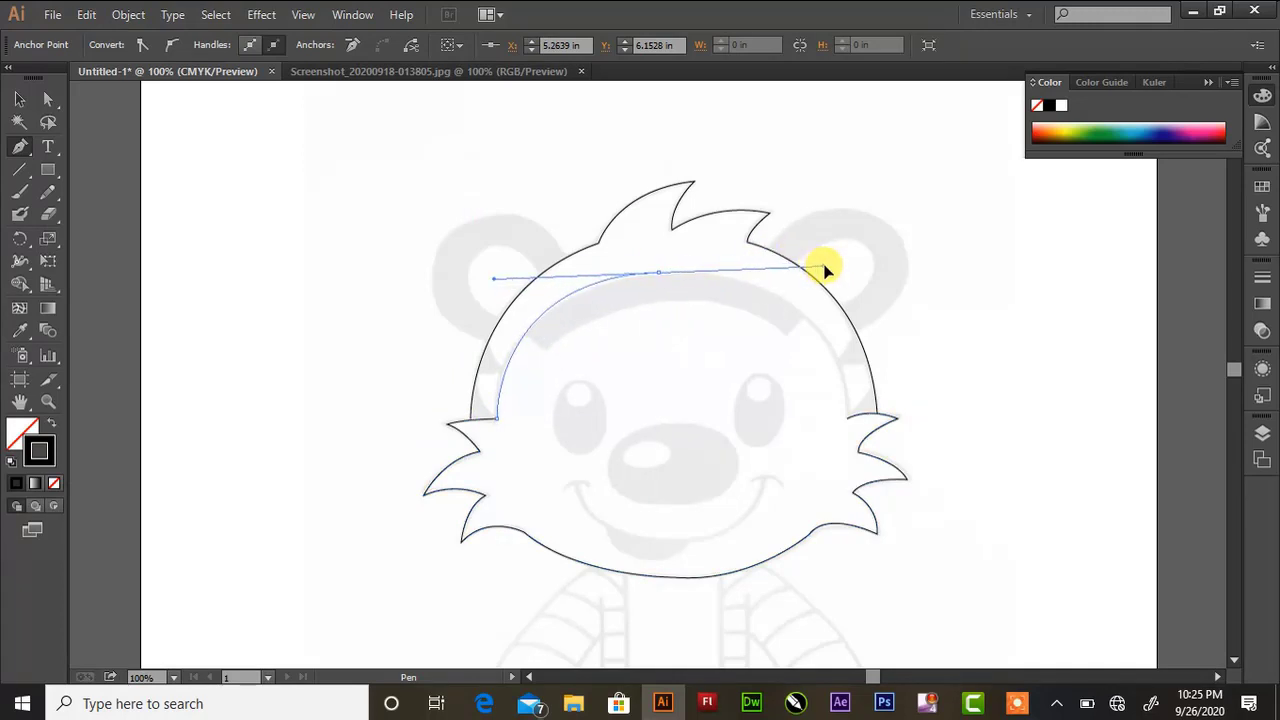
left_click(658, 272)
left_click_drag(847, 417, 845, 490)
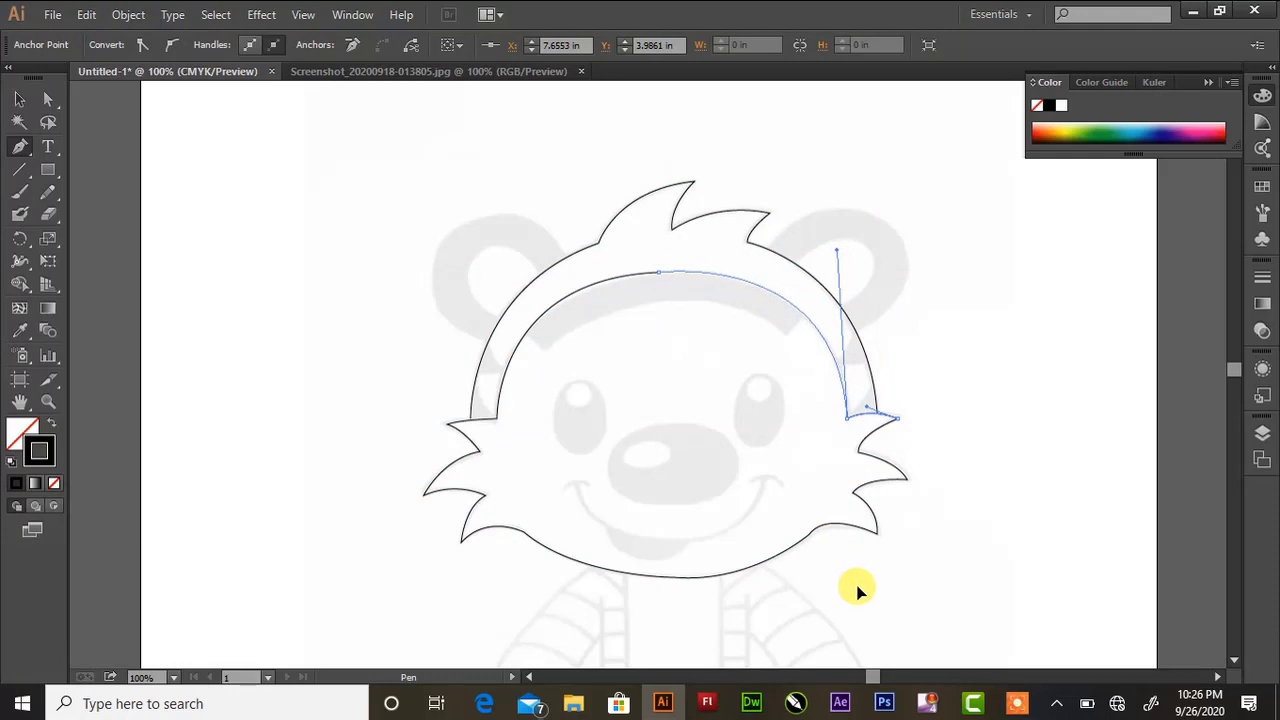
left_click_drag(845, 571, 860, 594)
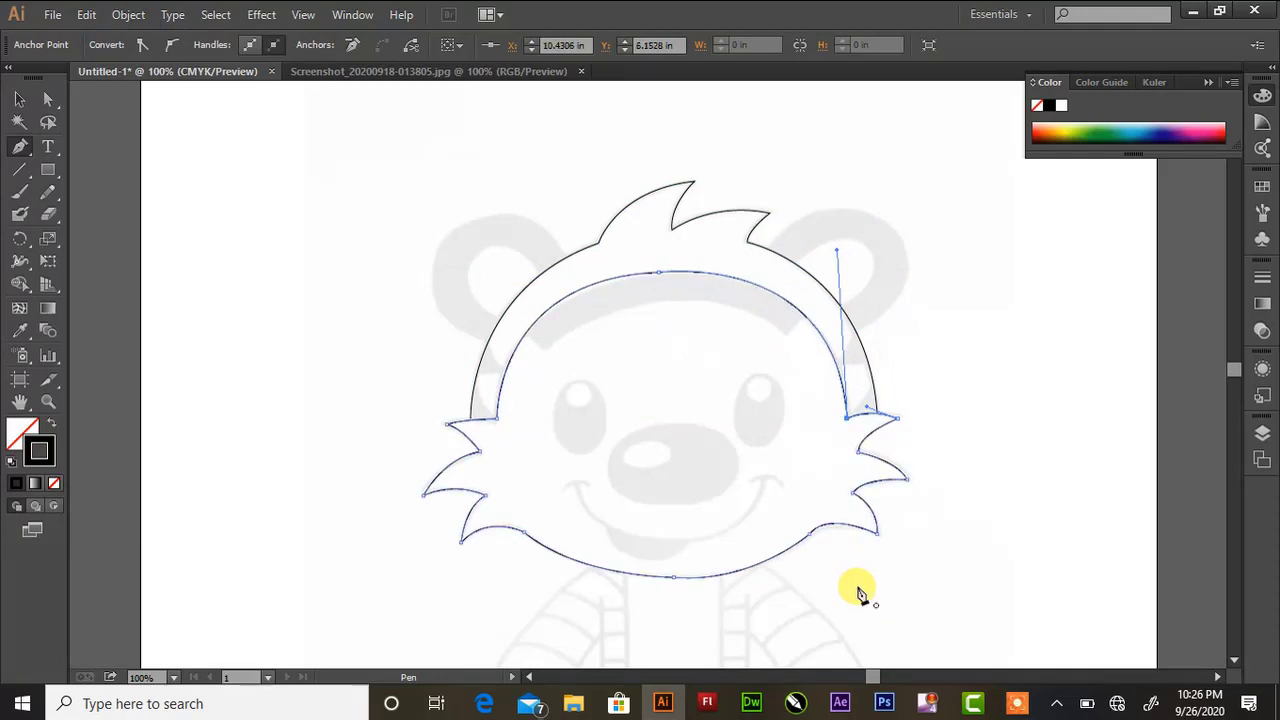
- Draw the smile as a curved line along the bottom of the mouth
left_click(763, 481)
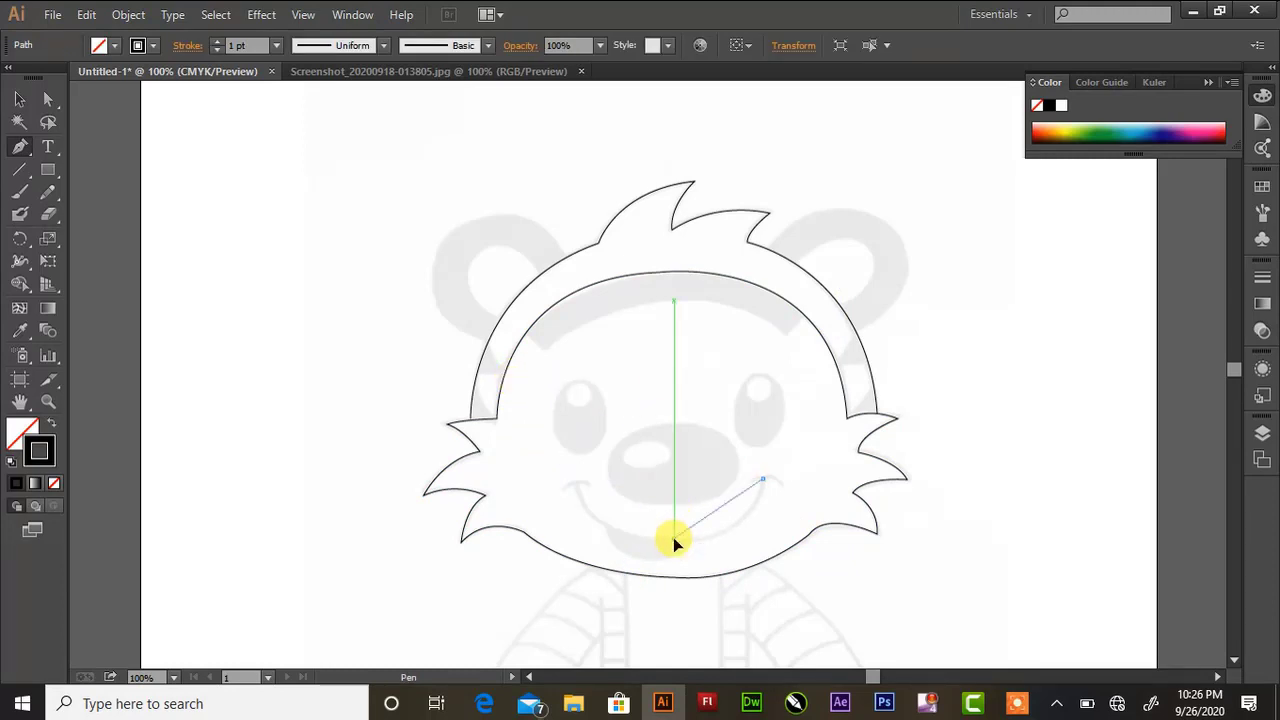
left_click_drag(593, 537, 590, 537)
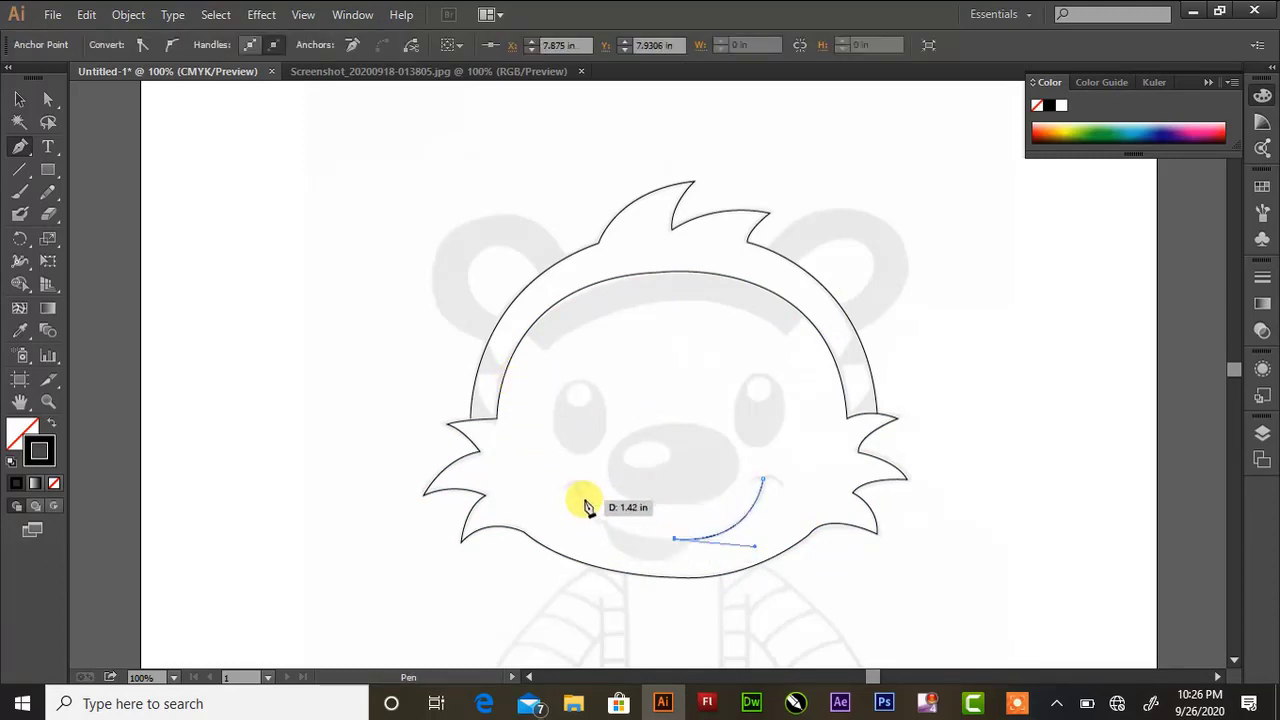
left_click_drag(577, 486, 565, 433)
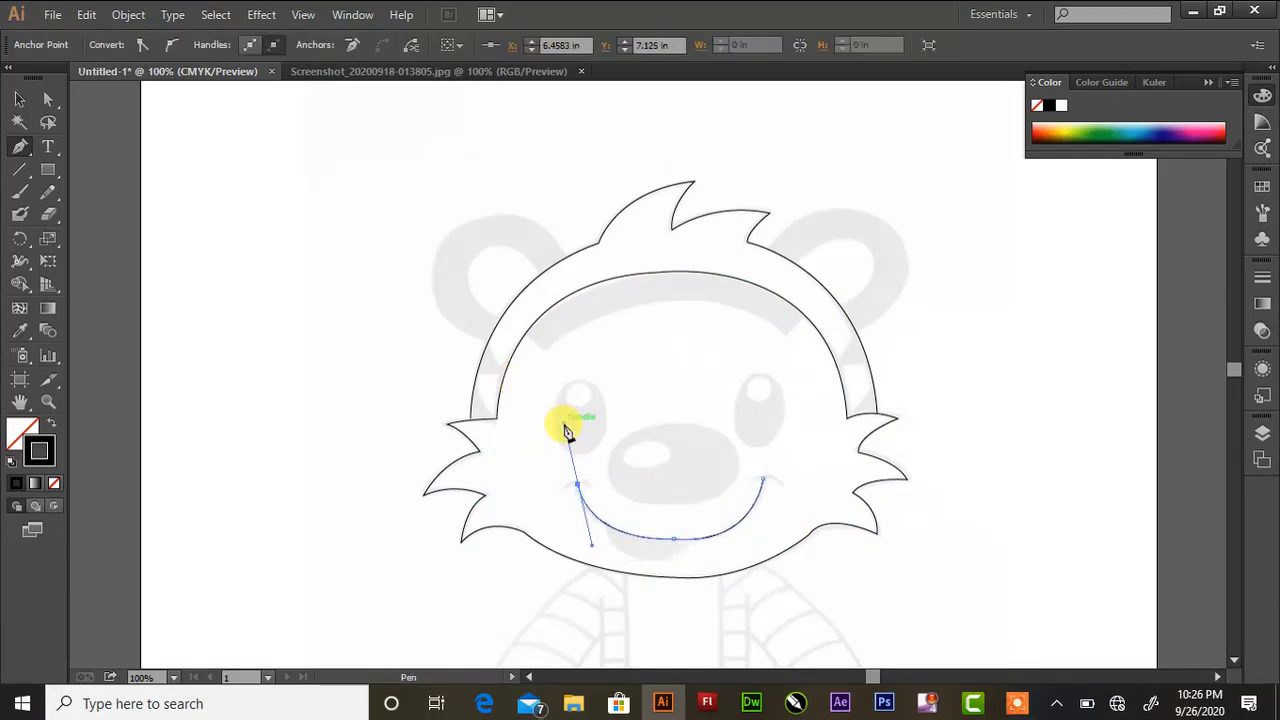
- Trace the curled left ear outline with its outer and inner edges on the head
left_click(490, 340)
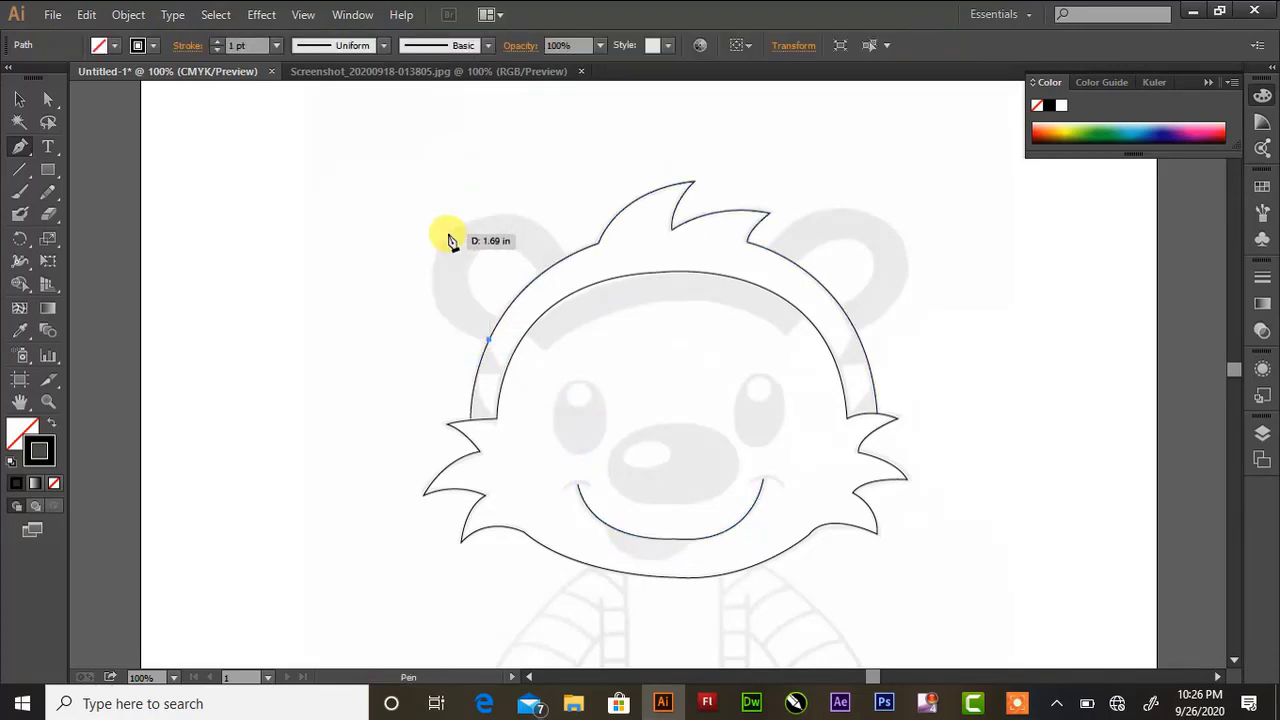
left_click_drag(447, 233, 496, 152)
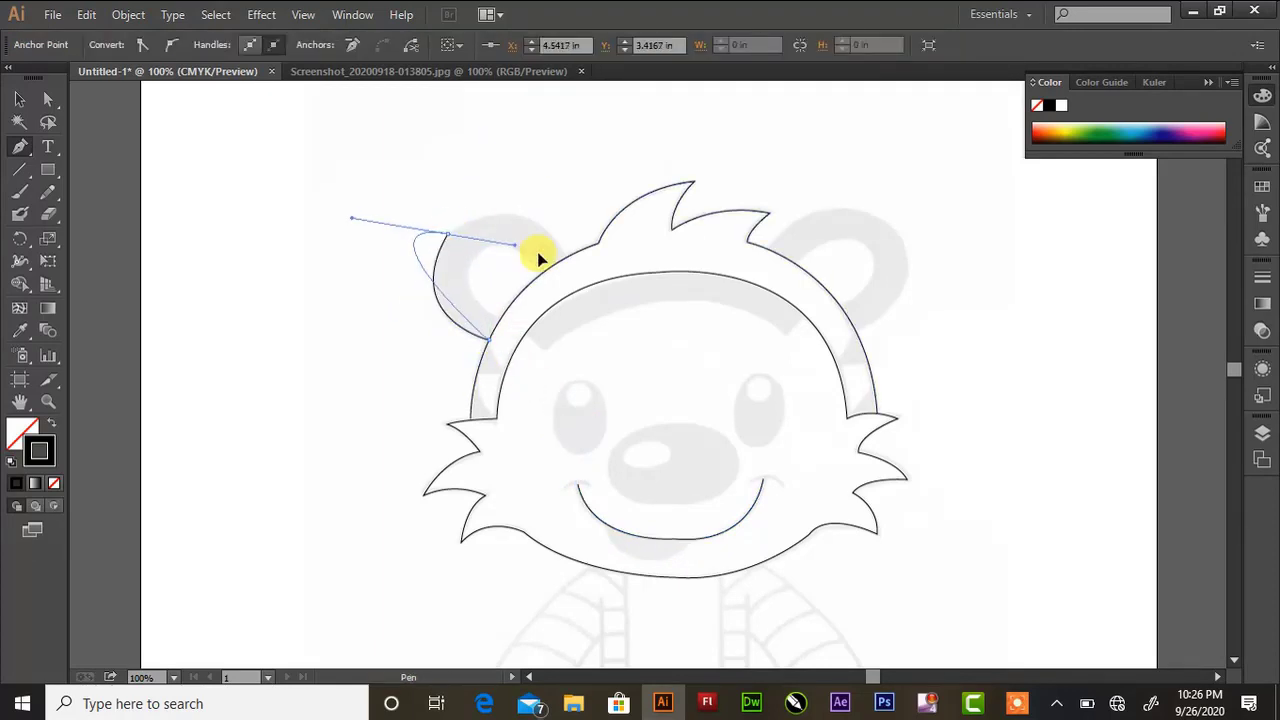
left_click_drag(455, 240, 446, 229)
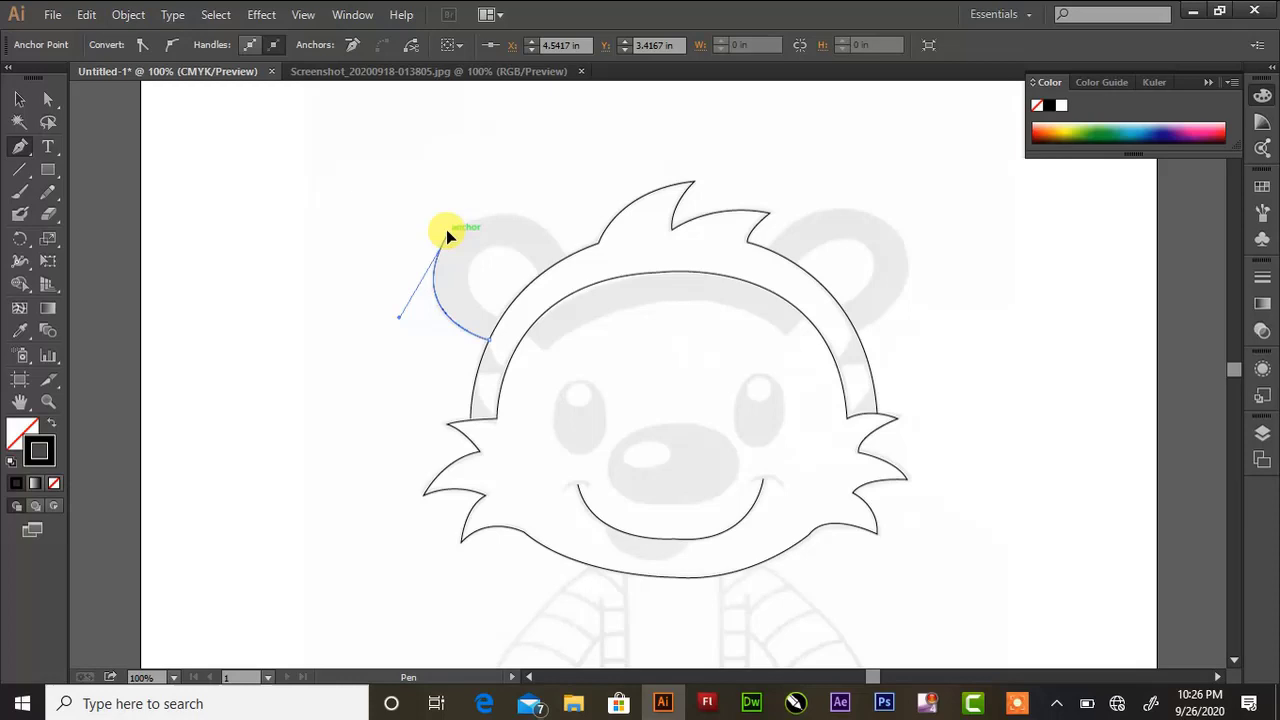
left_click_drag(567, 259, 592, 322)
left_click(567, 259)
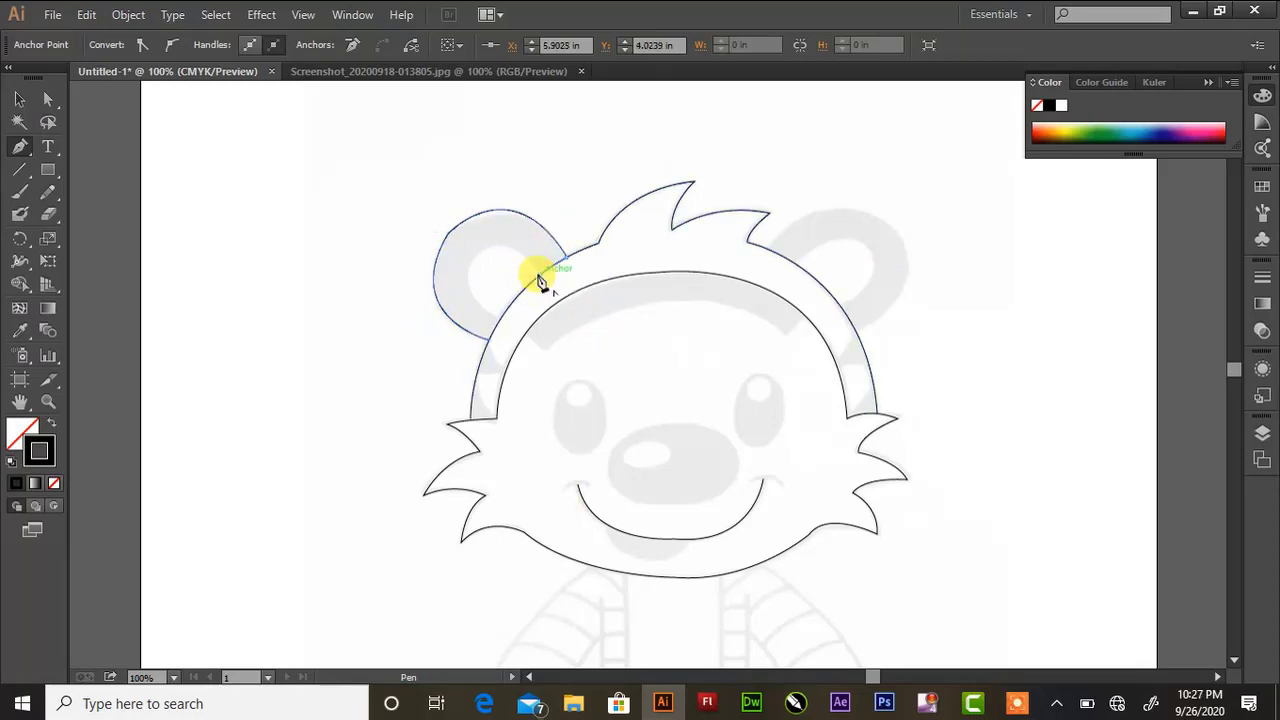
mouse_move(538, 276)
left_mouse_down()
mouse_move(480, 262)
mouse_move(446, 274)
mouse_move(471, 251)
left_mouse_up()
mouse_move(500, 320)
left_mouse_down()
mouse_move(556, 341)
mouse_move(490, 345)
left_mouse_up()
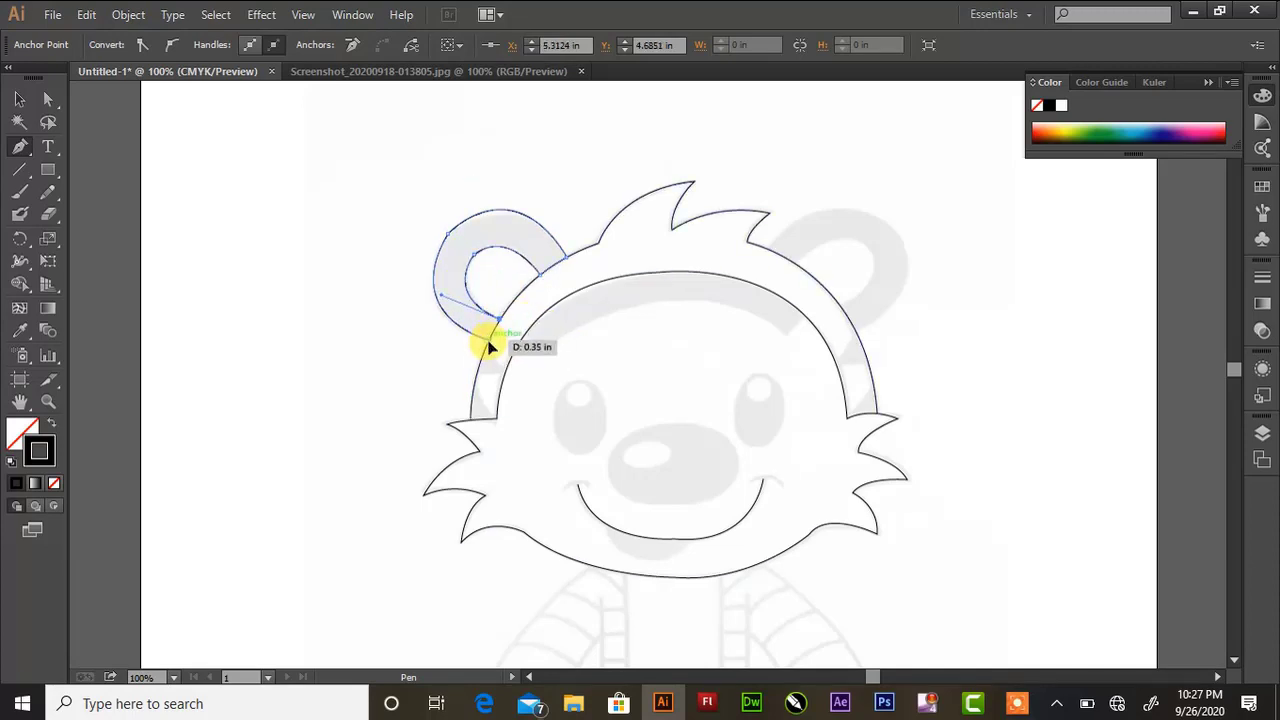
- Swap the ear's fill and stroke colours, then deselect everything with the Selection tool
left_click(50, 425)
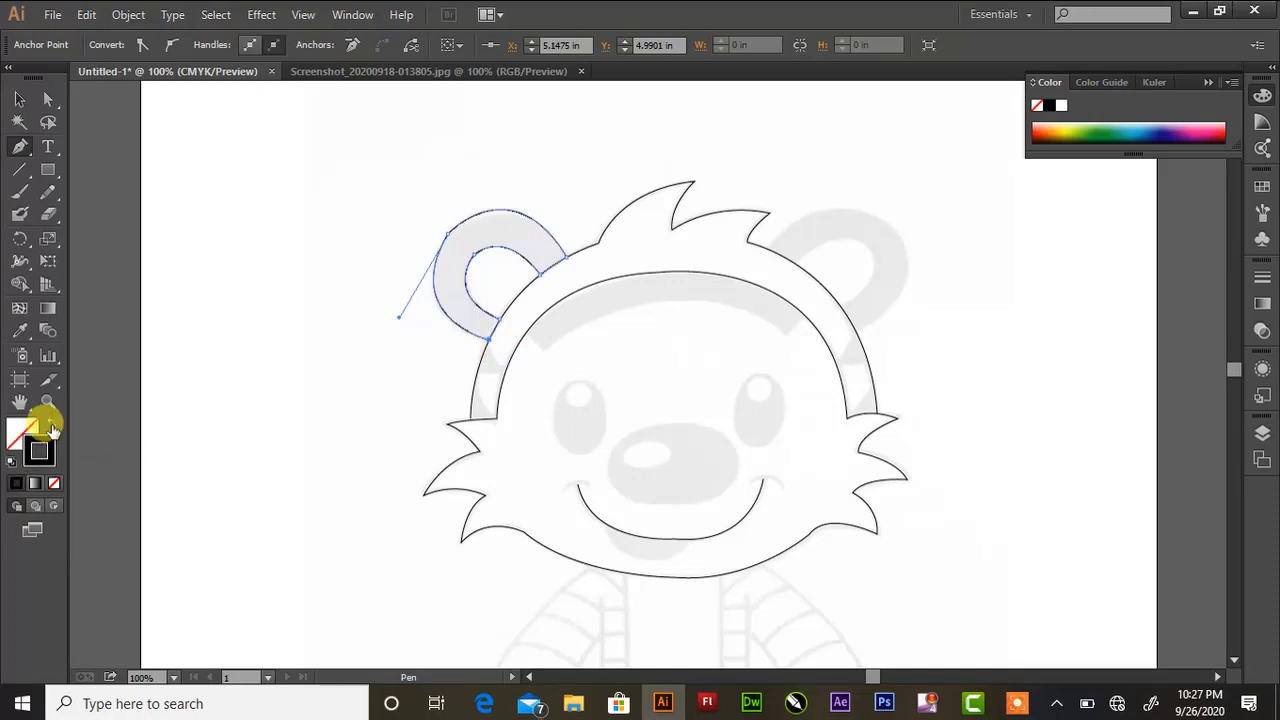
left_click(20, 100)
left_click(274, 316)
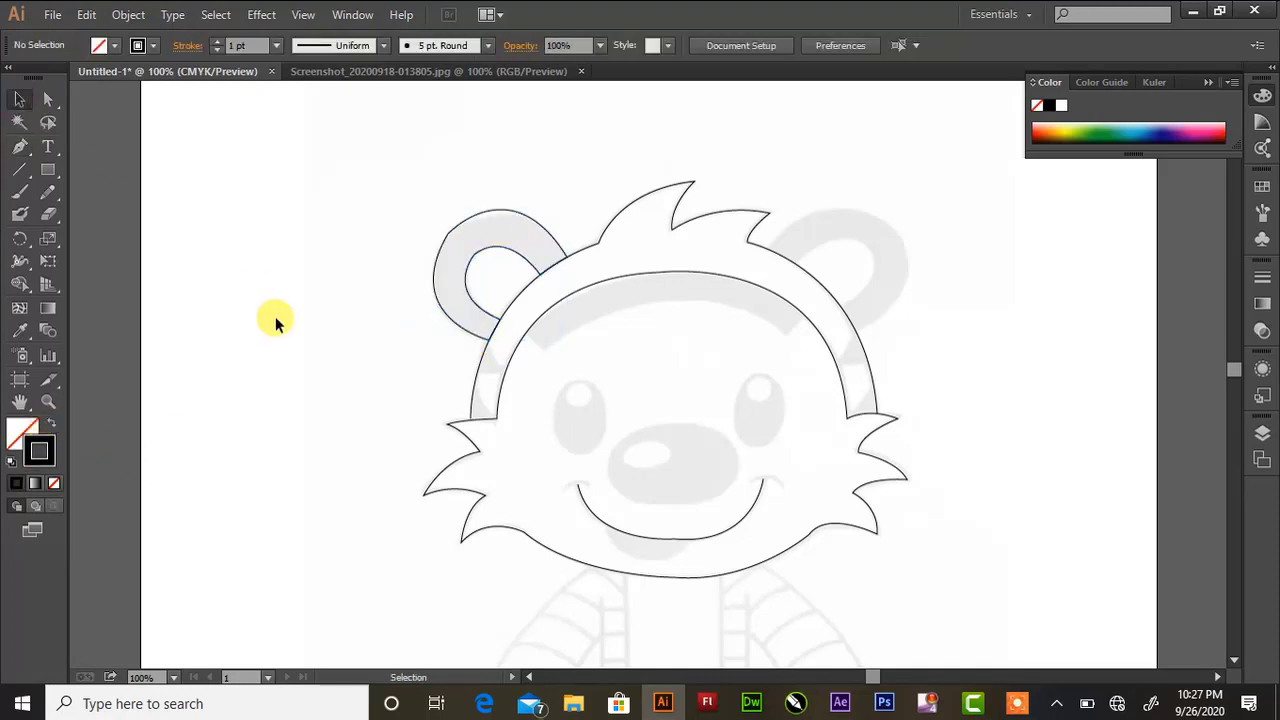
left_click(436, 279)
left_click(234, 375)
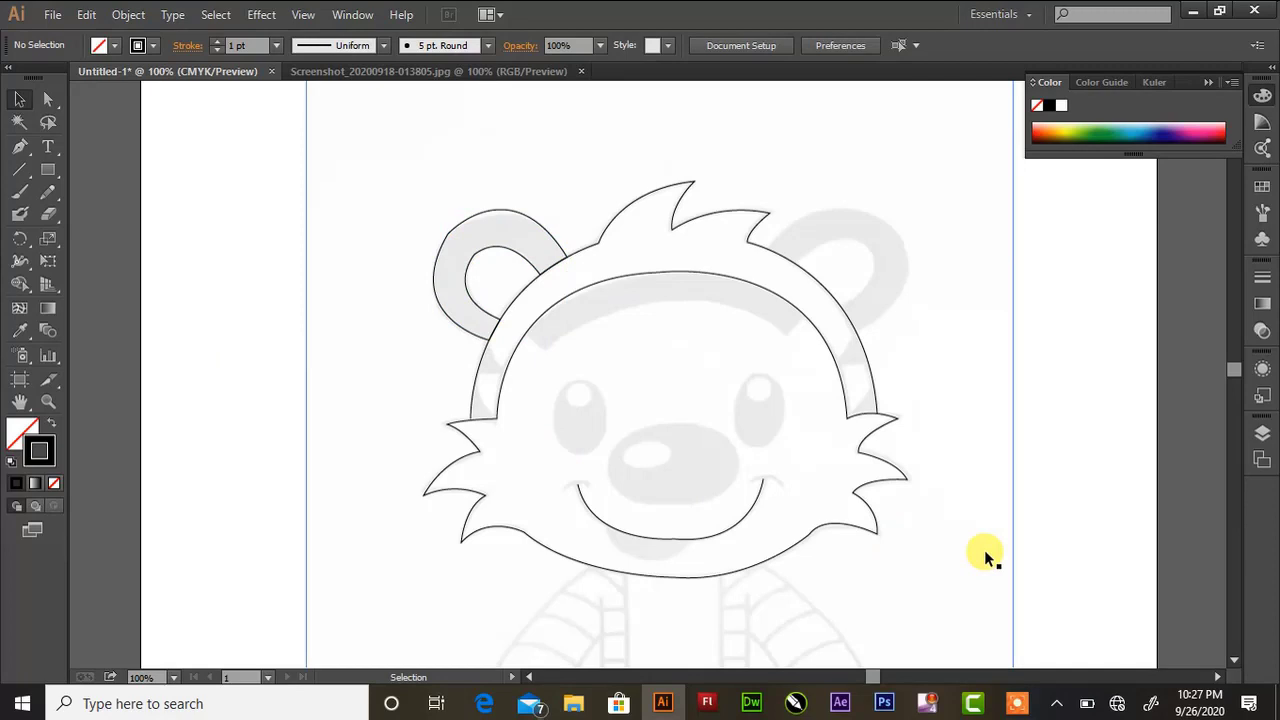
left_click(1235, 658)
- Trace the left arm's outer edge down to the paw and its first finger curves
left_click(20, 146)
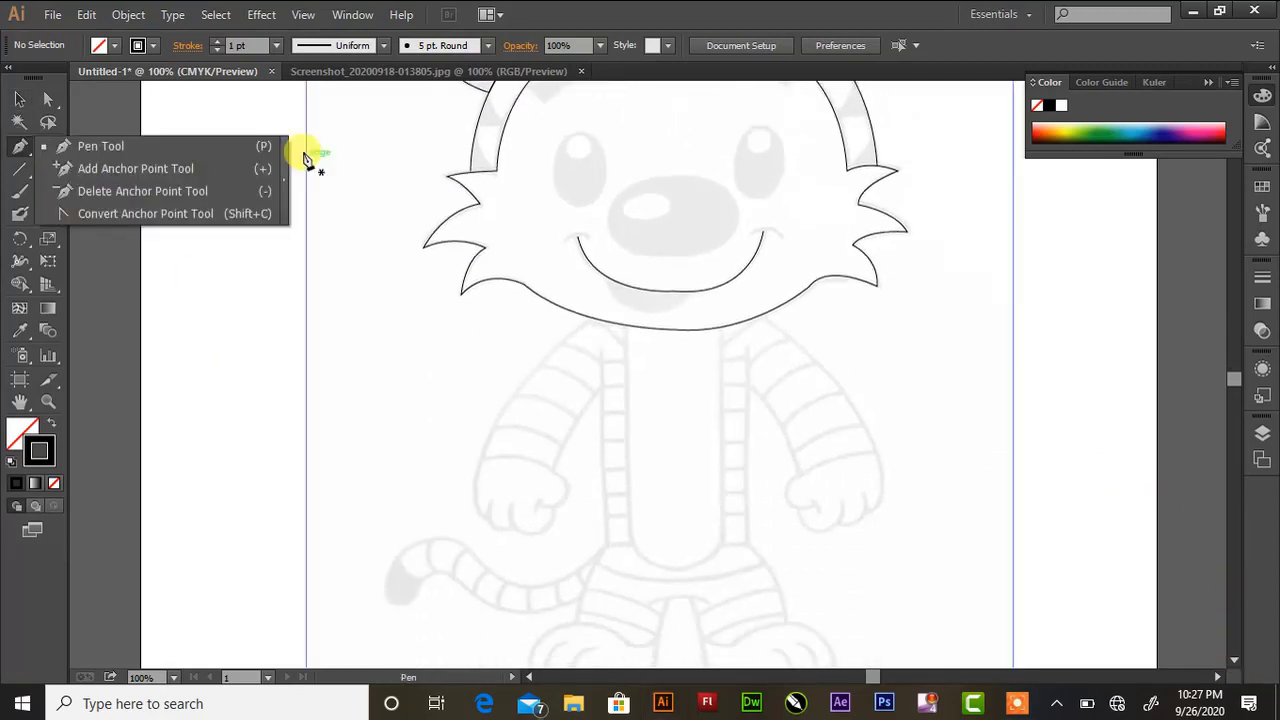
left_click(1235, 660)
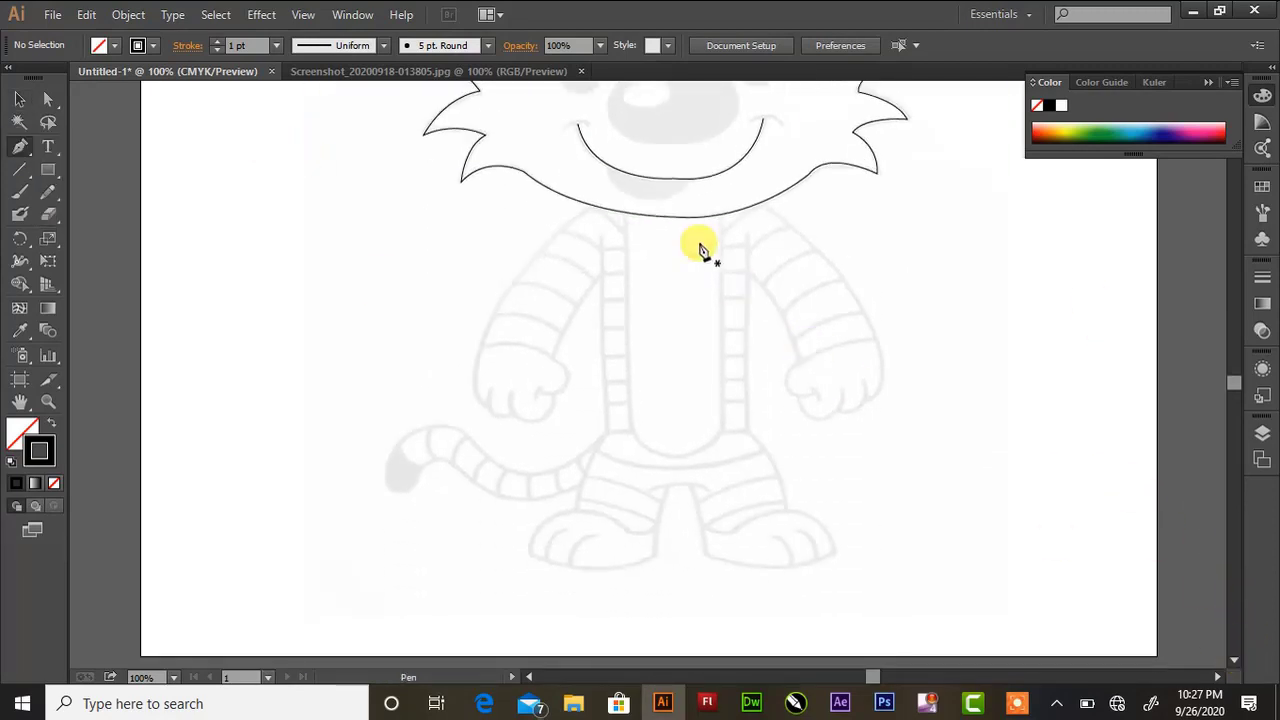
left_click(591, 205)
mouse_move(486, 403)
left_mouse_down()
mouse_move(548, 460)
mouse_move(530, 491)
left_mouse_up()
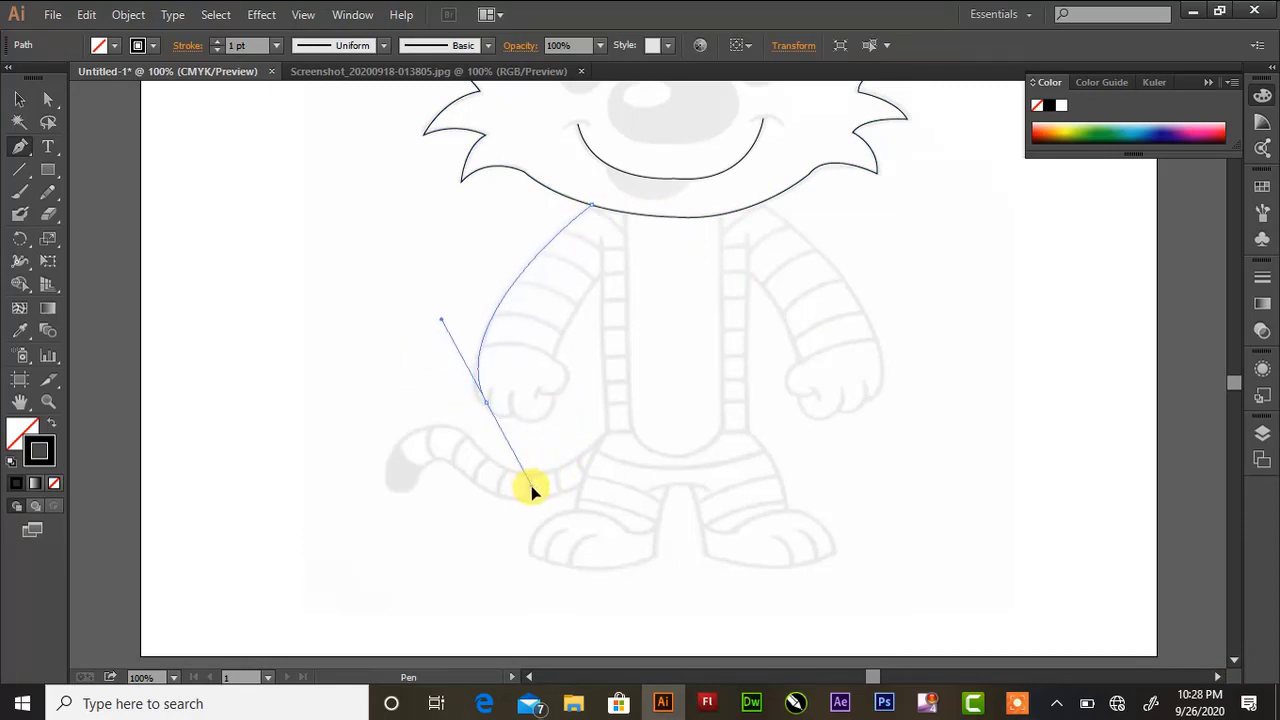
key("ctrl+z")
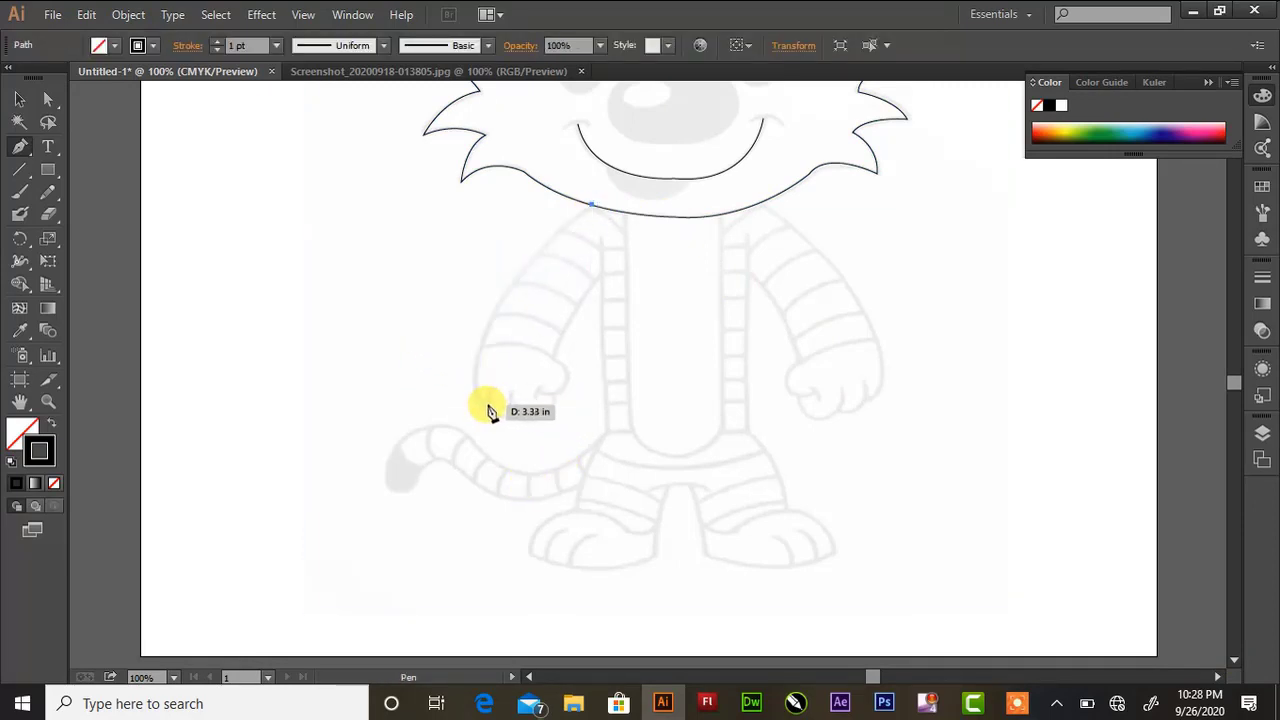
left_click_drag(480, 419, 486, 486)
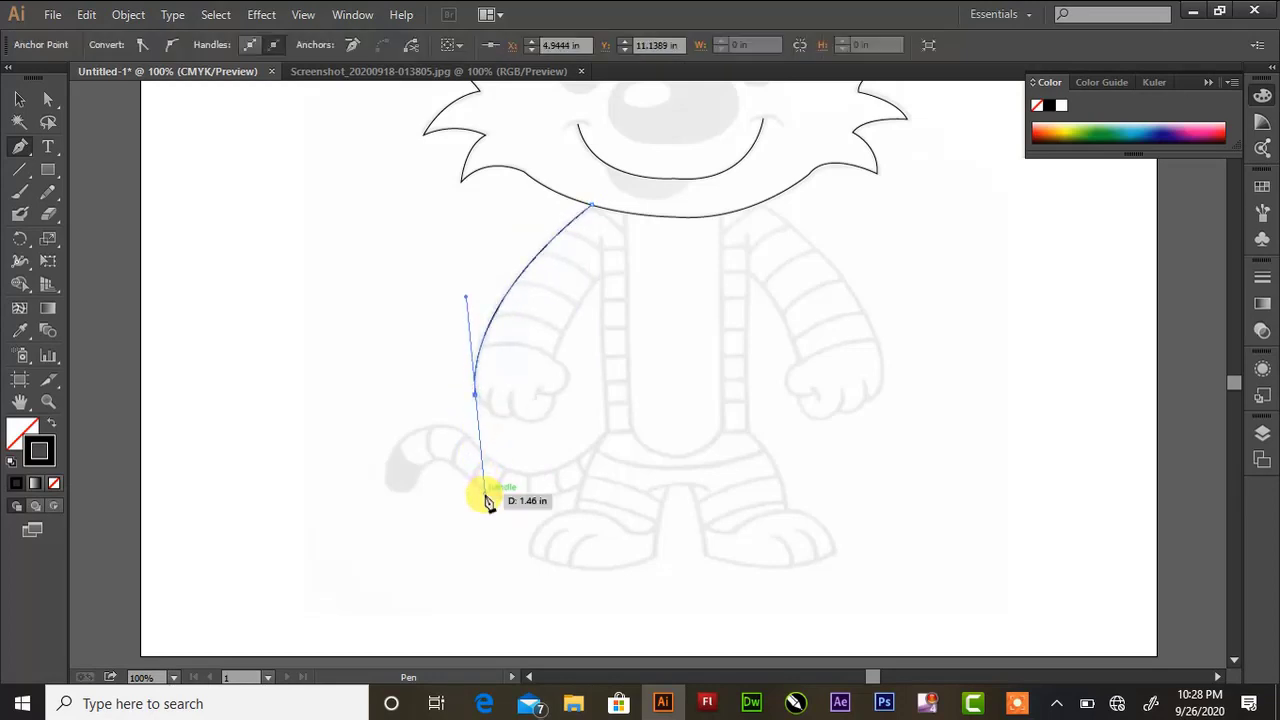
left_click(475, 393)
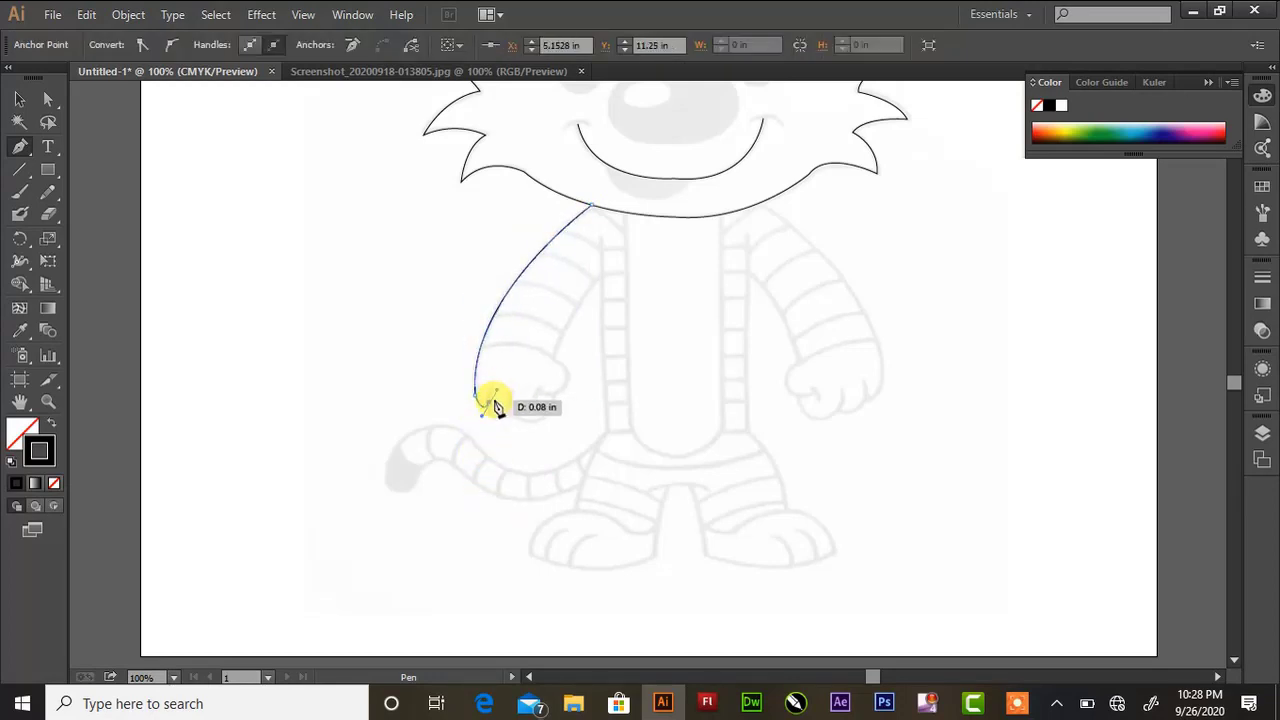
mouse_move(488, 388)
left_mouse_down()
mouse_move(533, 427)
mouse_move(560, 416)
mouse_move(553, 373)
left_mouse_up()
left_click(533, 419)
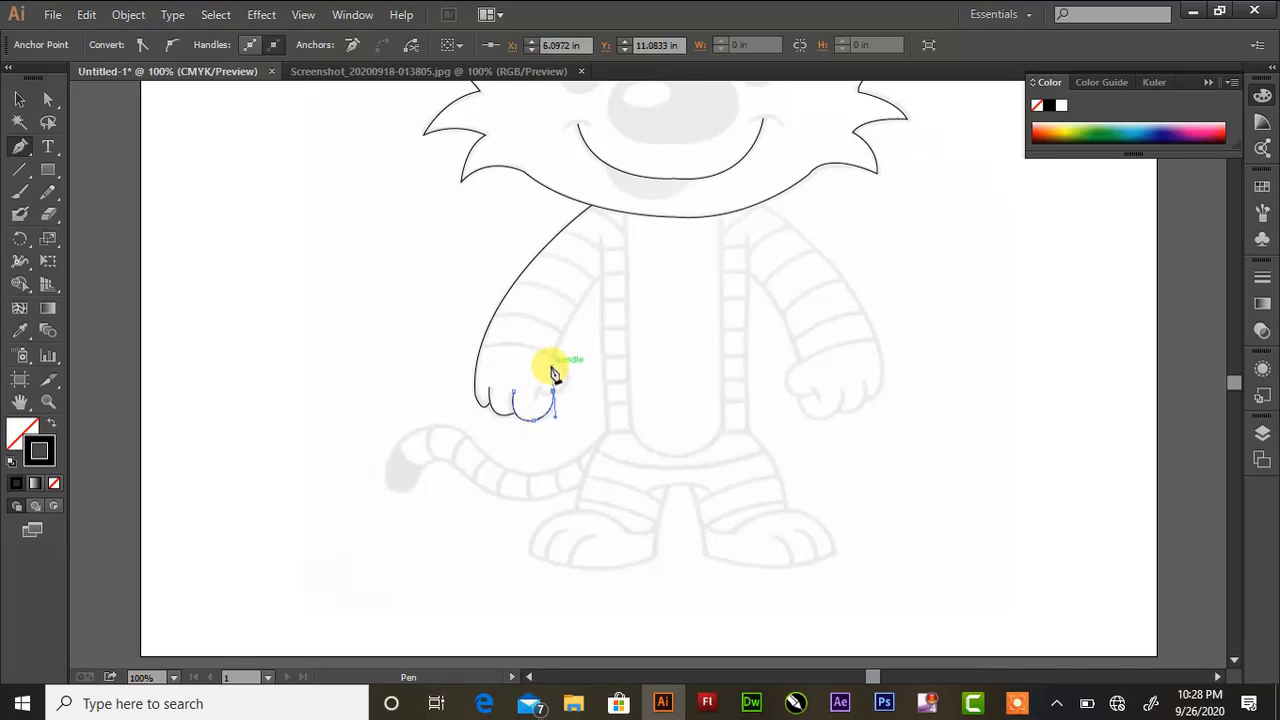
- Draw the inner arm edge curving around the paw
left_click(601, 276)
mouse_move(553, 345)
left_mouse_down()
mouse_move(557, 387)
mouse_move(545, 396)
left_mouse_up()
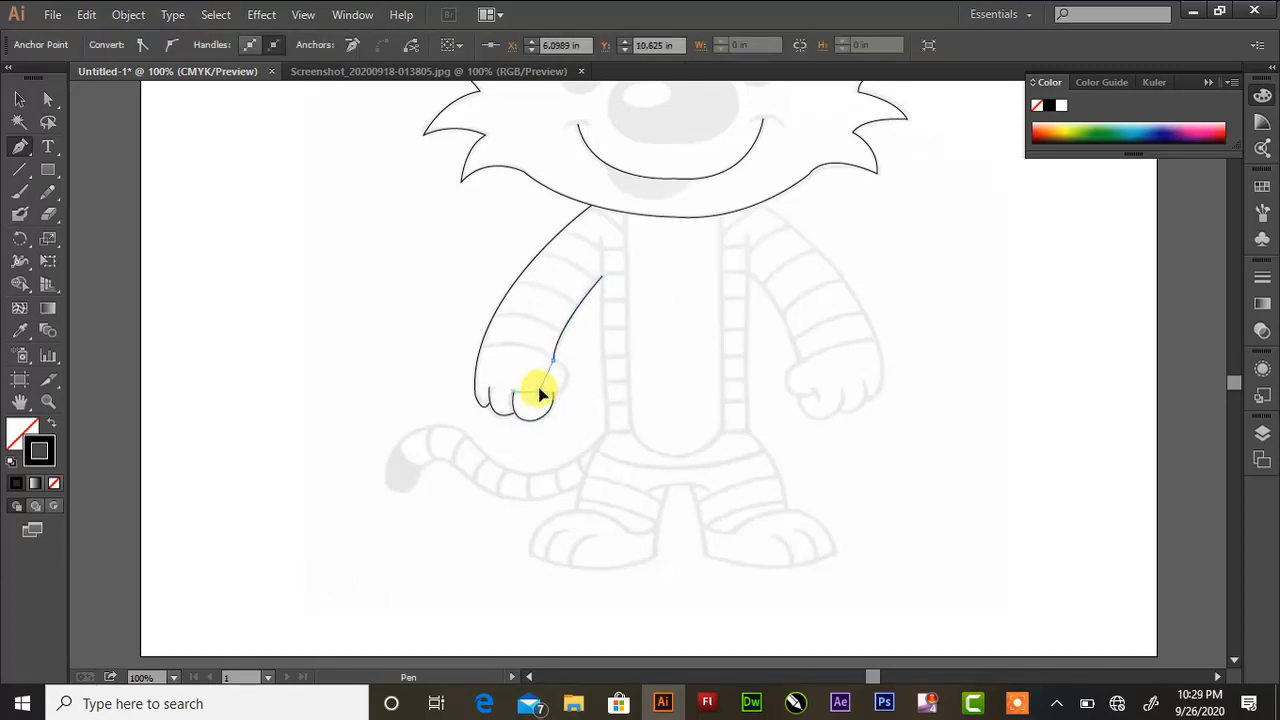
key("ctrl+z")
mouse_move(566, 380)
left_mouse_down()
mouse_move(560, 408)
mouse_move(548, 398)
left_mouse_up()
- At 150% zoom, draw curved stripes across the arm and a line across the wrist
key("ctrl+equal")
left_click_drag(516, 159, 583, 198)
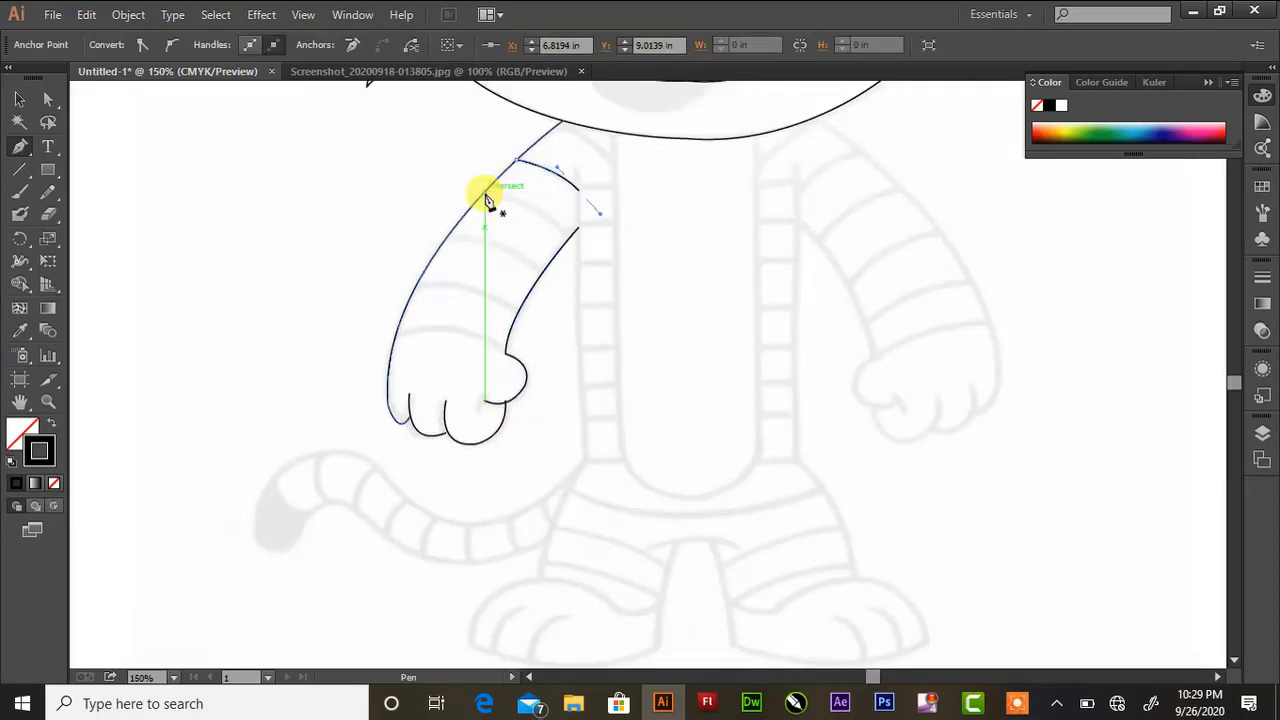
mouse_move(484, 193)
left_mouse_down()
mouse_move(575, 240)
mouse_move(605, 275)
left_mouse_up()
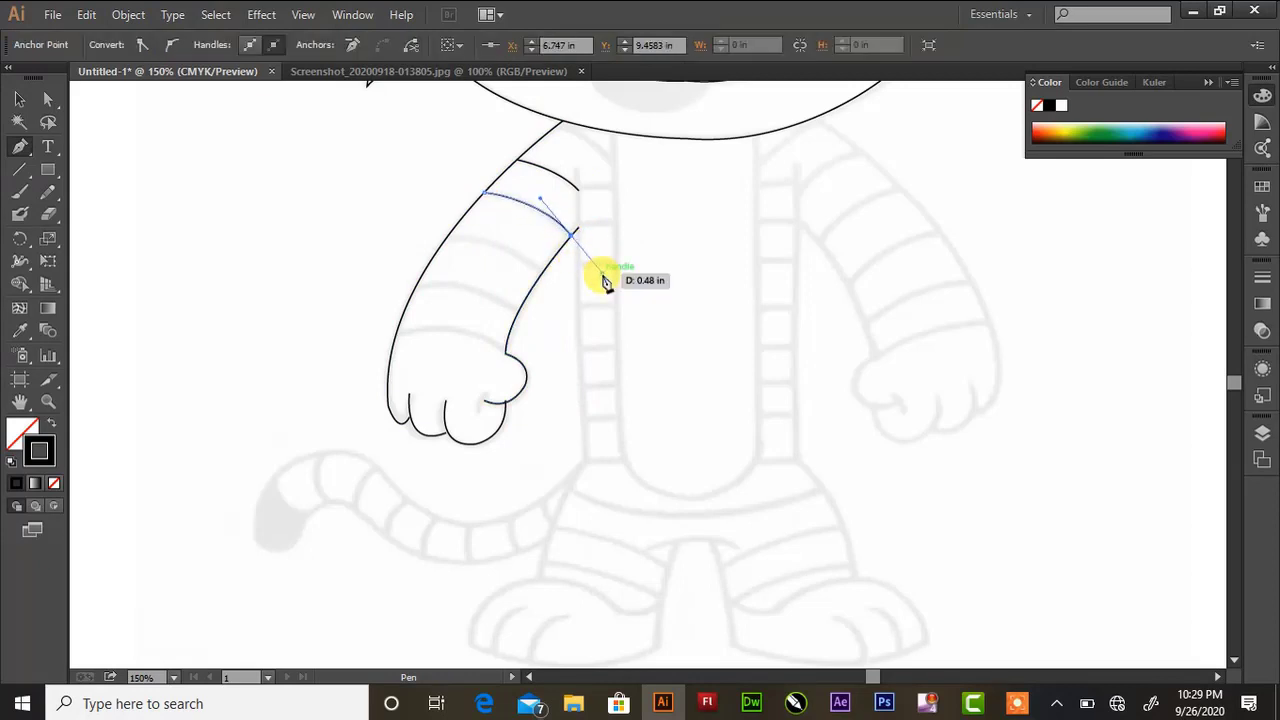
left_click(540, 272)
left_click_drag(443, 241, 398, 251)
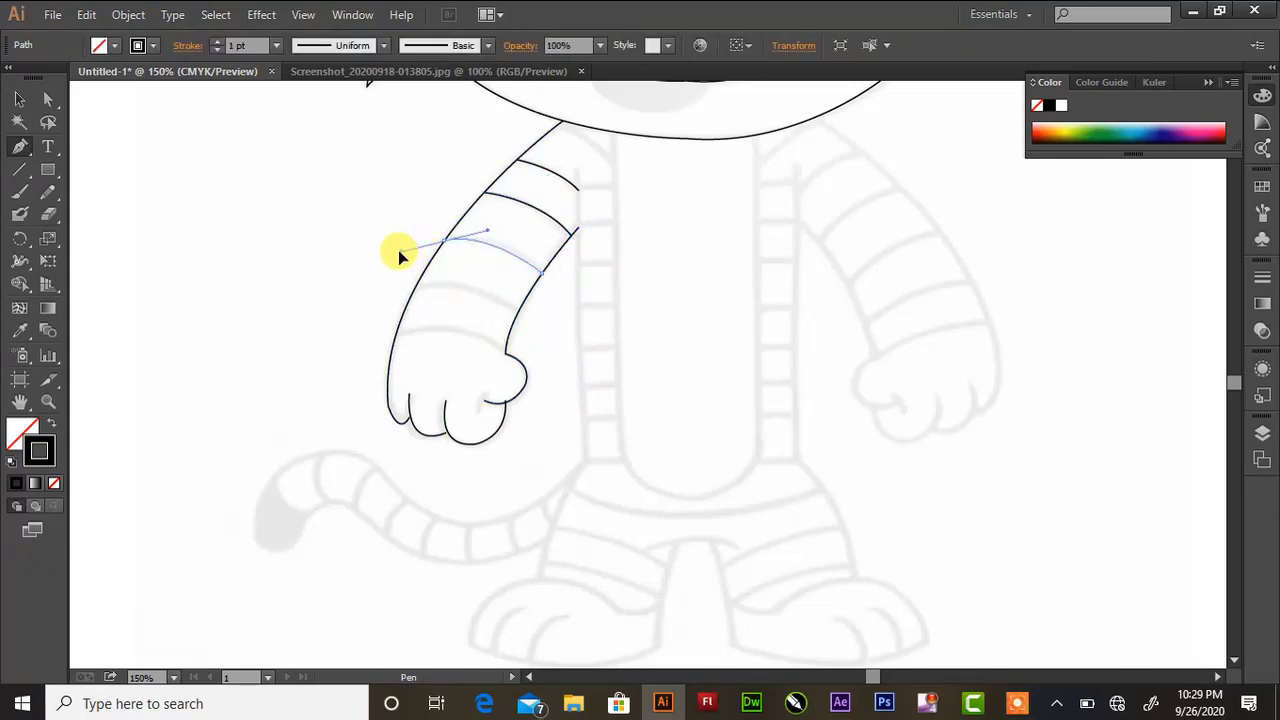
left_click(412, 291)
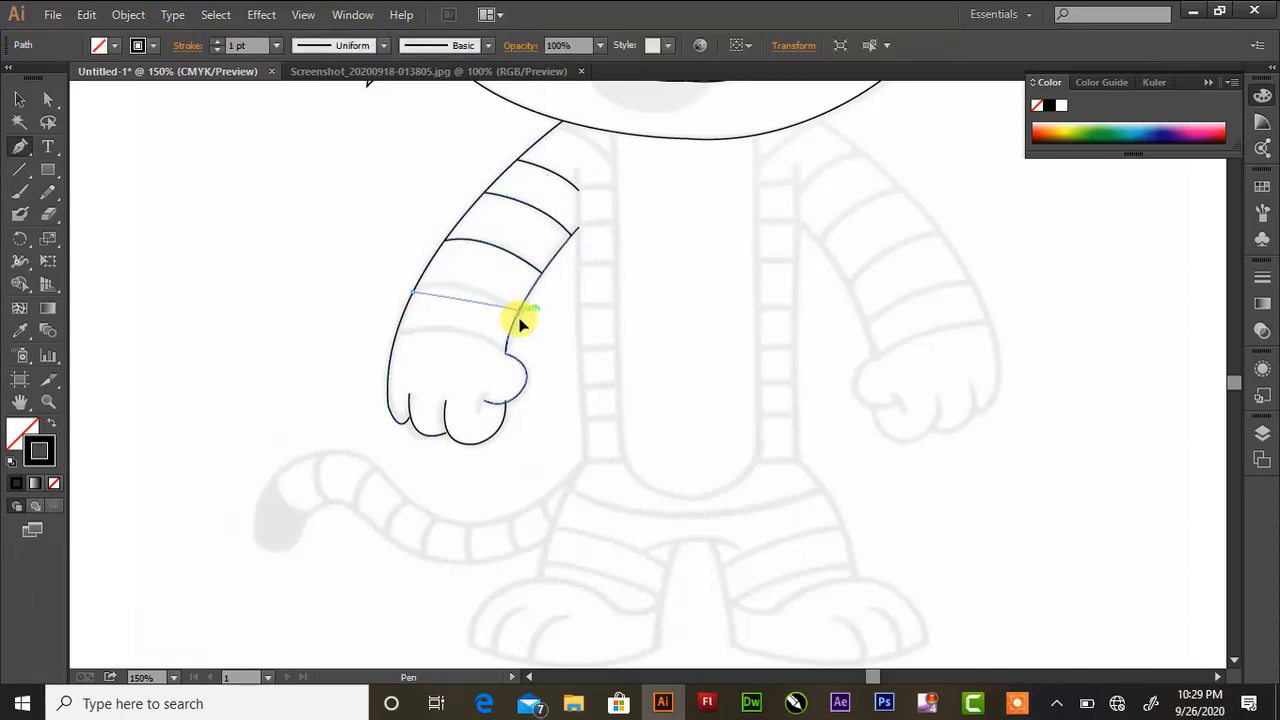
left_click_drag(517, 312, 565, 361)
left_click(506, 353)
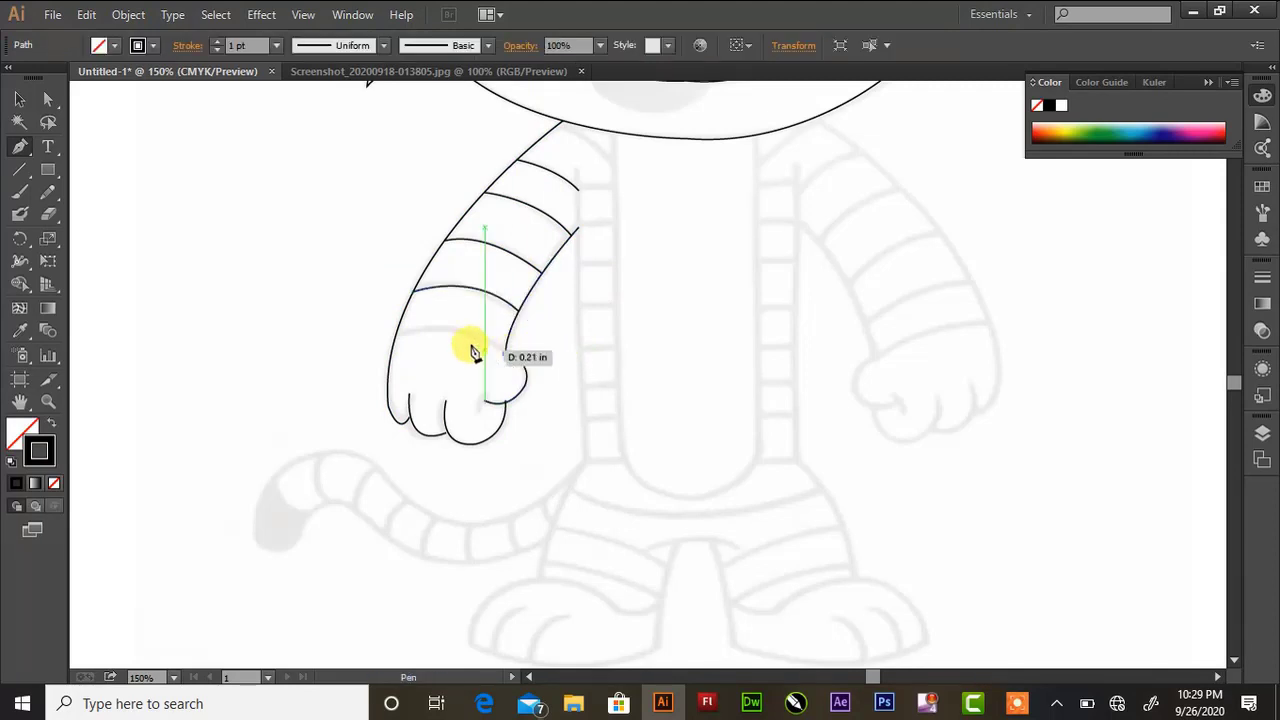
left_click_drag(395, 335, 345, 367)
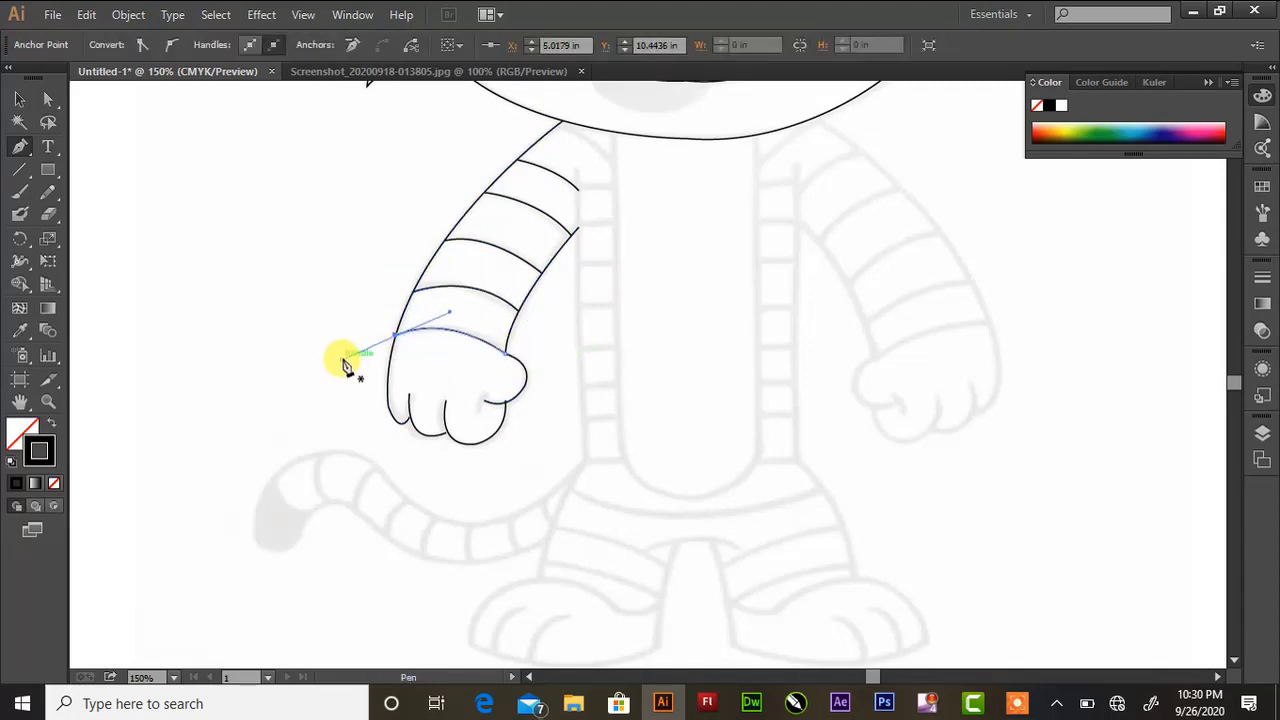
left_click_drag(484, 390, 475, 417)
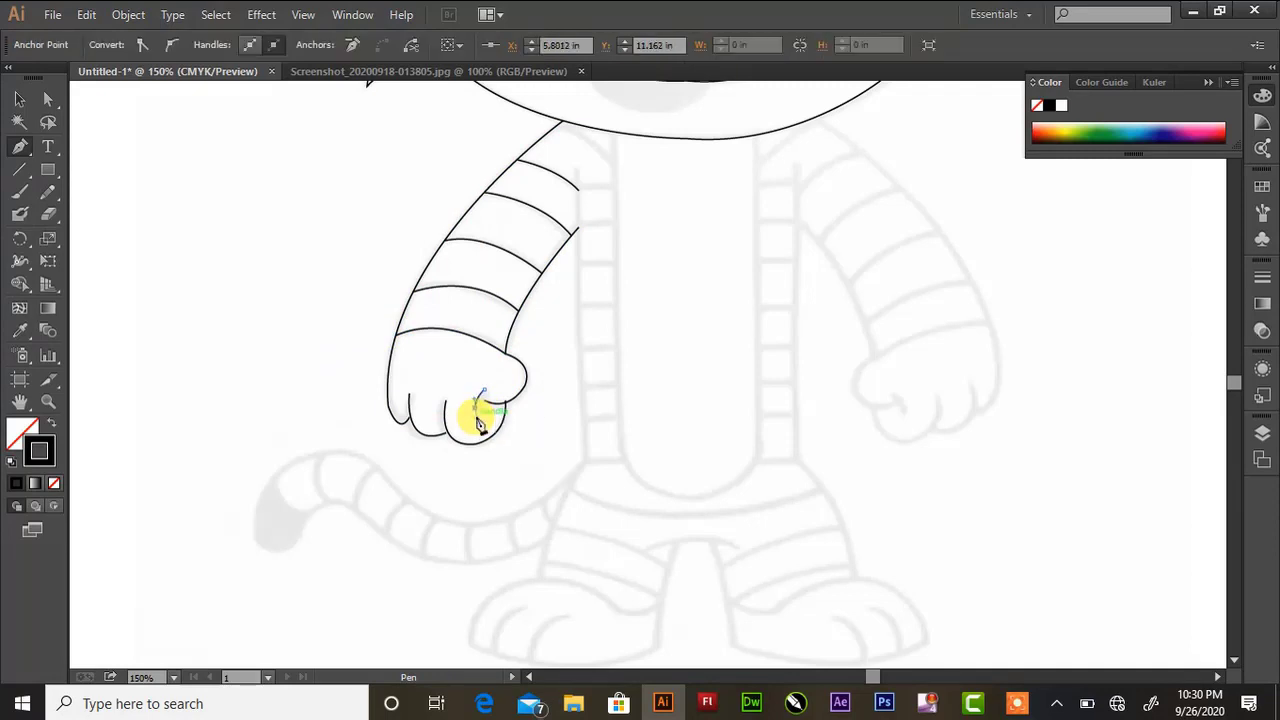
- Draw a straight side line for the body down from below the armpit
left_click(575, 178)
left_click(586, 460)
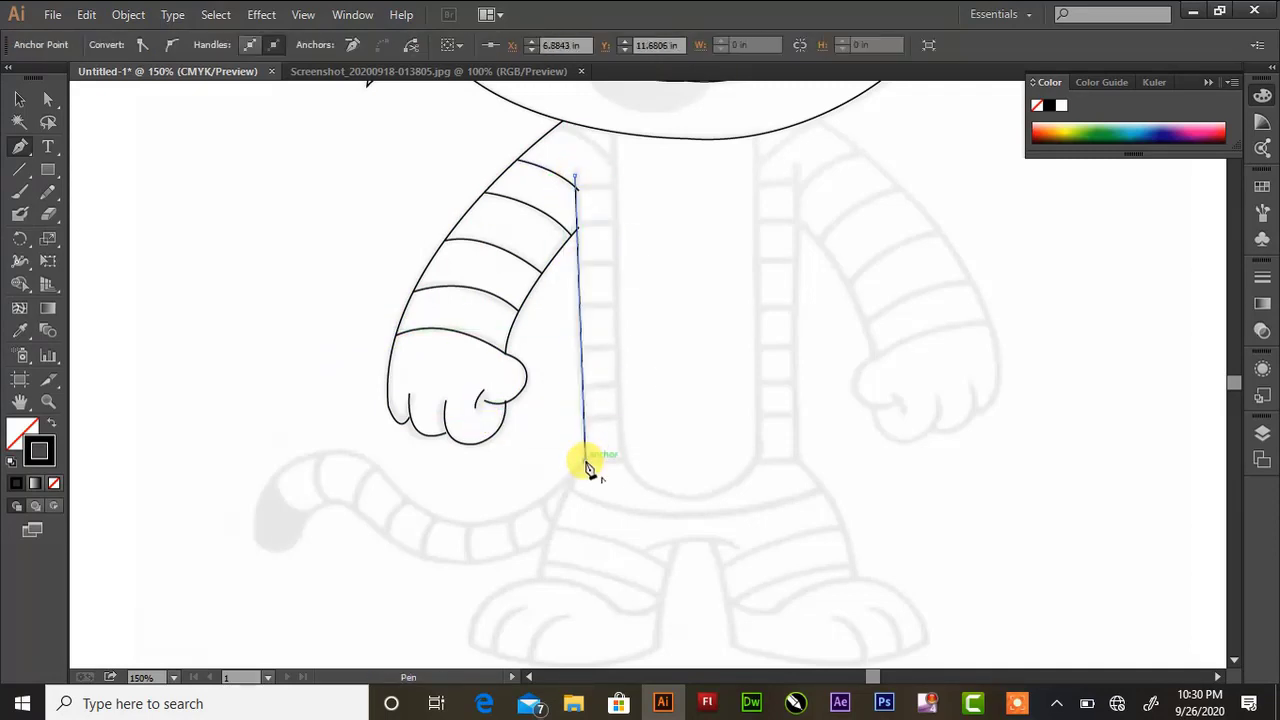
key("ctrl+z")
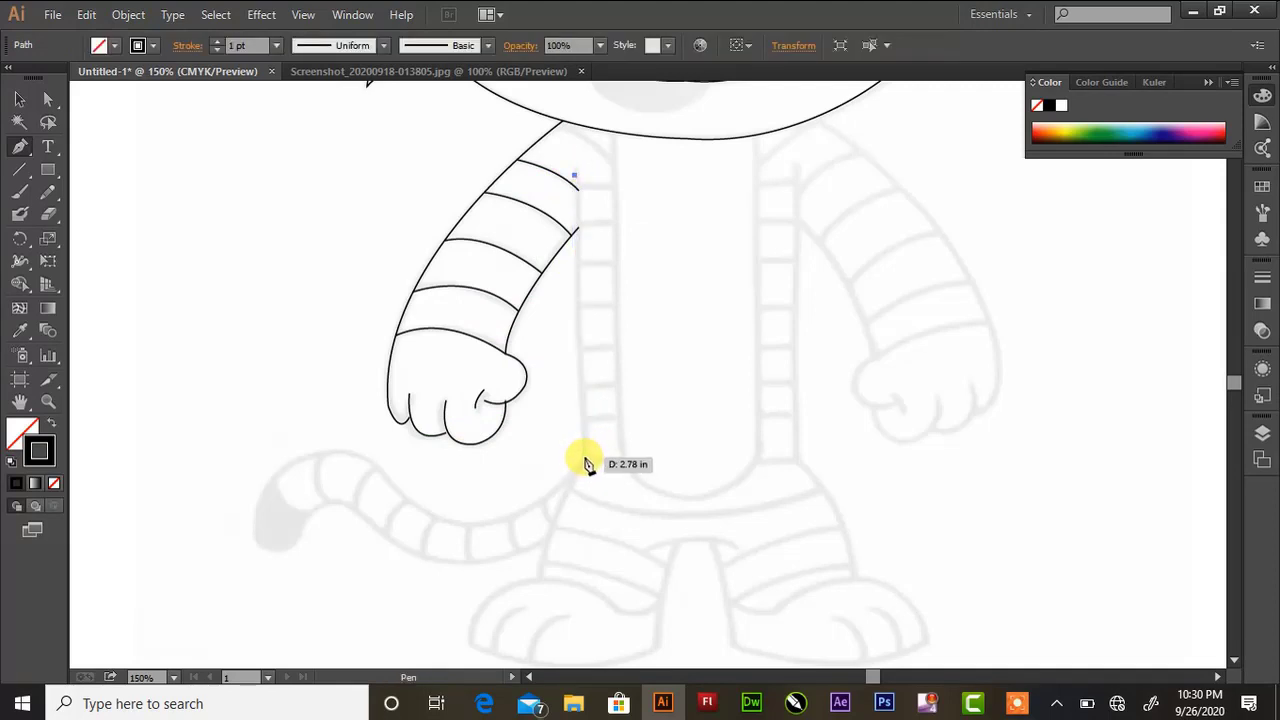
left_click(586, 466)
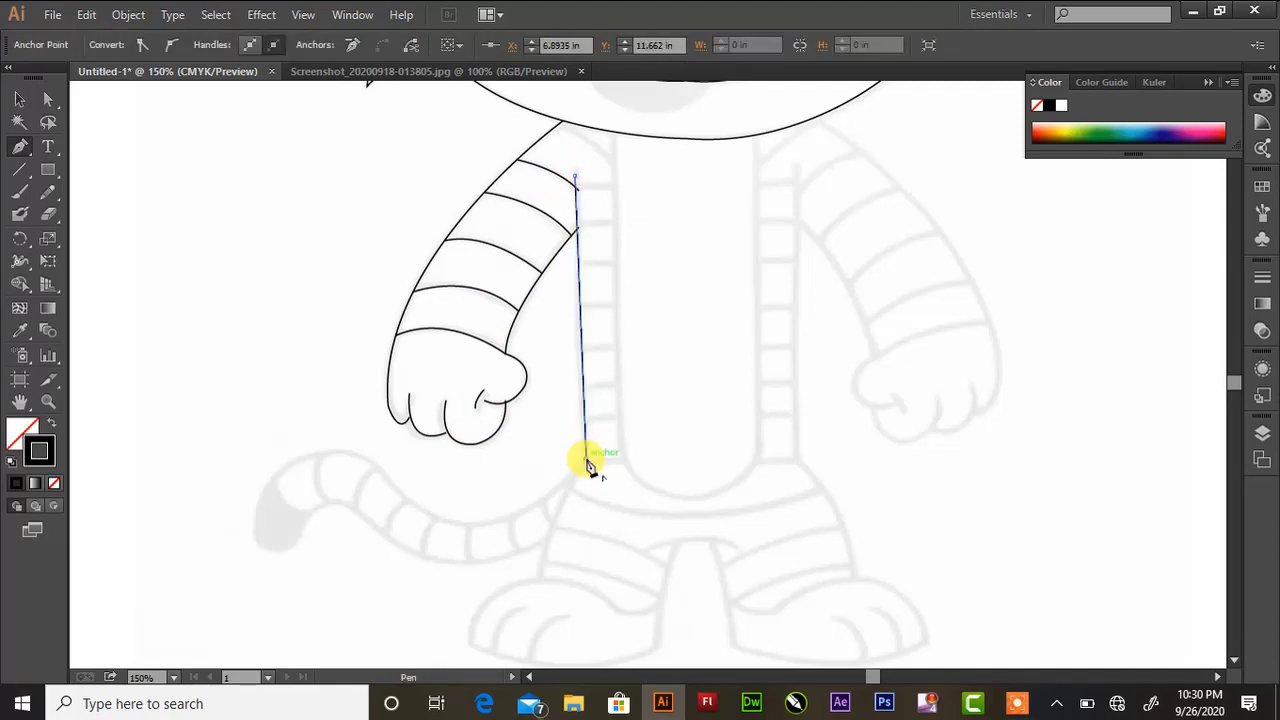
key("ctrl+z")
key("ctrl+z")
left_click(579, 168)
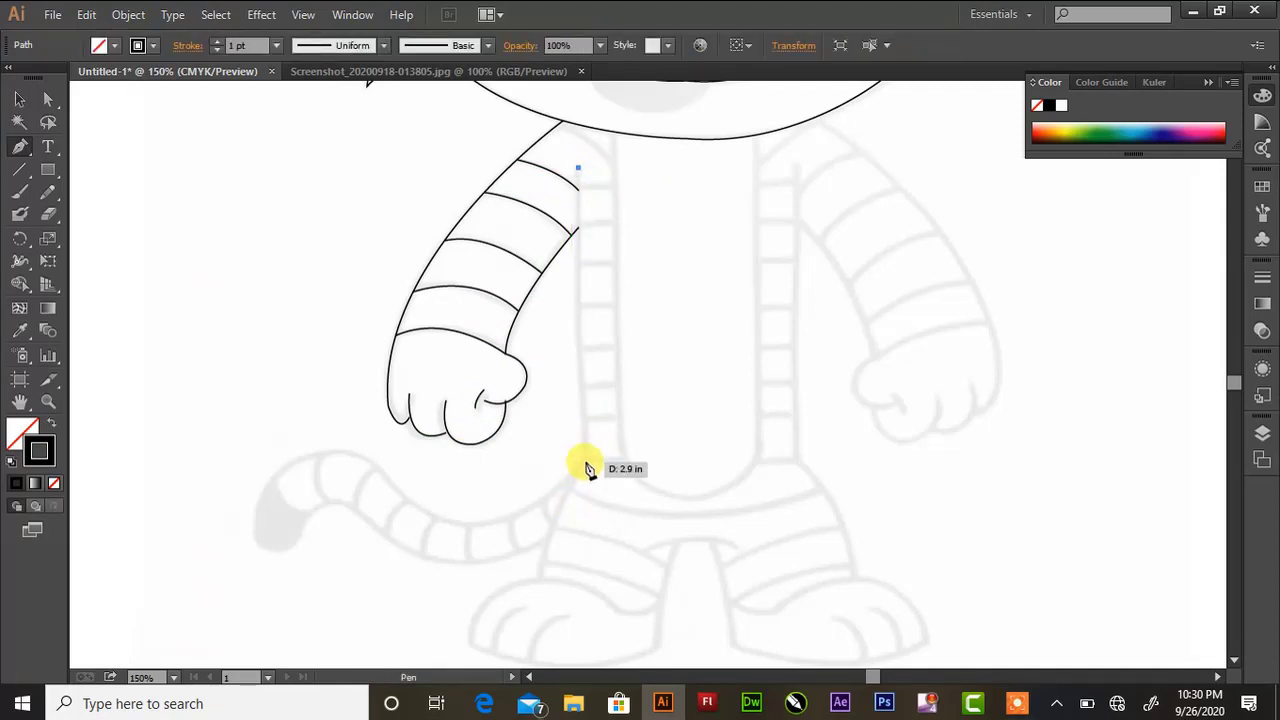
left_click(586, 466)
- Redraw the torso's left side line from the armpit and curve it out toward the leg
key("ctrl+z")
left_click(586, 466)
left_click_drag(541, 552, 543, 612)
key("ctrl+minus")
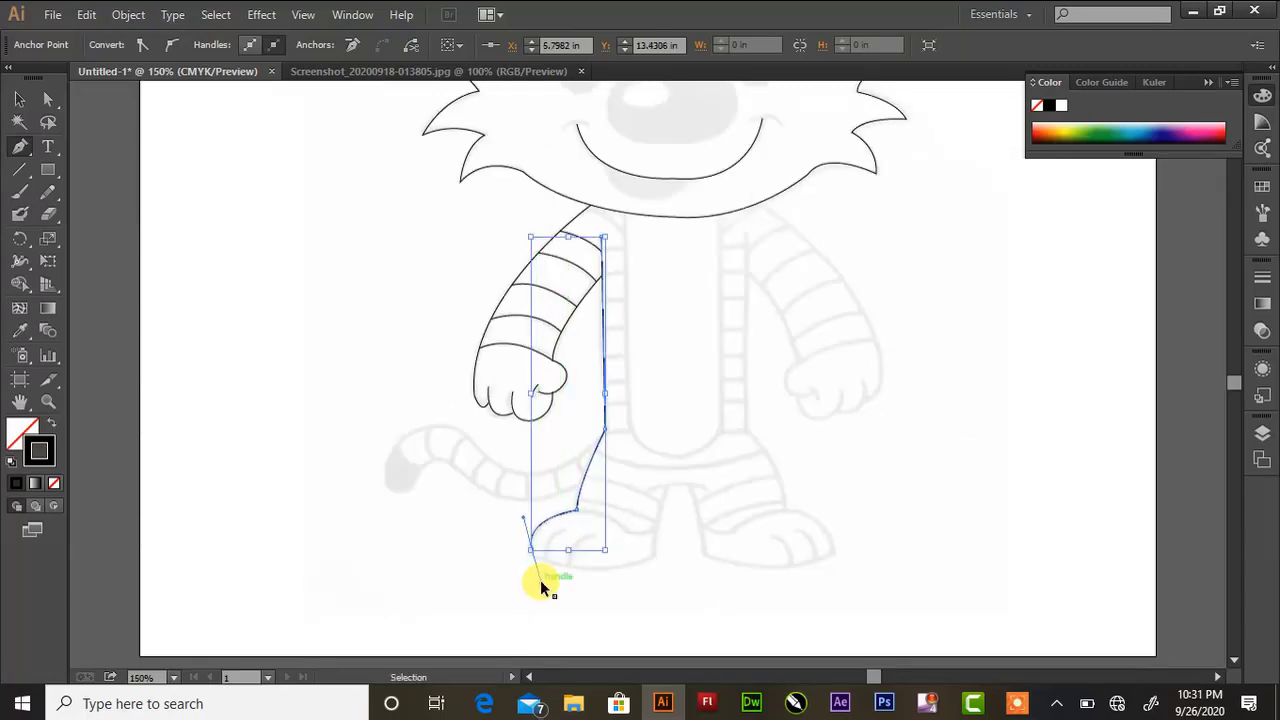
key("ctrl+plus")
scroll(463, 458, "down", 3)
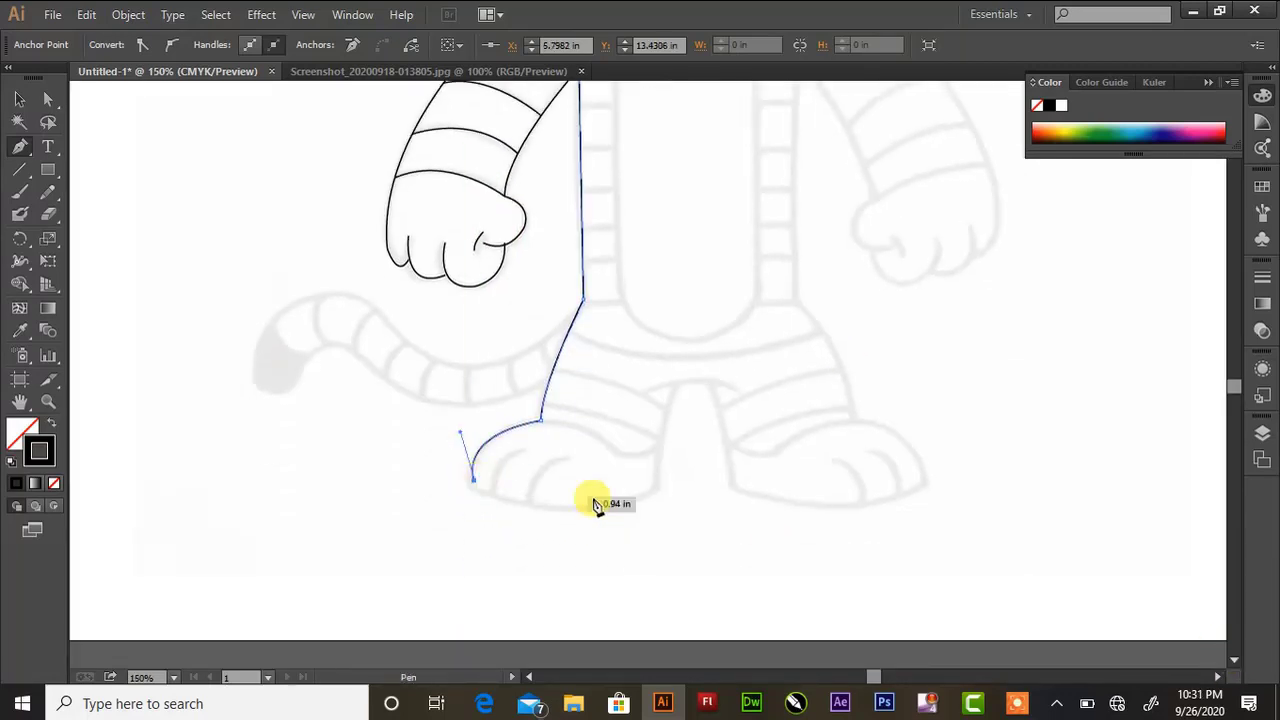
- Curve the outline around the foot and back up the inner leg, then close the Color panel
mouse_move(656, 490)
left_mouse_down()
mouse_move(734, 447)
mouse_move(787, 445)
left_mouse_up()
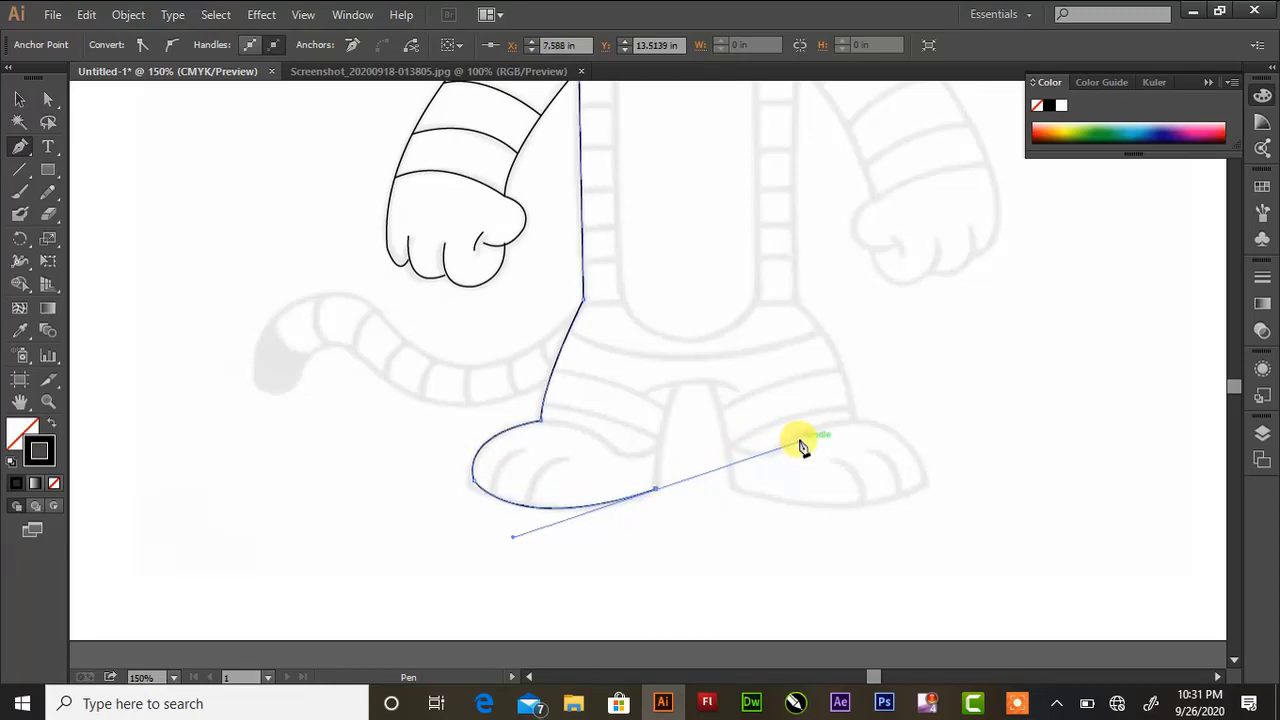
left_click(656, 490)
mouse_move(666, 388)
left_mouse_down()
mouse_move(690, 383)
mouse_move(705, 348)
left_mouse_up()
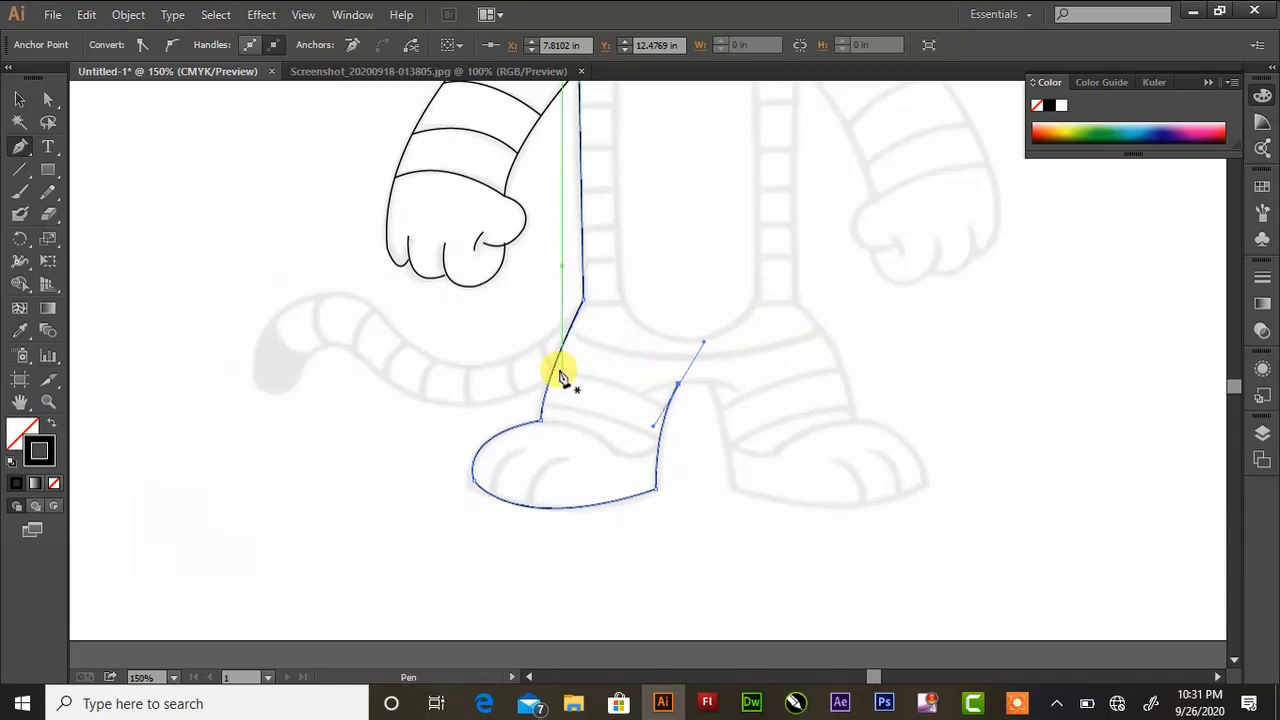
left_click(1209, 83)
scroll(1237, 93, "up", 3)
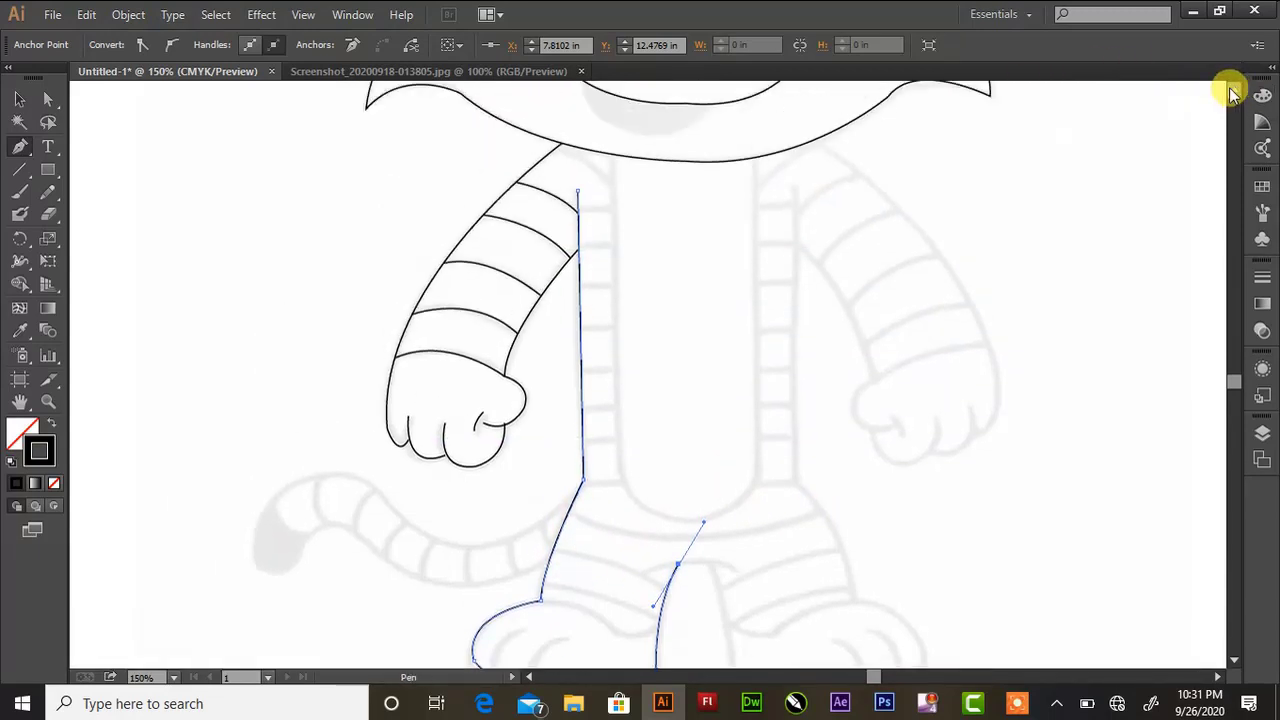
left_click_drag(614, 214, 580, 210)
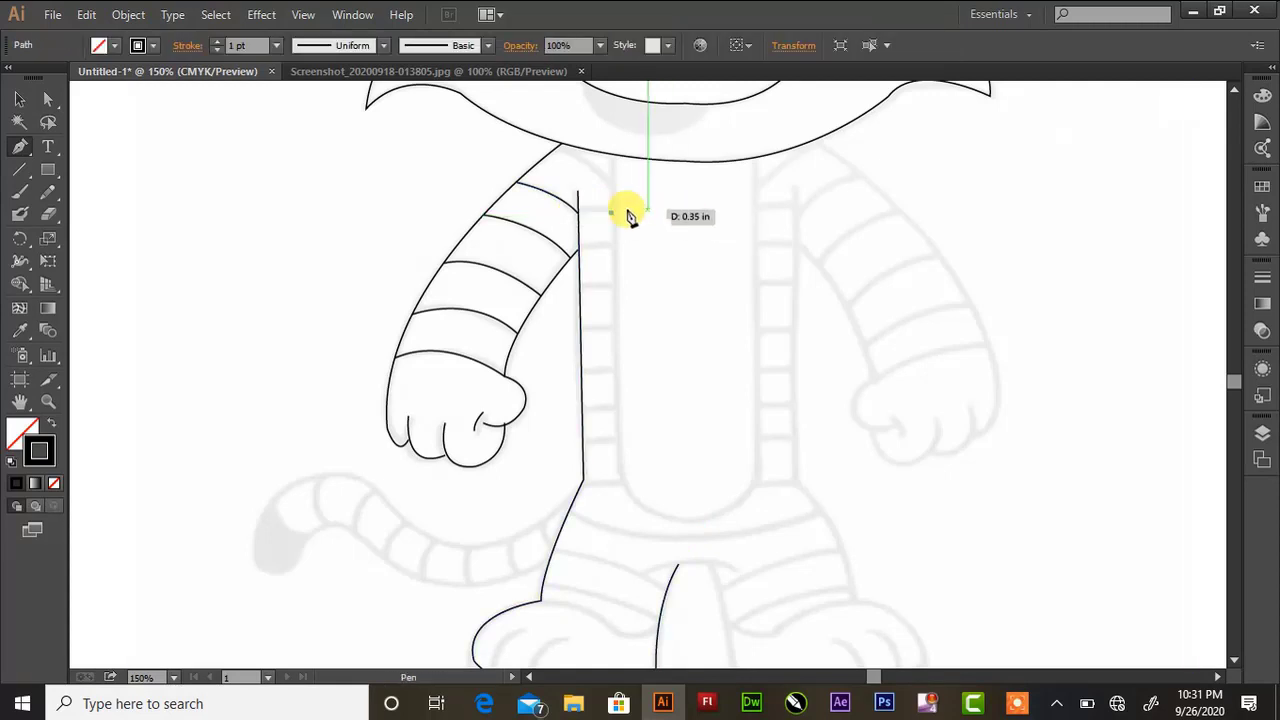
- Draw the first short horizontal stripe ticks along the torso's side band
left_click_drag(580, 245, 611, 245)
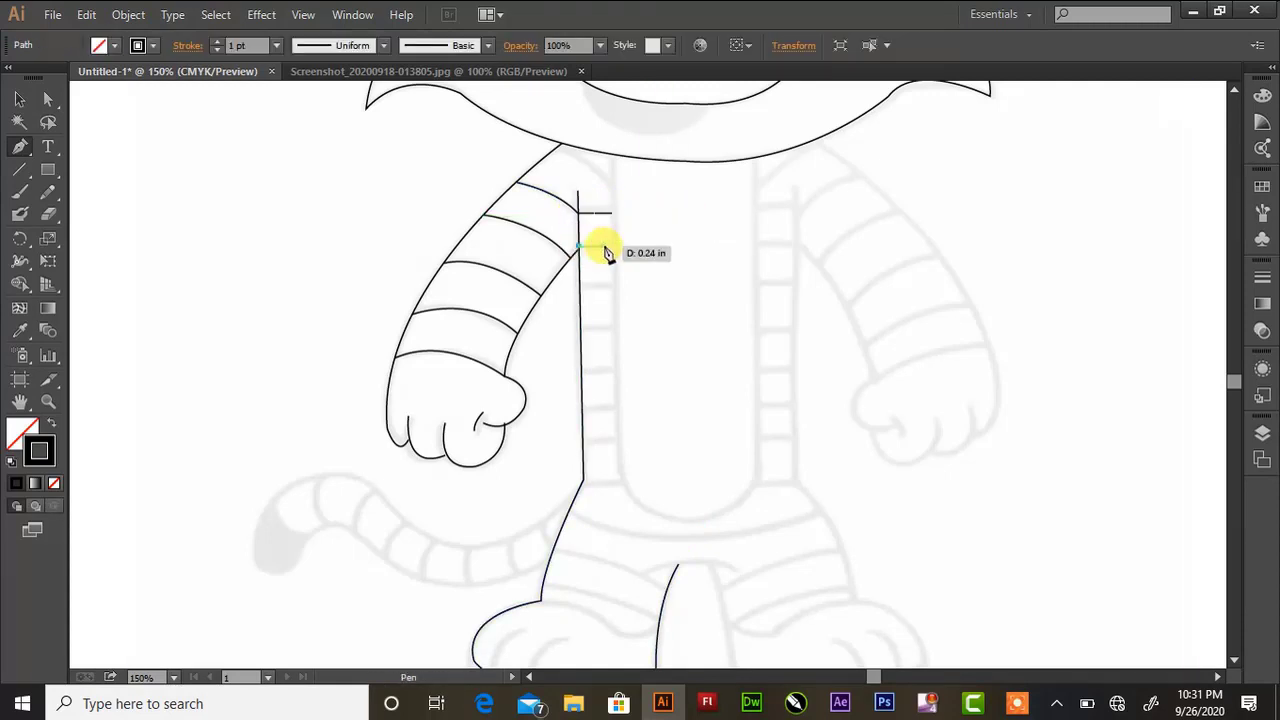
left_click(580, 290)
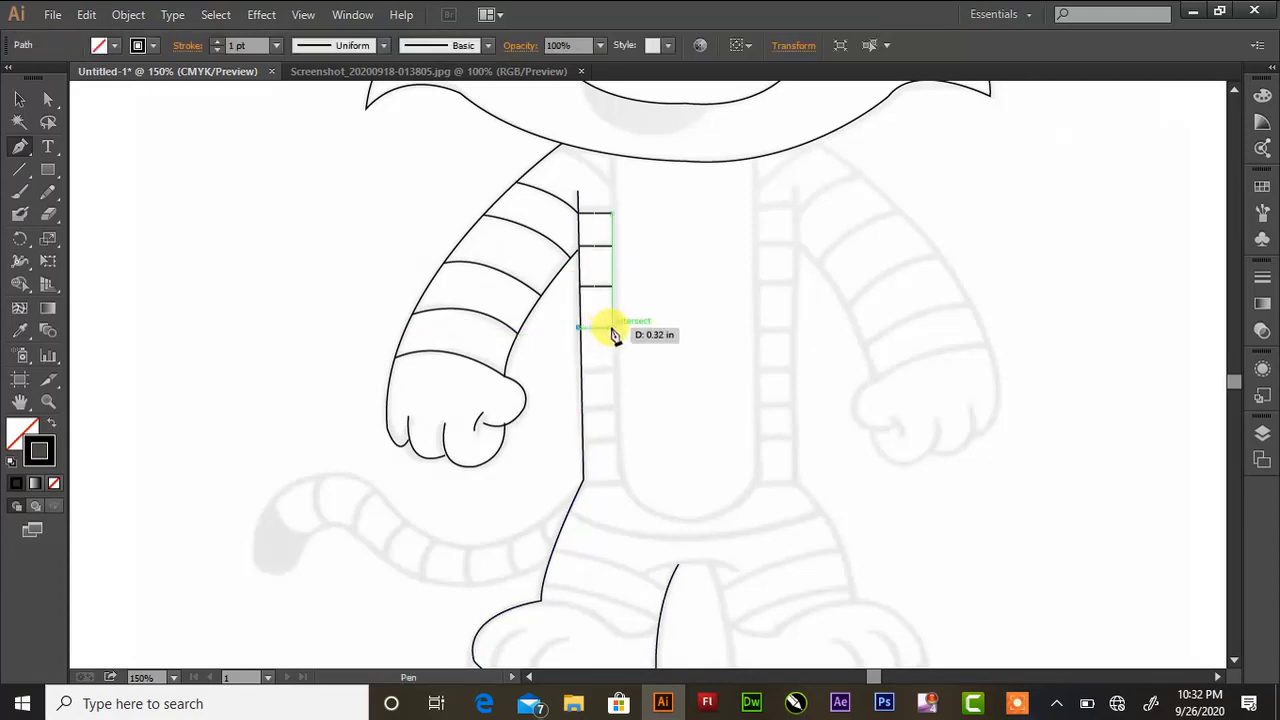
left_click(580, 327)
left_click(595, 378, "ctrl")
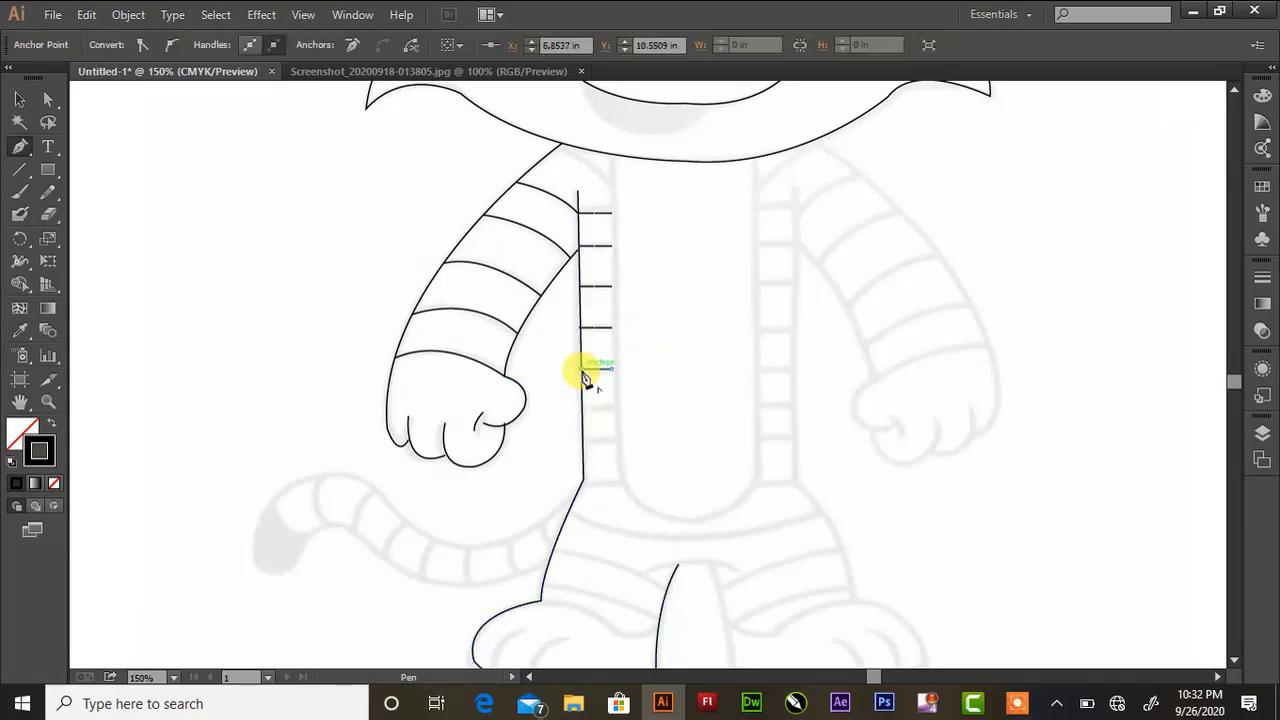
left_click(611, 369)
left_click(605, 405, "ctrl")
left_click(616, 404)
- Add the lower stripe ticks down to the leg base and end the stripe path
left_click(582, 404)
left_click(583, 438)
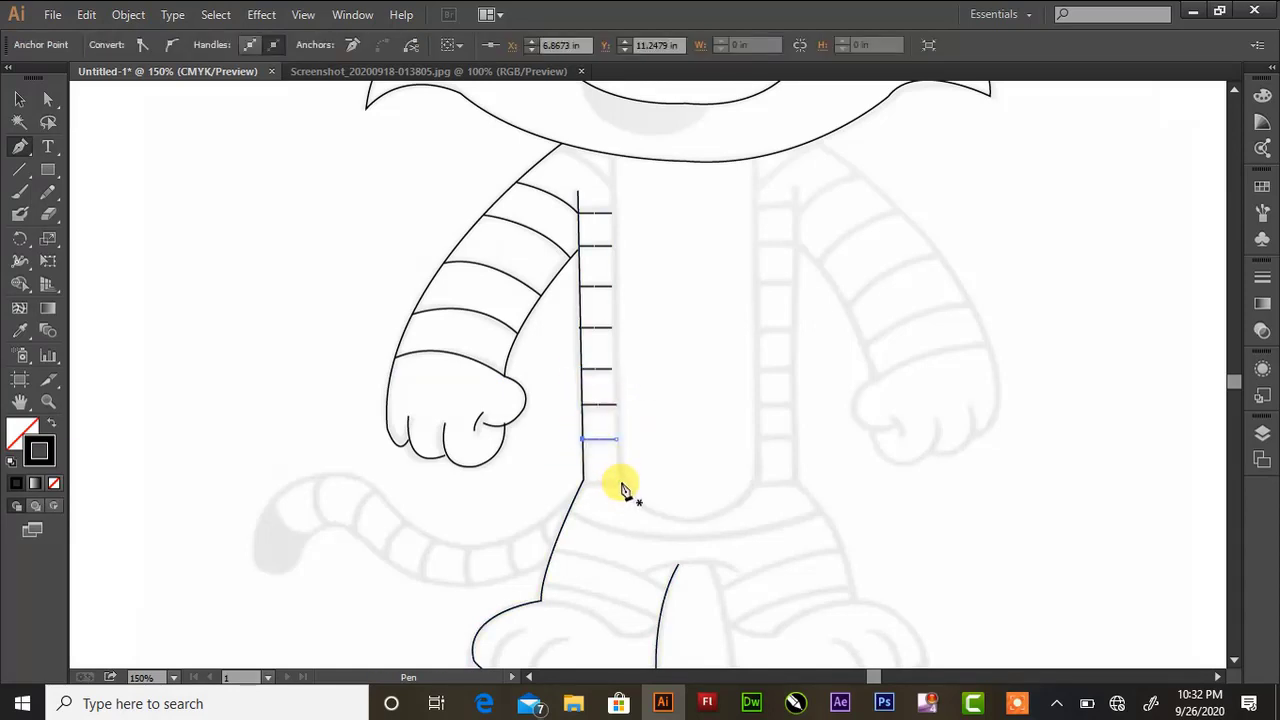
left_click(594, 491, "ctrl")
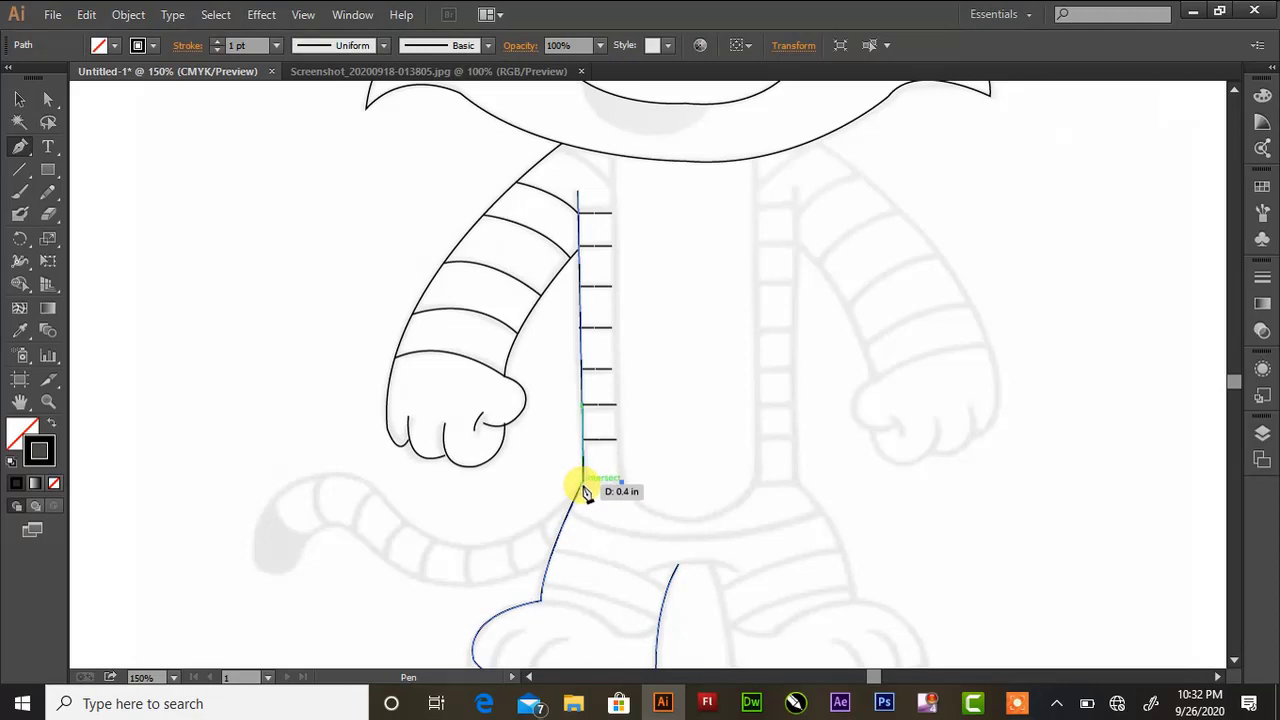
left_click(582, 483)
left_click(622, 483)
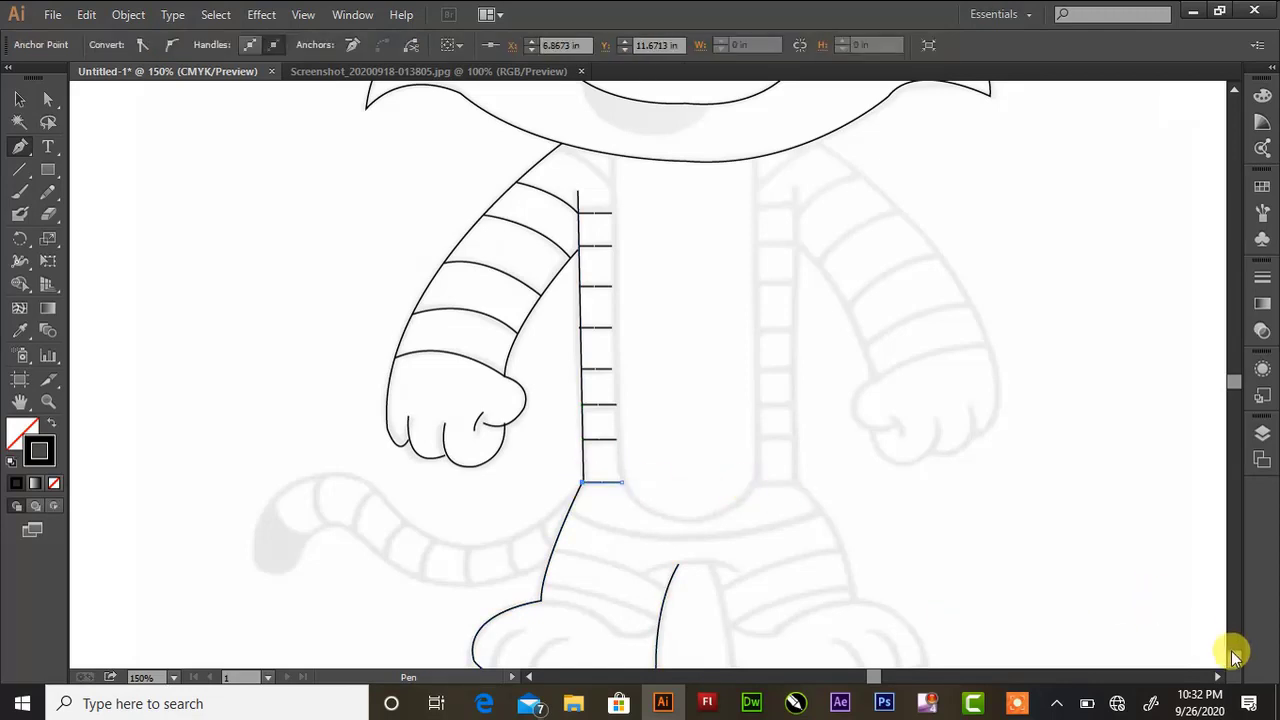
scroll(1233, 655, "down", 3)
left_click(552, 455, "ctrl")
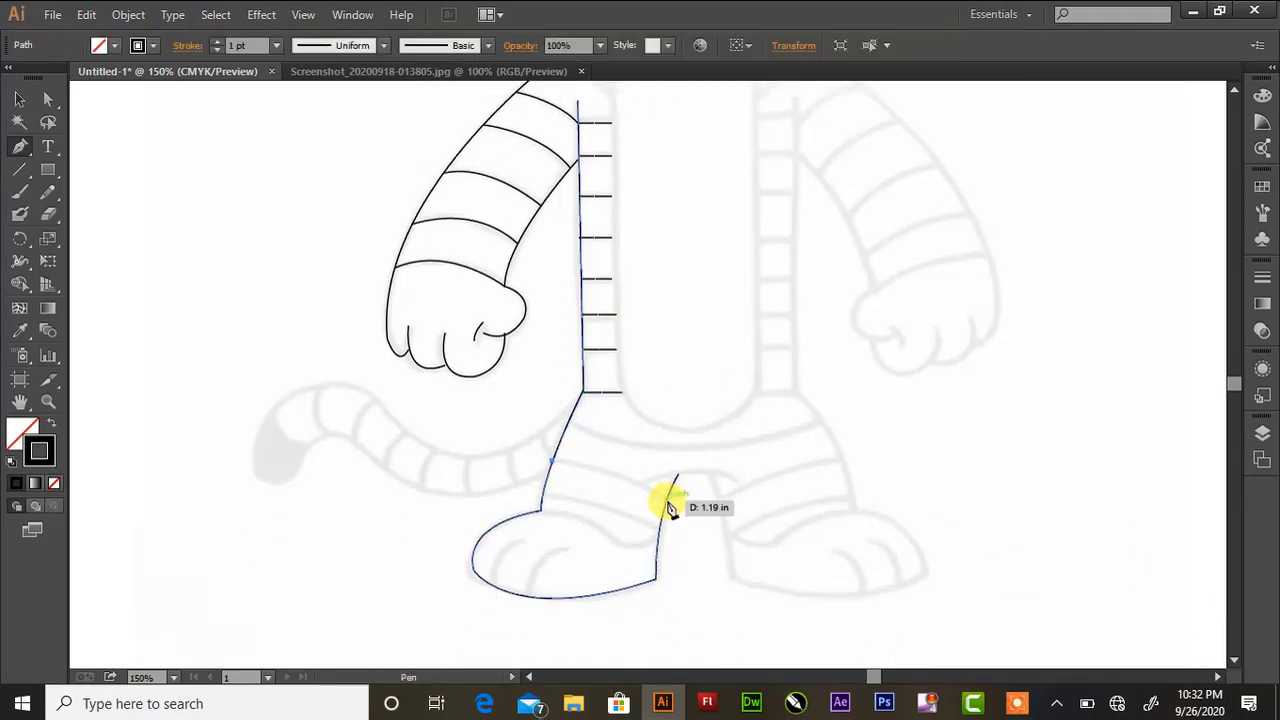
- Draw two curved stripes across the tiger's ankle, joined to the foot outline
left_click_drag(667, 500, 701, 540)
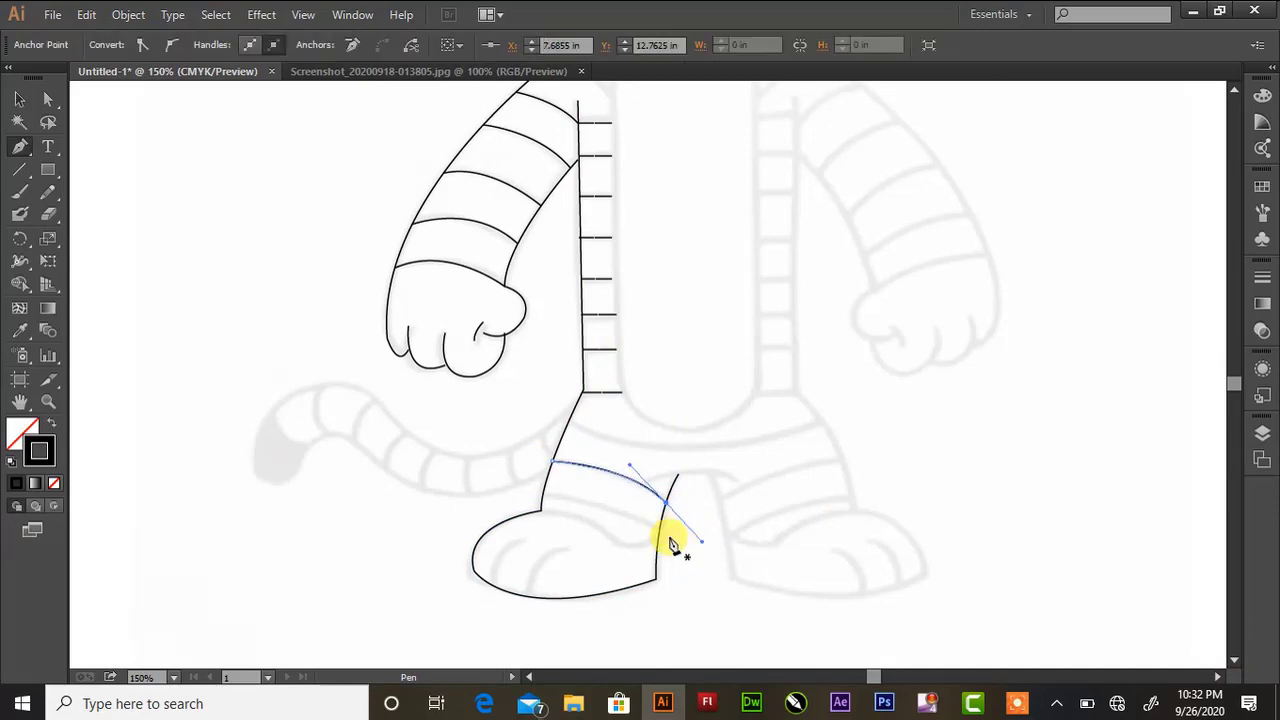
left_click(659, 528)
left_click_drag(545, 502, 507, 508)
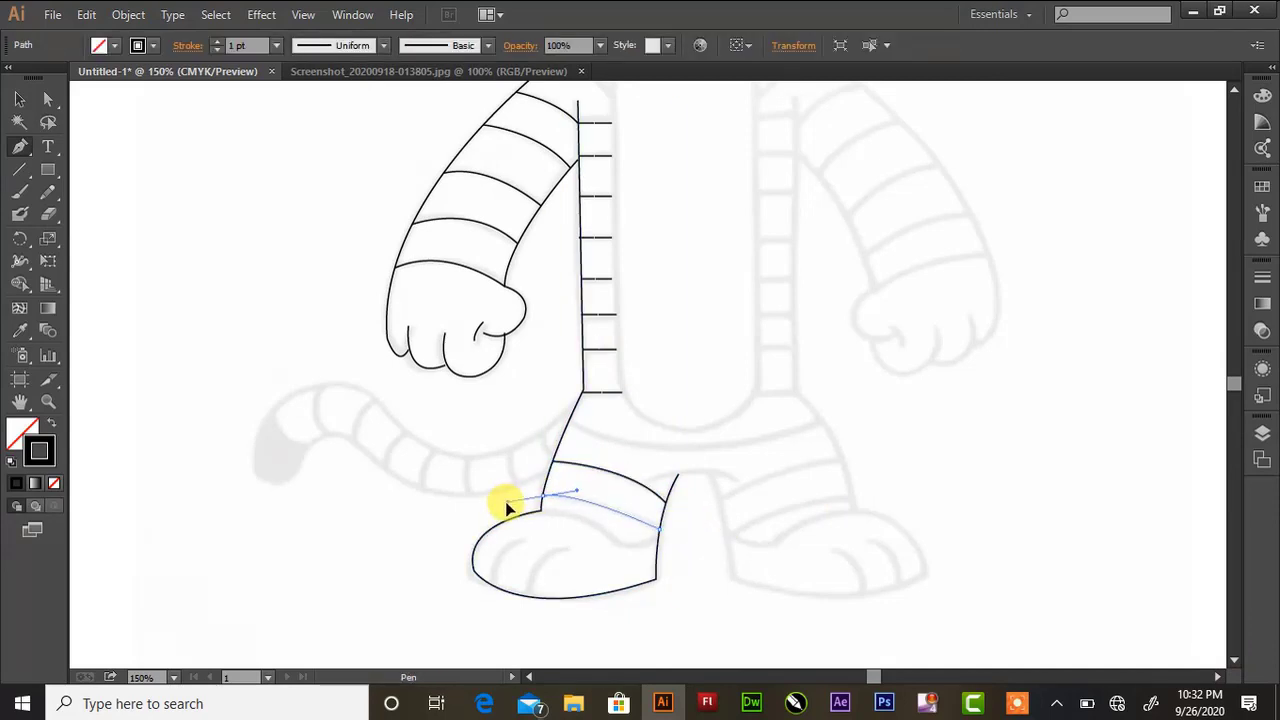
mouse_move(660, 532)
left_mouse_down()
mouse_move(625, 545)
mouse_move(594, 523)
left_mouse_up()
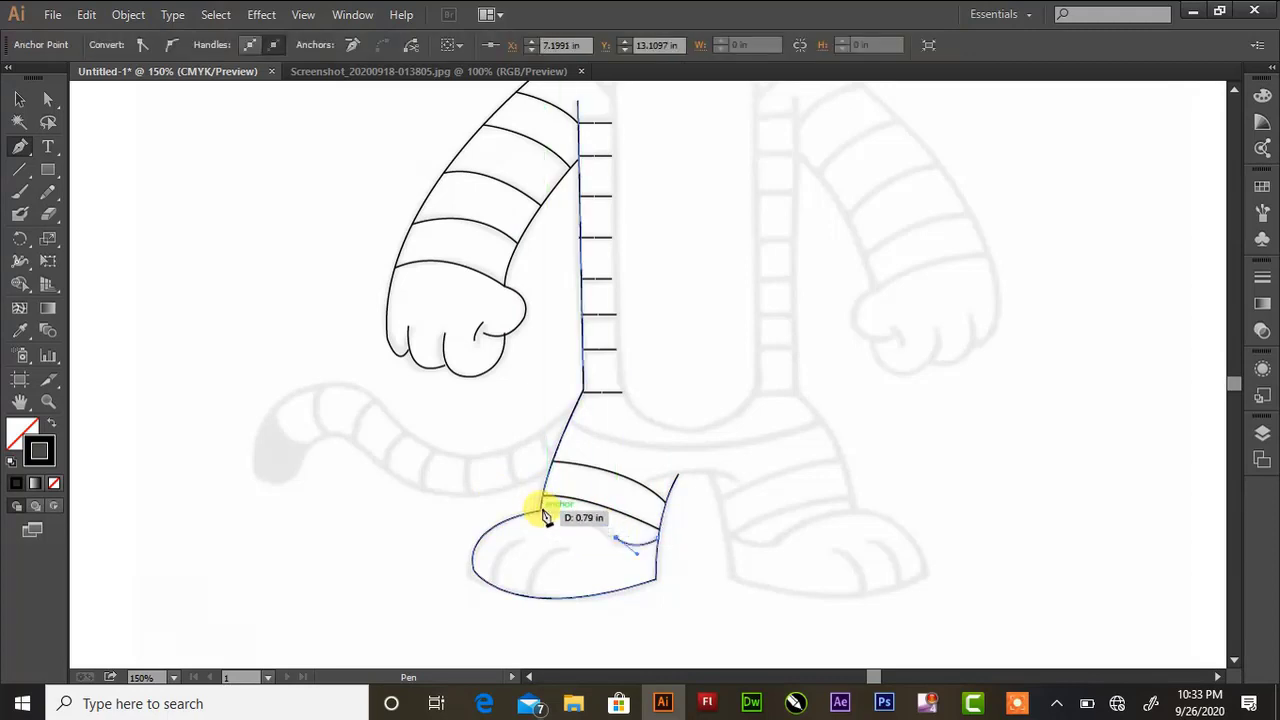
left_click(510, 520)
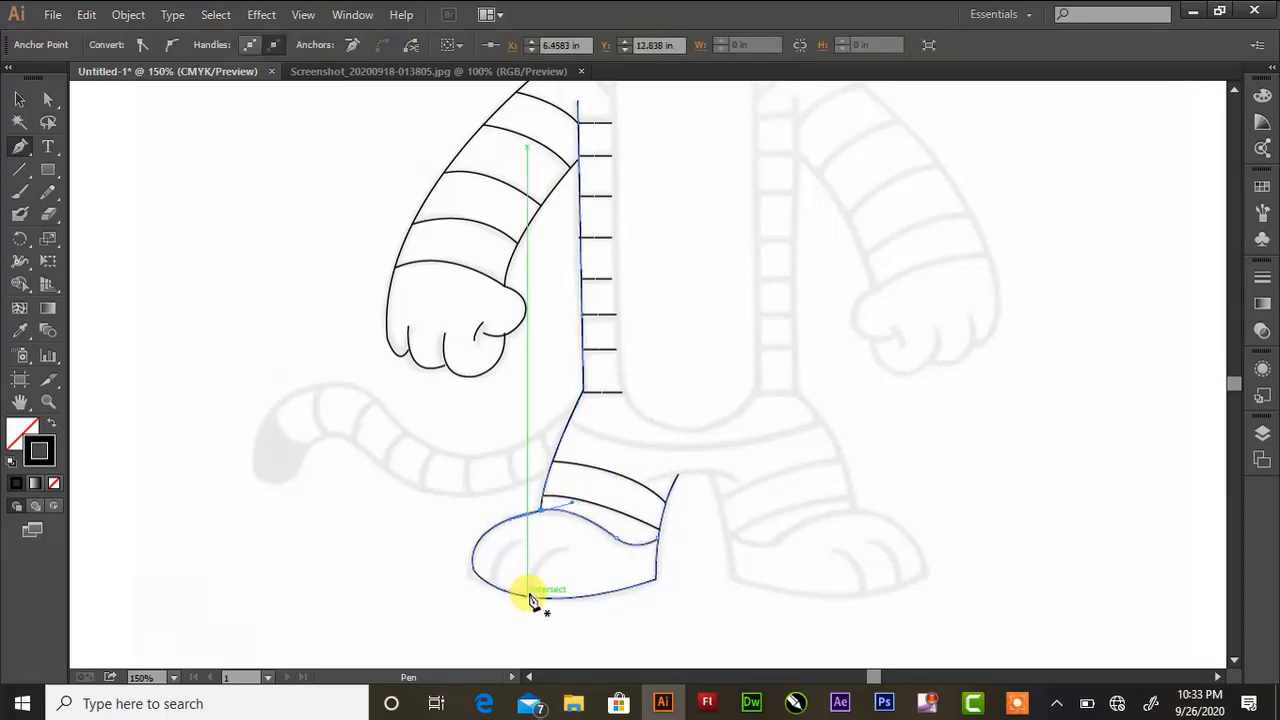
- Draw two curved toe lines on the left foot
left_click(527, 594)
left_click_drag(596, 545, 563, 548)
left_click(490, 588)
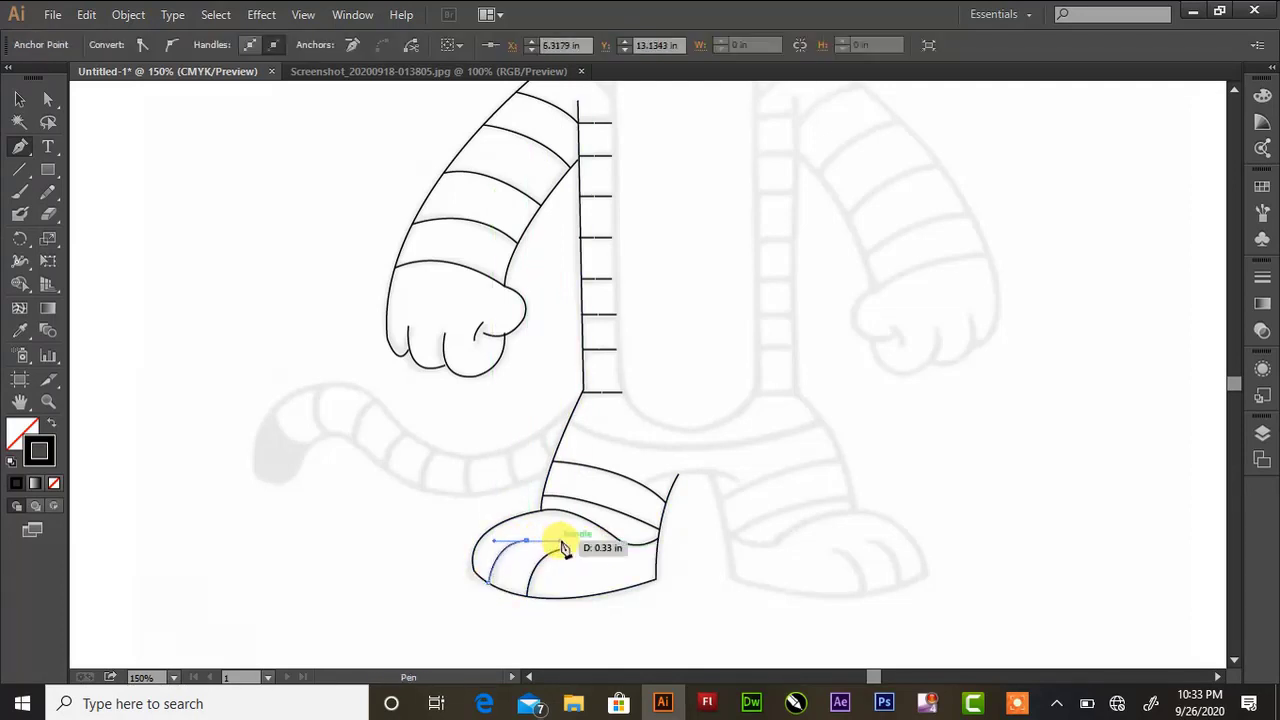
key("Escape")
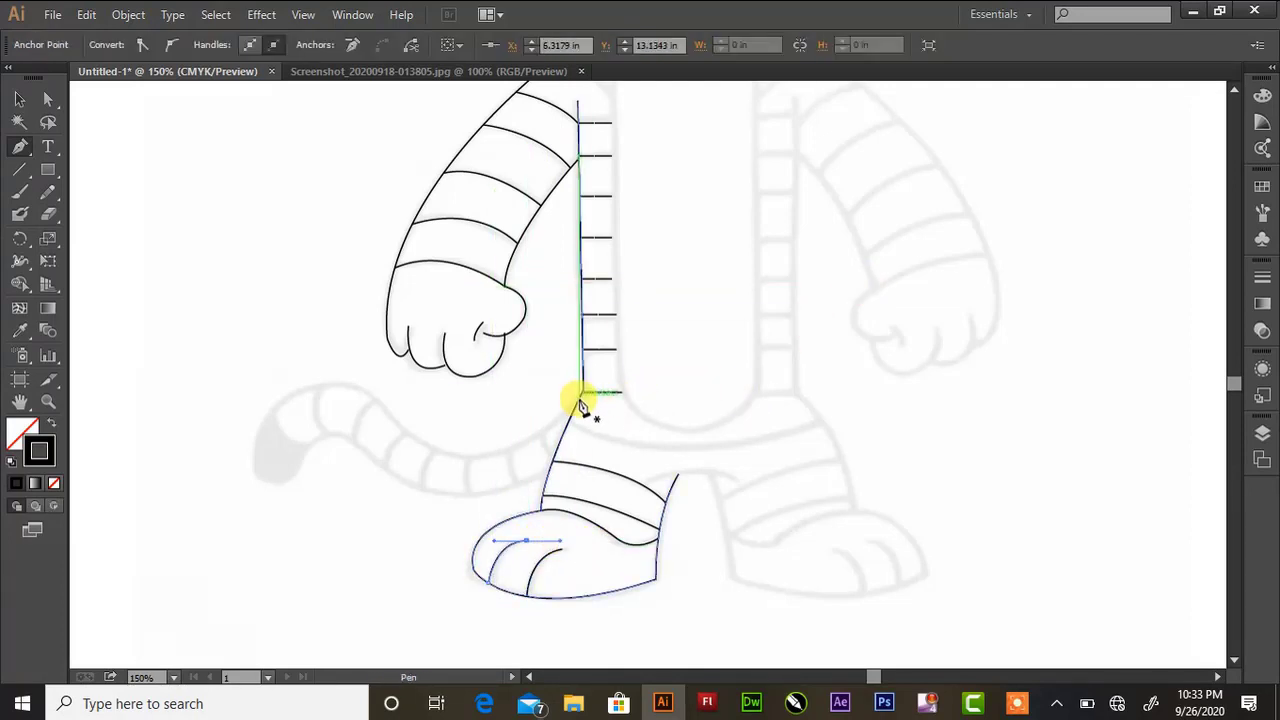
left_click(580, 400)
- Trace the curling tail outline from the leg around its tip and back to the ankle
mouse_move(465, 457)
left_mouse_down()
mouse_move(408, 449)
mouse_move(370, 392)
mouse_move(315, 422)
mouse_move(268, 486)
left_mouse_up()
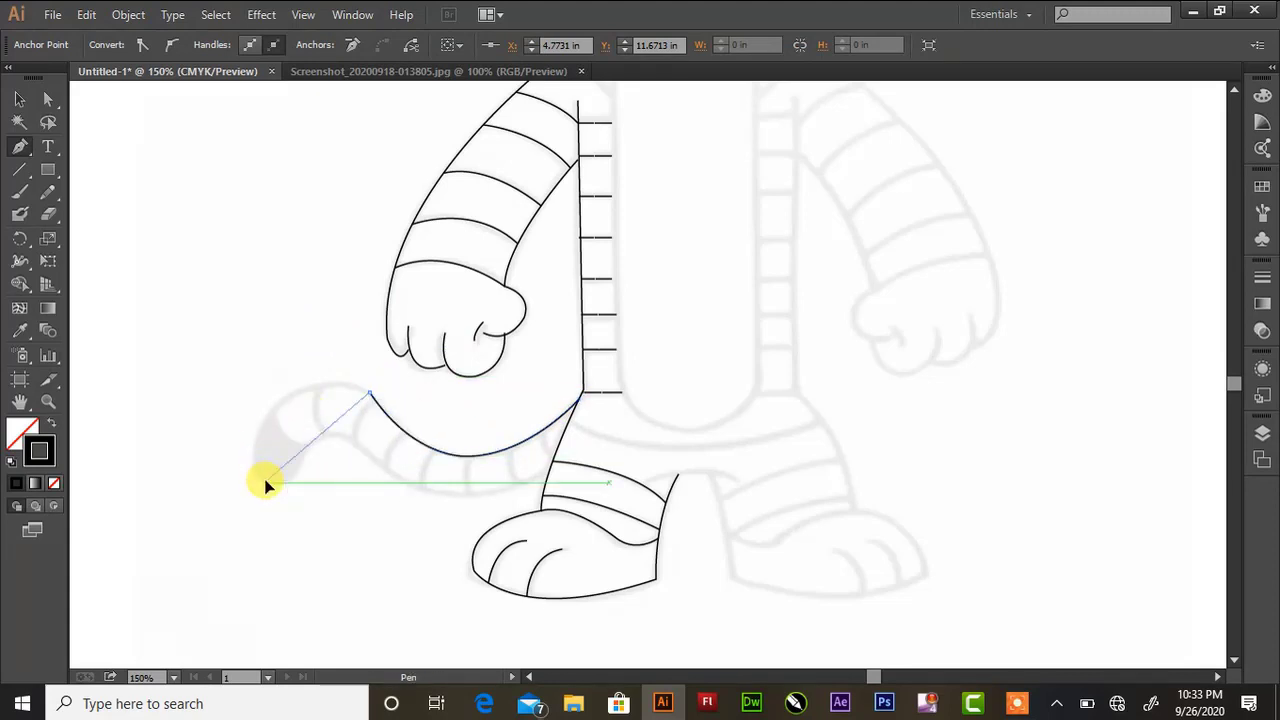
left_click_drag(316, 596, 300, 598)
key("ctrl+z")
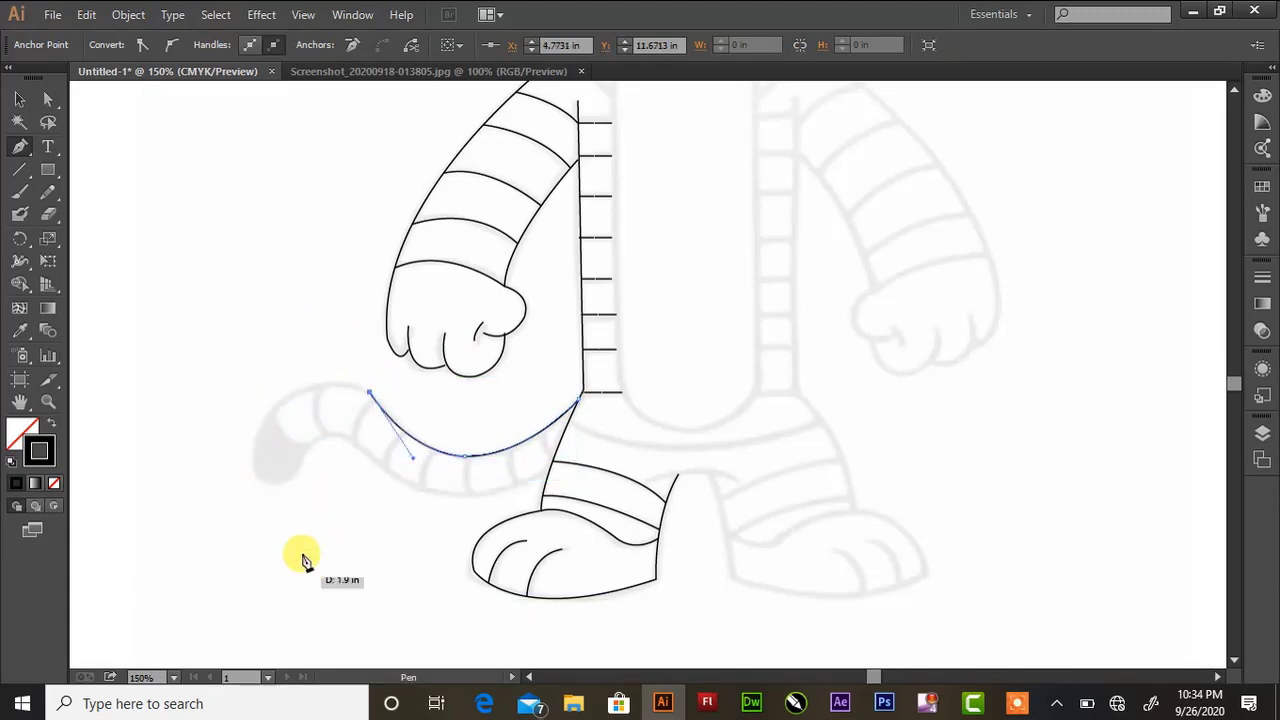
mouse_move(267, 416)
left_mouse_down()
mouse_move(239, 474)
mouse_move(221, 480)
left_mouse_up()
mouse_move(264, 422)
left_mouse_down()
mouse_move(274, 485)
mouse_move(304, 487)
mouse_move(296, 496)
mouse_move(305, 453)
mouse_move(381, 459)
mouse_move(357, 440)
left_mouse_up()
left_click(305, 456)
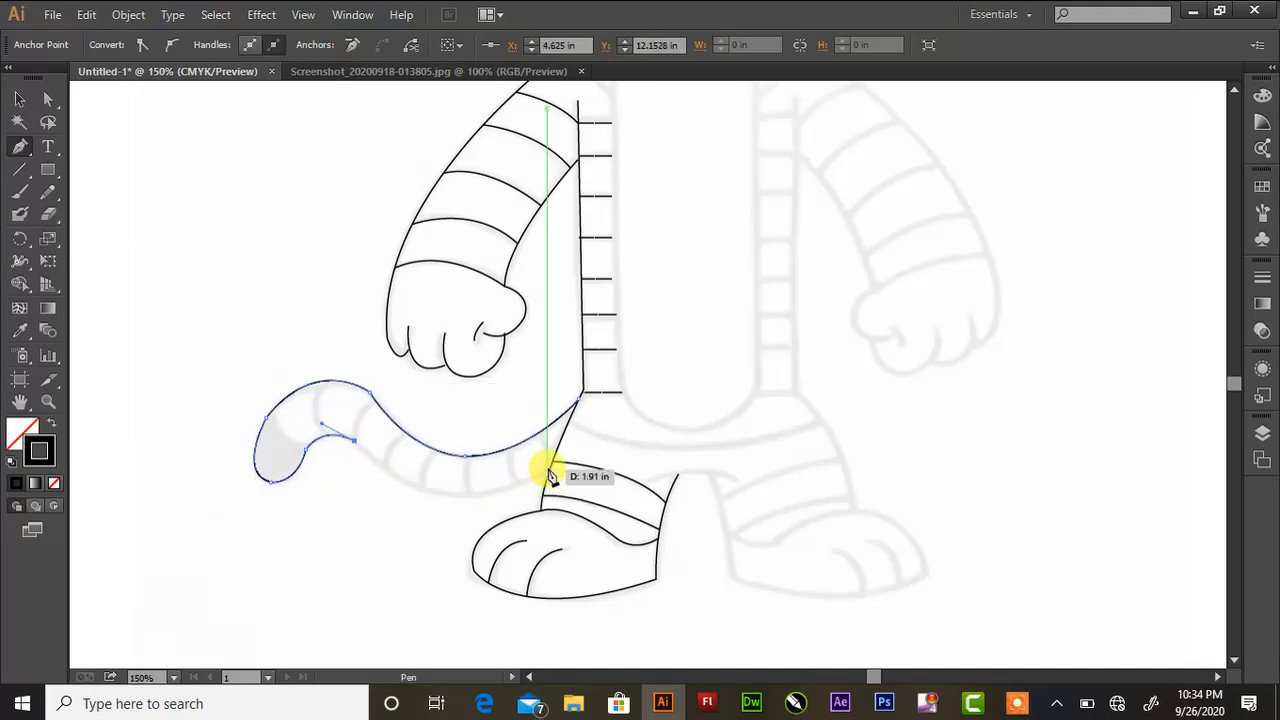
mouse_move(551, 465)
left_mouse_down()
mouse_move(636, 398)
mouse_move(671, 405)
left_mouse_up()
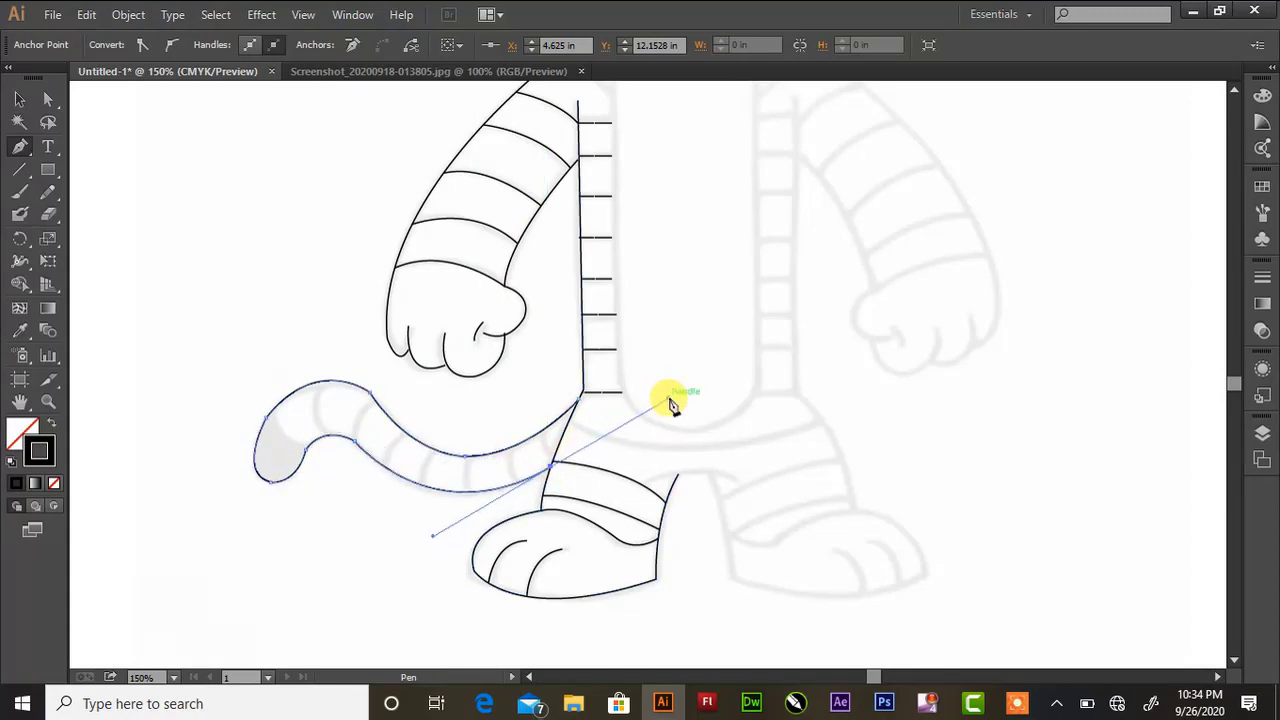
left_click(1235, 91)
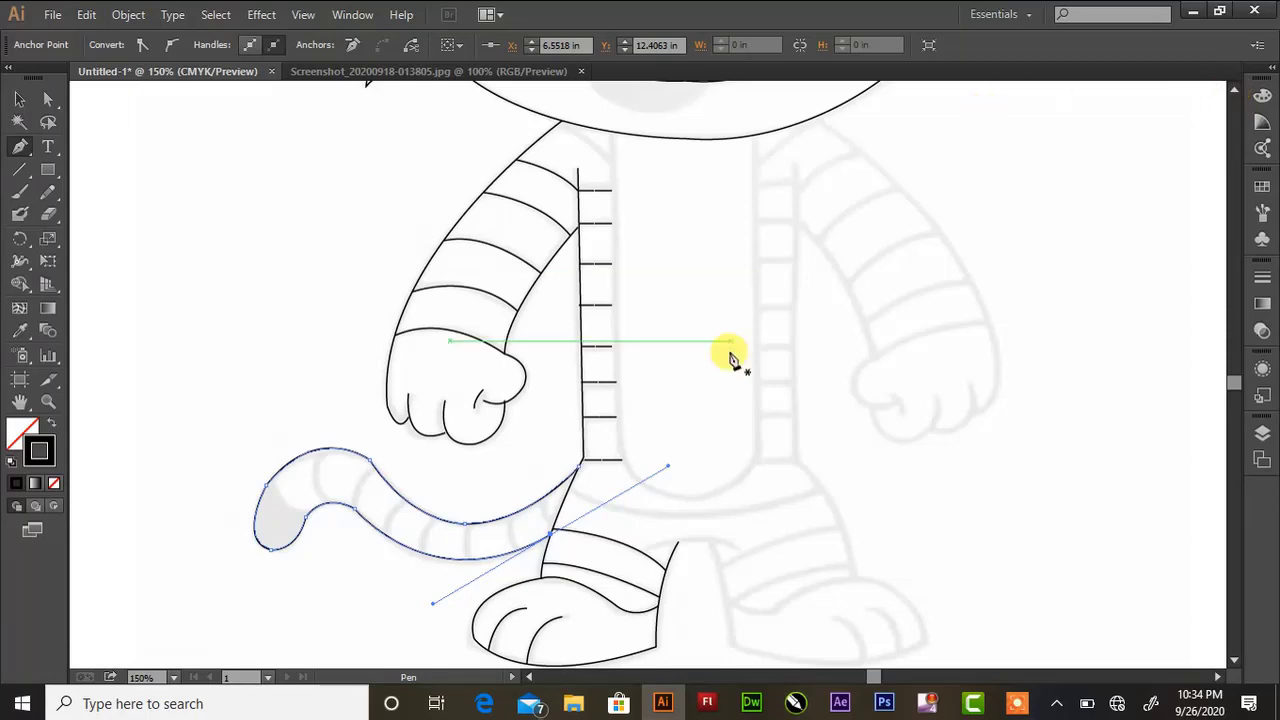
- Draw curved stripe bands across the tail and outline the separate tail-tip shape
mouse_move(324, 456)
left_mouse_down()
mouse_move(329, 520)
mouse_move(362, 530)
left_mouse_up()
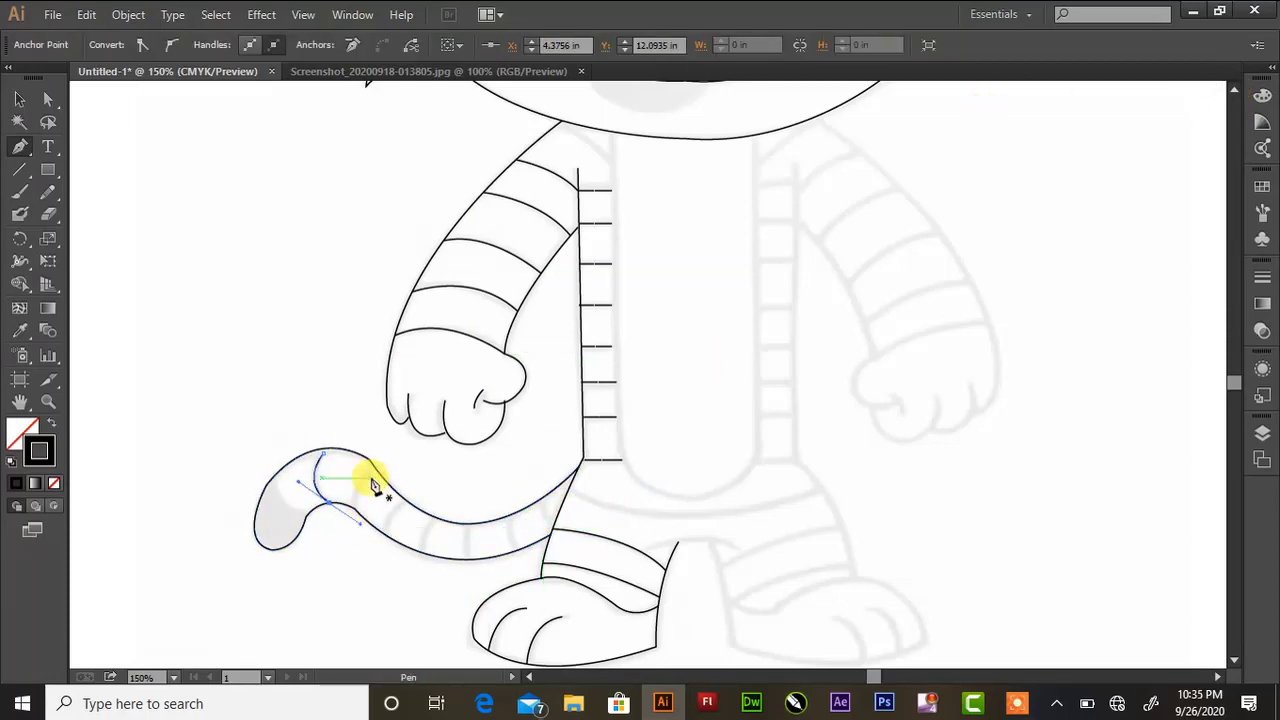
mouse_move(374, 467)
left_mouse_down()
mouse_move(354, 514)
mouse_move(424, 560)
left_mouse_up()
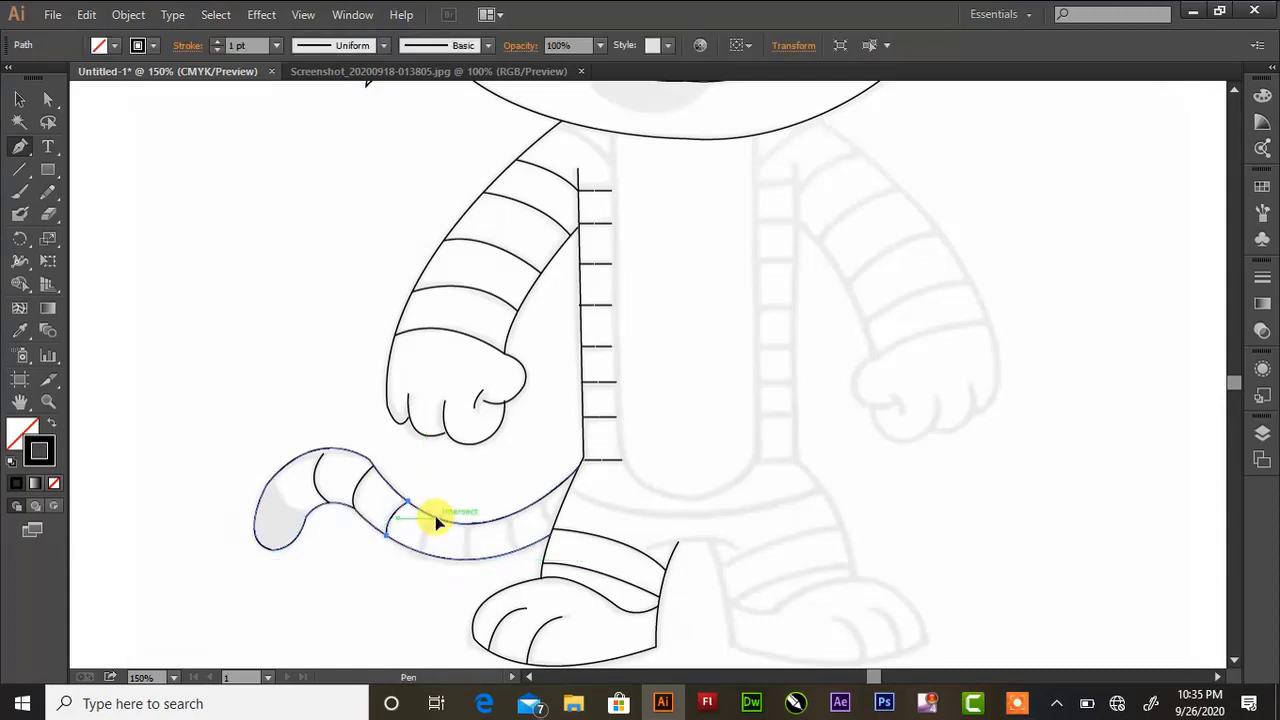
left_click_drag(433, 517, 423, 568)
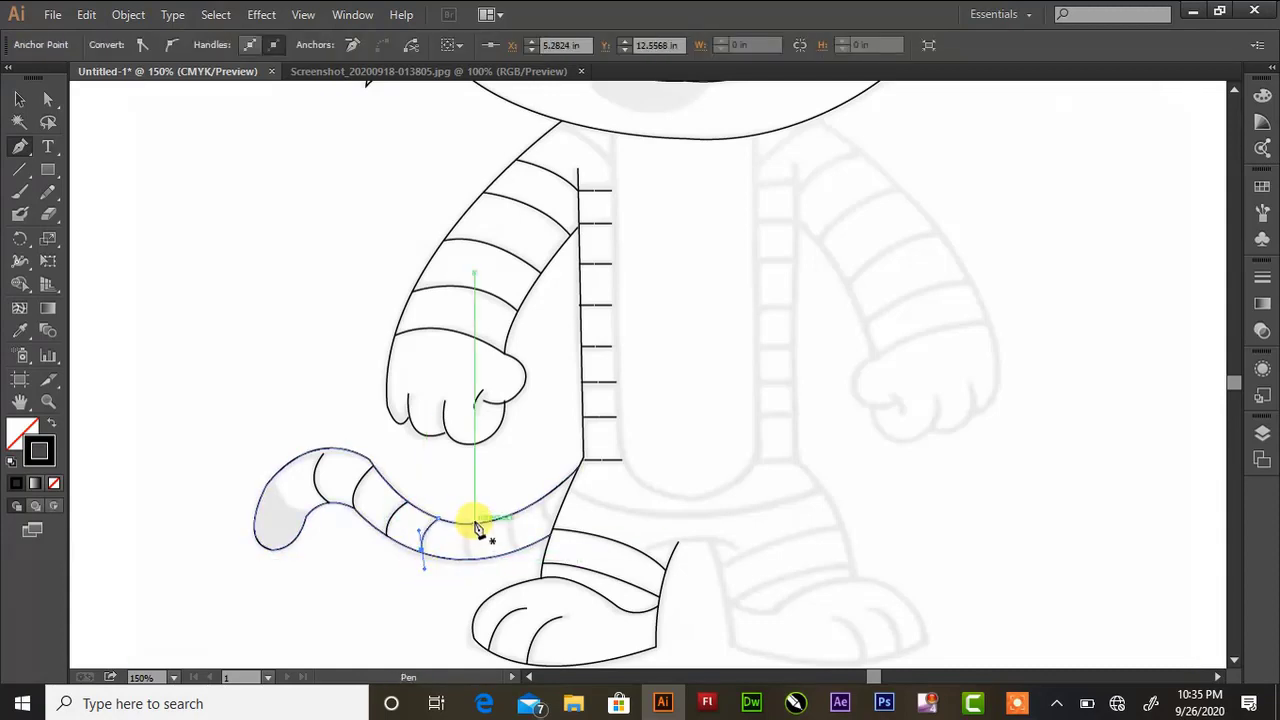
left_click_drag(471, 524, 486, 571)
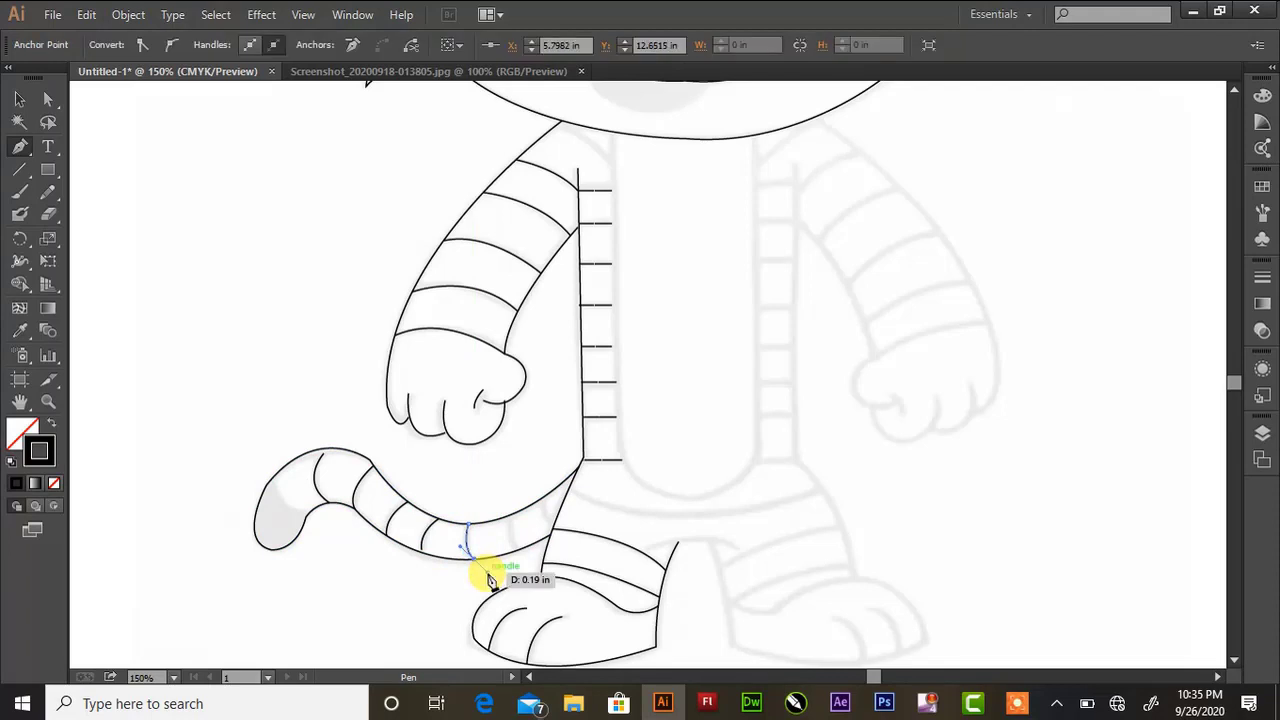
left_click_drag(514, 513, 531, 566)
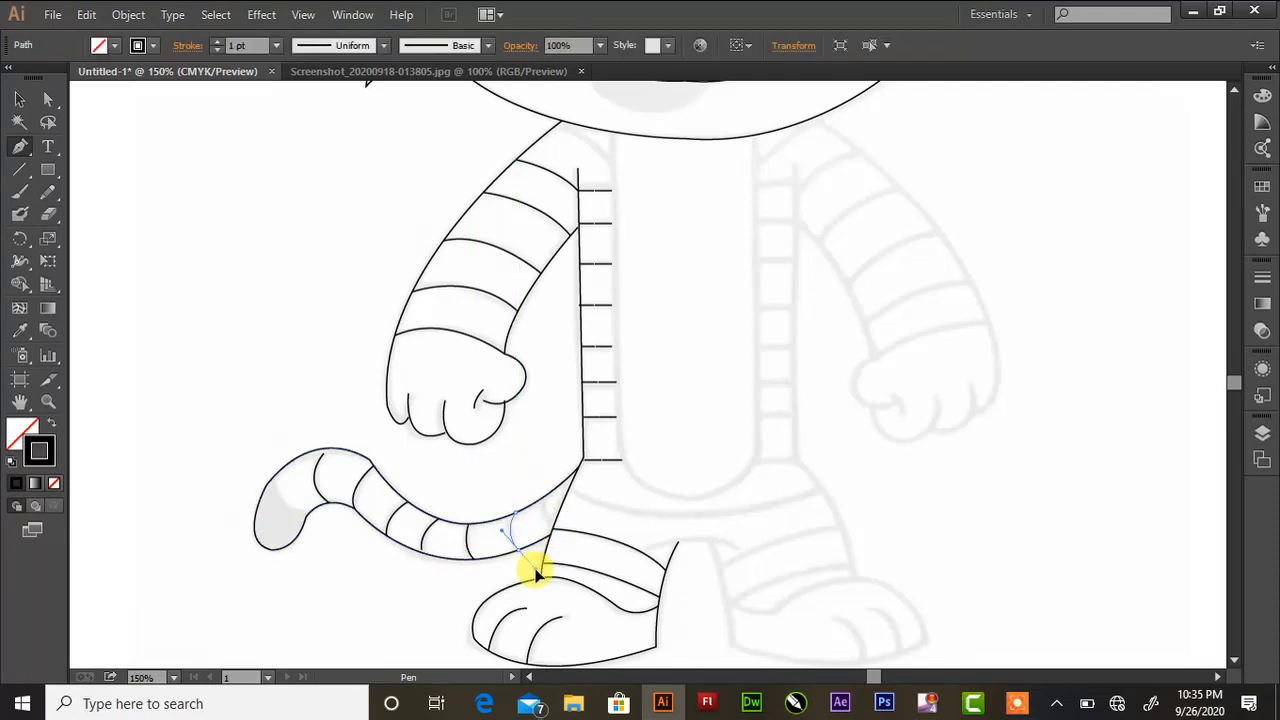
mouse_move(541, 498)
left_mouse_down()
mouse_move(563, 518)
mouse_move(567, 548)
left_mouse_up()
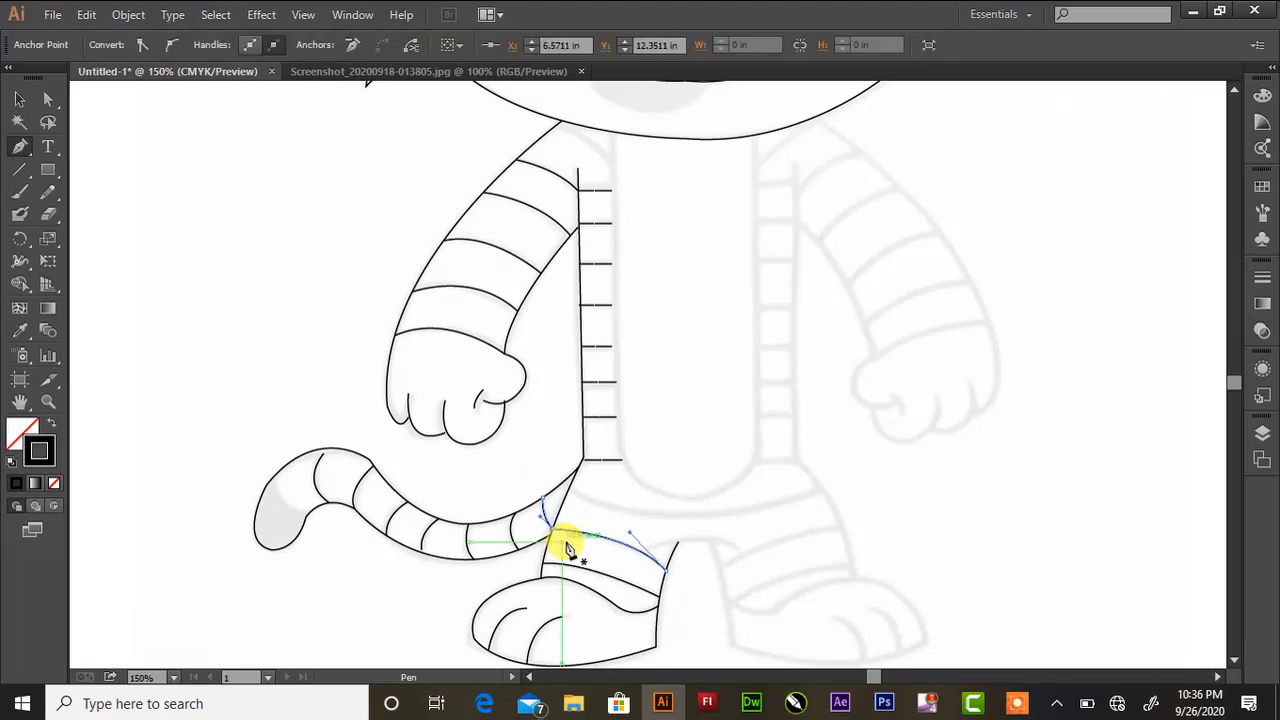
mouse_move(271, 477)
left_mouse_down()
mouse_move(331, 517)
mouse_move(307, 510)
mouse_move(269, 552)
left_mouse_up()
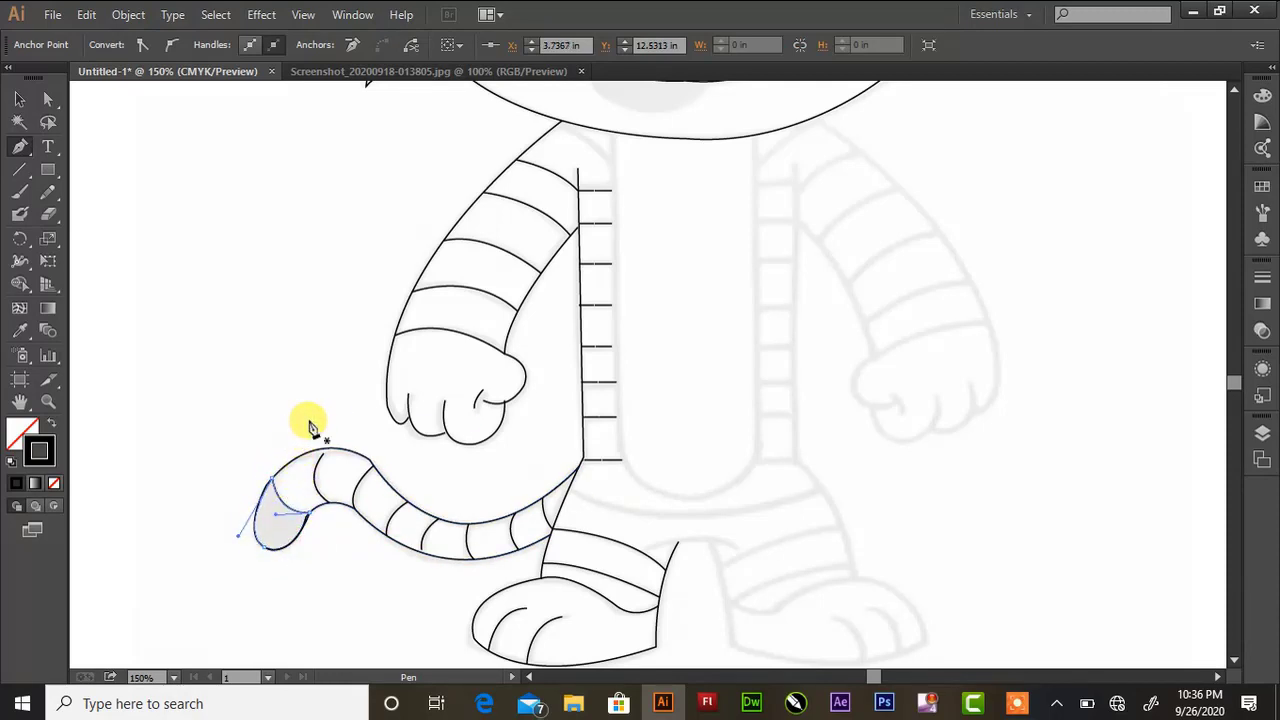
- Fill the tail tip solid black and deselect it
left_click(51, 423)
left_click(20, 99)
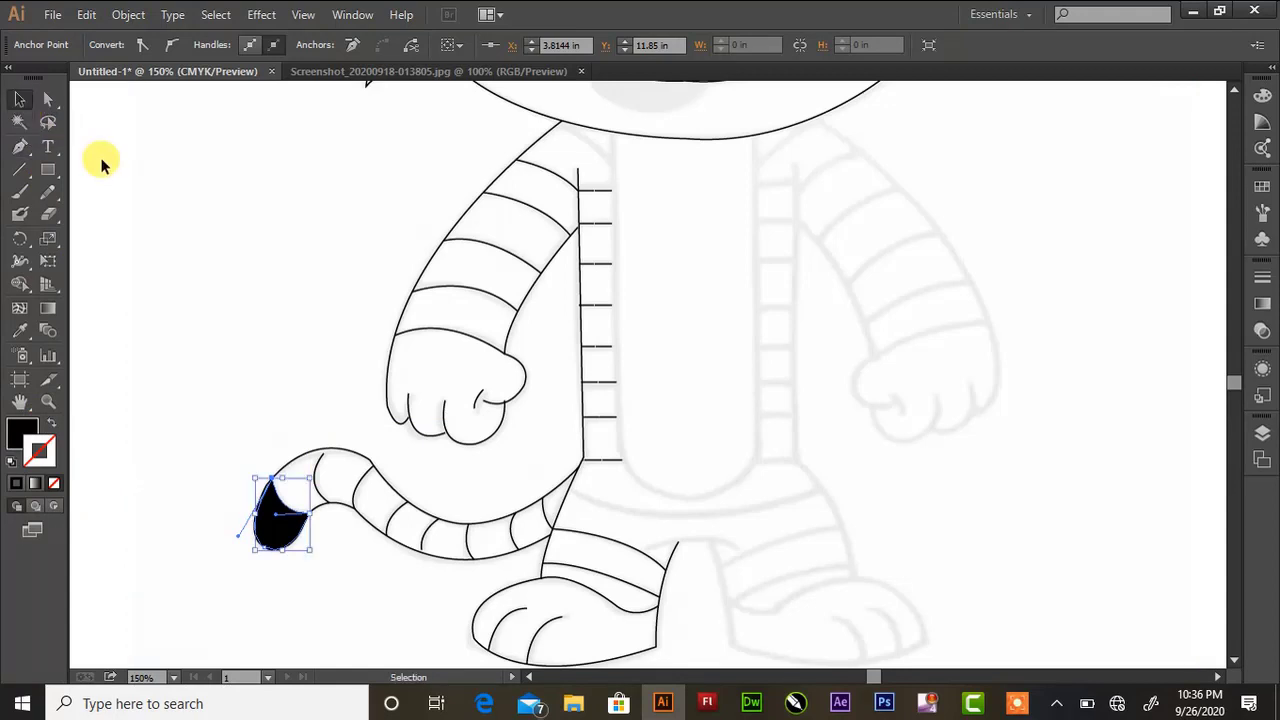
left_click(101, 163)
- Select the front leg outline with all its stripe ticks and ankle stripes to group them
left_click(591, 191)
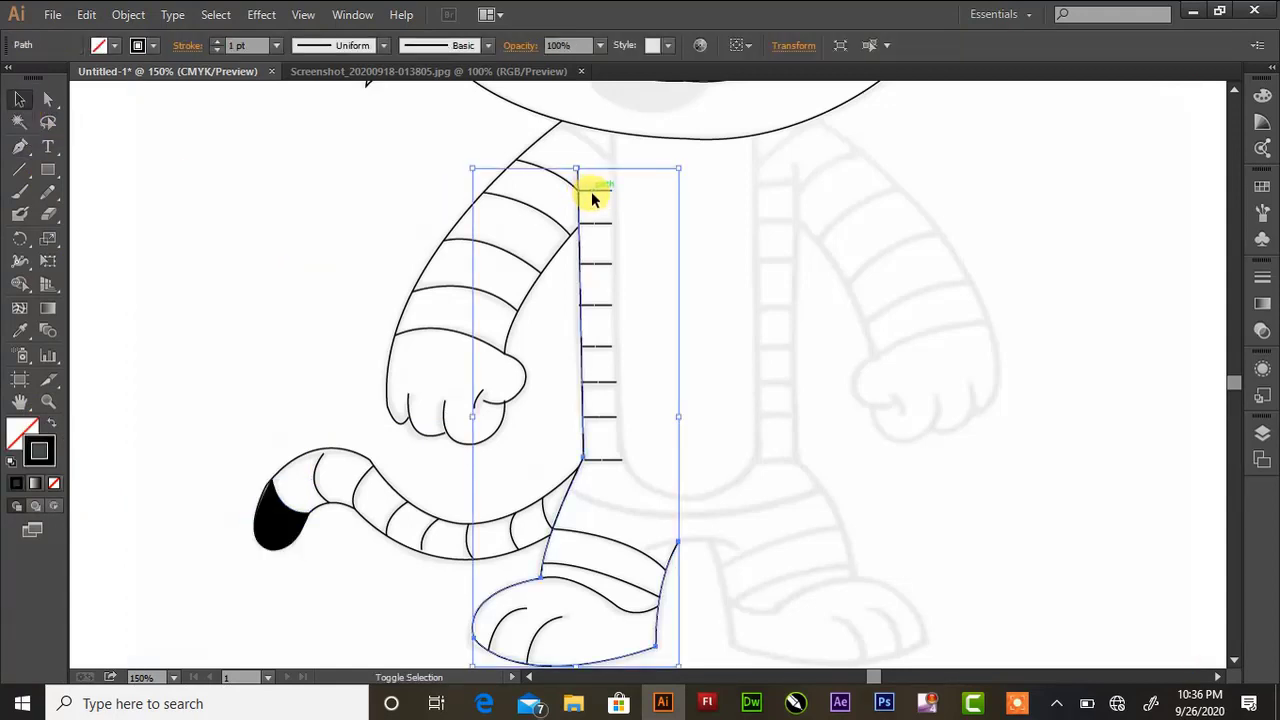
left_click(591, 191, "shift")
left_click(595, 222, "shift")
left_click(594, 264, "shift")
left_click(595, 304, "shift")
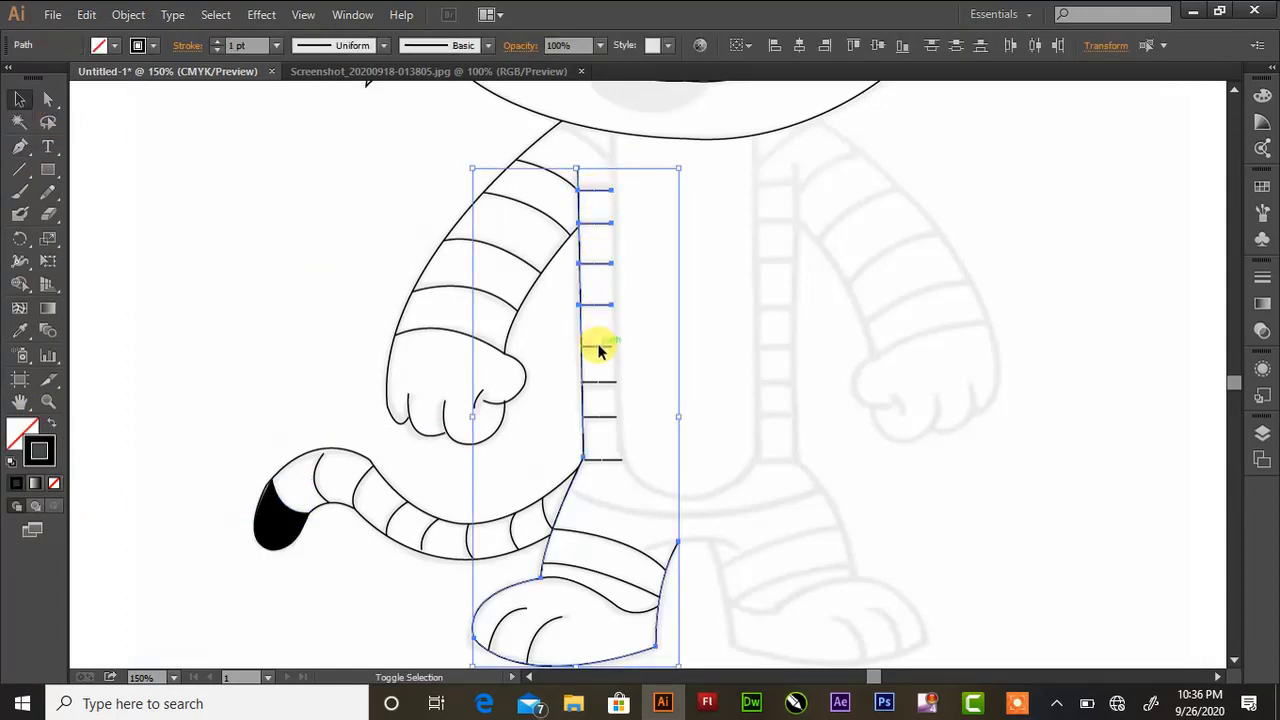
left_click(598, 417, "shift")
left_click(595, 459, "shift")
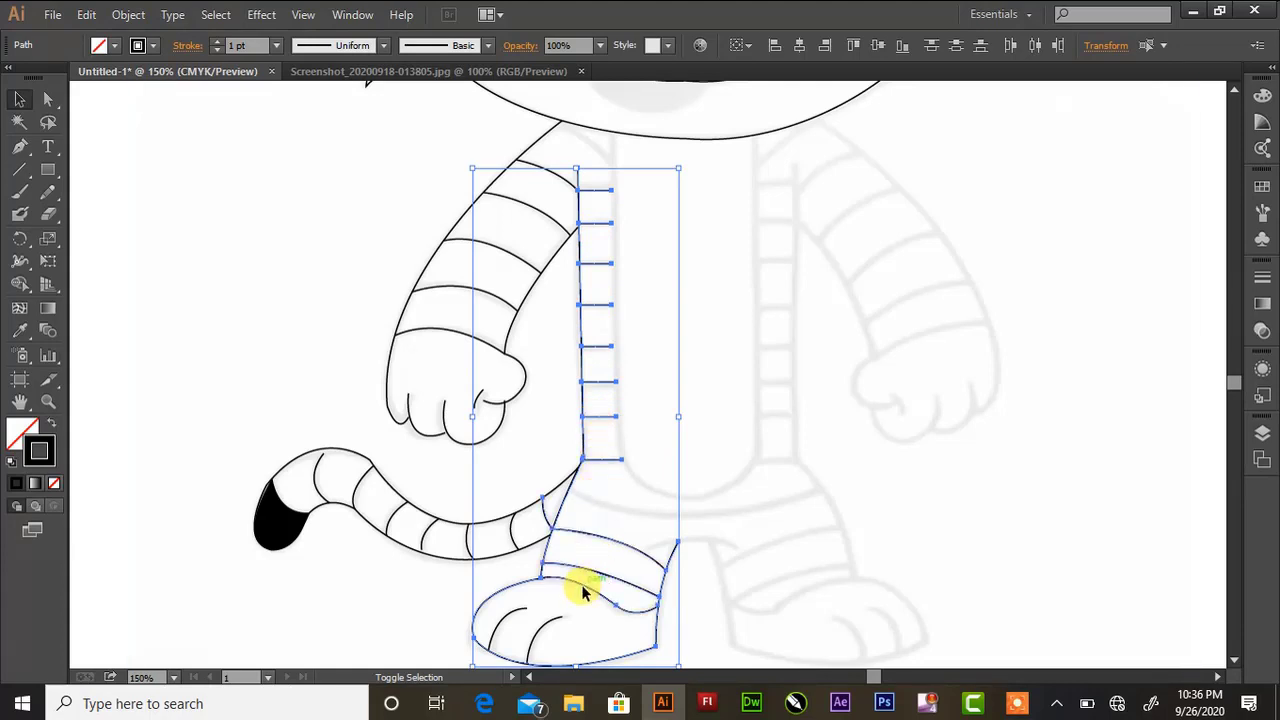
right_click(513, 600)
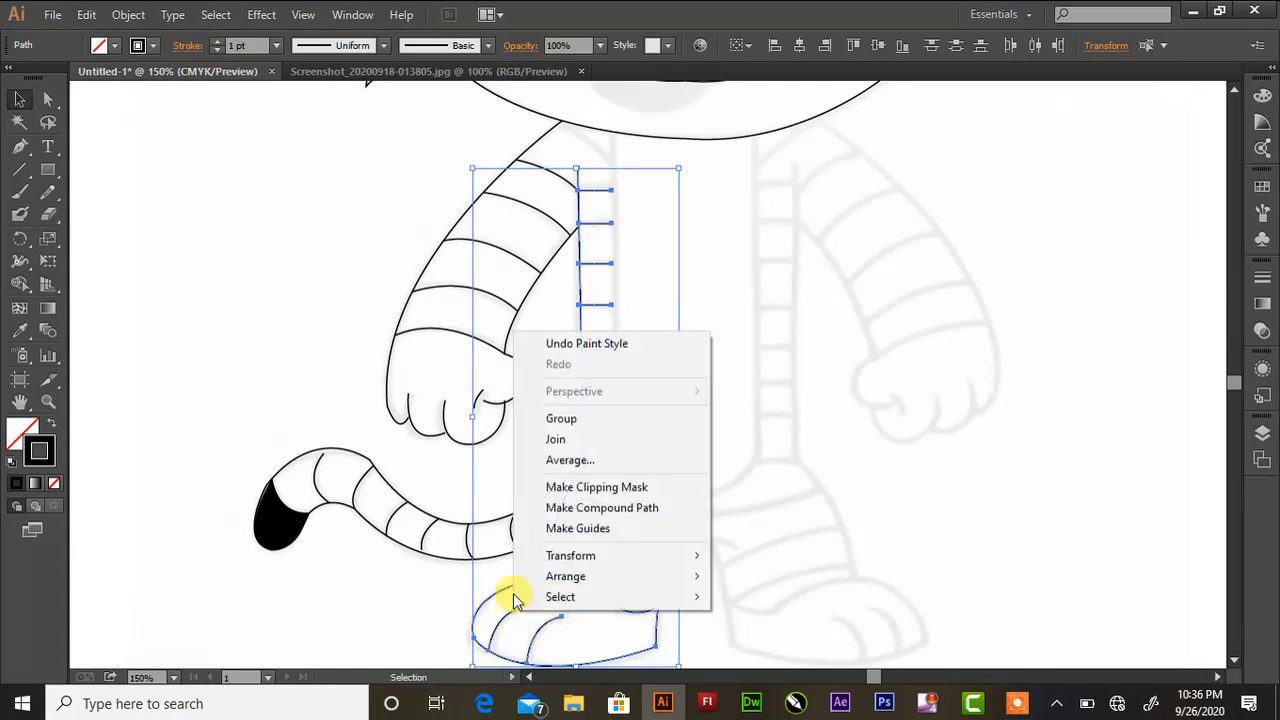
- Copy the grouped striped leg and reflect the pasted copy
left_click(536, 412)
key("ctrl+c")
key("ctrl+v")
right_click(663, 429)
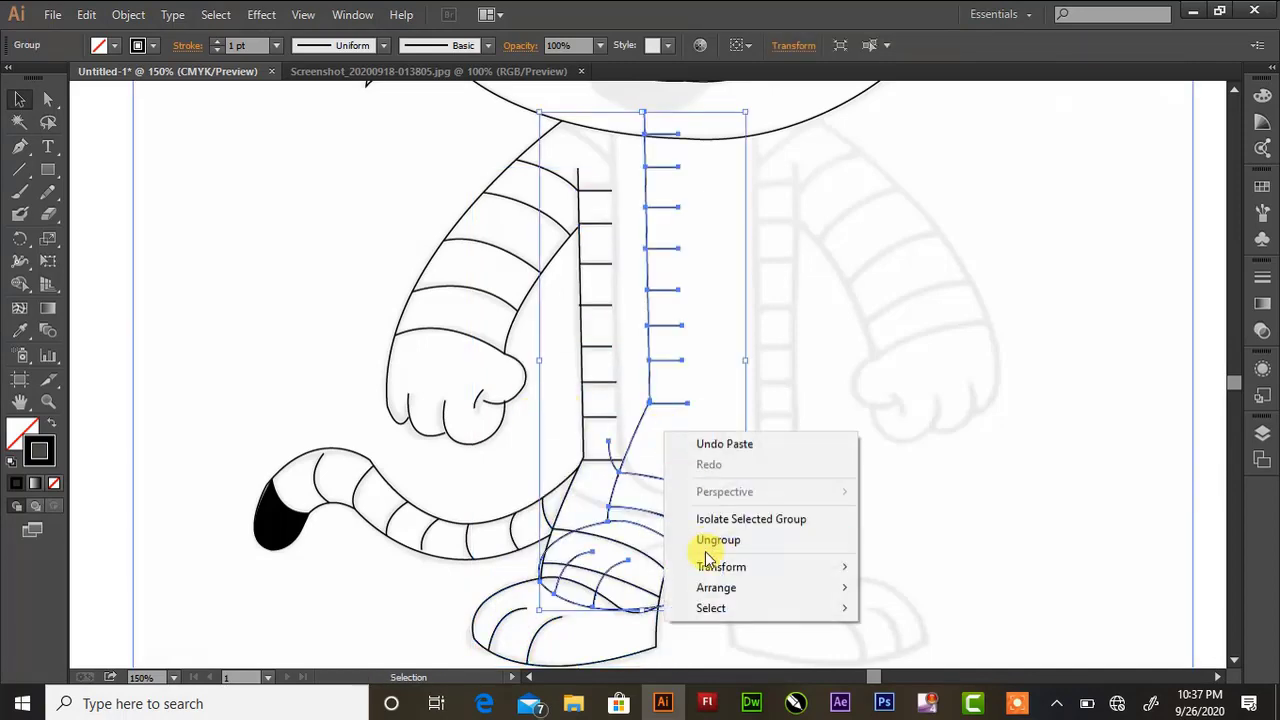
left_click(917, 472)
left_click(682, 465)
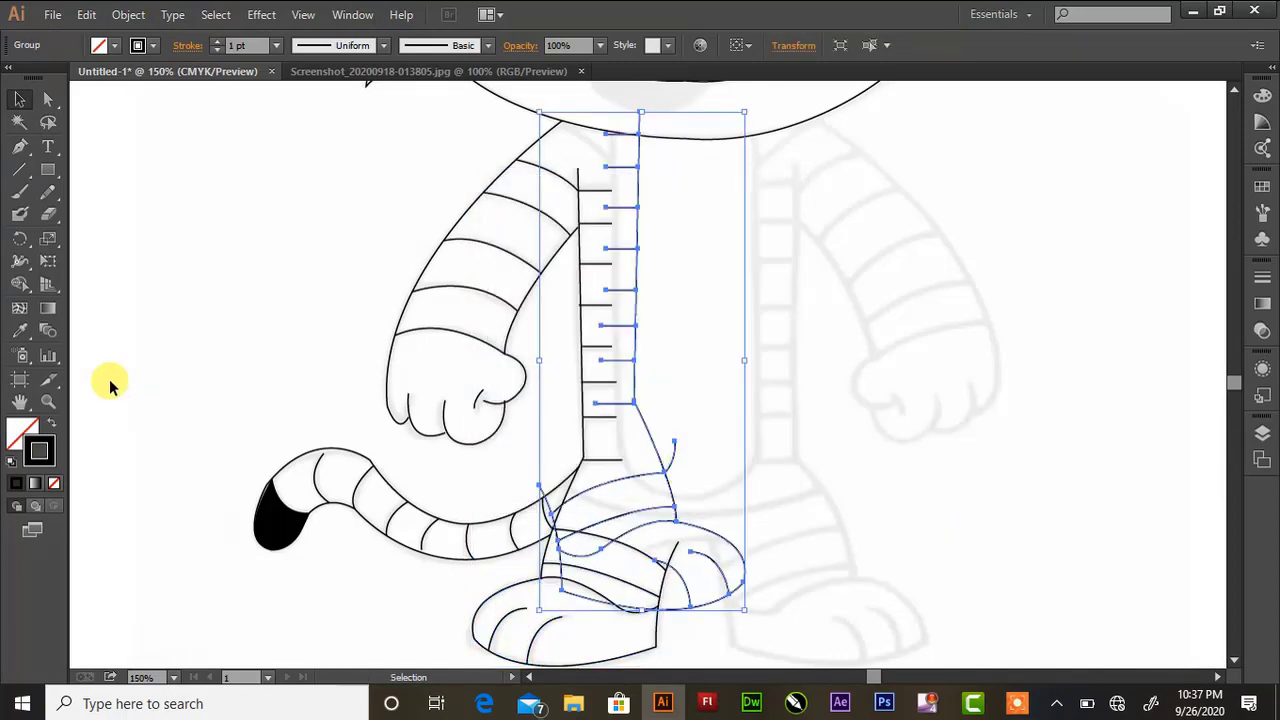
- Move the mirrored leg to the right side and nudge it over the reference
left_click(106, 380)
left_click(657, 455)
left_click_drag(657, 455, 810, 503)
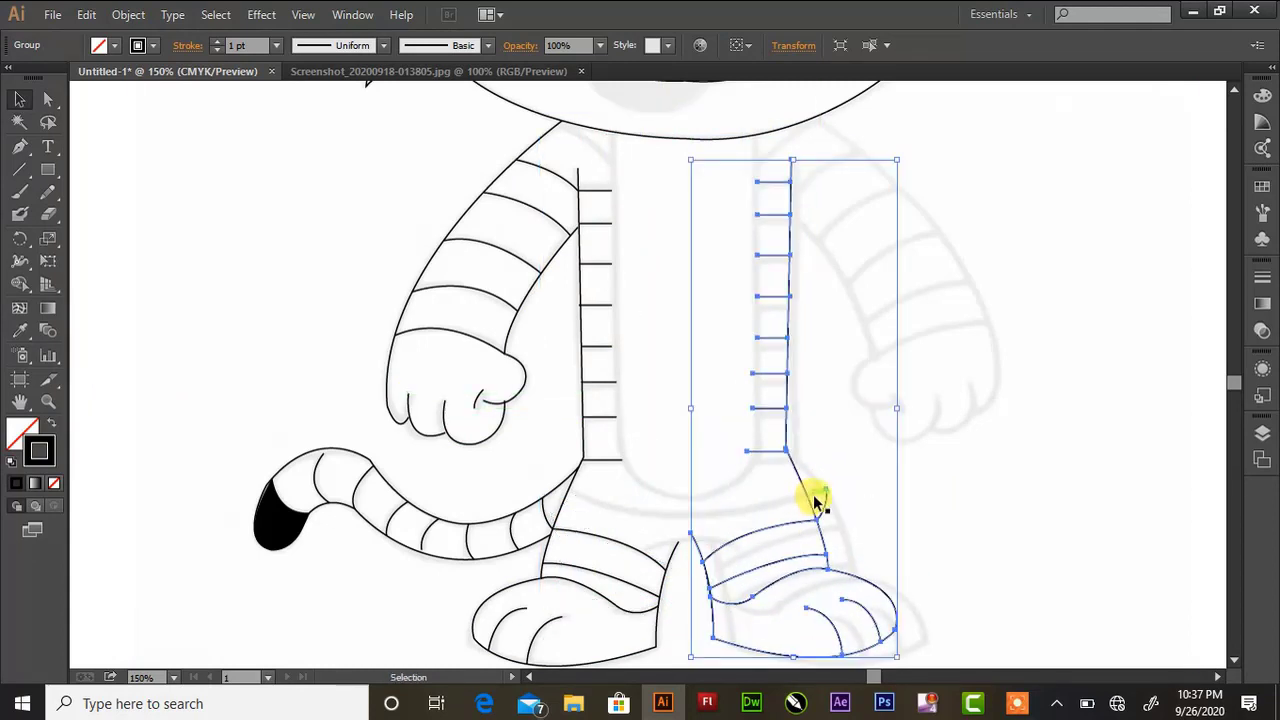
key("Down")
key("Down")
key("Down")
key("Right")
key("Right")
key("Right")
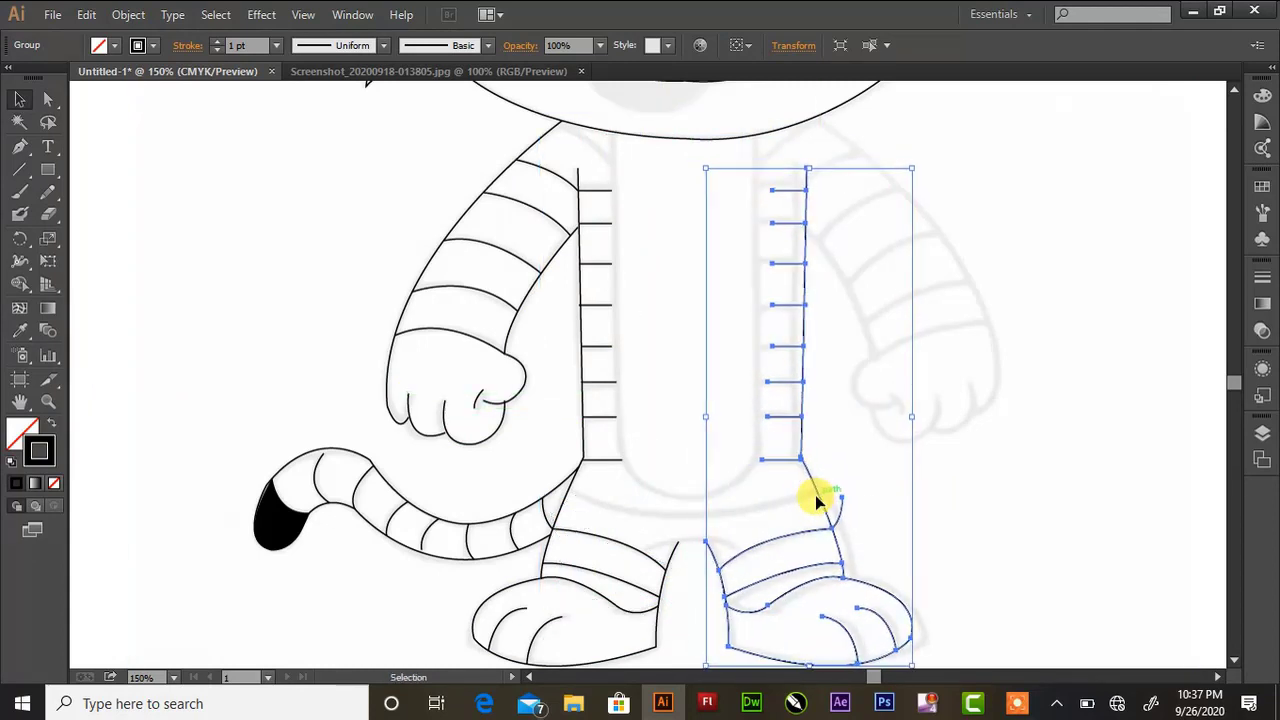
key("Left")
key("Left")
key("Left")
key("Left")
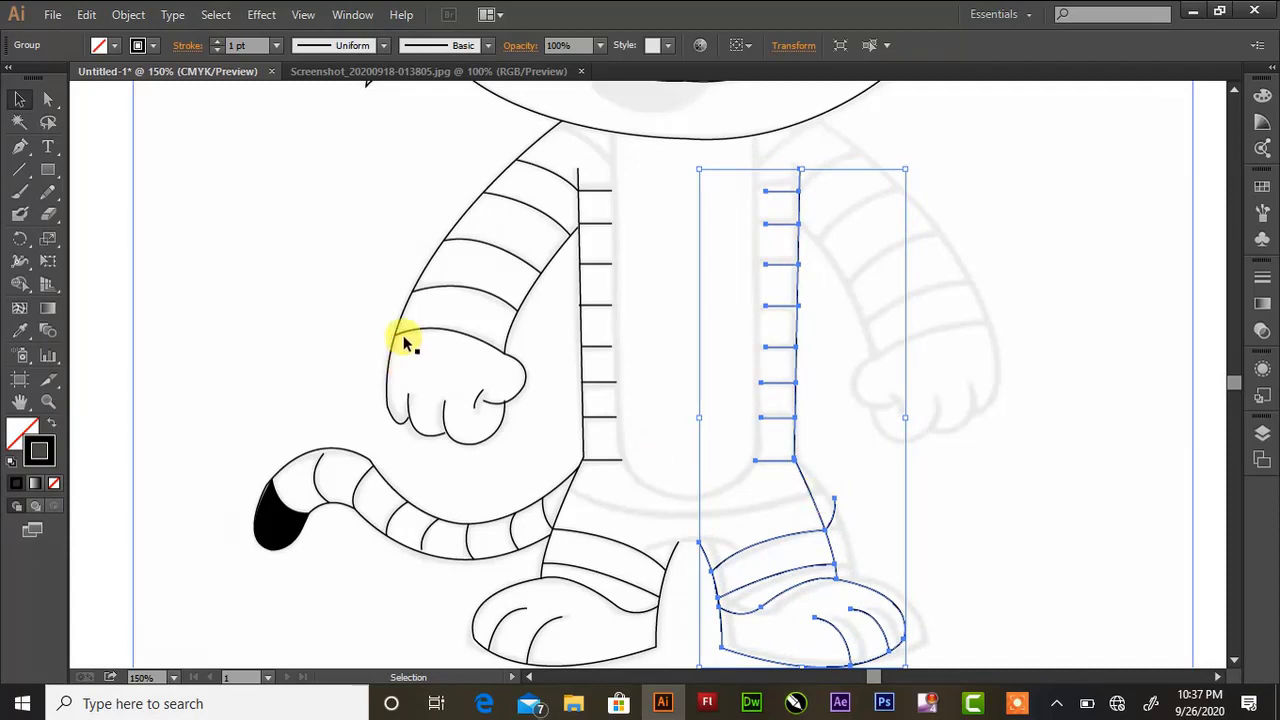
left_click_drag(403, 335, 426, 283)
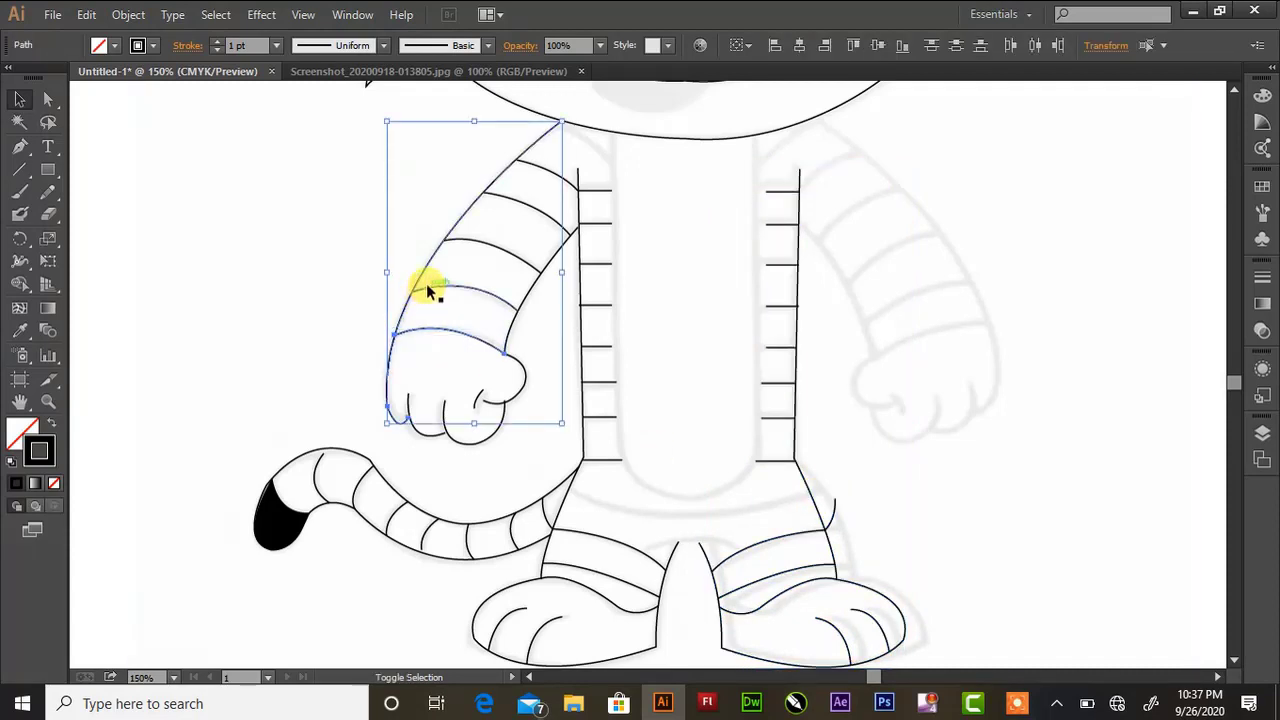
- Group the left arm's stripes, hand outline and finger line
left_click(473, 243, "shift")
left_click(517, 205, "shift")
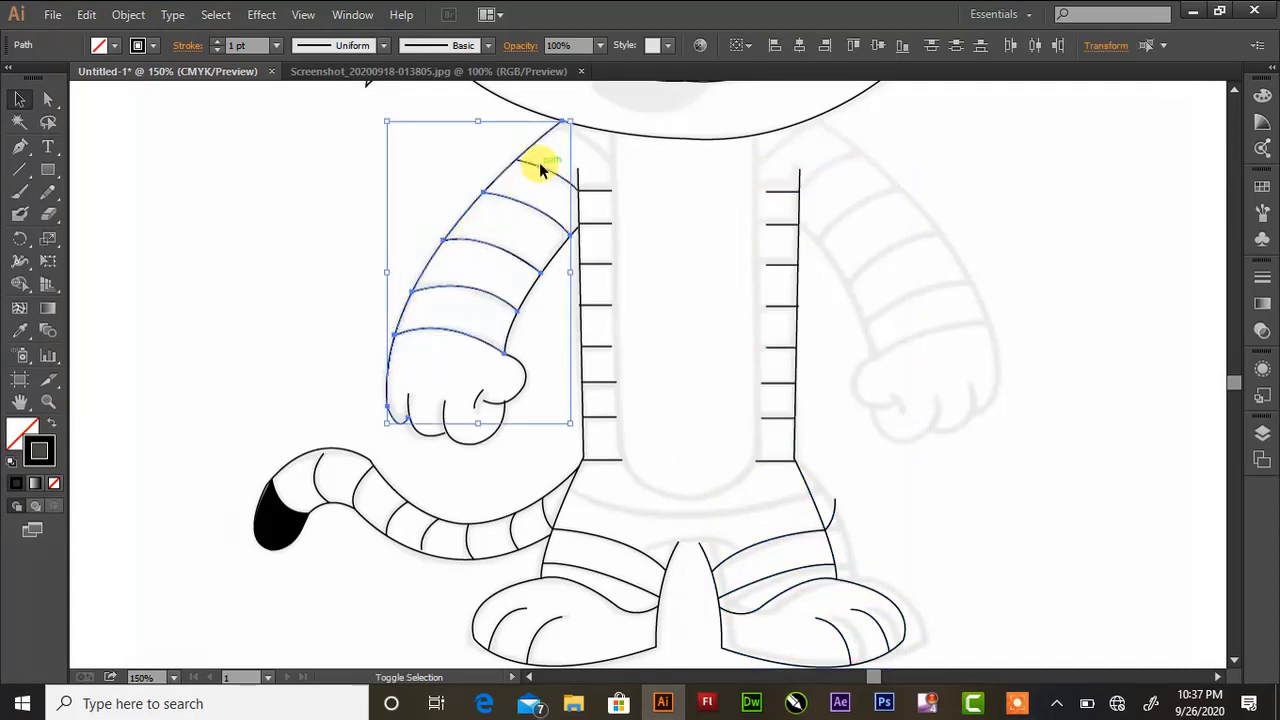
left_click(540, 168, "shift")
left_click(474, 405, "shift")
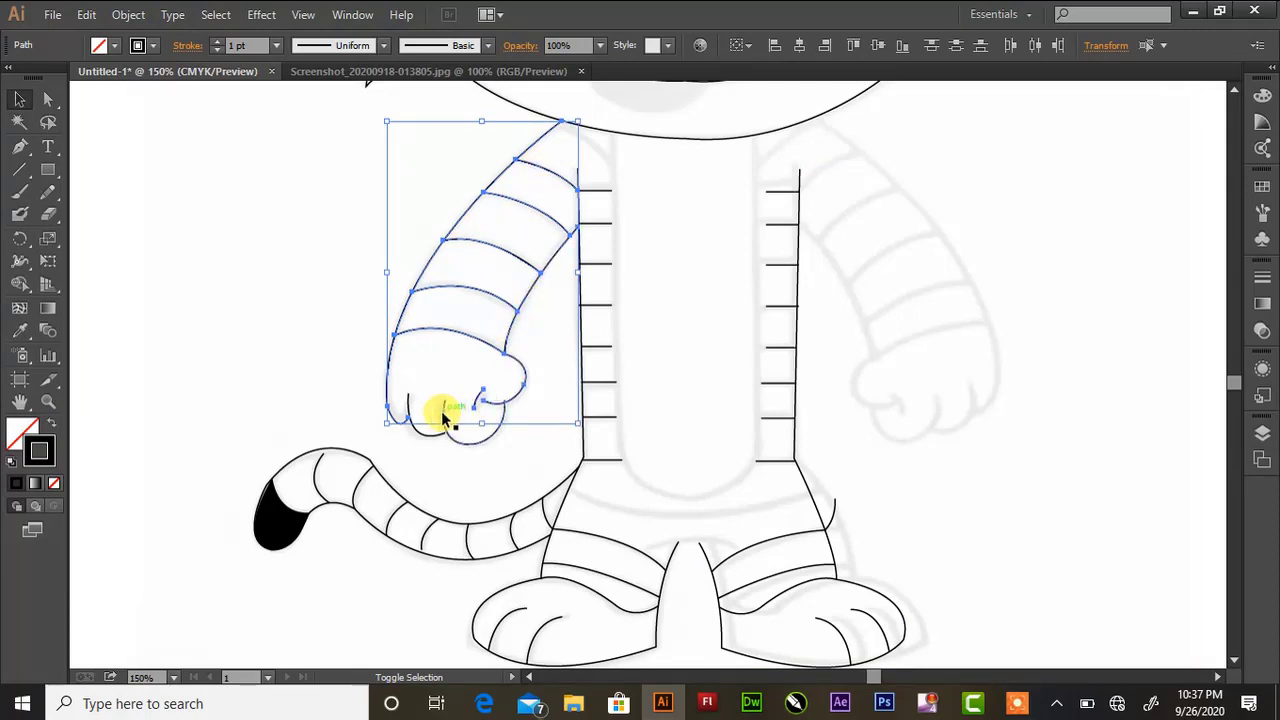
left_click(441, 411, "shift")
right_click(441, 411)
left_click(437, 220)
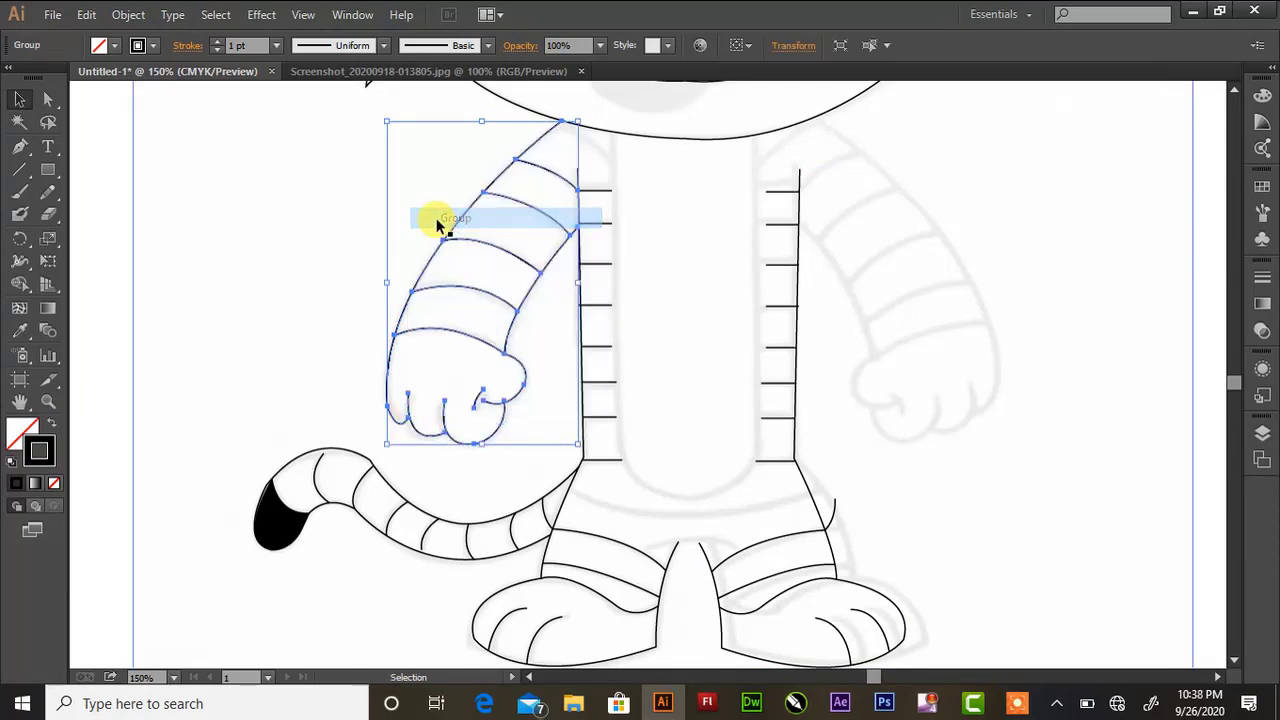
- Duplicate the arm group, reflect it, and move it to the tiger's right side
key("ctrl+c")
key("ctrl+v")
right_click(622, 248)
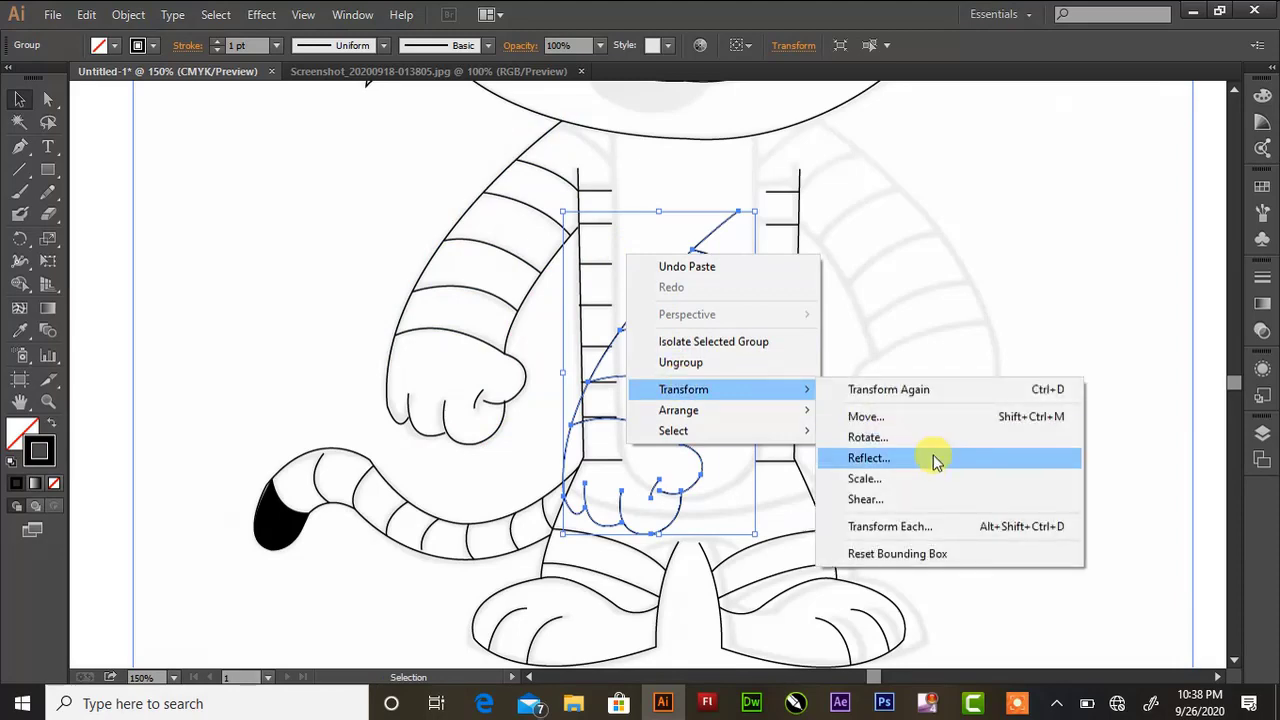
left_click(934, 457)
left_click(641, 466)
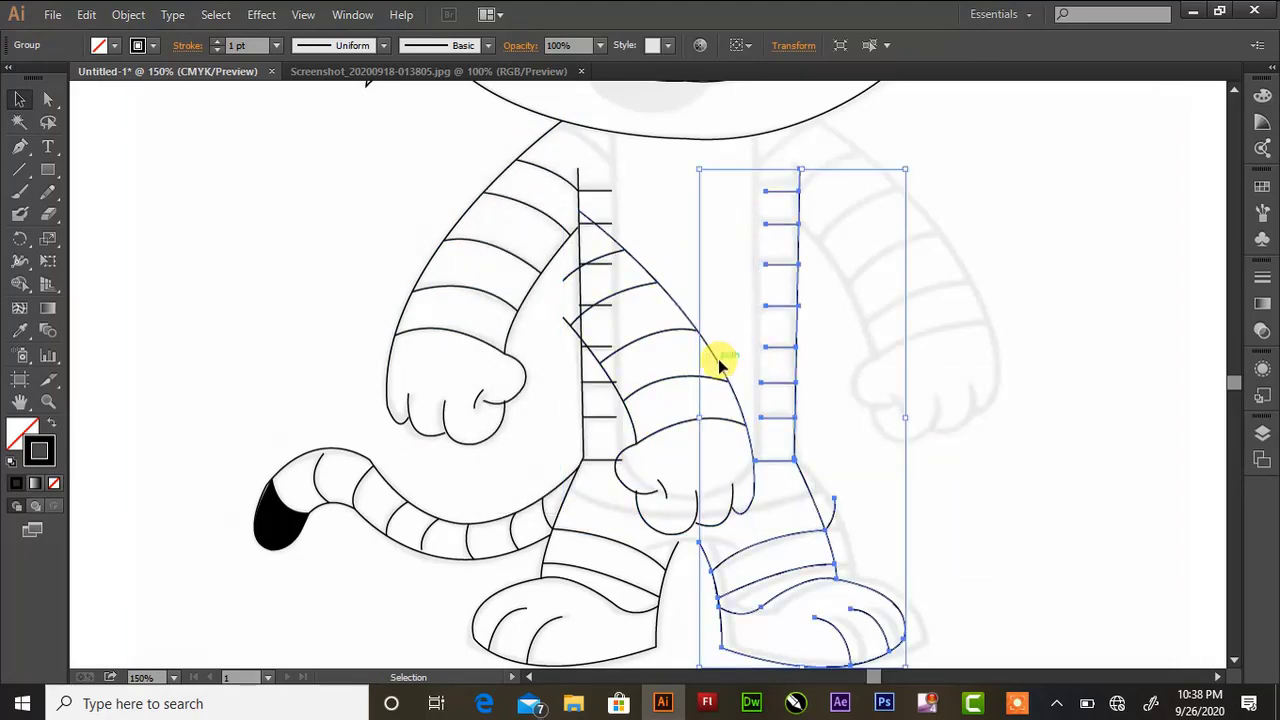
left_click_drag(705, 369, 953, 259)
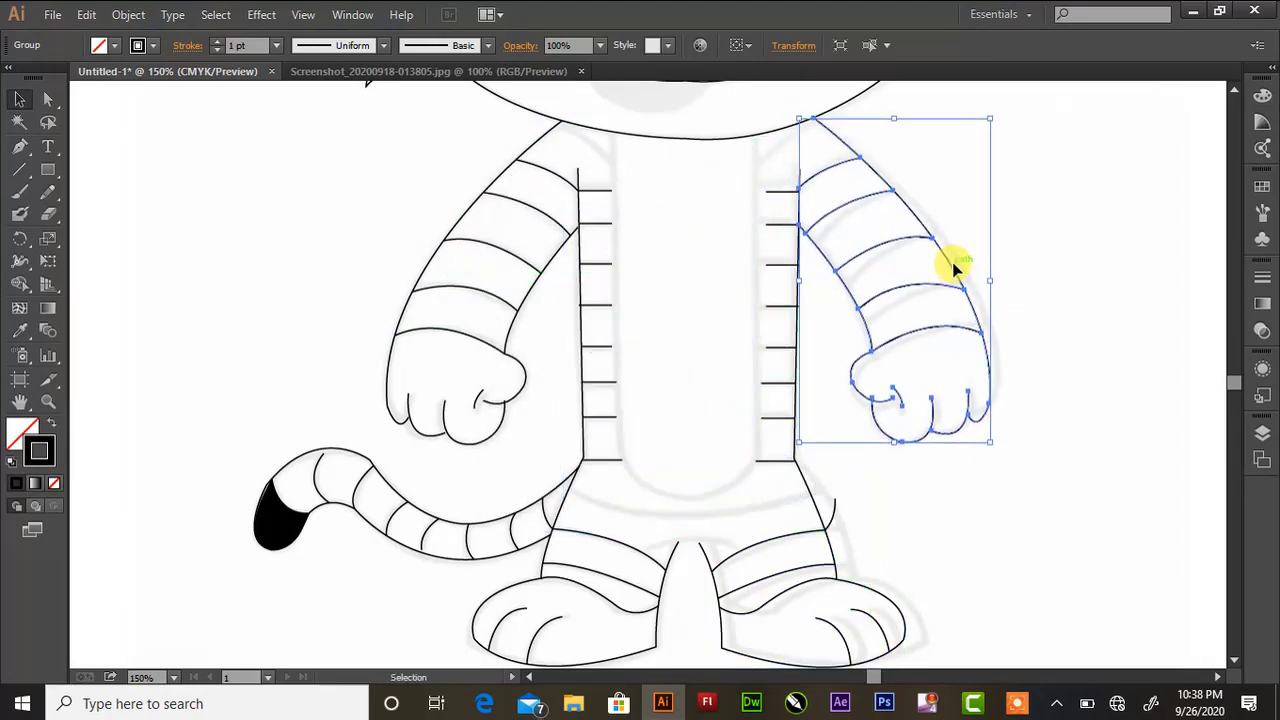
left_click(1212, 266)
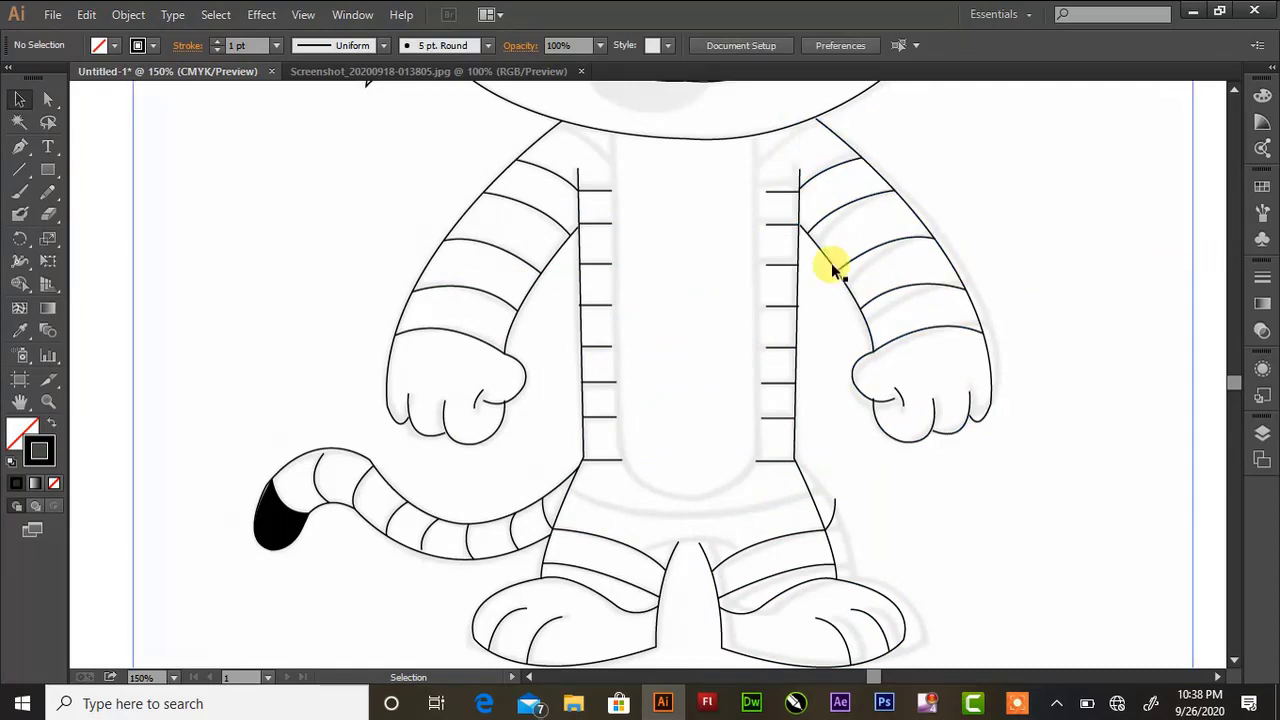
- Tilt the right leg group slightly clockwise and check the right arm's placement
left_click(800, 265)
scroll(1233, 640, "down", 1)
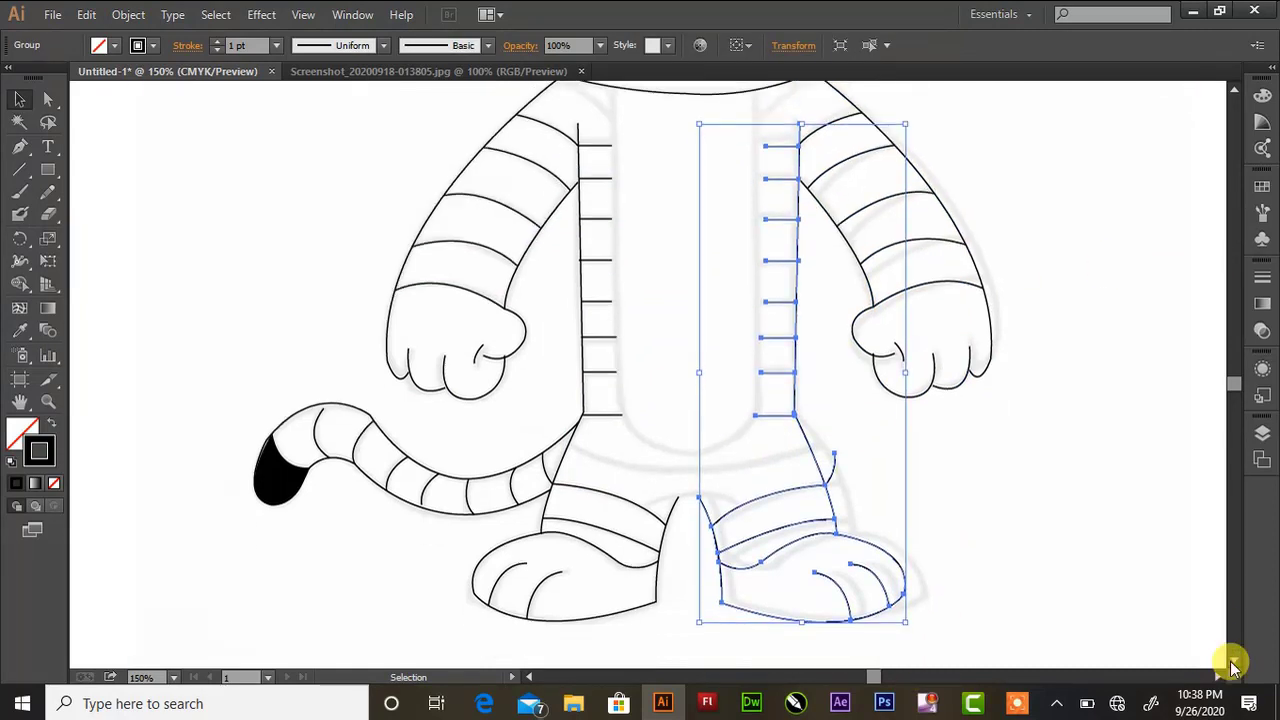
left_click_drag(908, 604, 906, 596)
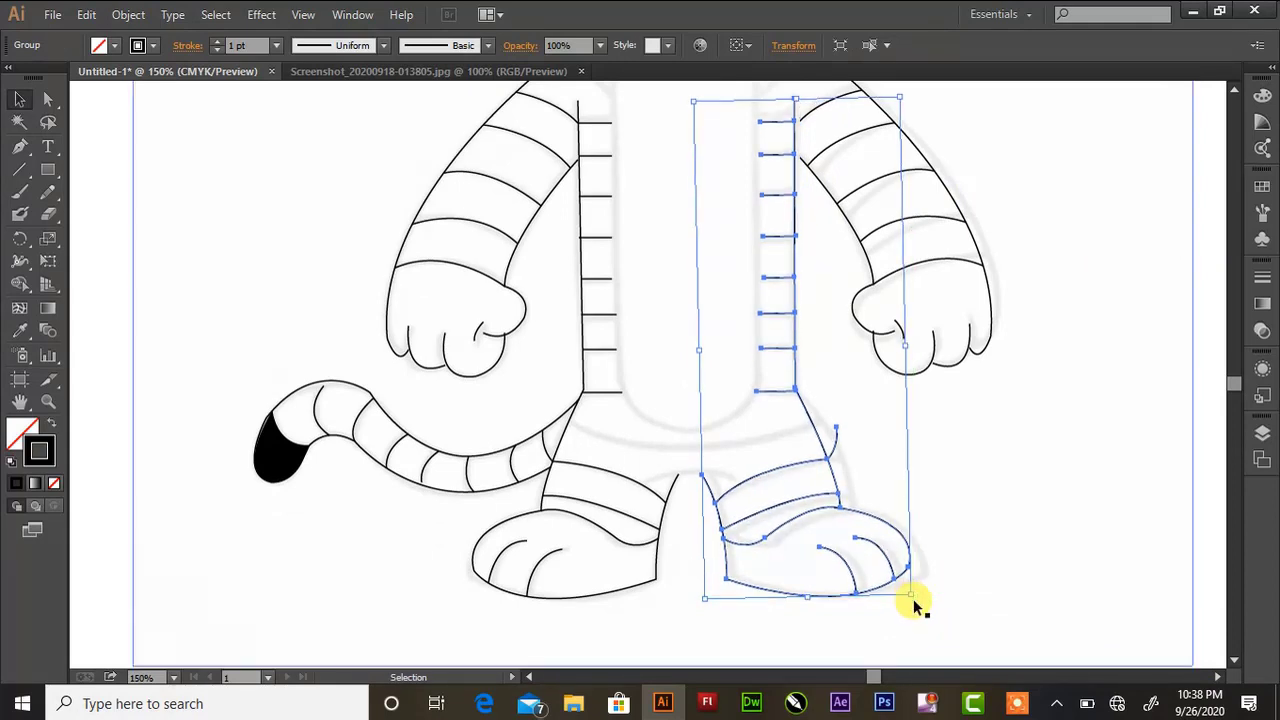
left_click(1200, 607)
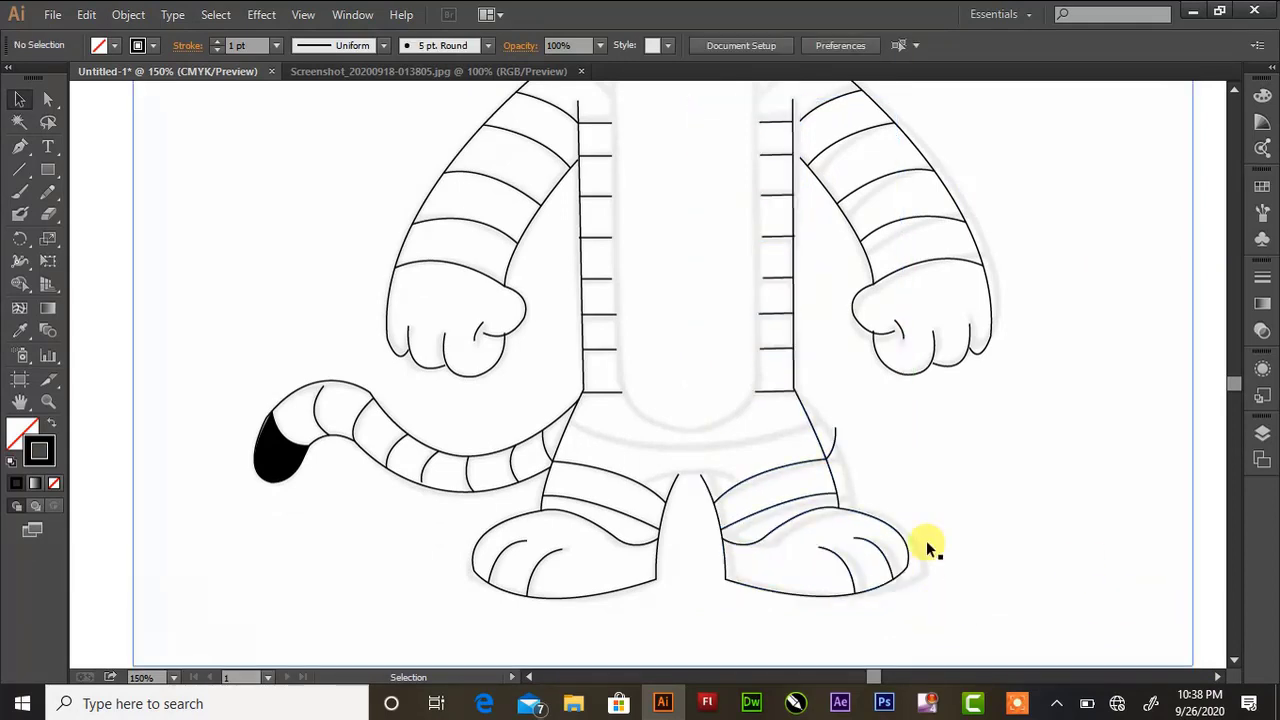
left_click(898, 544)
left_click(1206, 509)
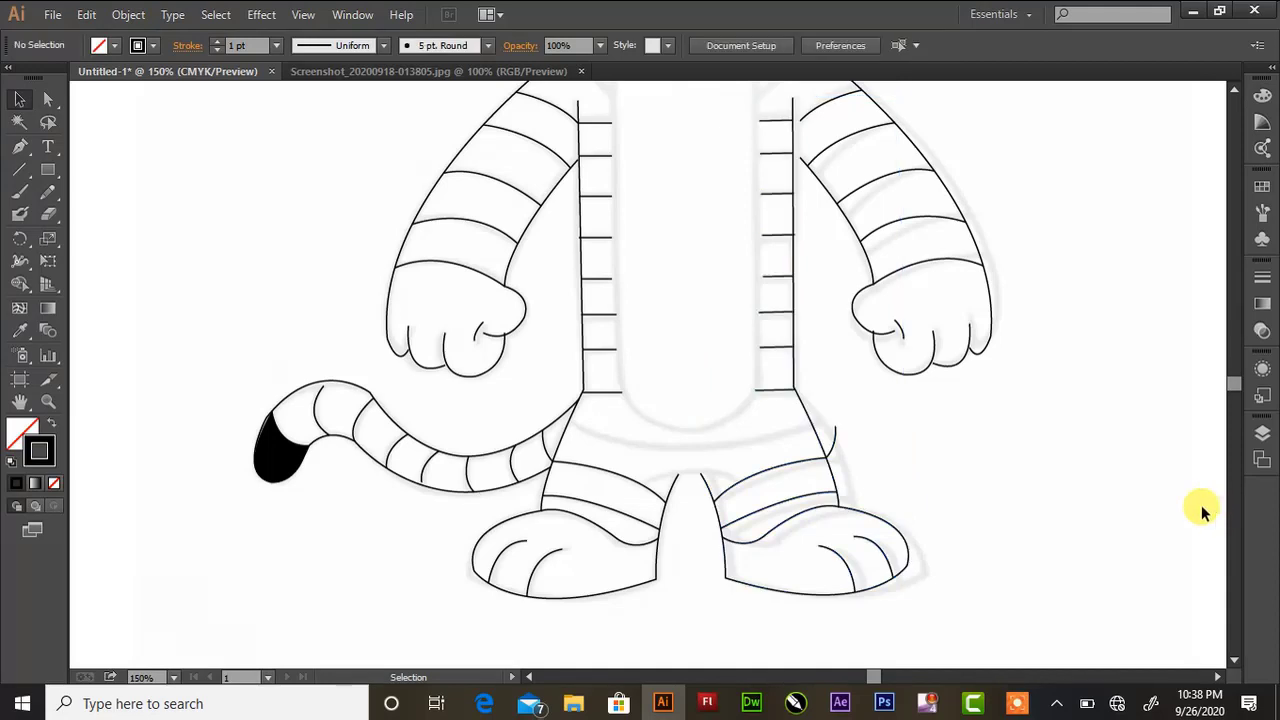
left_click(964, 356)
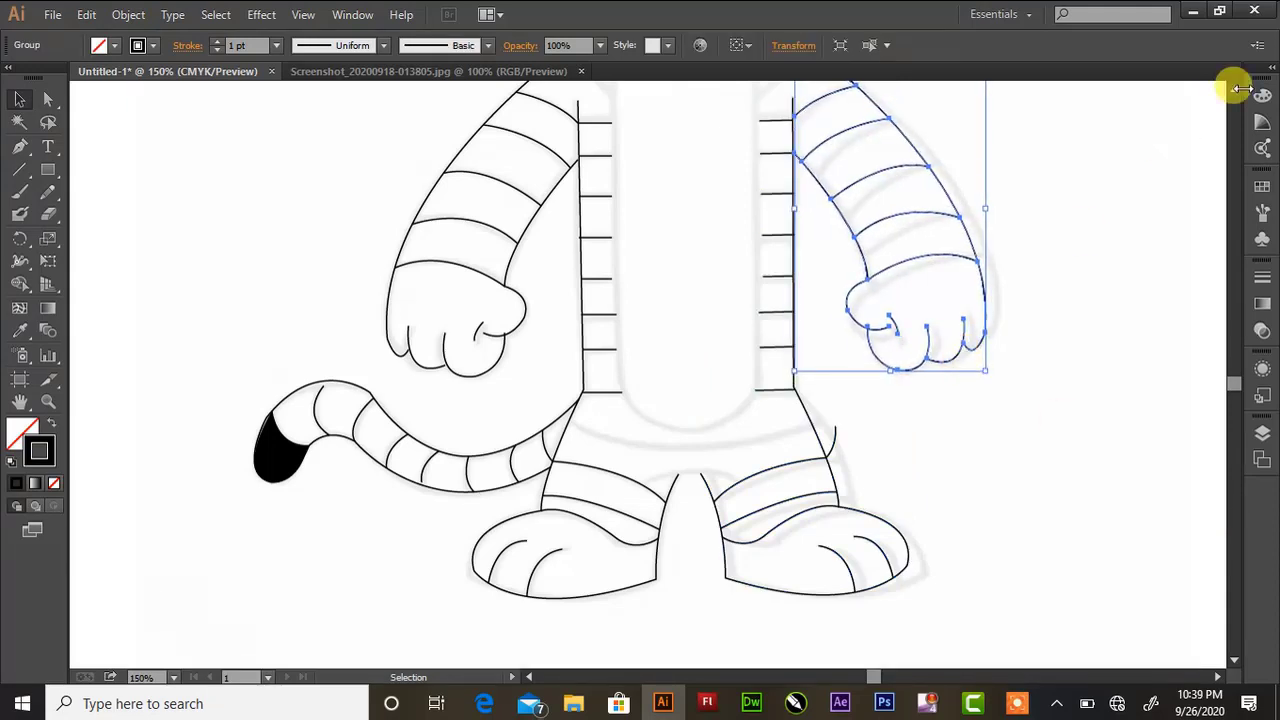
scroll(1234, 88, "up", 3)
left_click(1199, 187)
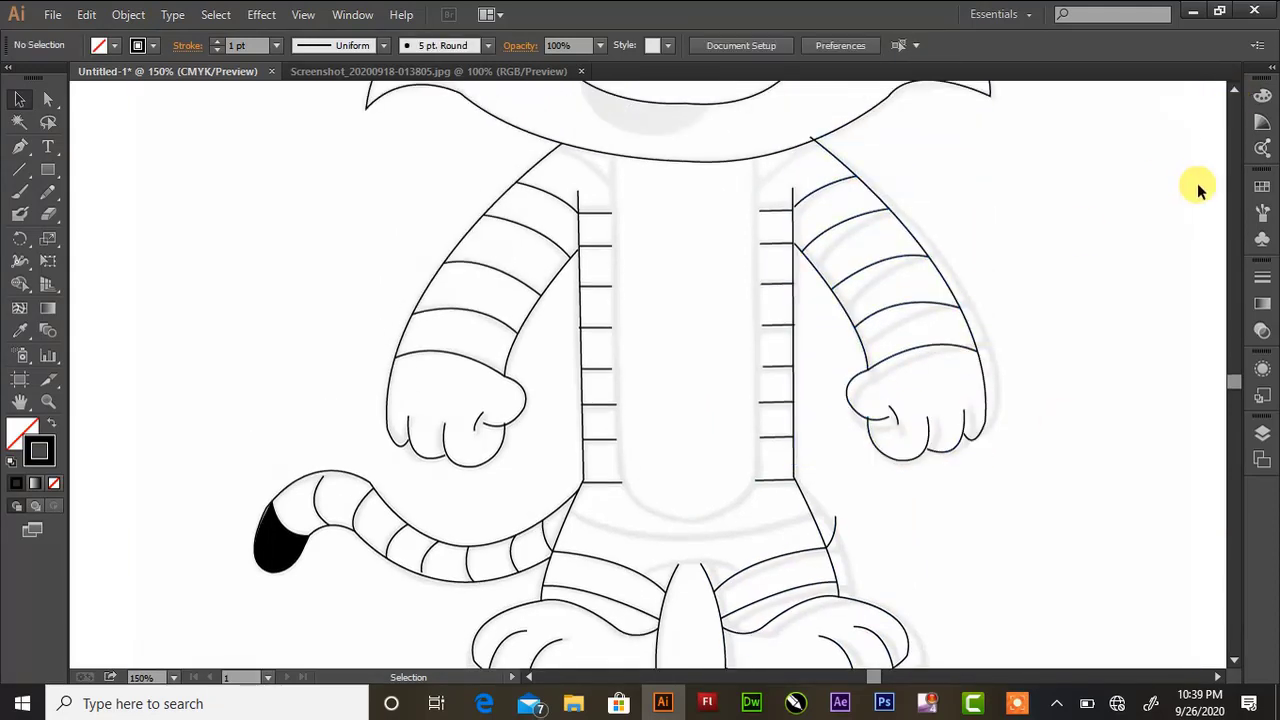
- Pen-draw the U-shaped belly path from under the head, around curved bottom corners, back up
left_click(20, 146)
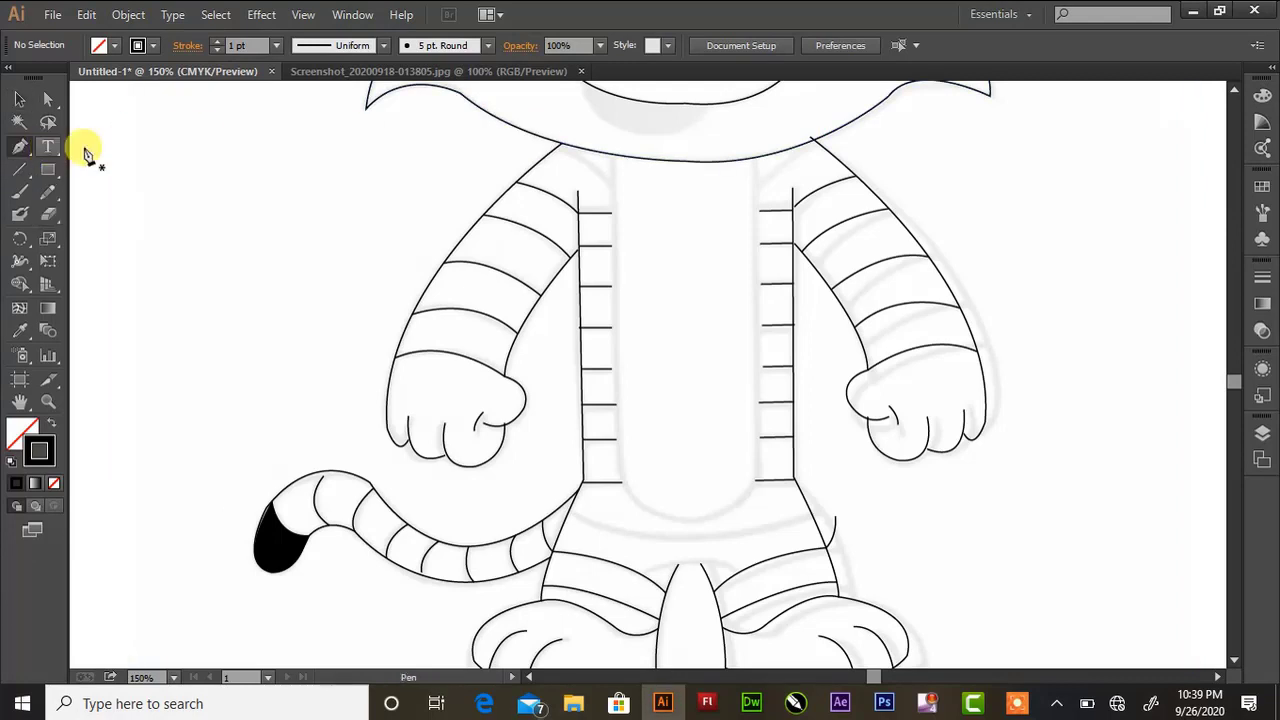
left_click(616, 158)
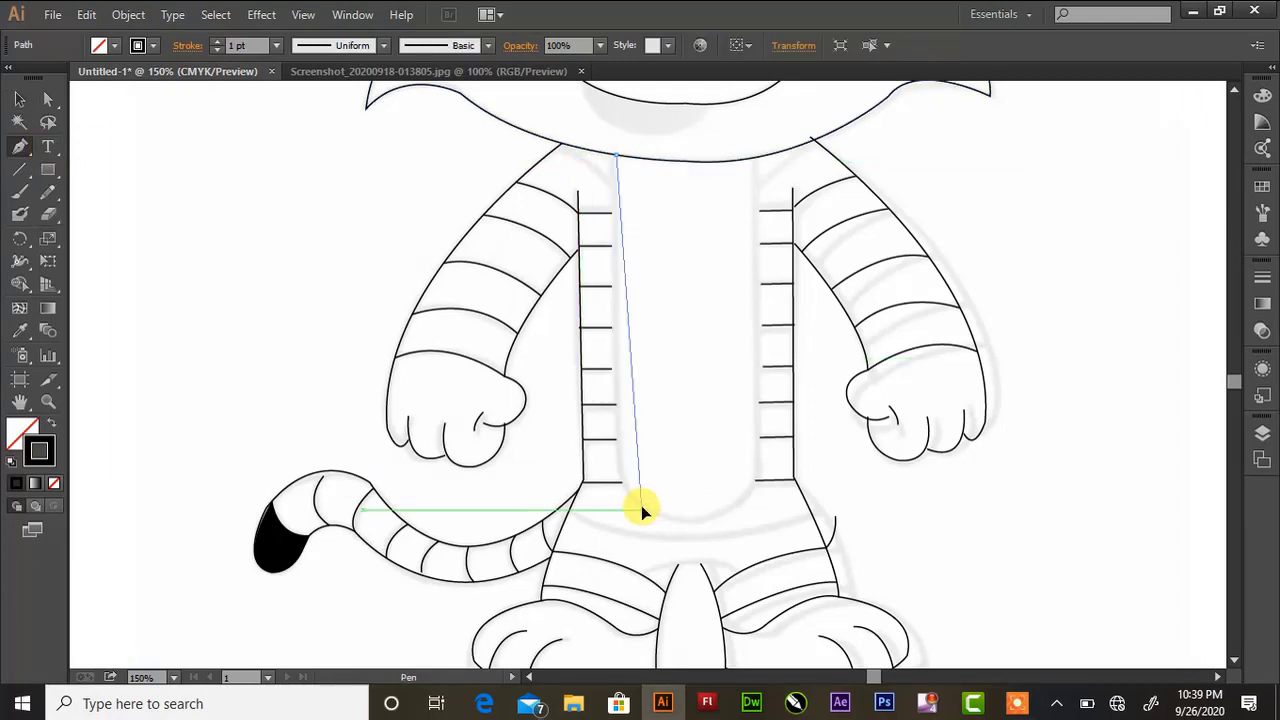
mouse_move(641, 510)
left_mouse_down()
mouse_move(701, 570)
mouse_move(688, 522)
left_mouse_up()
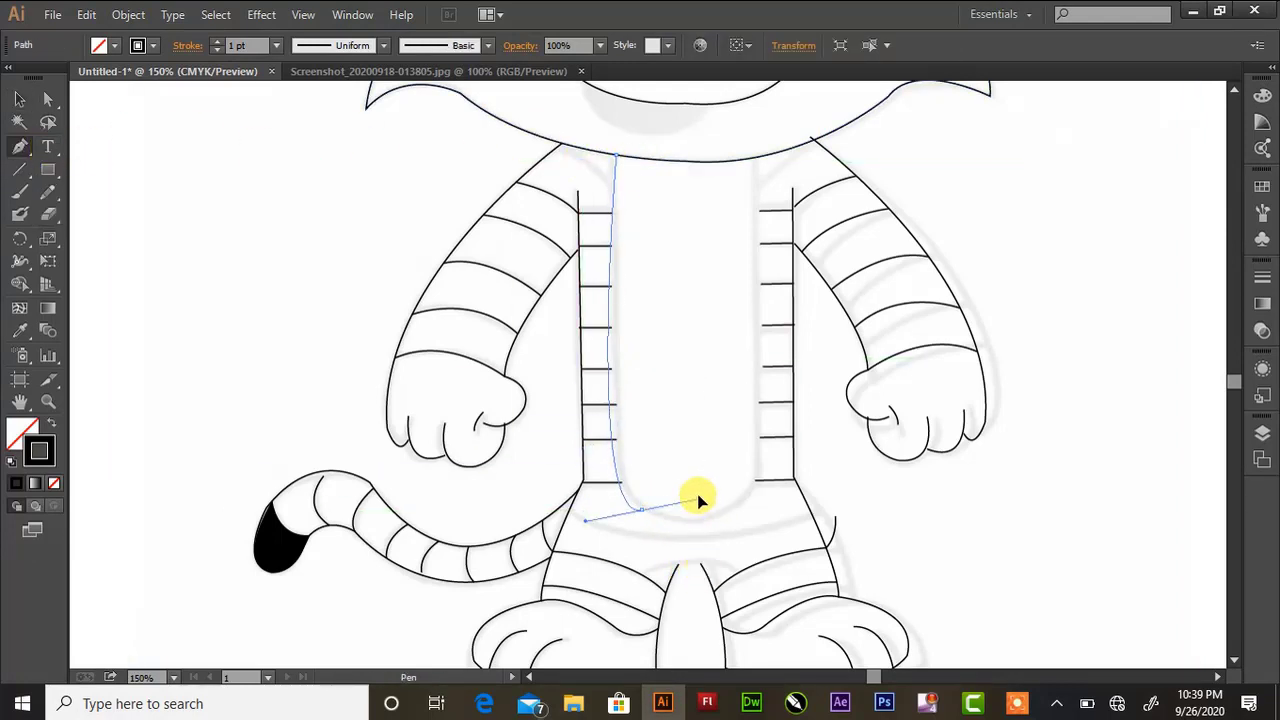
left_click(641, 510)
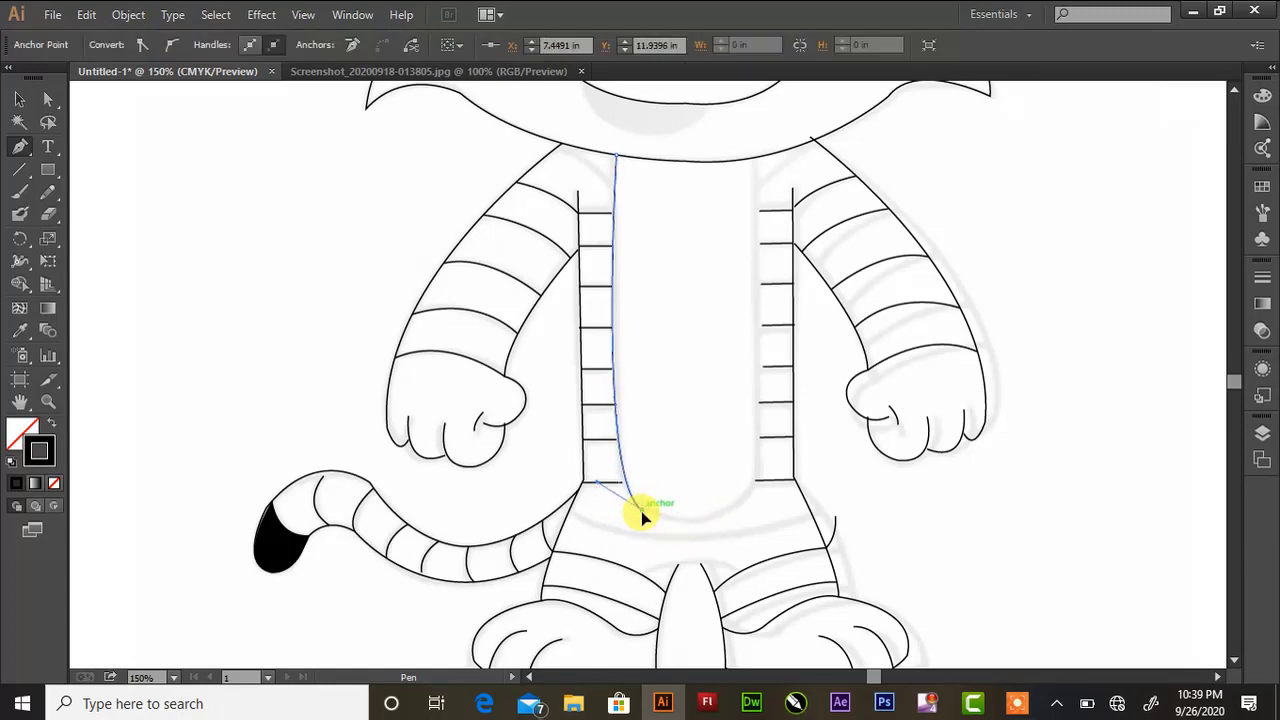
left_click_drag(754, 488, 764, 450)
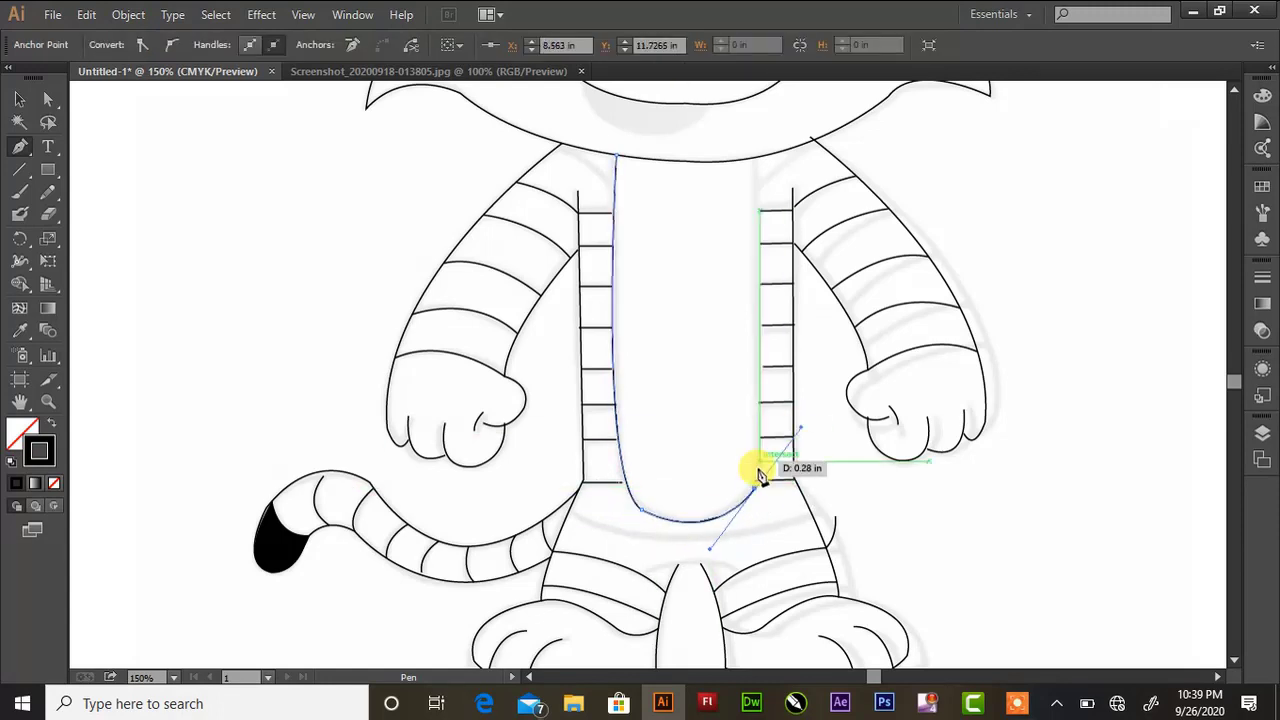
left_click(755, 487)
left_click(757, 168)
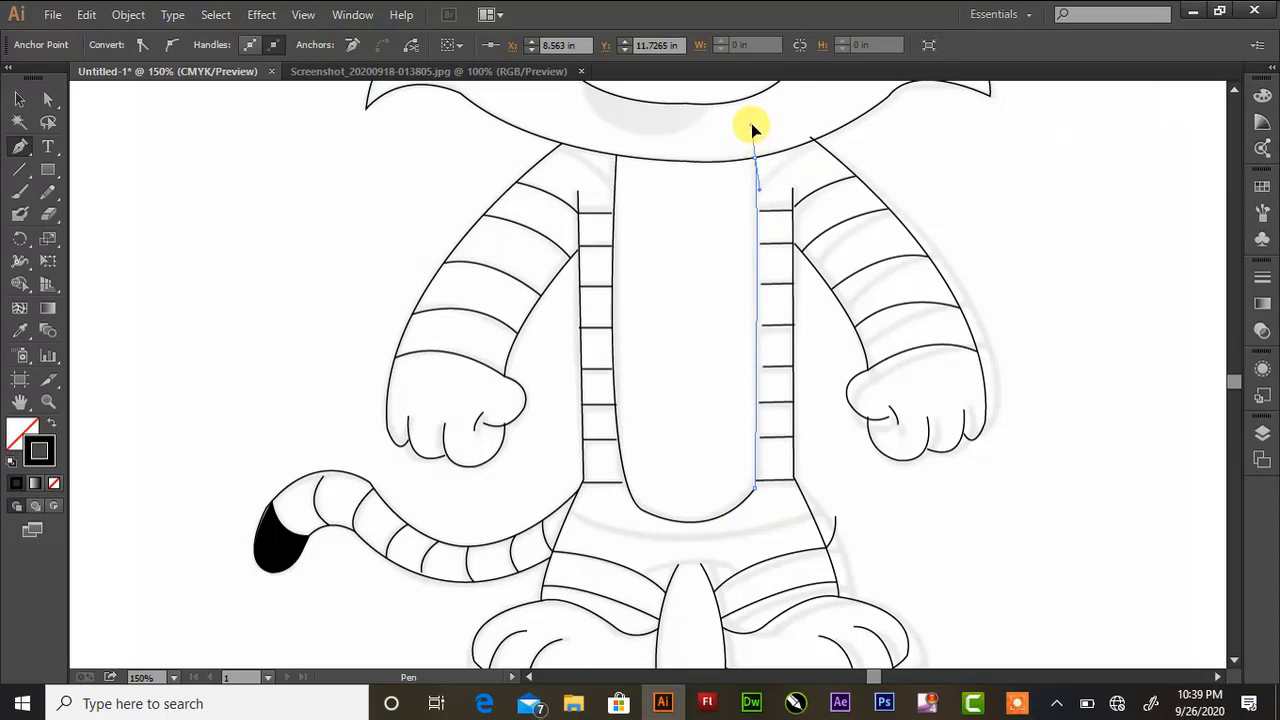
left_click(754, 130)
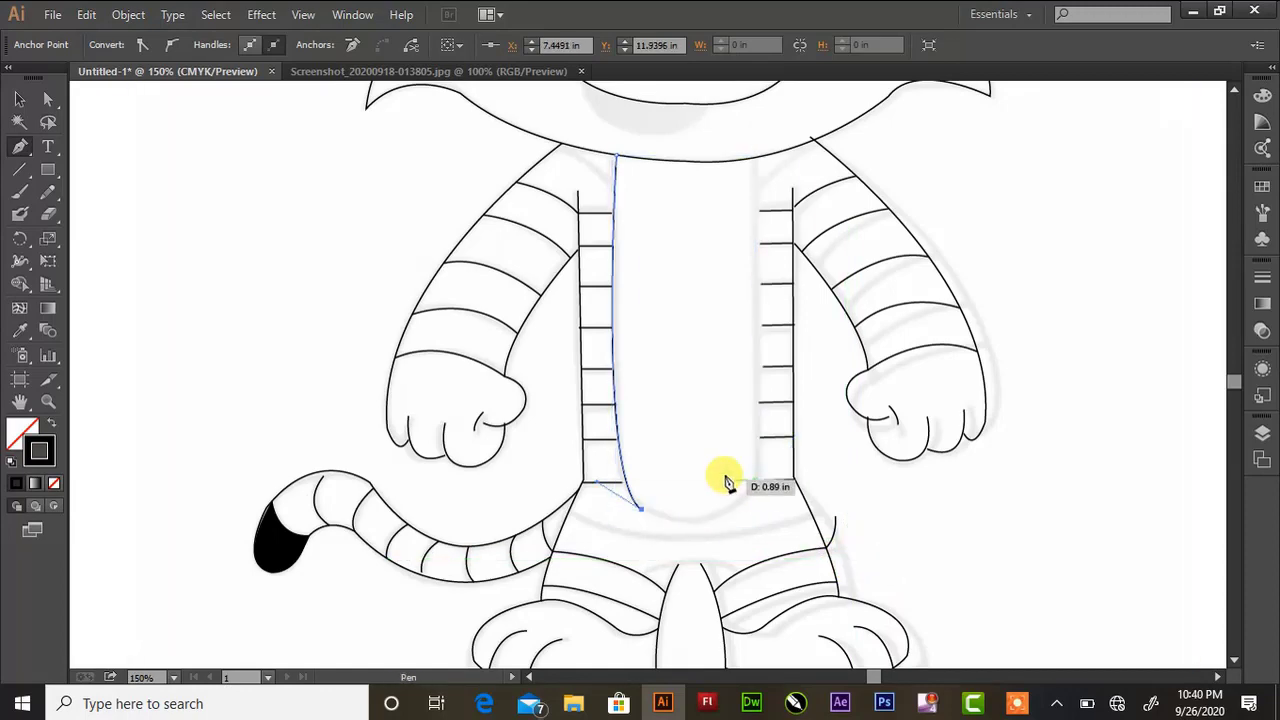
- Redraw the belly's curved bottom-right corner and its straight right edge toward the head
left_click_drag(741, 499, 785, 456)
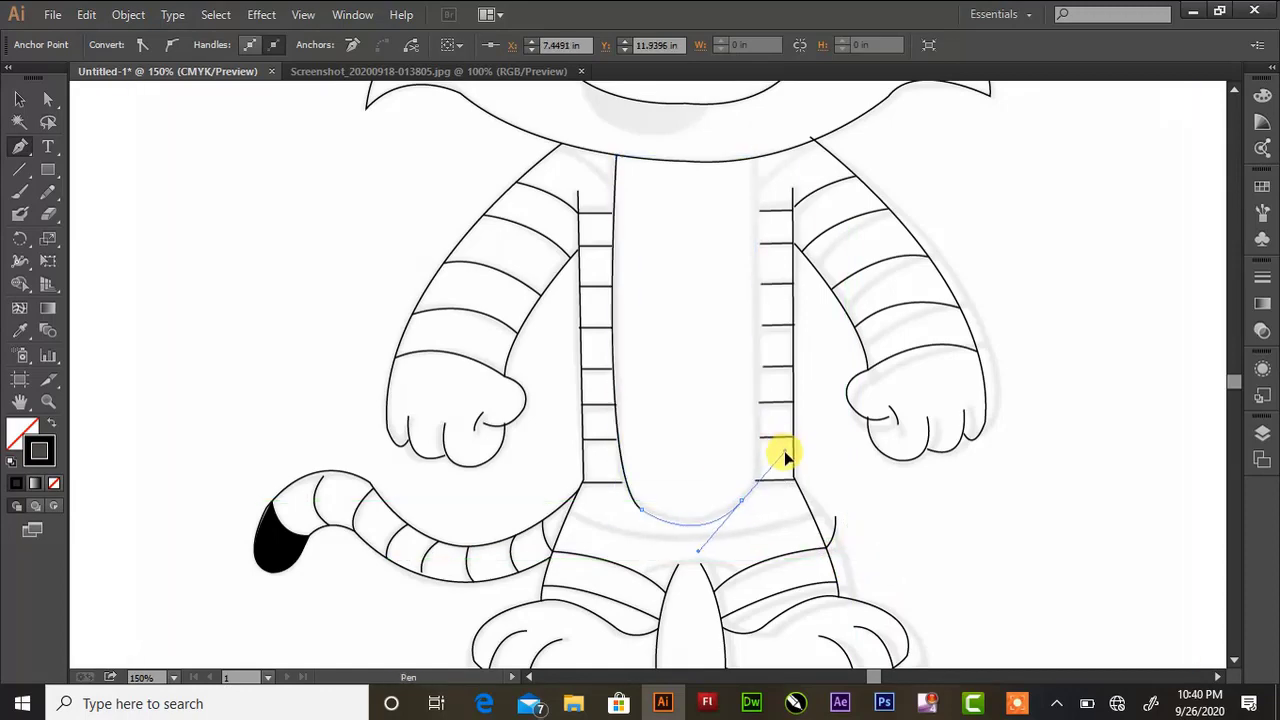
left_click(741, 499)
scroll(725, 120, "up", 5)
scroll(718, 121, "up", 2)
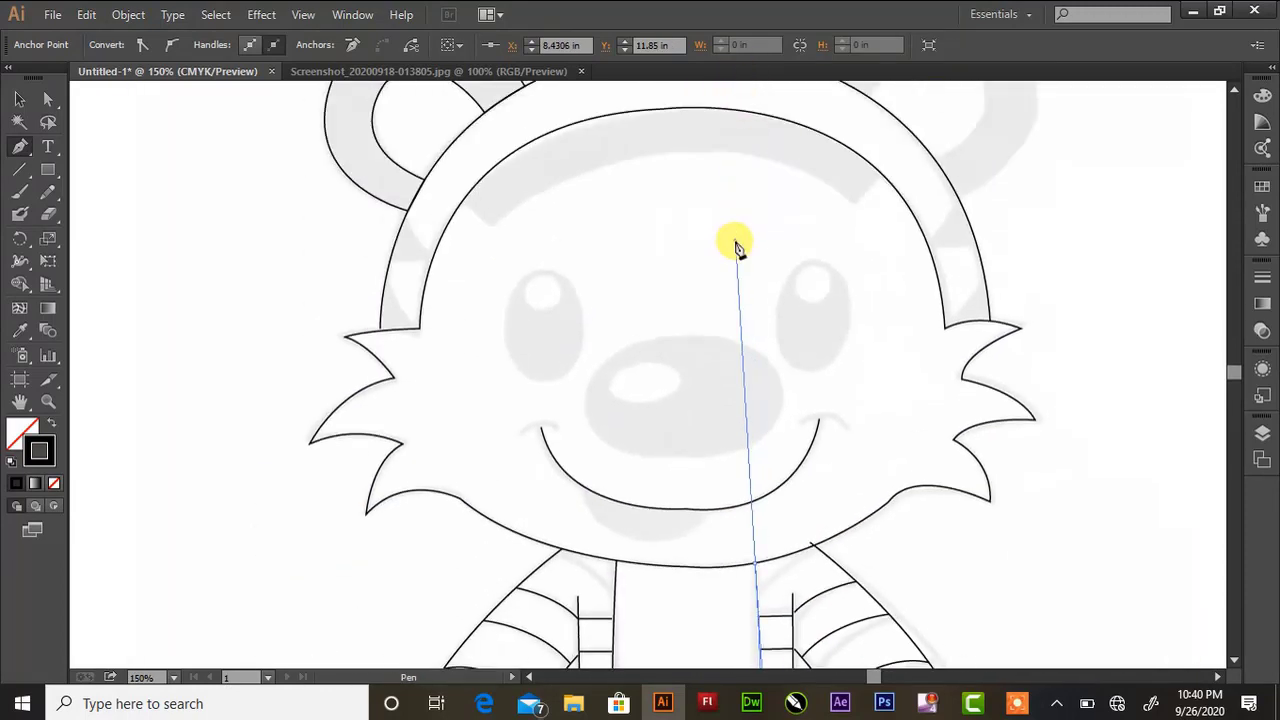
left_click(737, 249)
scroll(1237, 666, "down", 5)
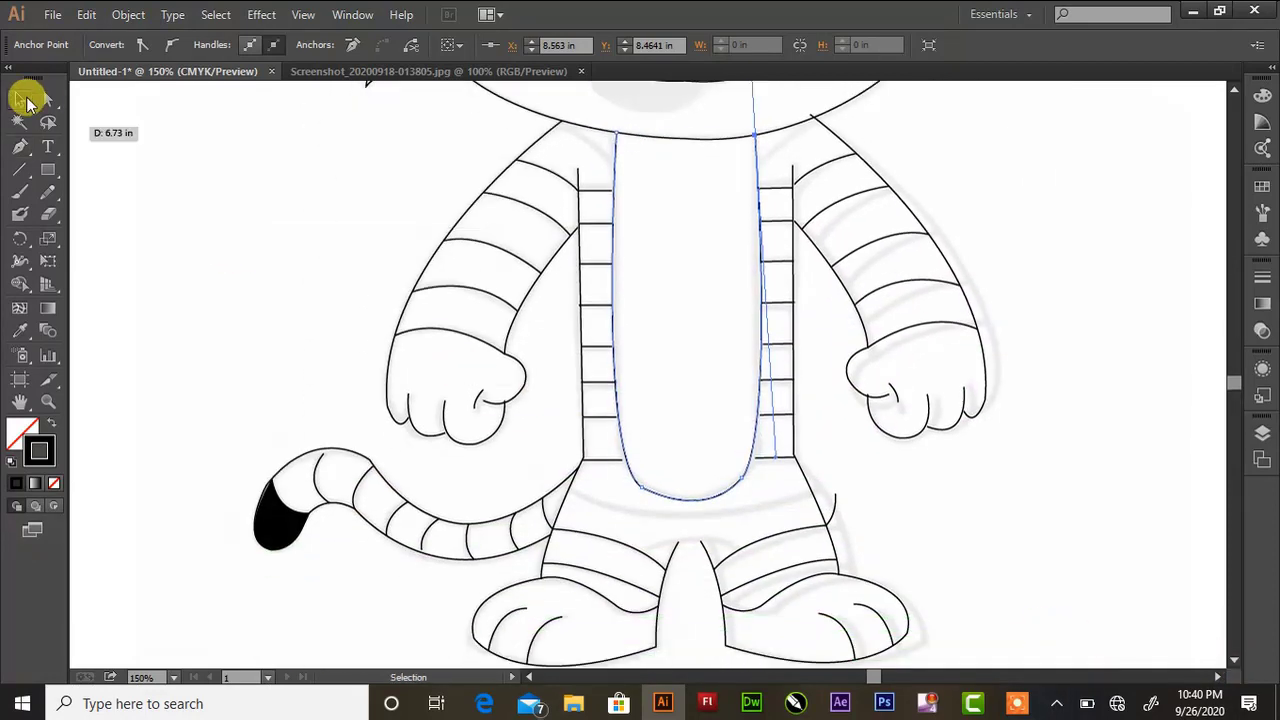
- Adjust the belly path's bottom and side anchors with the Direct Selection tool
left_click(48, 98)
left_click_drag(742, 484, 697, 532)
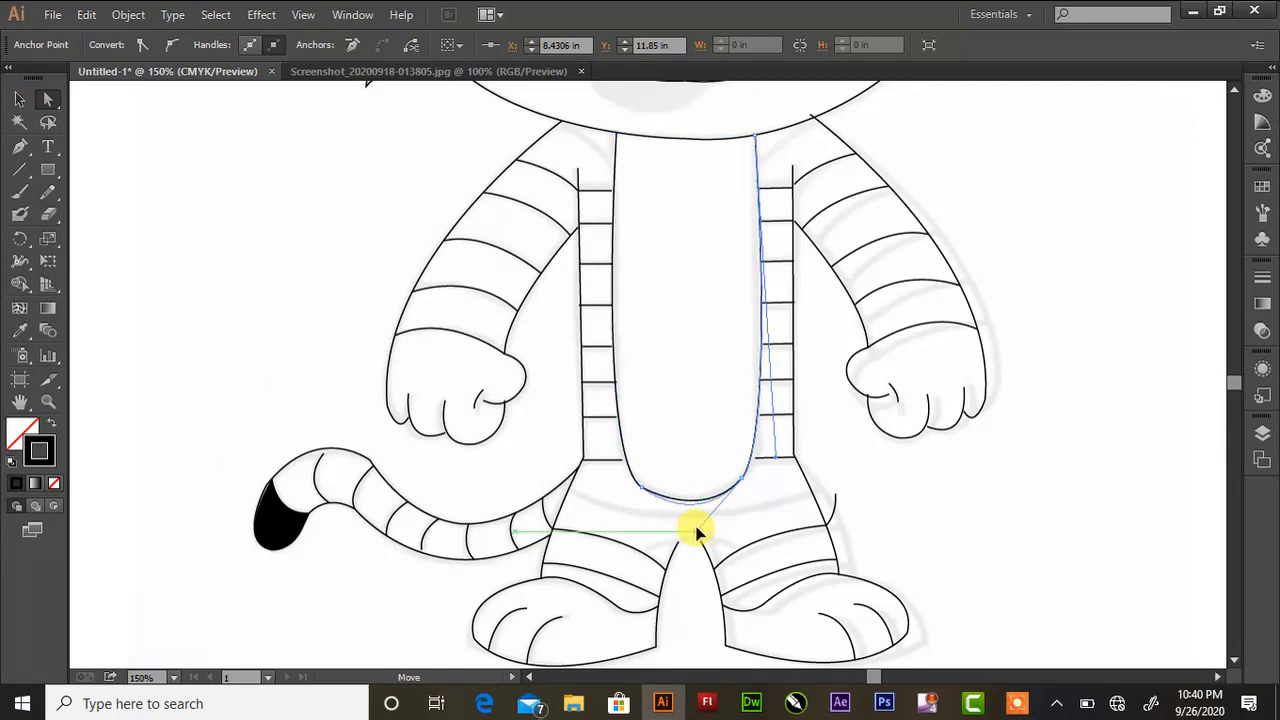
left_click_drag(777, 452, 782, 472)
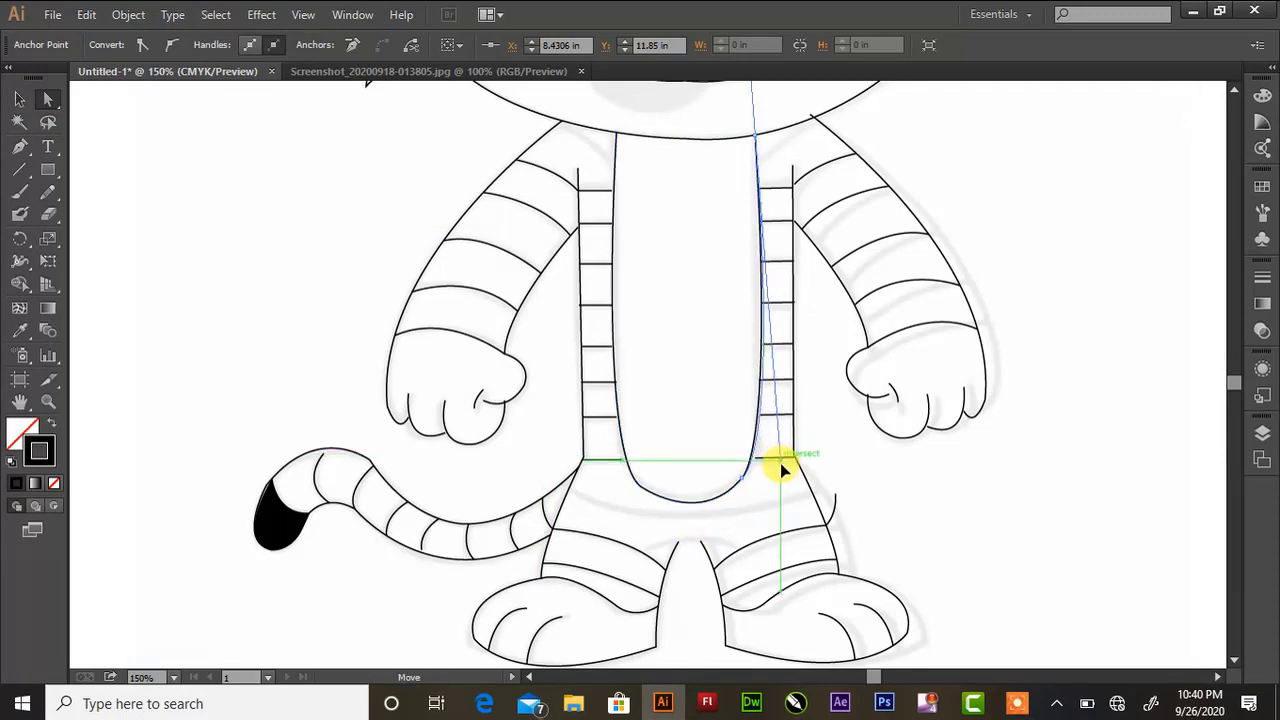
mouse_move(700, 527)
left_mouse_down()
mouse_move(692, 537)
mouse_move(693, 517)
left_mouse_up()
left_click(625, 470)
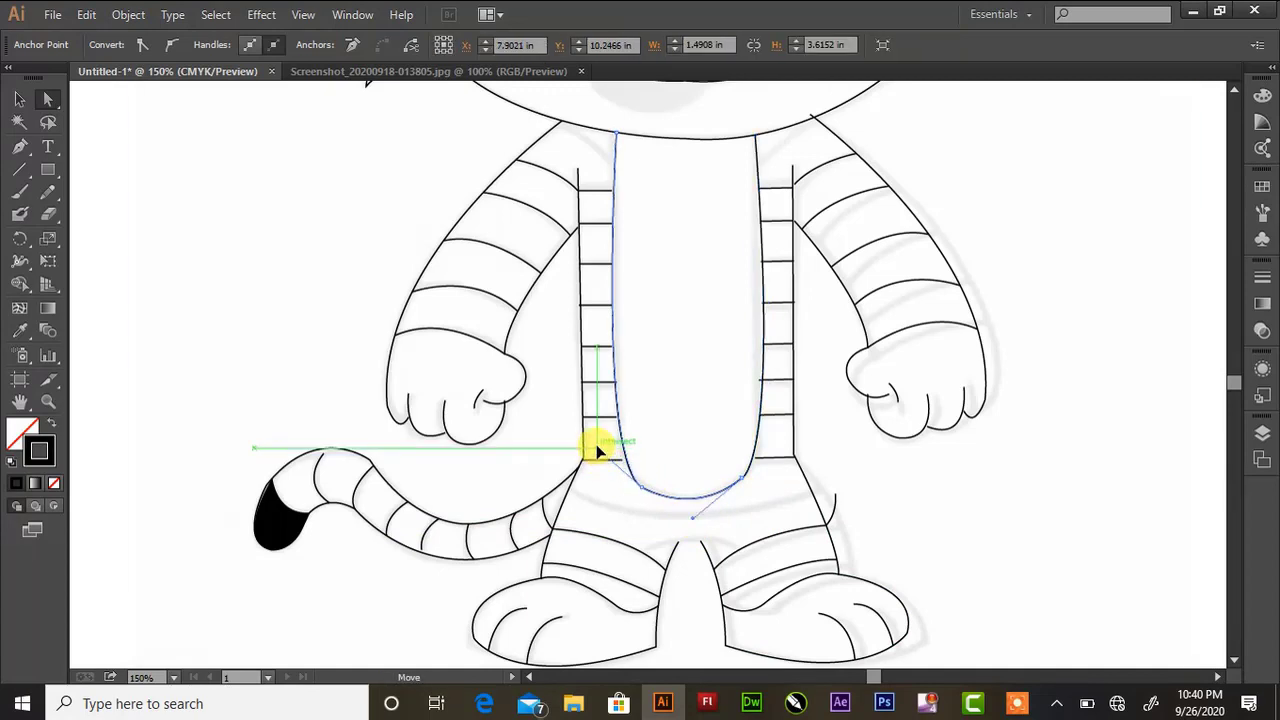
left_click_drag(596, 450, 593, 443)
- Pull the belly's bottom-left anchor handle to round the bottom of the U
left_click(908, 486)
left_click(680, 503)
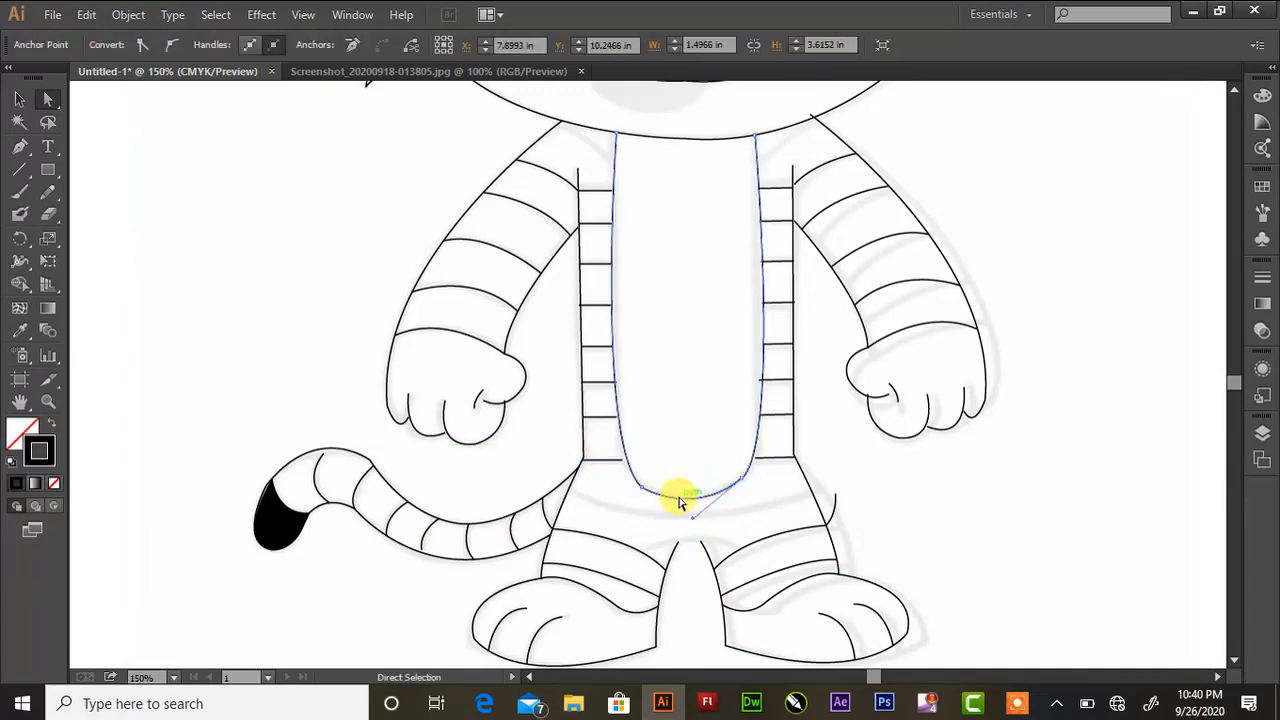
left_click(641, 489)
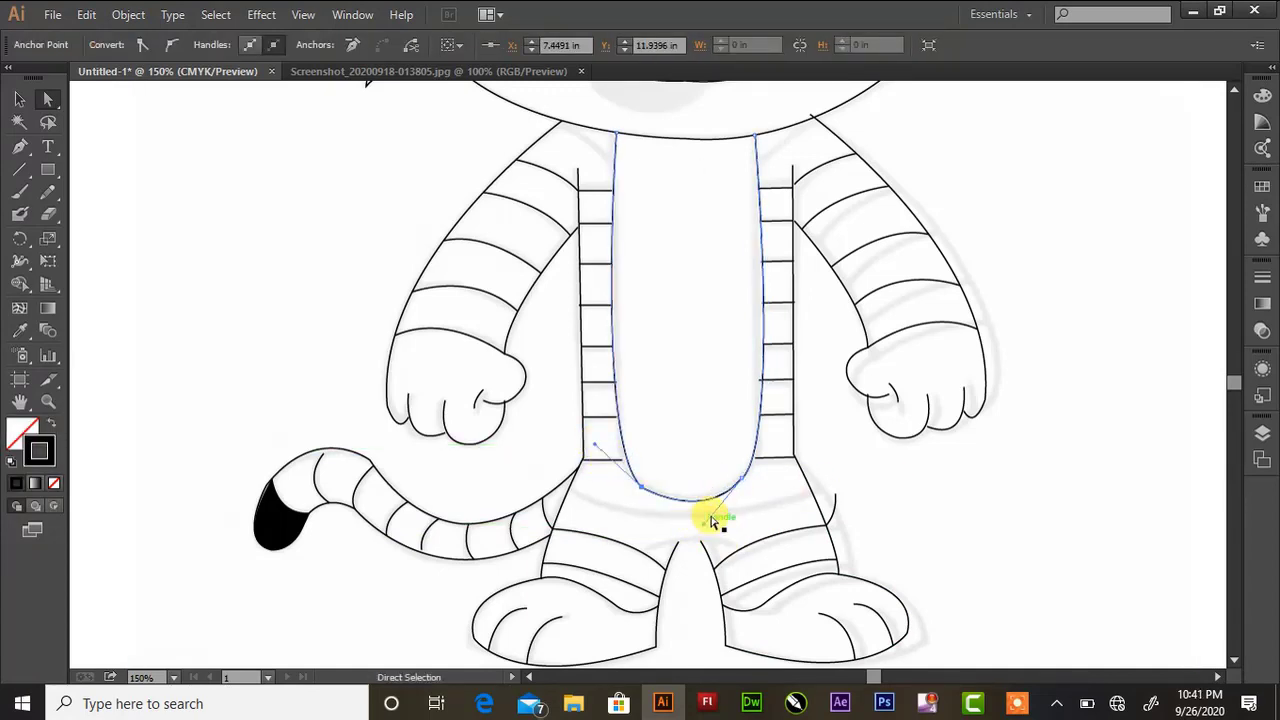
left_click(882, 475)
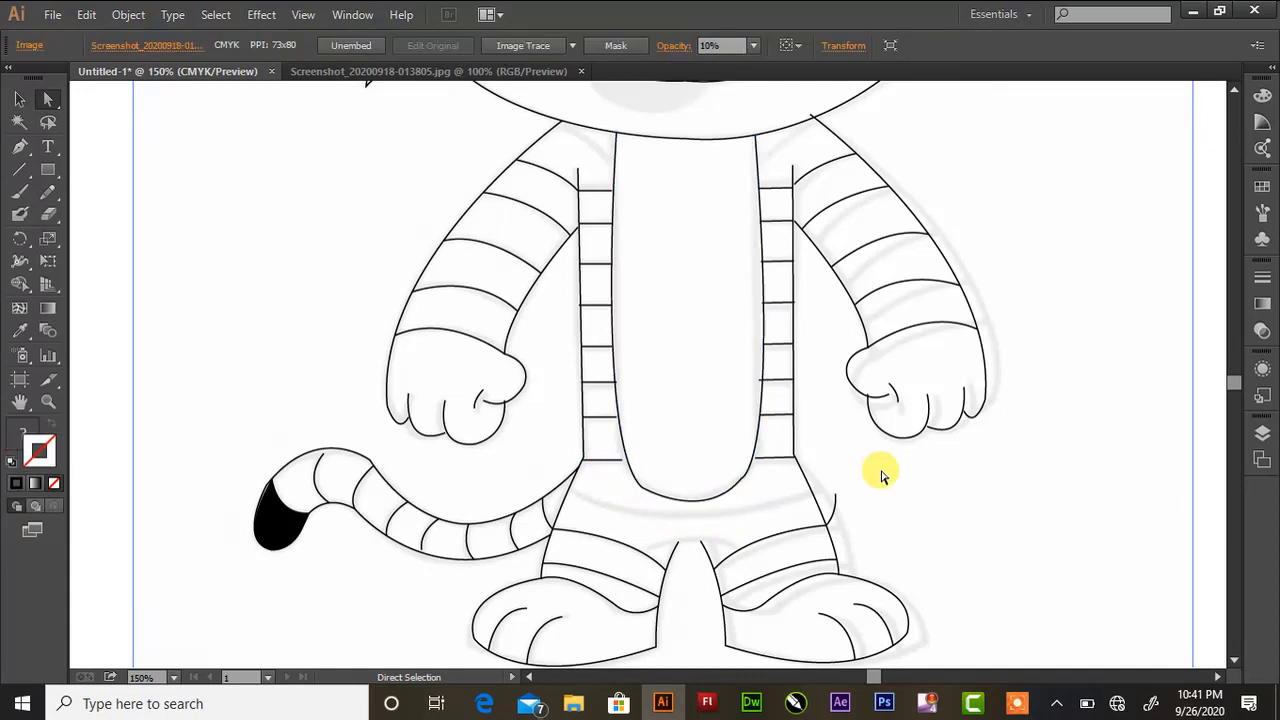
left_click(641, 489)
left_click_drag(590, 443, 594, 468)
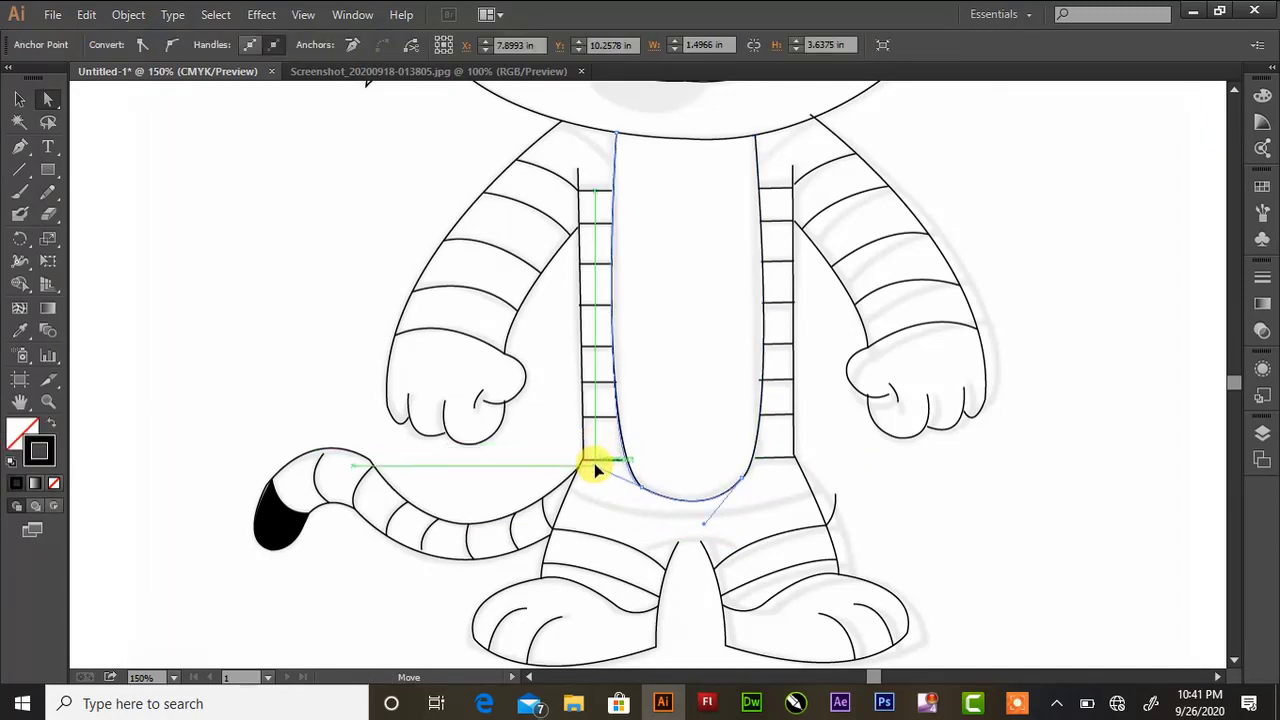
left_click(612, 498)
left_click(685, 500)
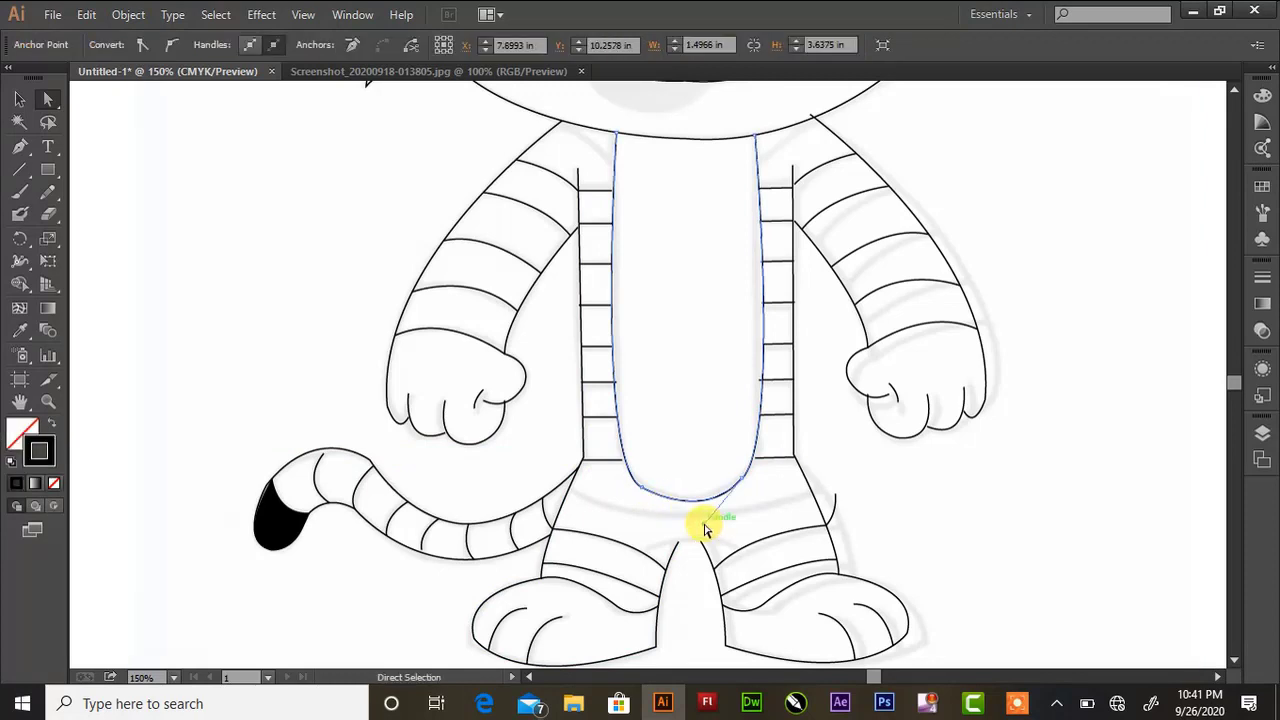
left_click(700, 527)
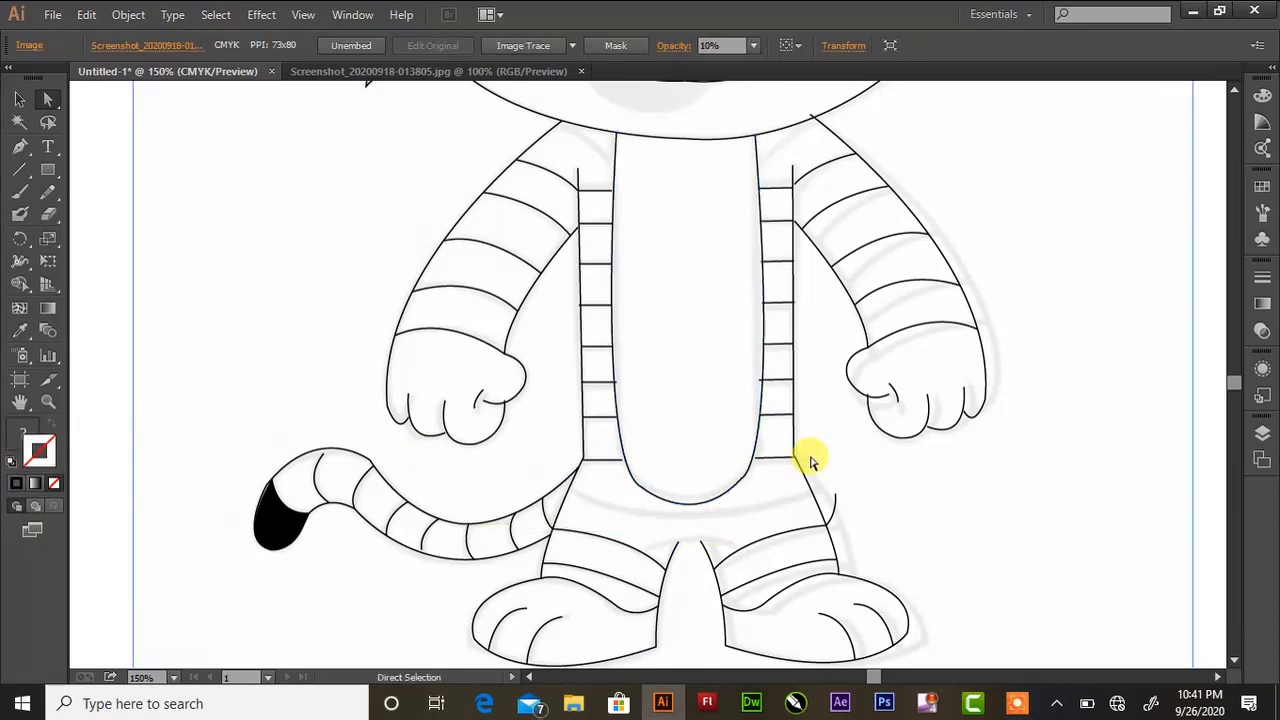
- Reposition the left and right chest strip endpoints to meet the belly and head
key("ctrl+plus")
left_click_drag(791, 486, 798, 385)
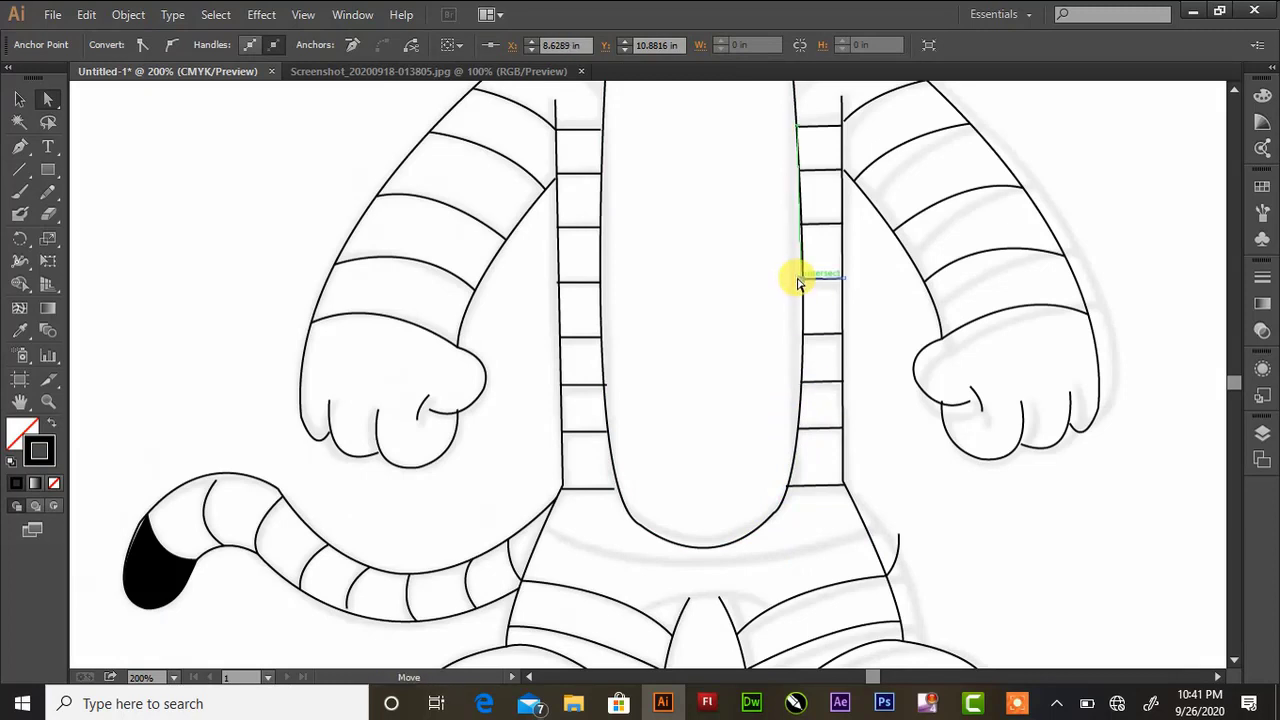
left_click_drag(800, 278, 804, 223)
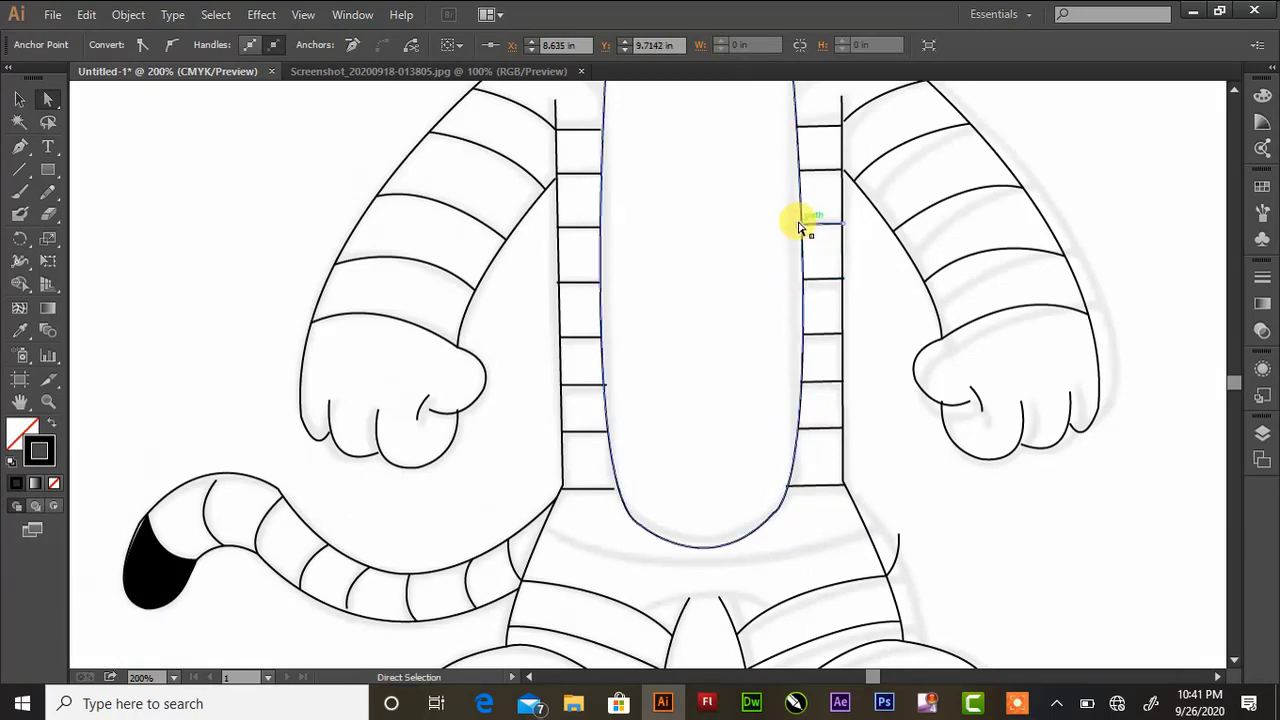
left_click(820, 150)
left_click_drag(787, 490, 786, 487)
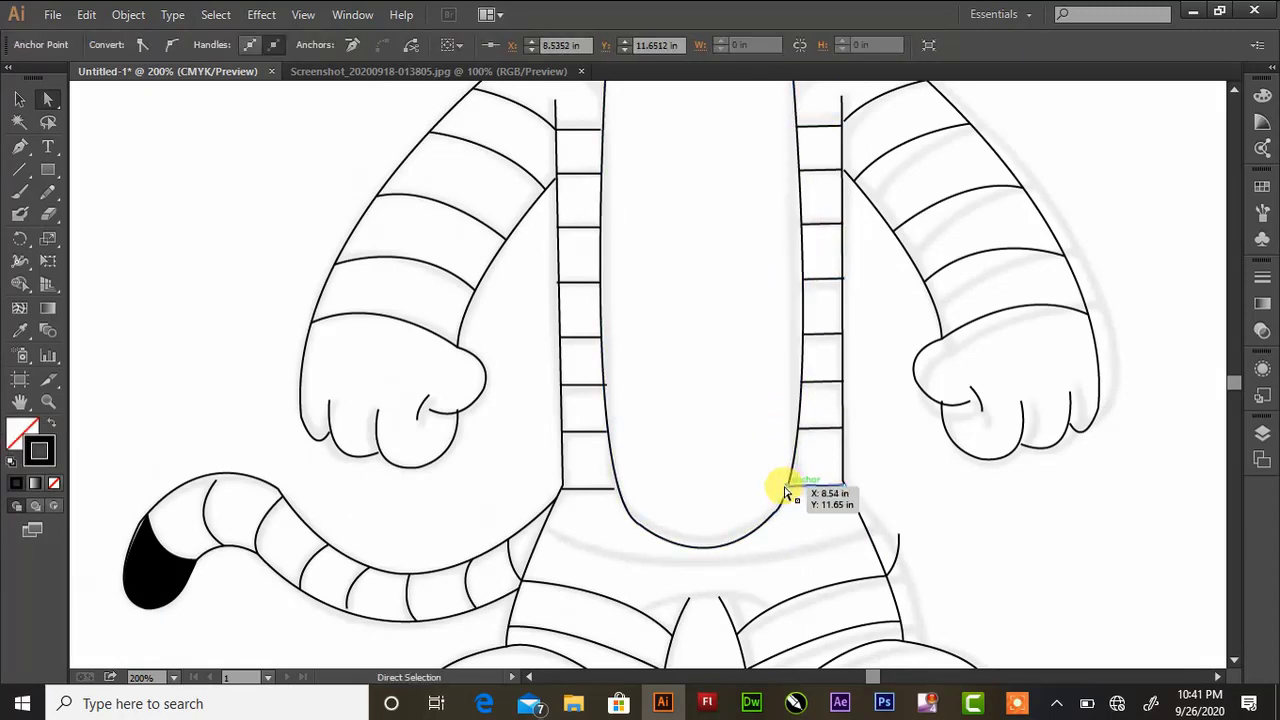
left_click(657, 492)
left_click_drag(608, 491, 602, 133)
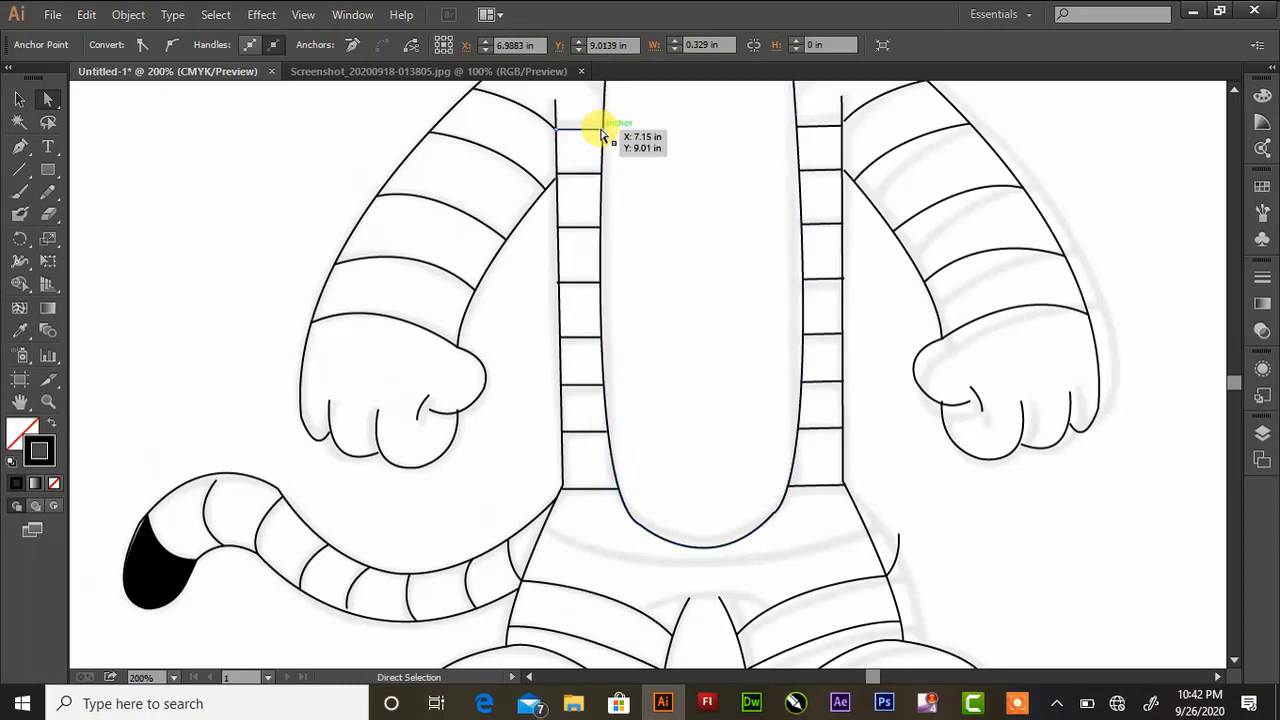
left_click(633, 148)
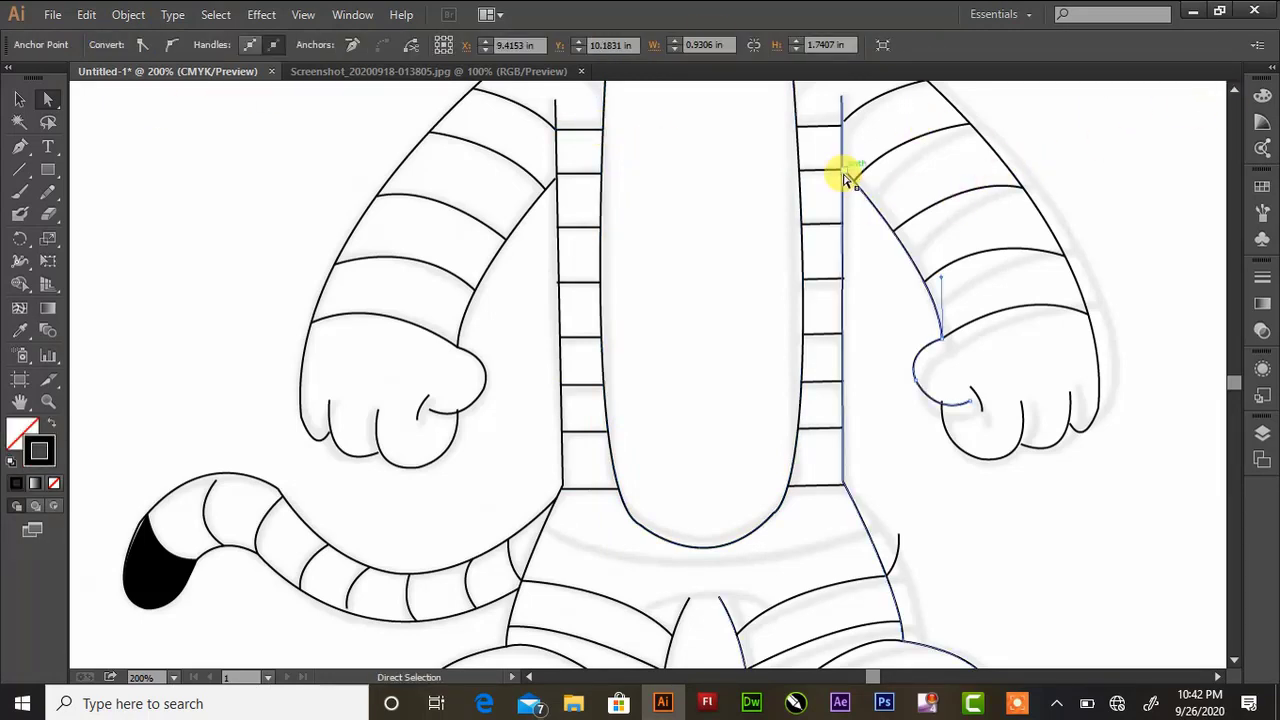
- Adjust the inner outline anchors of both arms so they join cleanly
left_click_drag(843, 177, 843, 171)
left_click(820, 148)
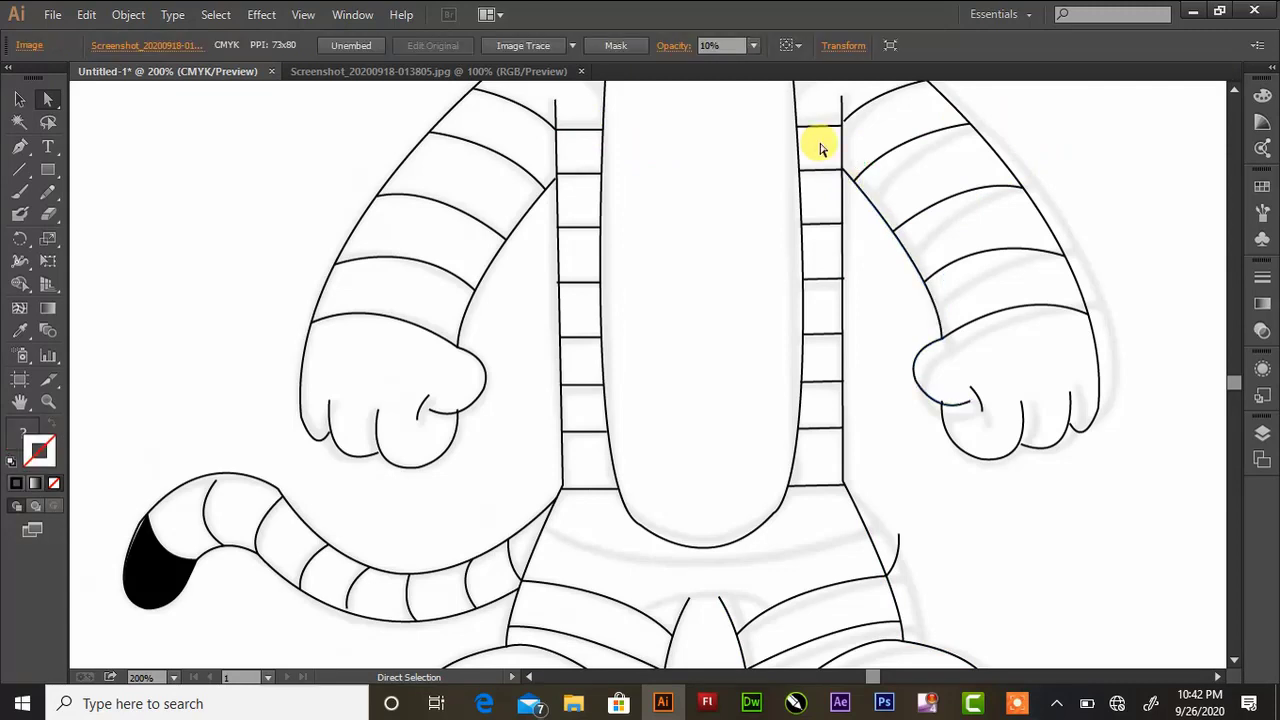
left_click(557, 190)
left_click_drag(557, 186, 555, 183)
left_click(551, 186)
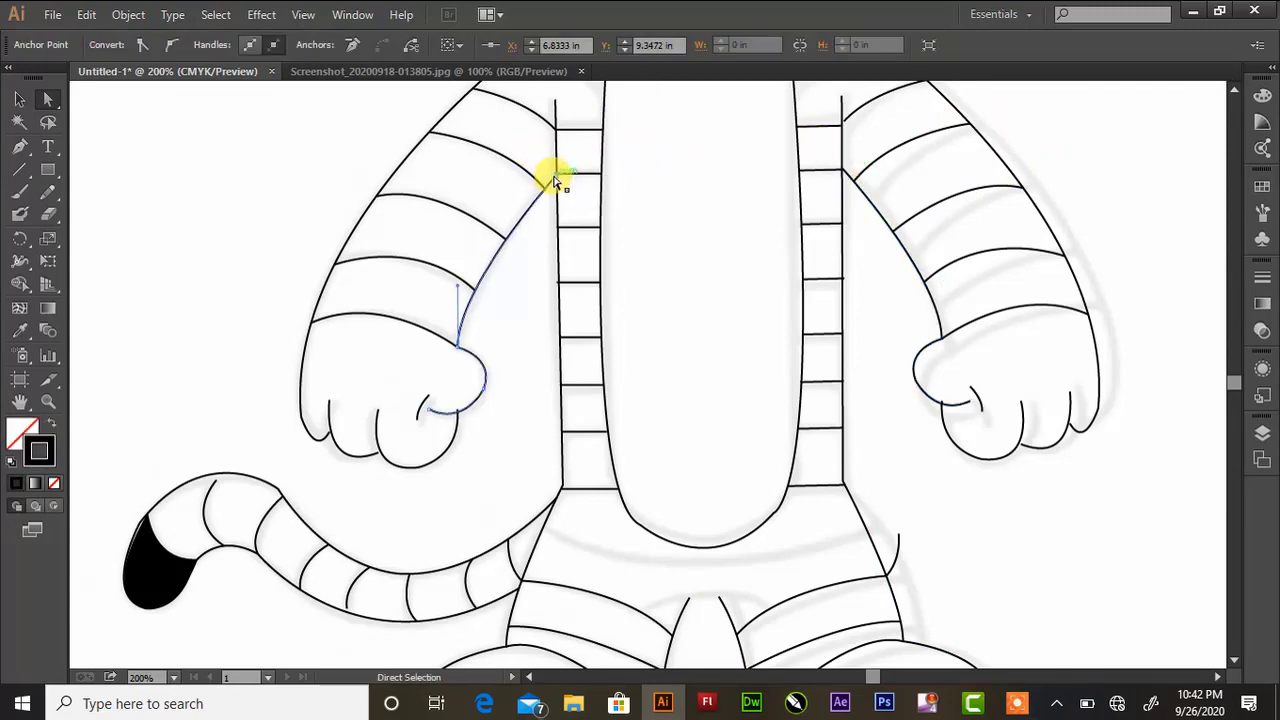
left_click(528, 166)
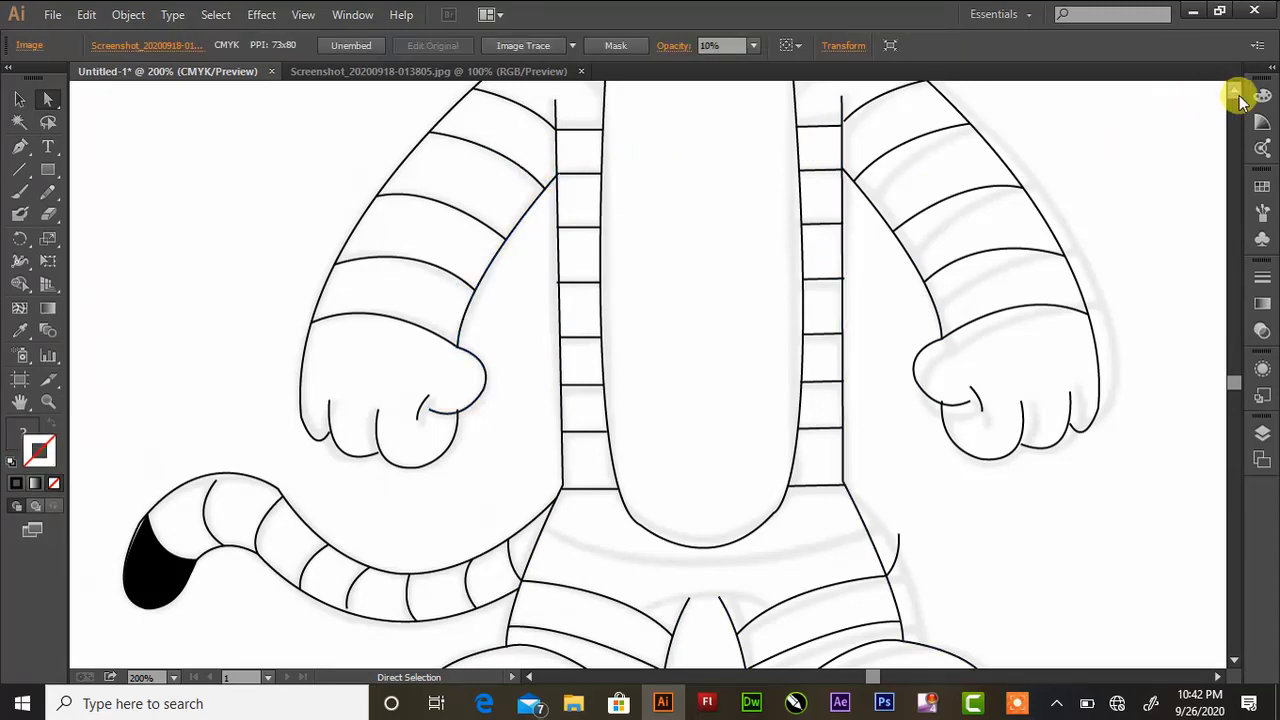
scroll(1236, 95, "up", 3)
- Draw black curved collar lines from both sides of the head into the chest strips
left_click(20, 146)
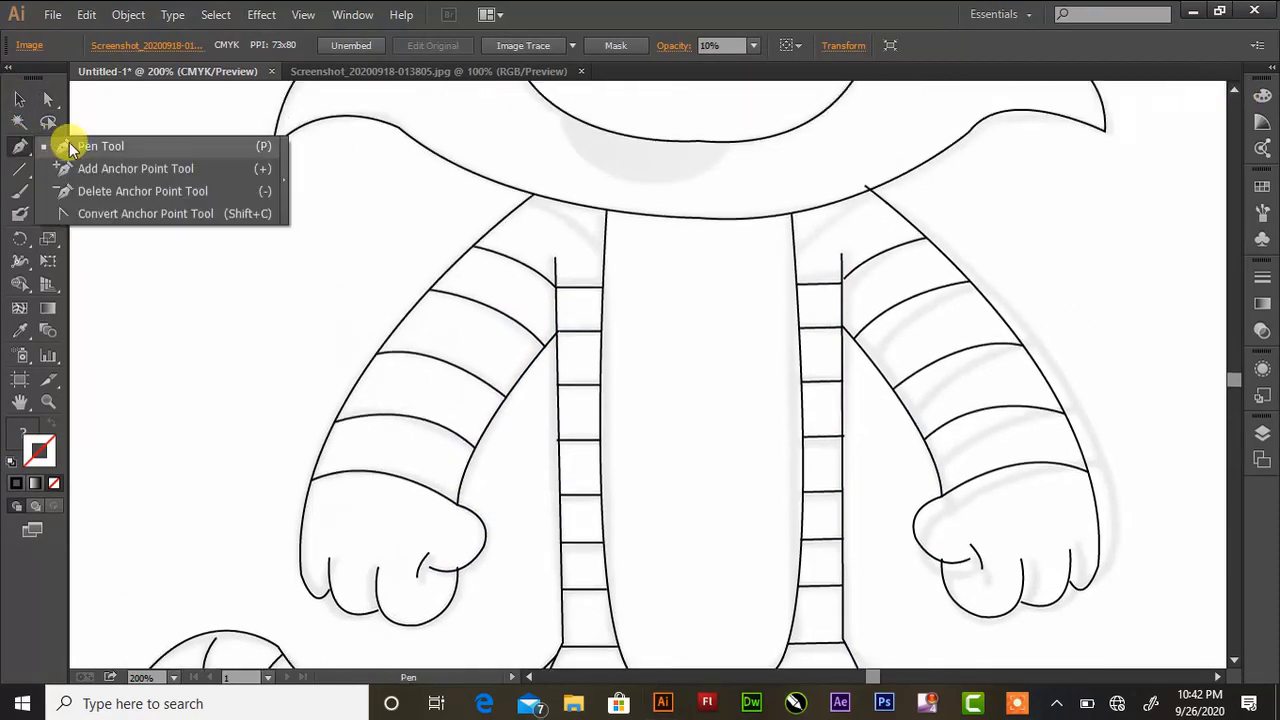
left_click(529, 195)
left_click_drag(604, 256, 623, 296)
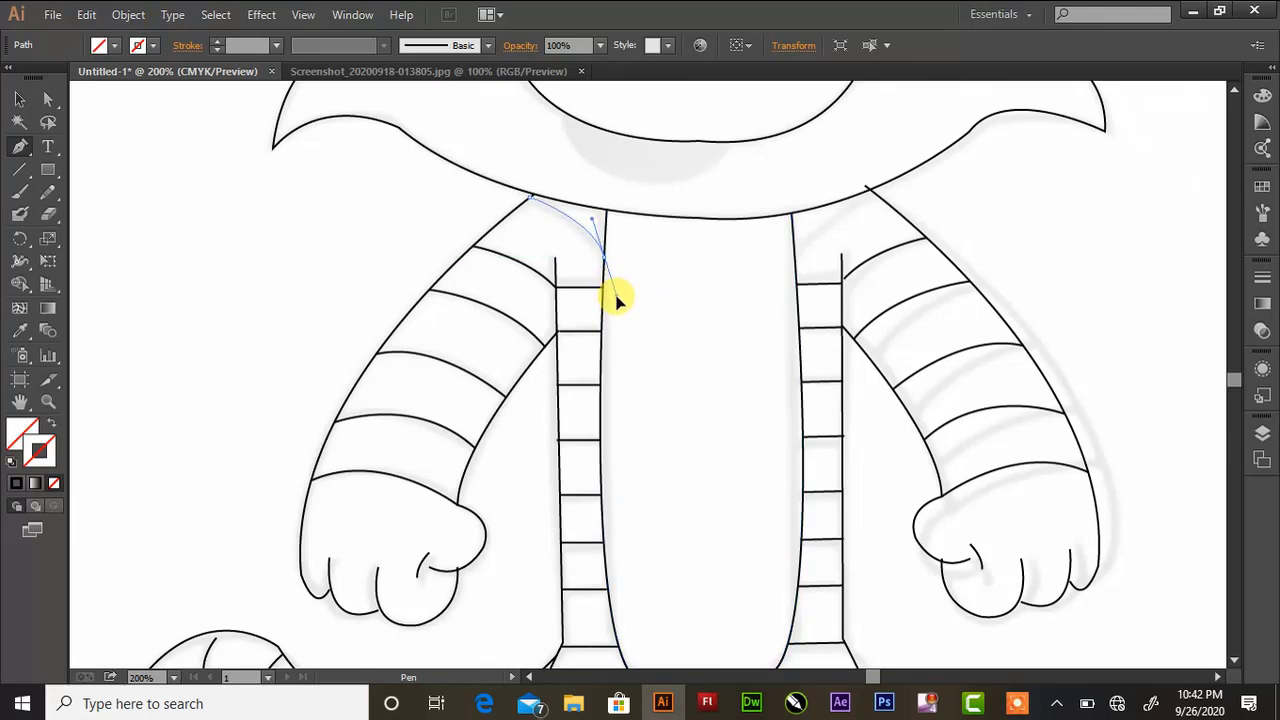
left_click(16, 483)
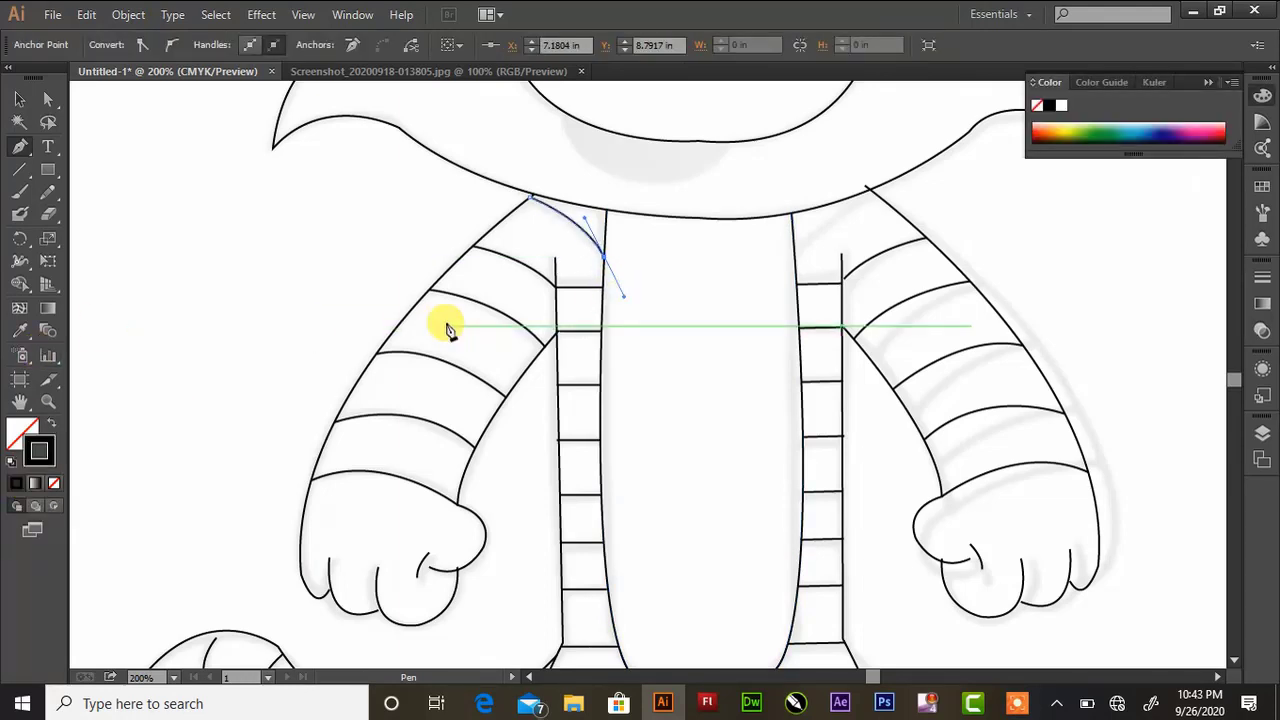
left_click(871, 194, "ctrl")
left_click_drag(794, 257, 782, 304)
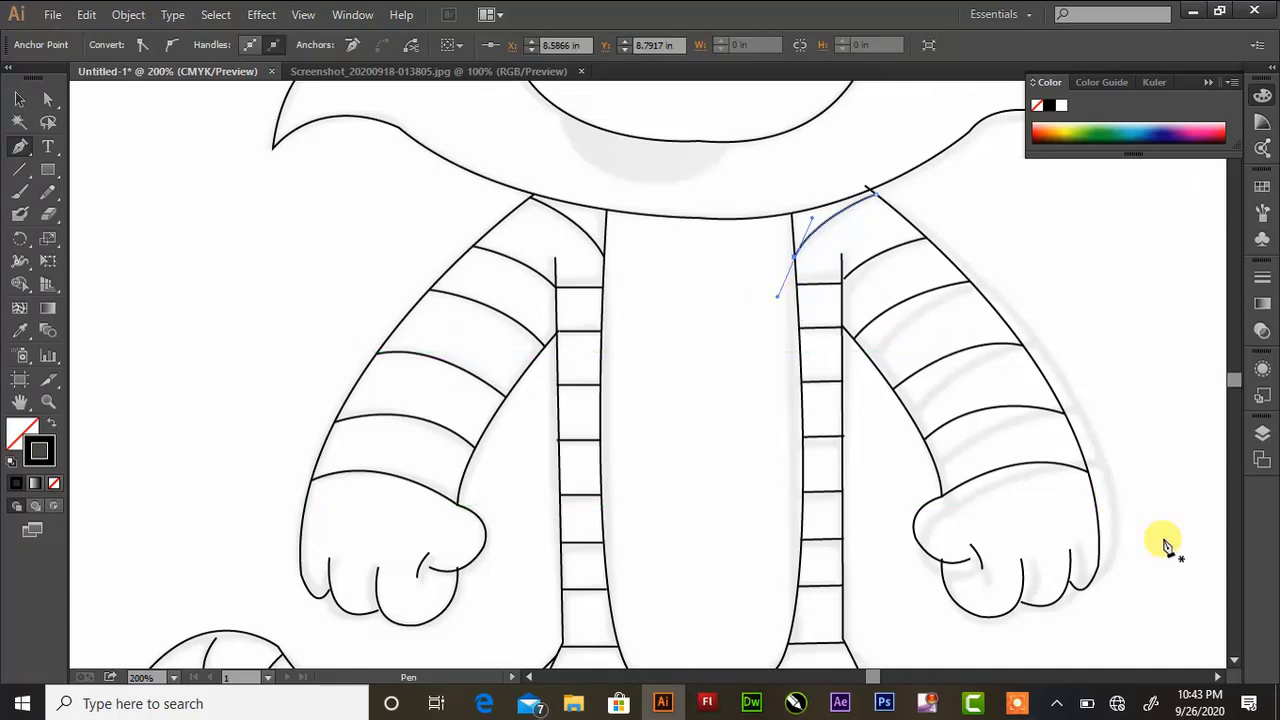
scroll(1234, 571, "down", 3)
scroll(1232, 660, "down", 2)
- Trace a curved waistband line across the hips from the left body edge to the right
scroll(1232, 660, "down", 2)
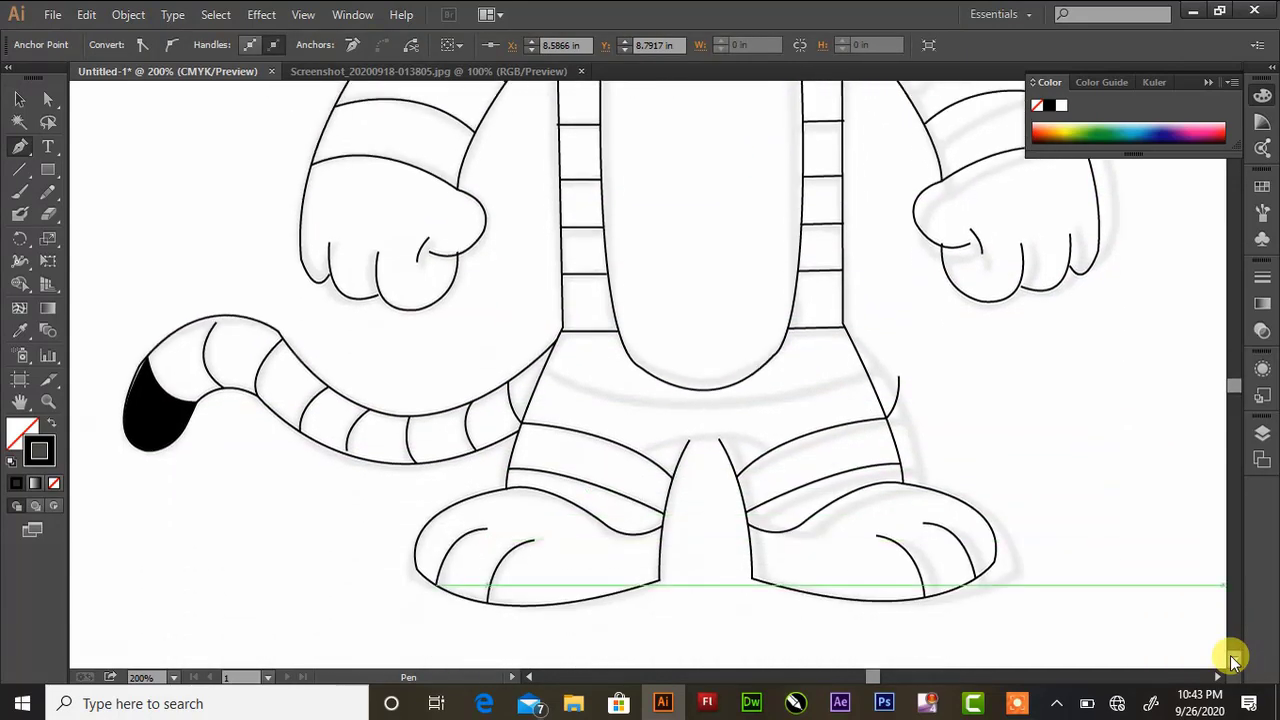
scroll(1232, 660, "down", 1)
scroll(1232, 660, "down", 1)
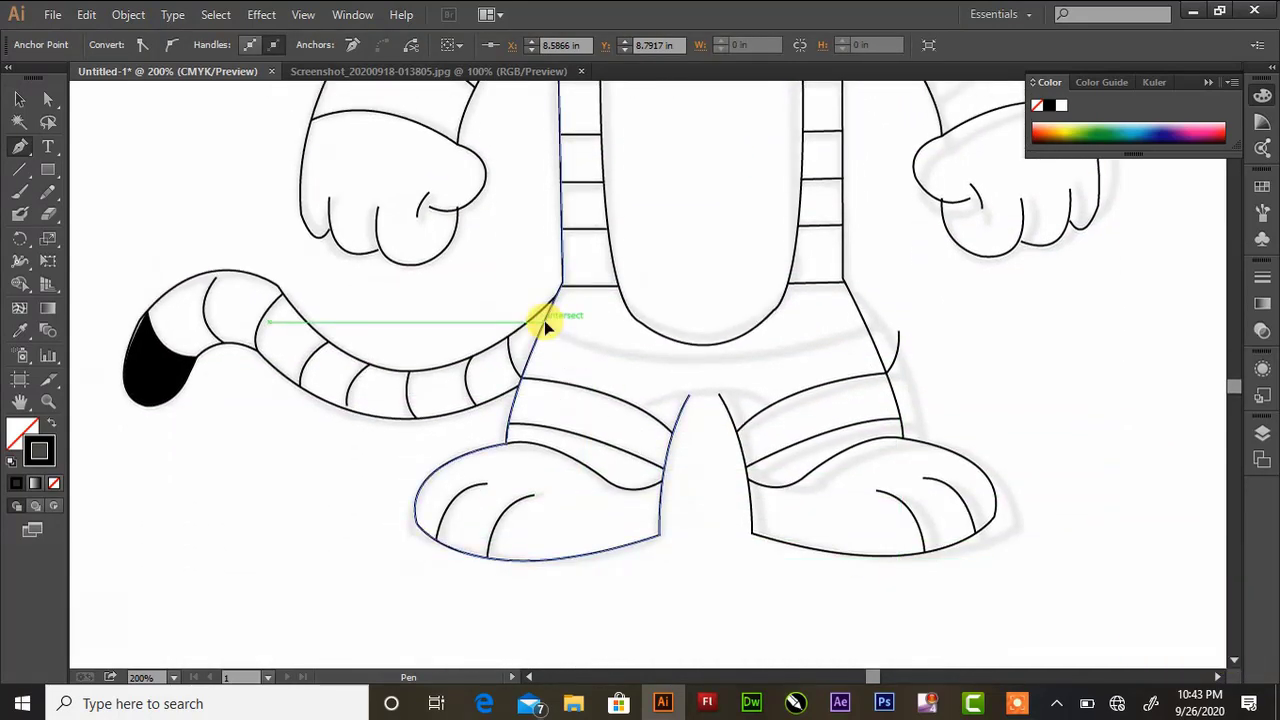
left_click(544, 320)
mouse_move(865, 328)
left_mouse_down()
mouse_move(1070, 255)
mouse_move(1063, 243)
left_mouse_up()
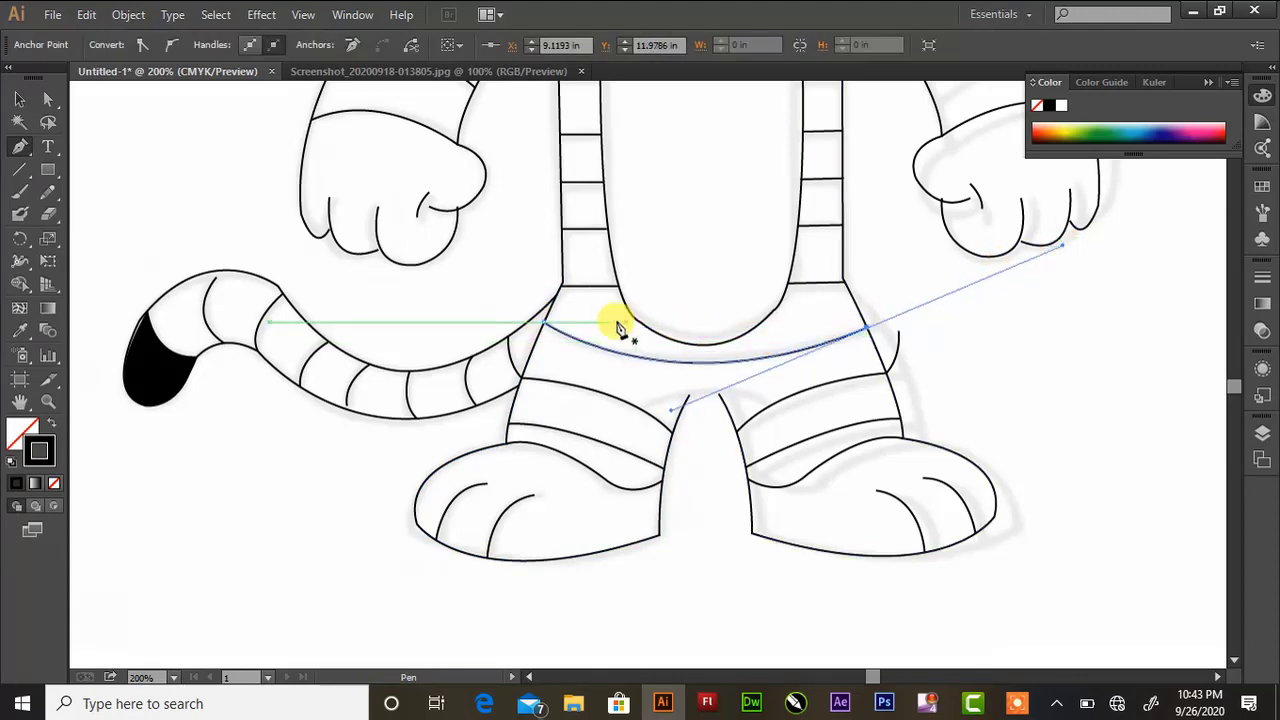
key("ctrl+plus")
key("ctrl+plus")
key("ctrl+plus")
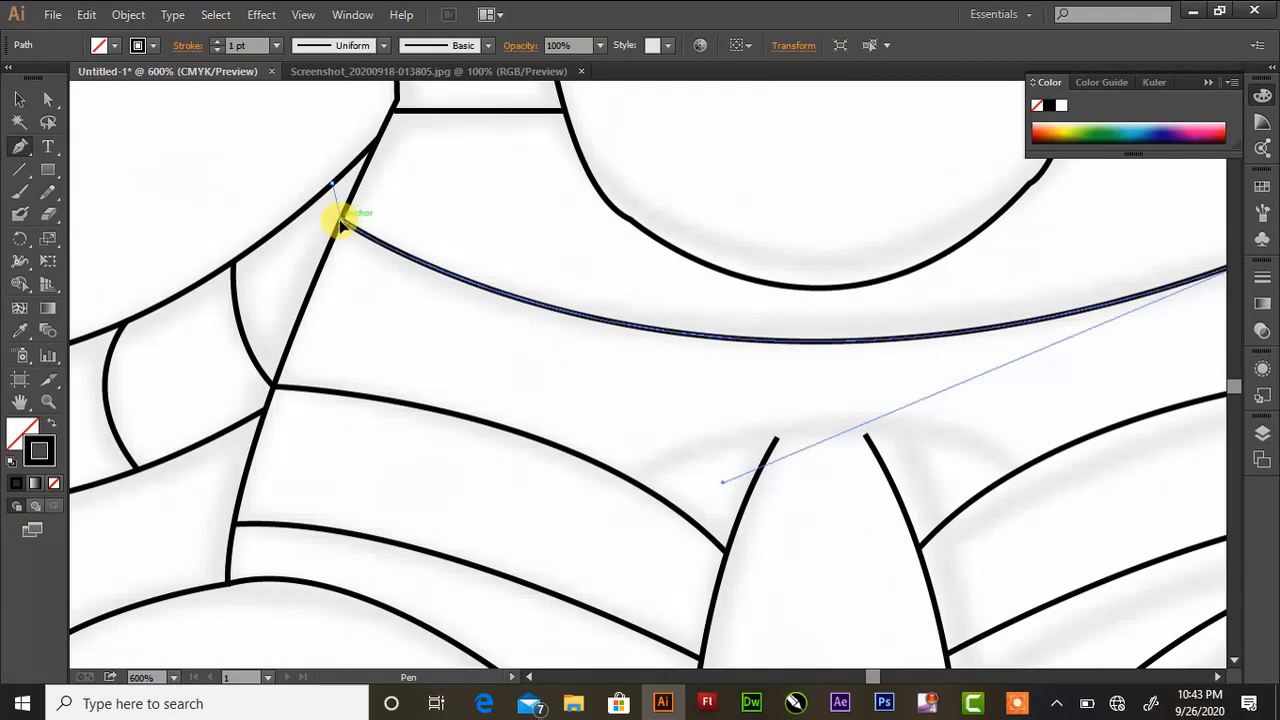
left_click(355, 235)
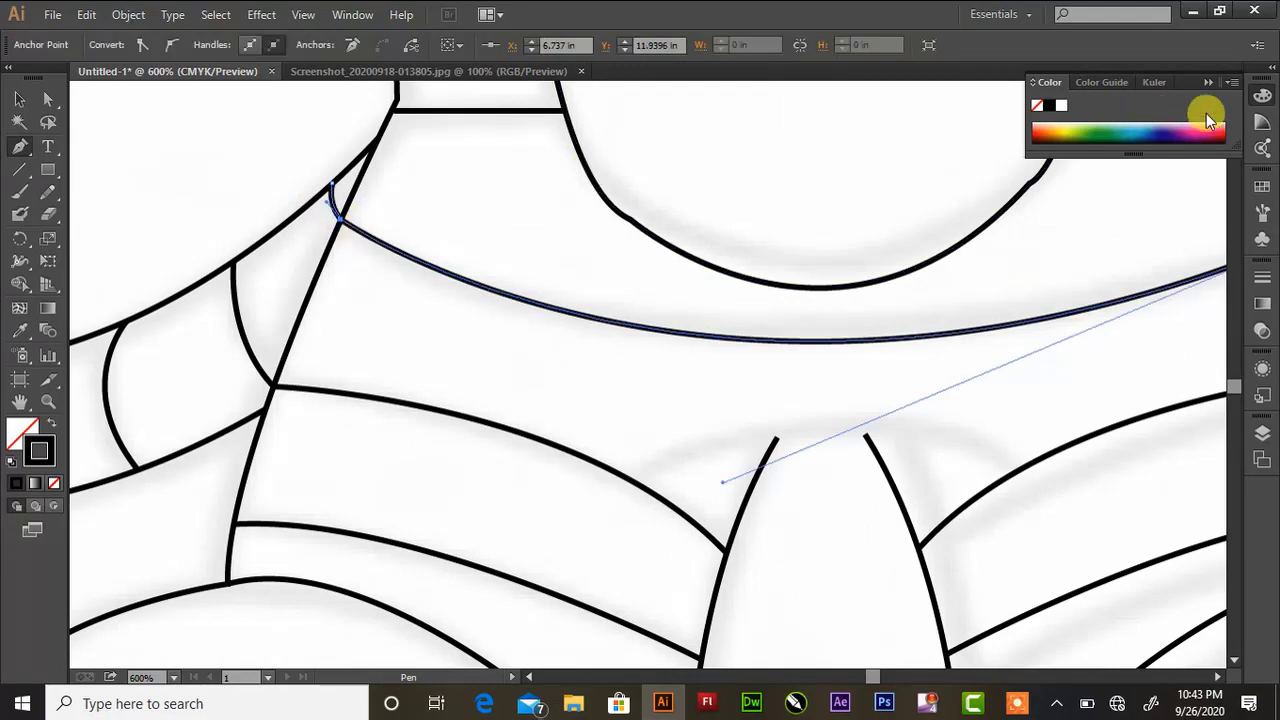
left_click(1212, 82)
- Start a short curved crotch line across the leg stripes with the Pen tool
key("ctrl+minus")
key("ctrl+minus")
key("ctrl+minus")
key("ctrl+minus")
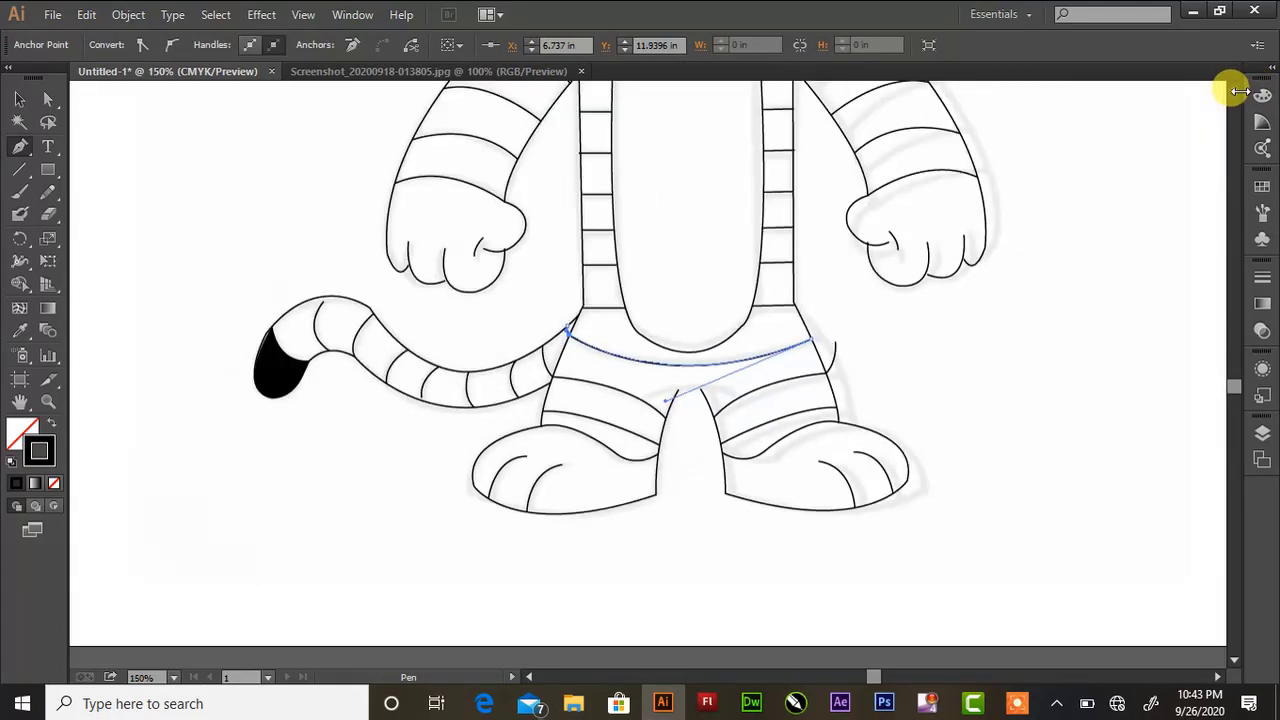
key("ctrl+plus")
key("ctrl+plus")
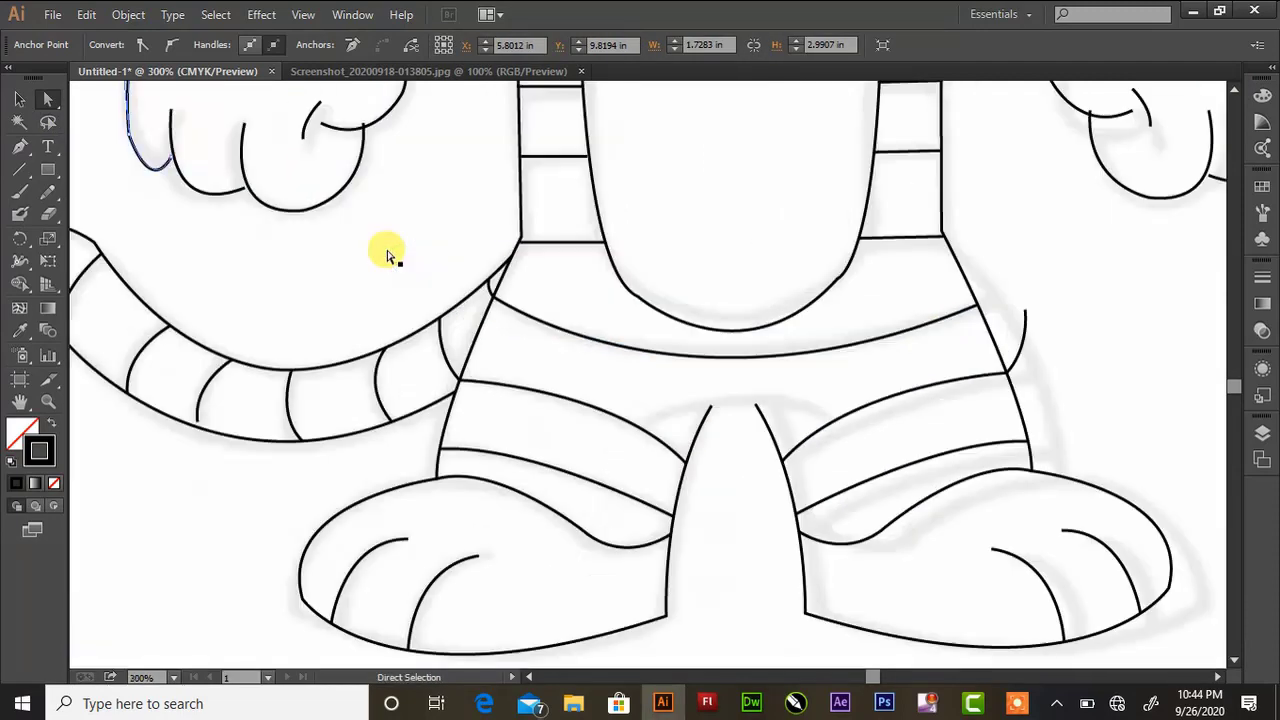
key("ctrl+minus")
key("ctrl+minus")
key("ctrl+minus")
left_click(1234, 89)
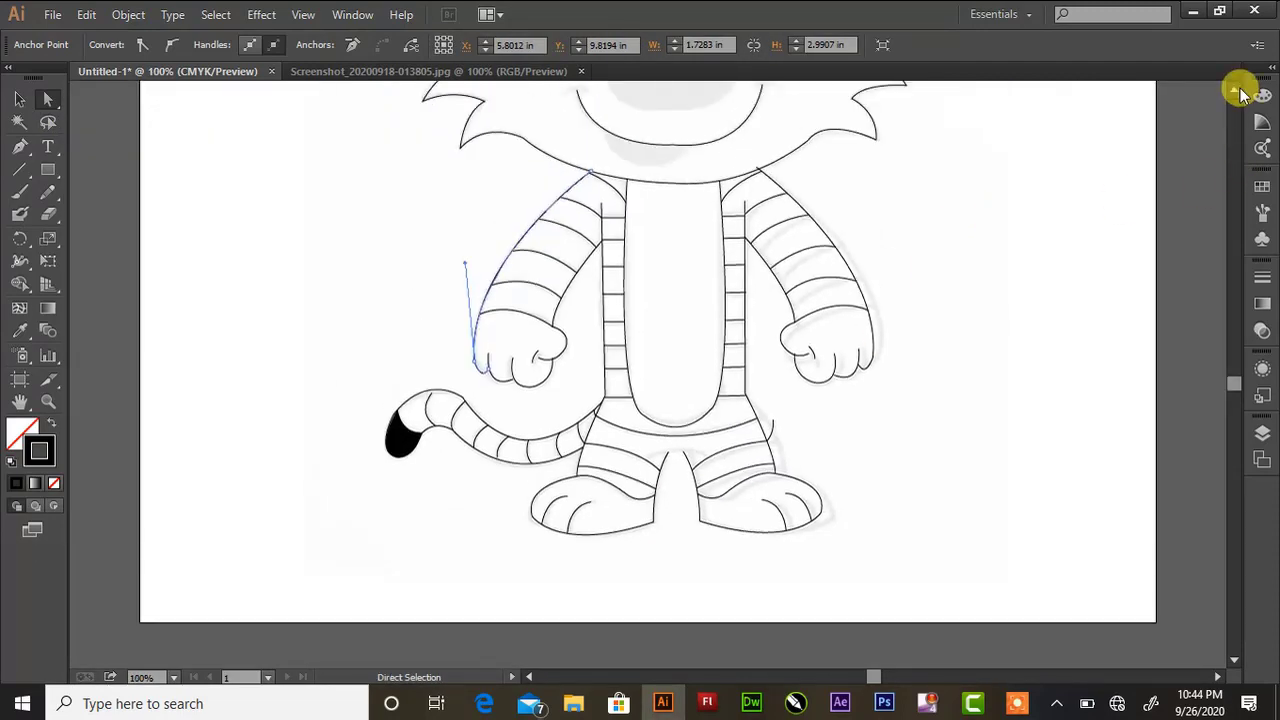
left_click(20, 148)
key("ctrl+plus")
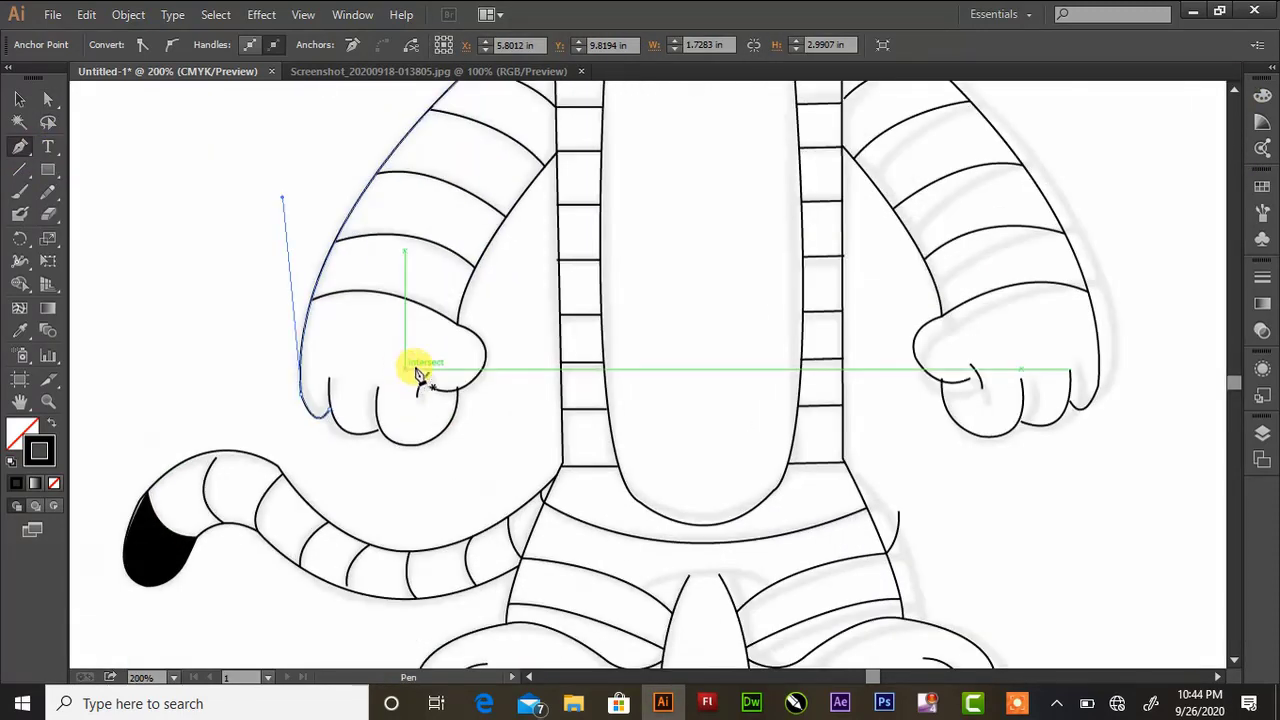
key("Escape")
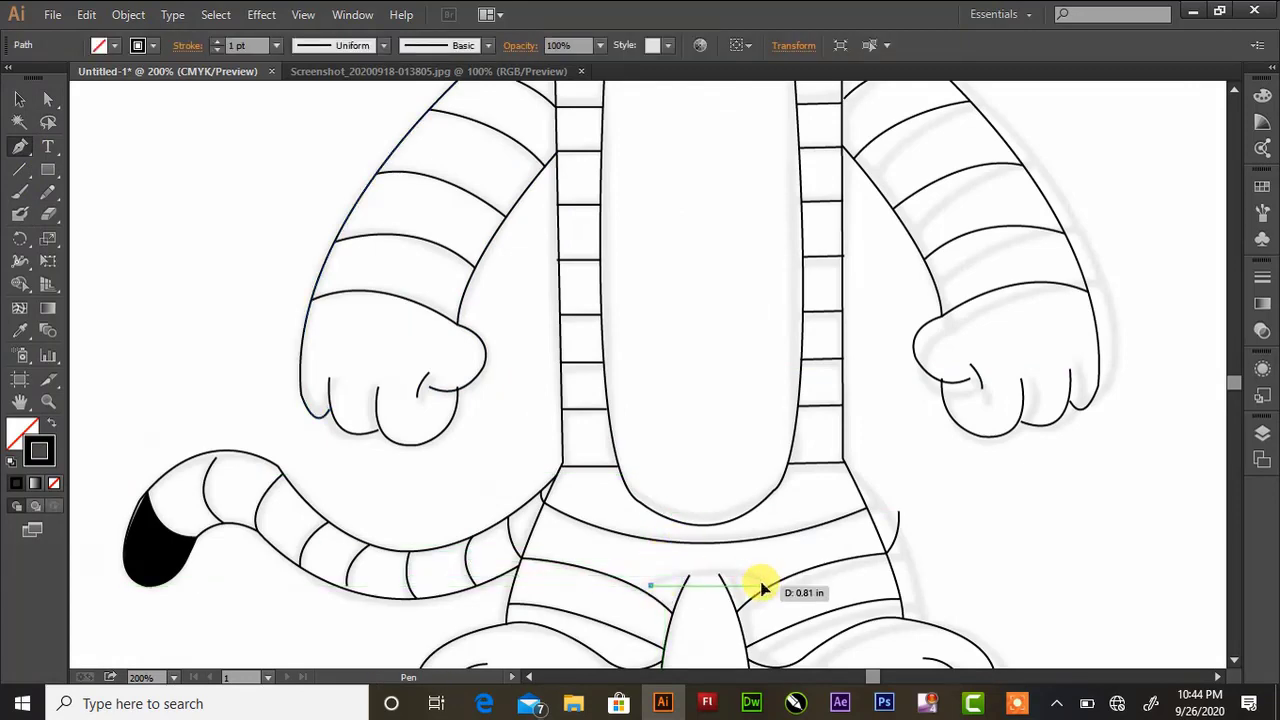
left_click_drag(760, 588, 826, 623)
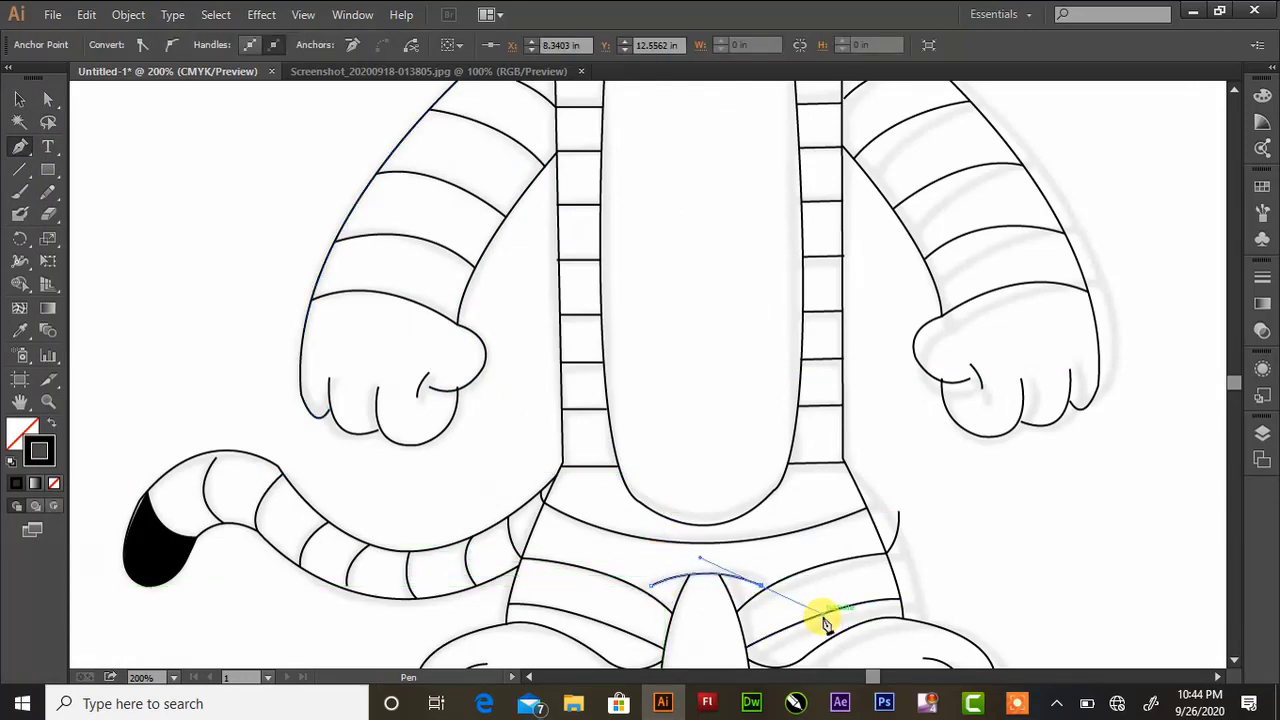
- Trace a closed tongue shape inside the smile, filled solid black with no outline
scroll(1230, 90, "up", 5)
scroll(1230, 90, "up", 5)
scroll(1078, 158, "up", 3)
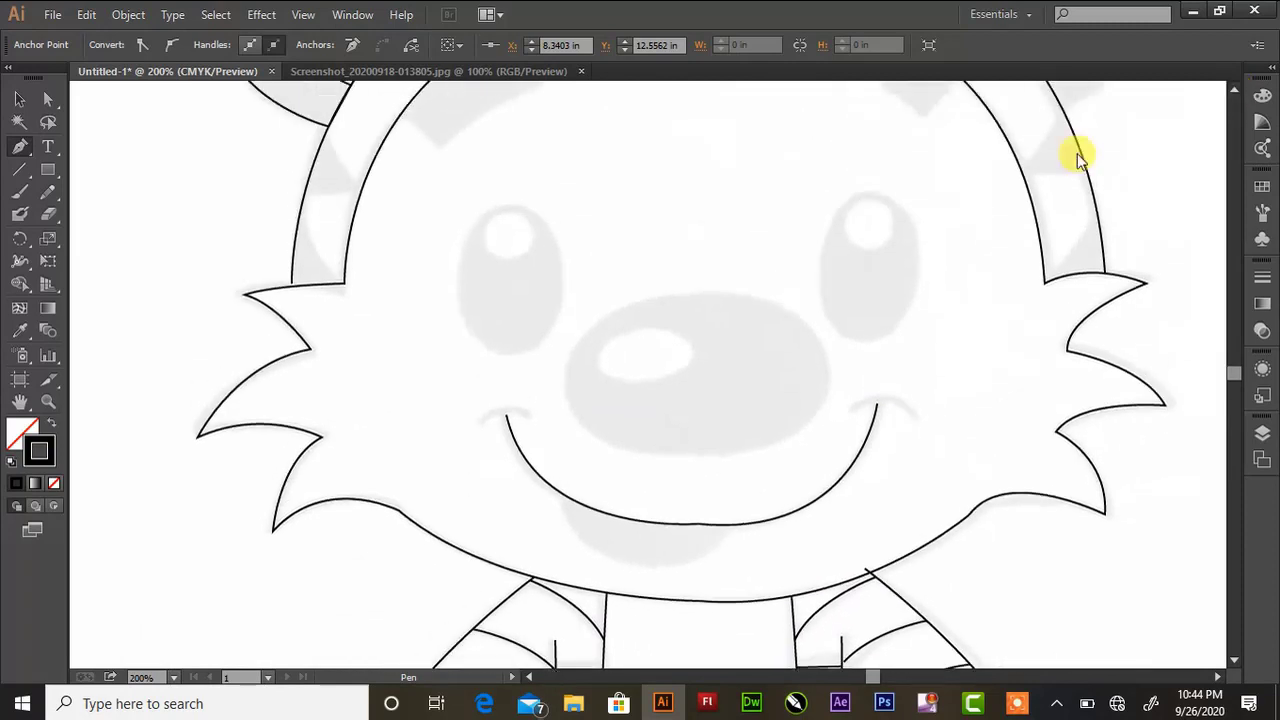
left_click(565, 495)
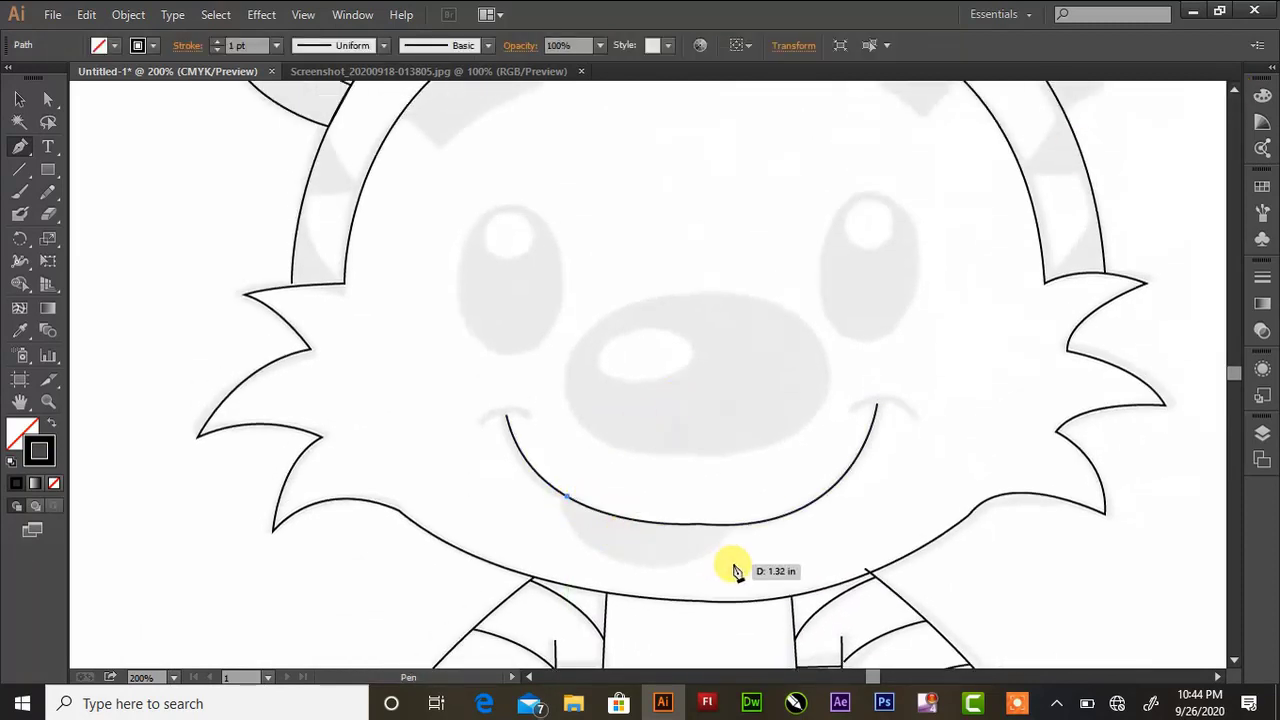
left_click_drag(718, 585, 700, 580)
left_click(643, 569)
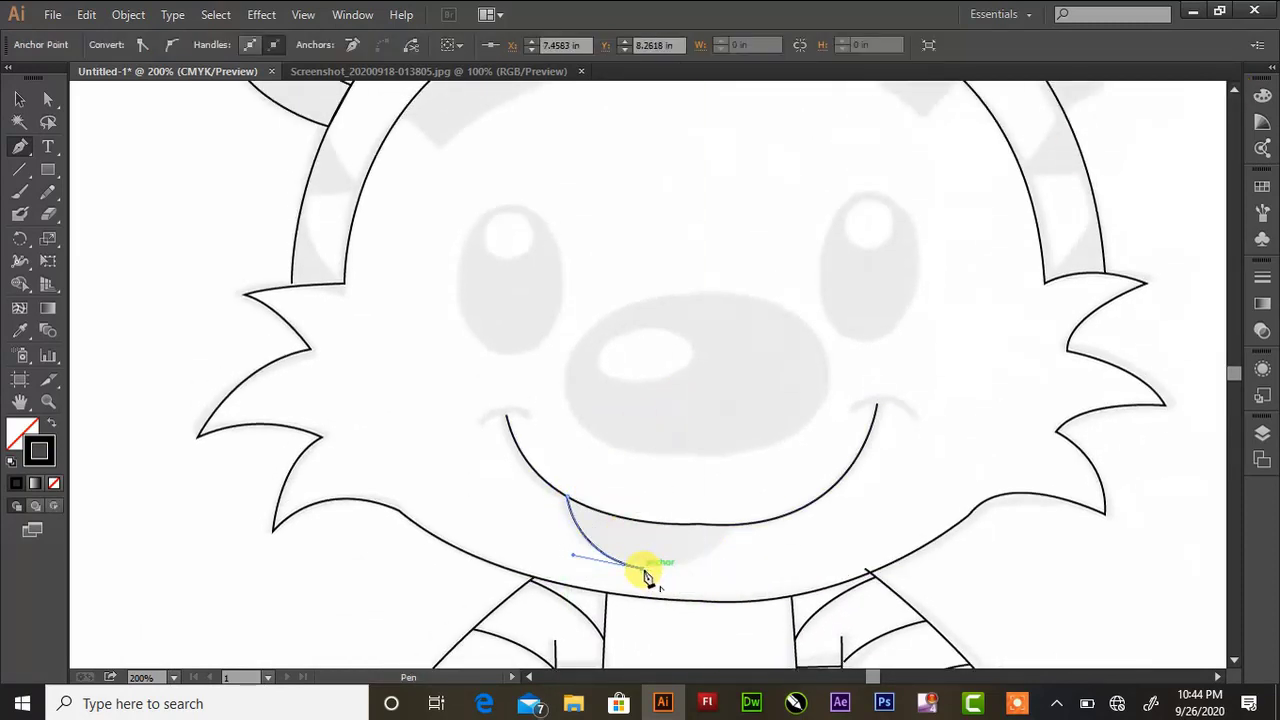
left_click_drag(734, 524, 748, 491)
left_click(734, 524)
left_click_drag(566, 496, 571, 503)
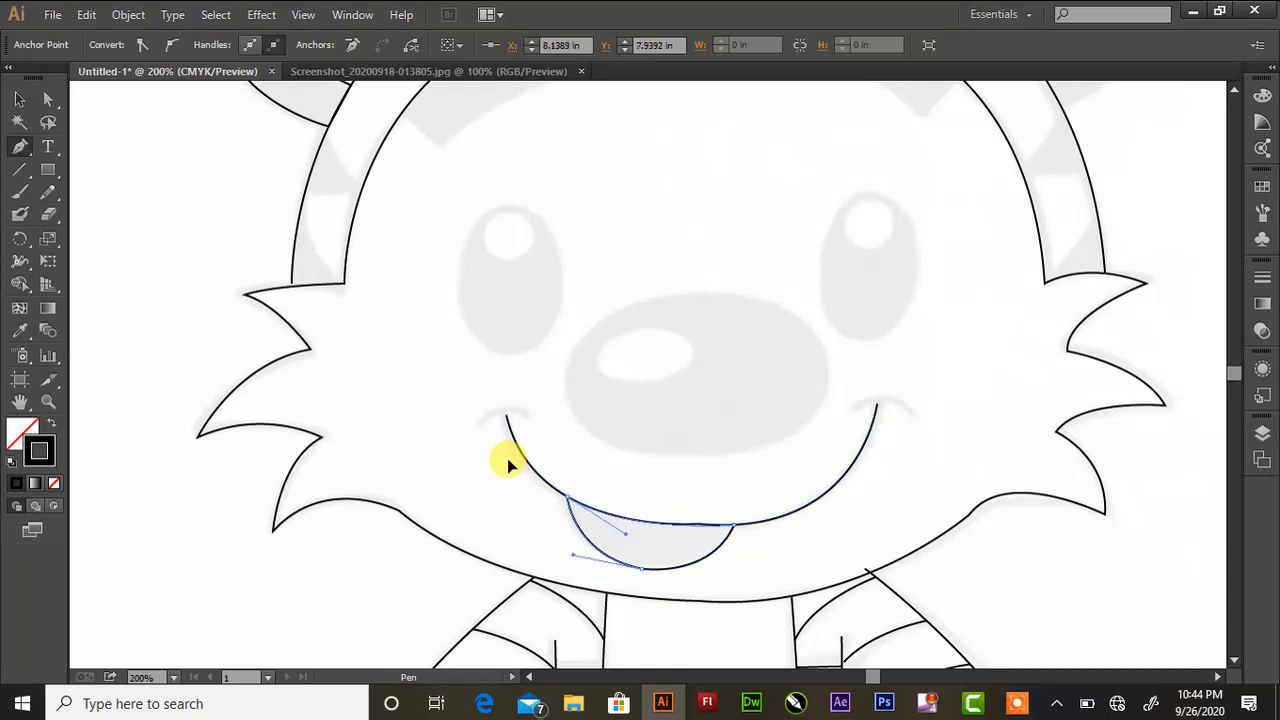
left_click(49, 425)
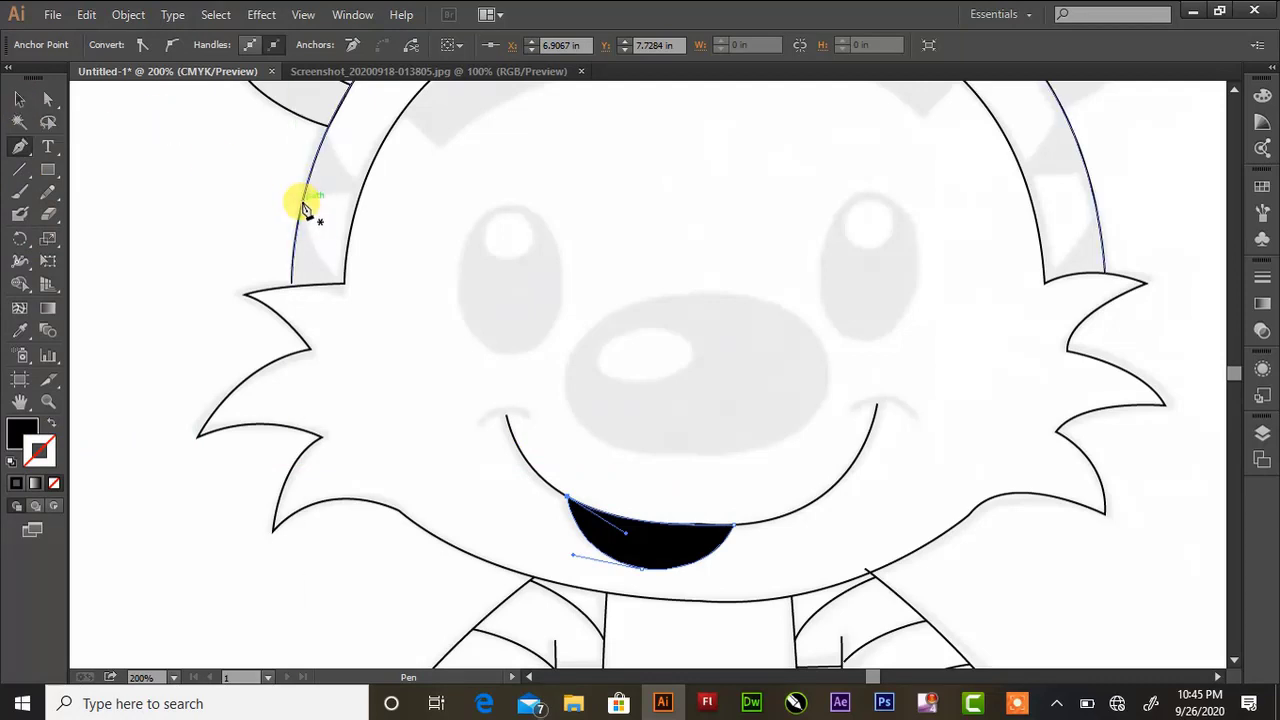
- Draw the first black triangular stripe on the head's left side
left_click(327, 130)
left_click_drag(355, 185, 386, 194)
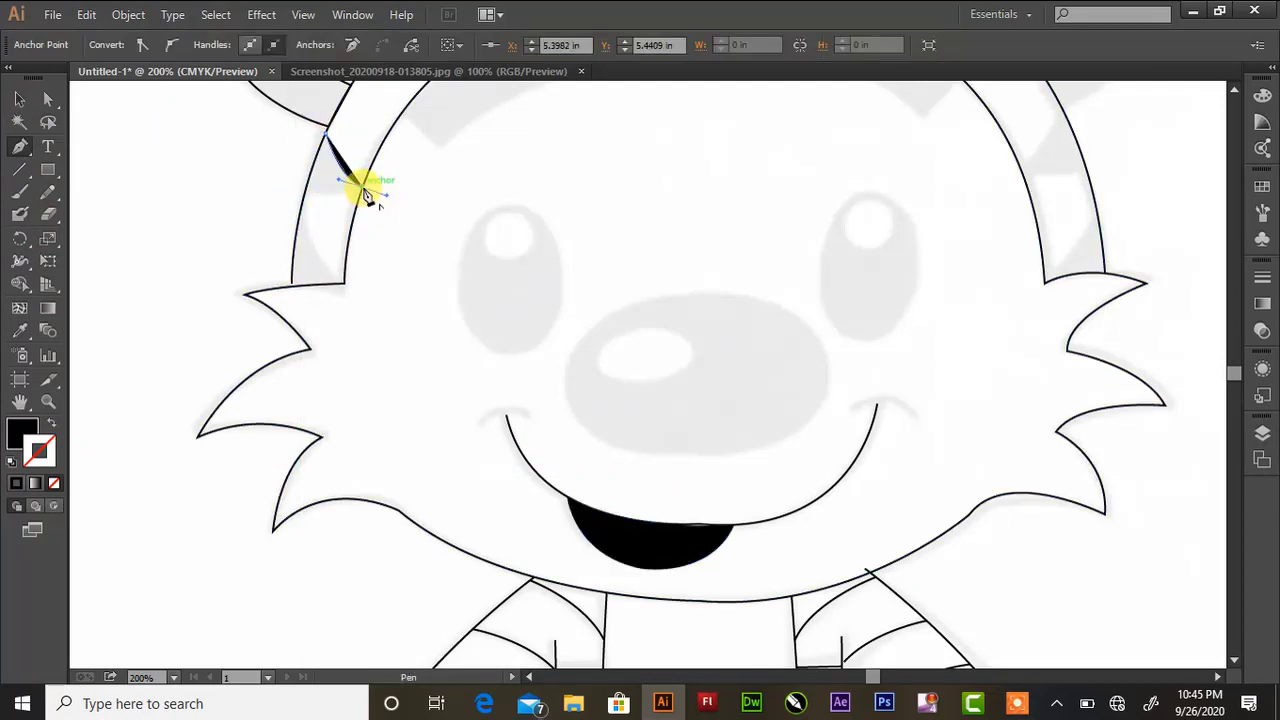
left_click(310, 188)
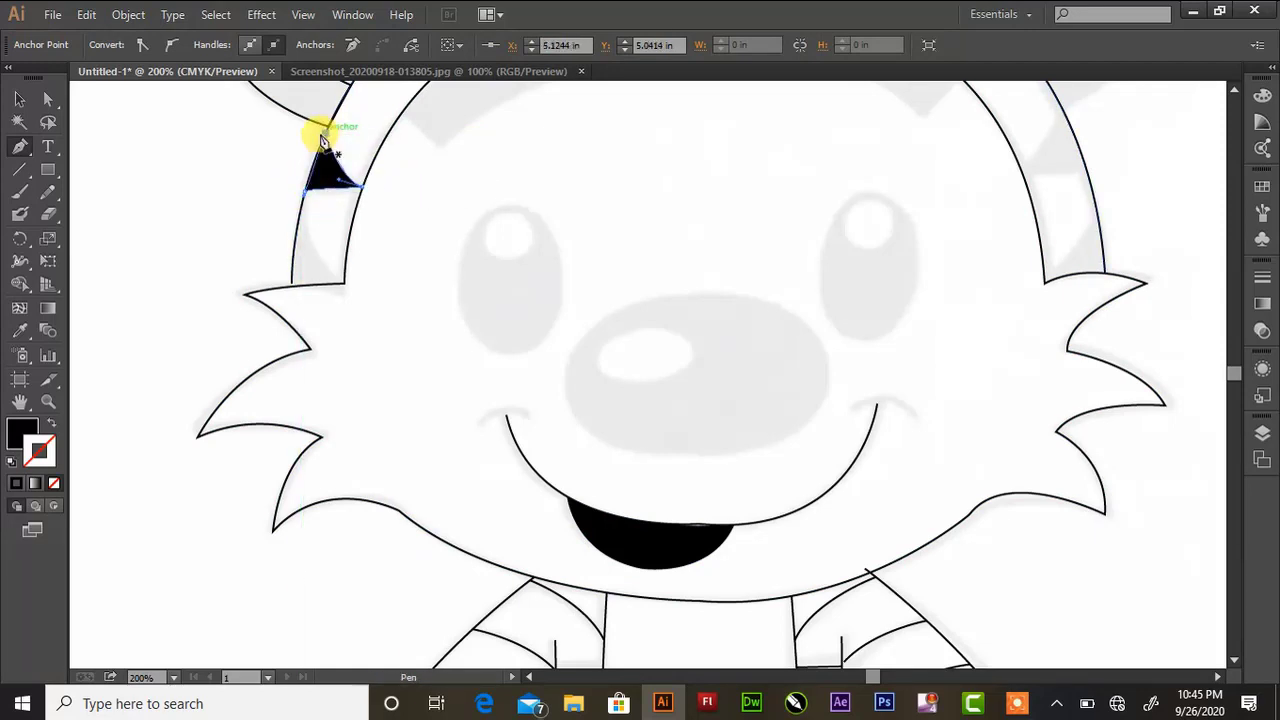
left_click(322, 140)
double_click(19, 99)
left_click(740, 492)
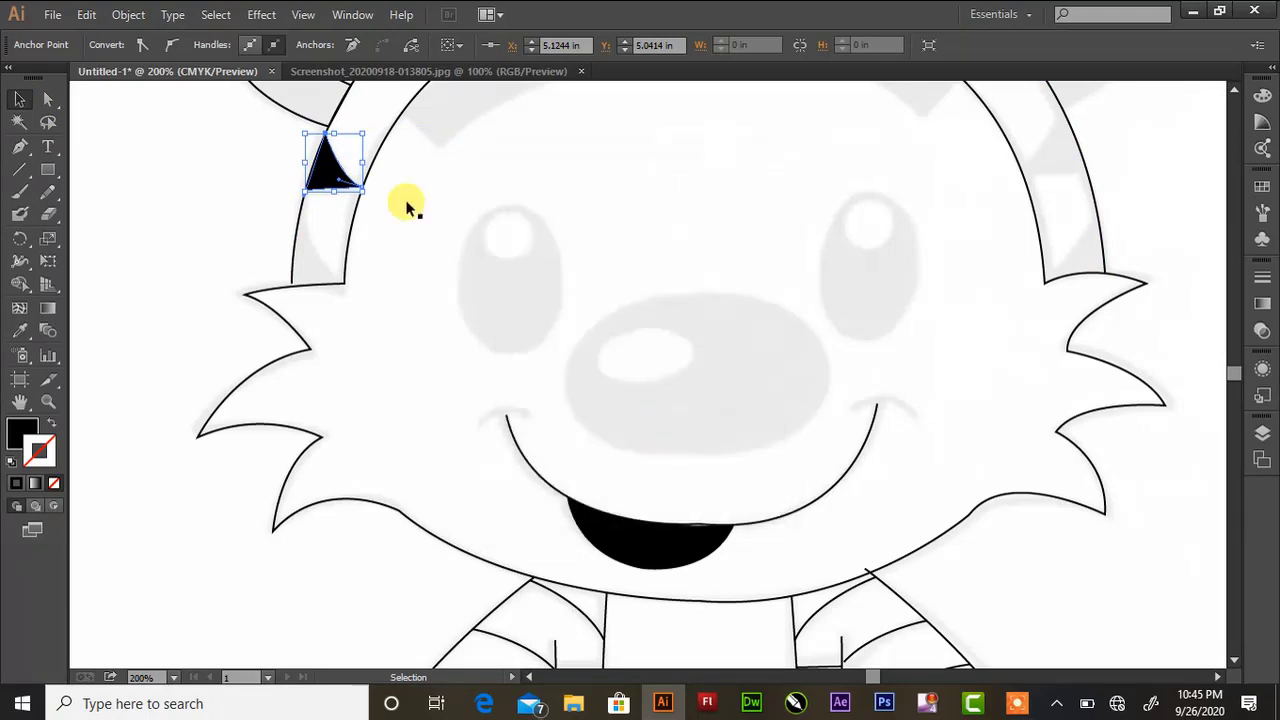
left_click(19, 146)
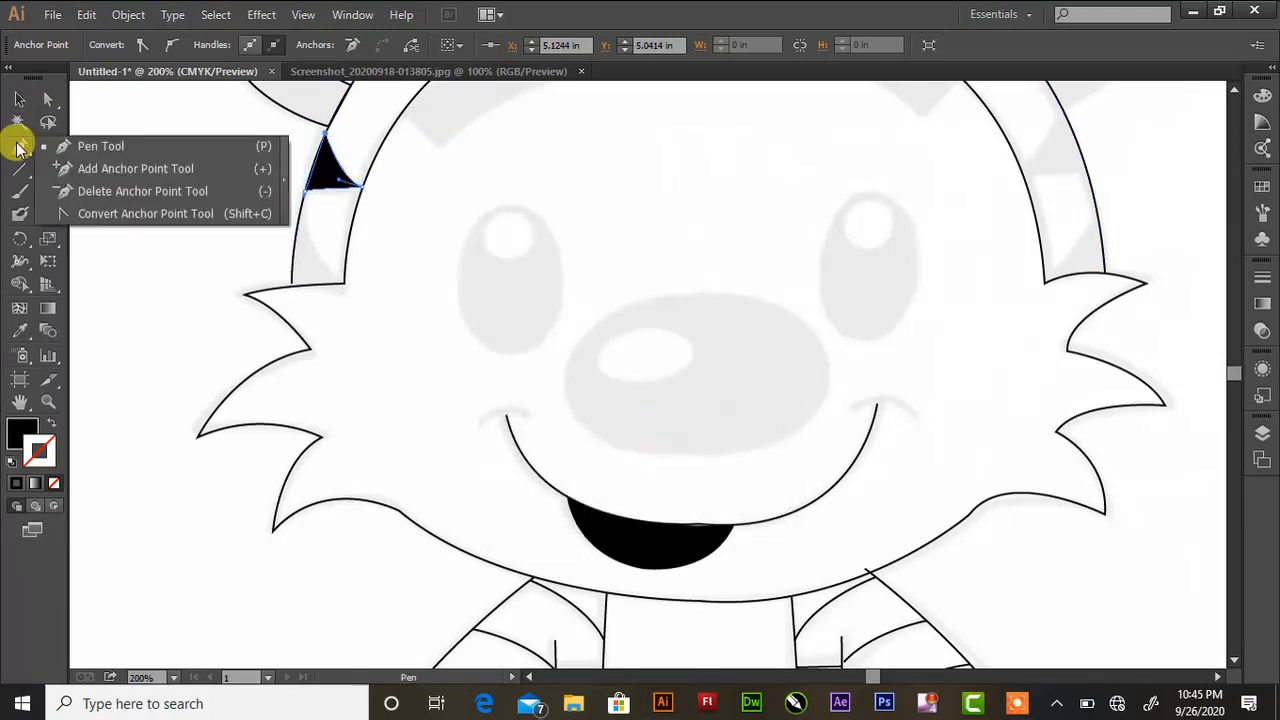
- Draft a second curved stripe below the first on the left side
left_click(301, 205)
left_click_drag(345, 280, 388, 291)
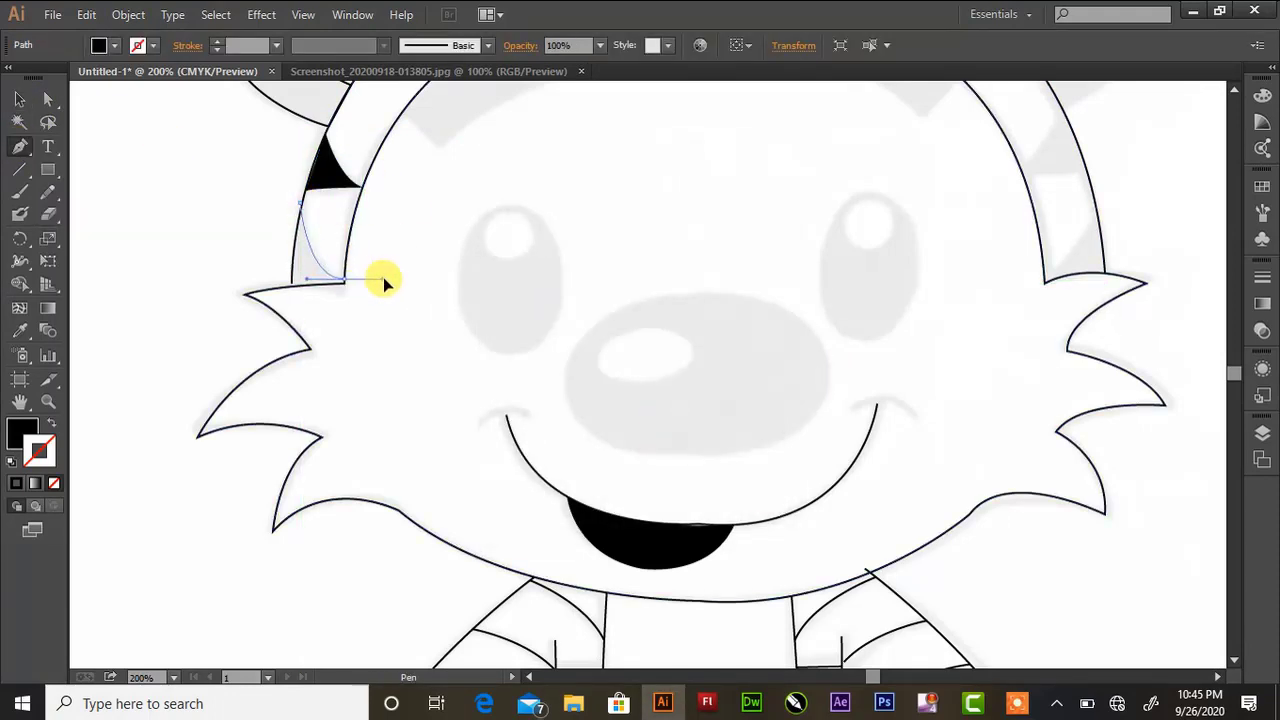
left_click_drag(294, 280, 296, 284)
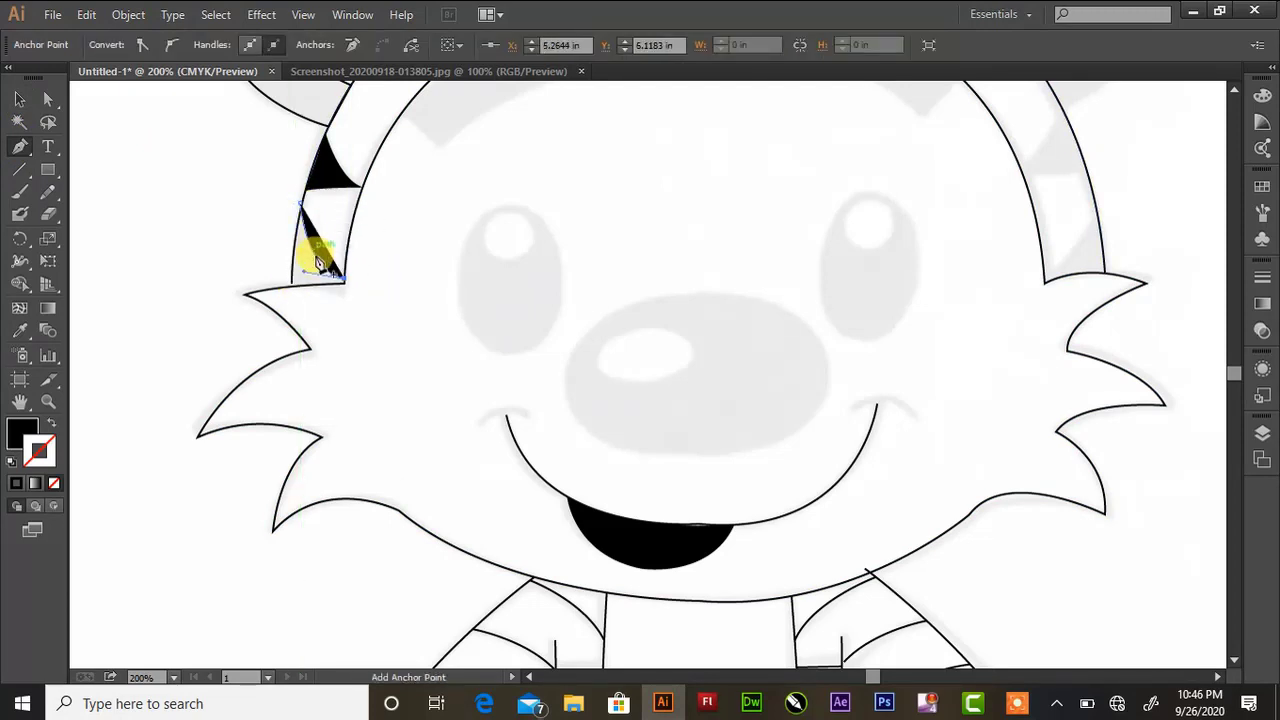
left_click_drag(294, 283, 296, 288)
left_click_drag(380, 214, 245, 200)
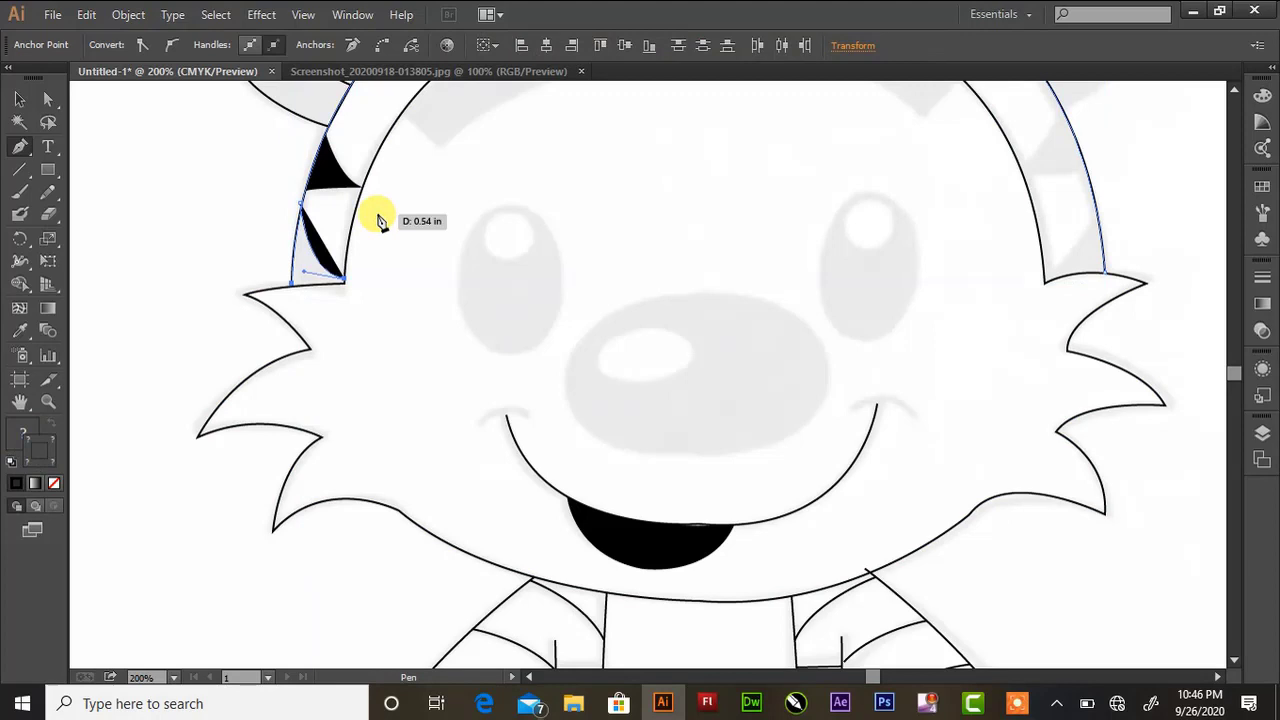
left_click(296, 283)
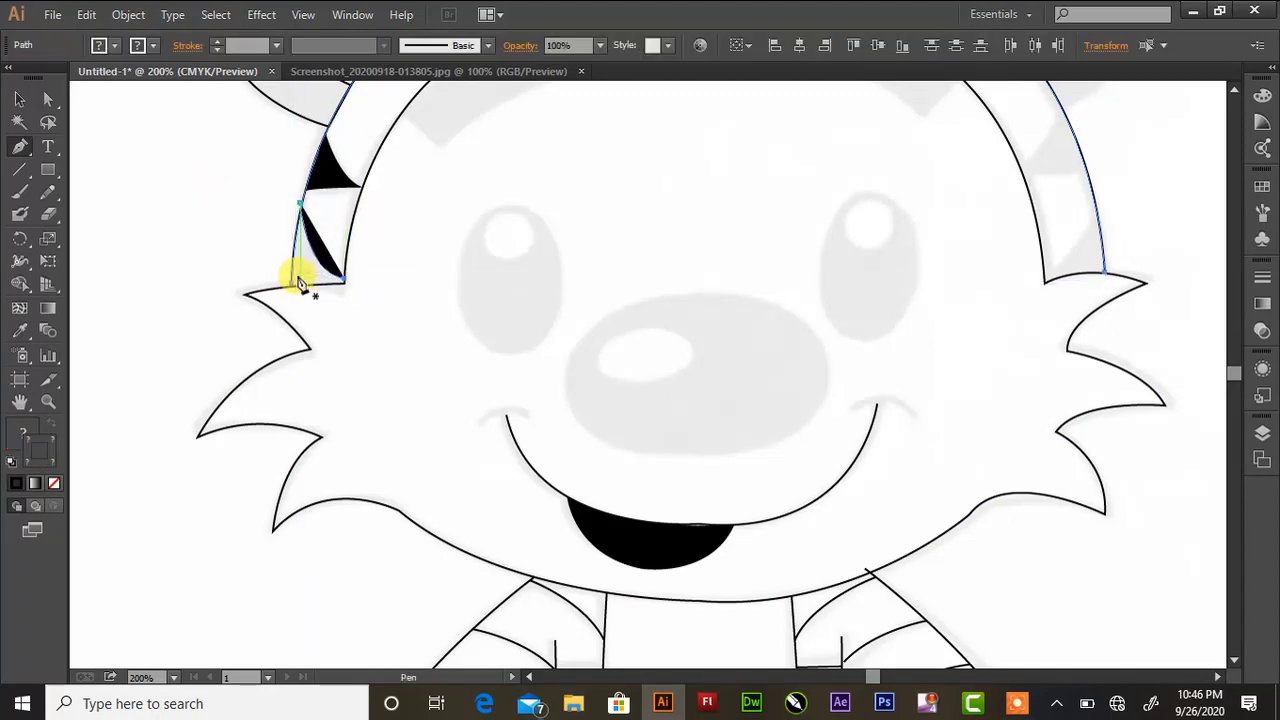
mouse_move(345, 283)
left_mouse_down()
mouse_move(307, 274)
mouse_move(393, 305)
mouse_move(307, 288)
left_mouse_up()
left_click(300, 205)
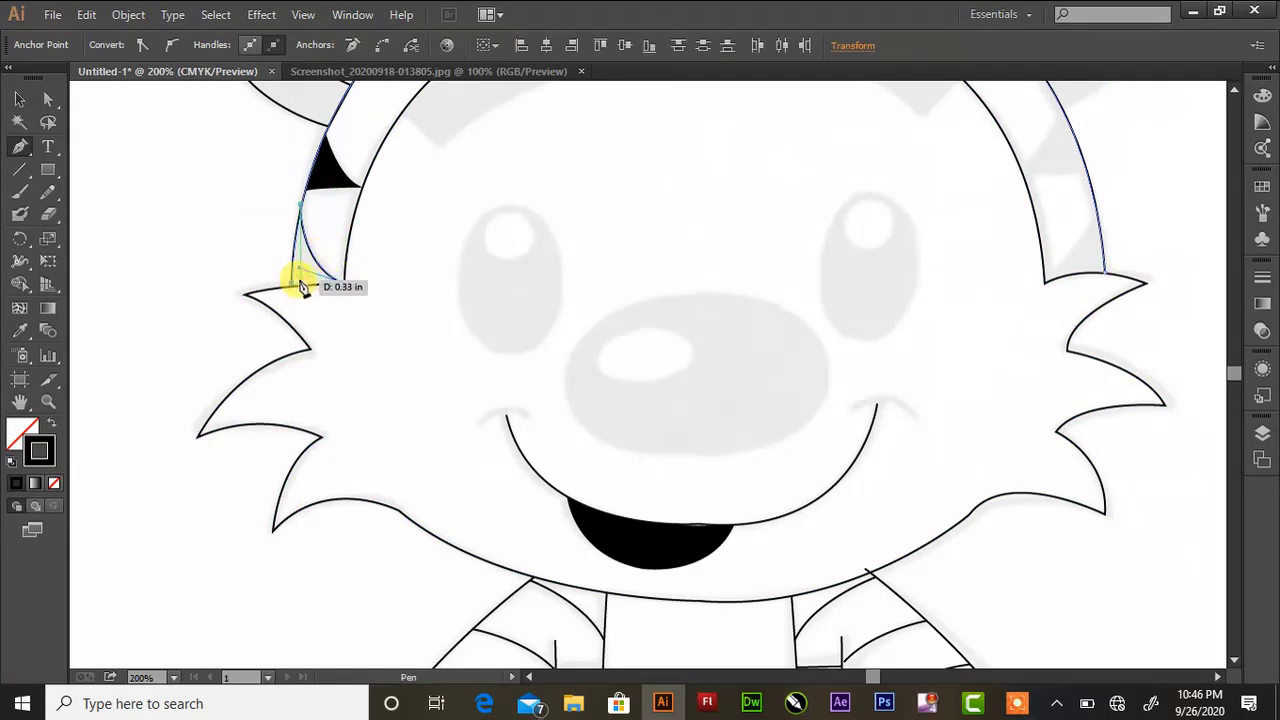
left_click(299, 287)
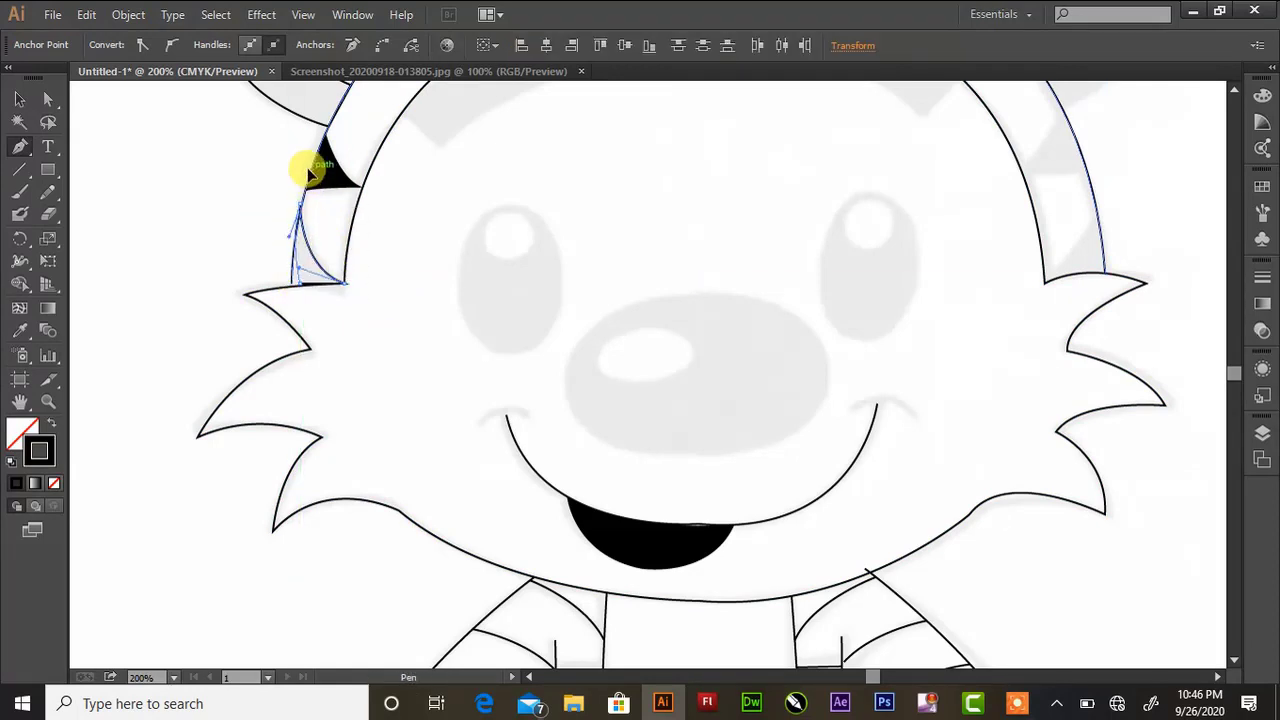
left_click(46, 420)
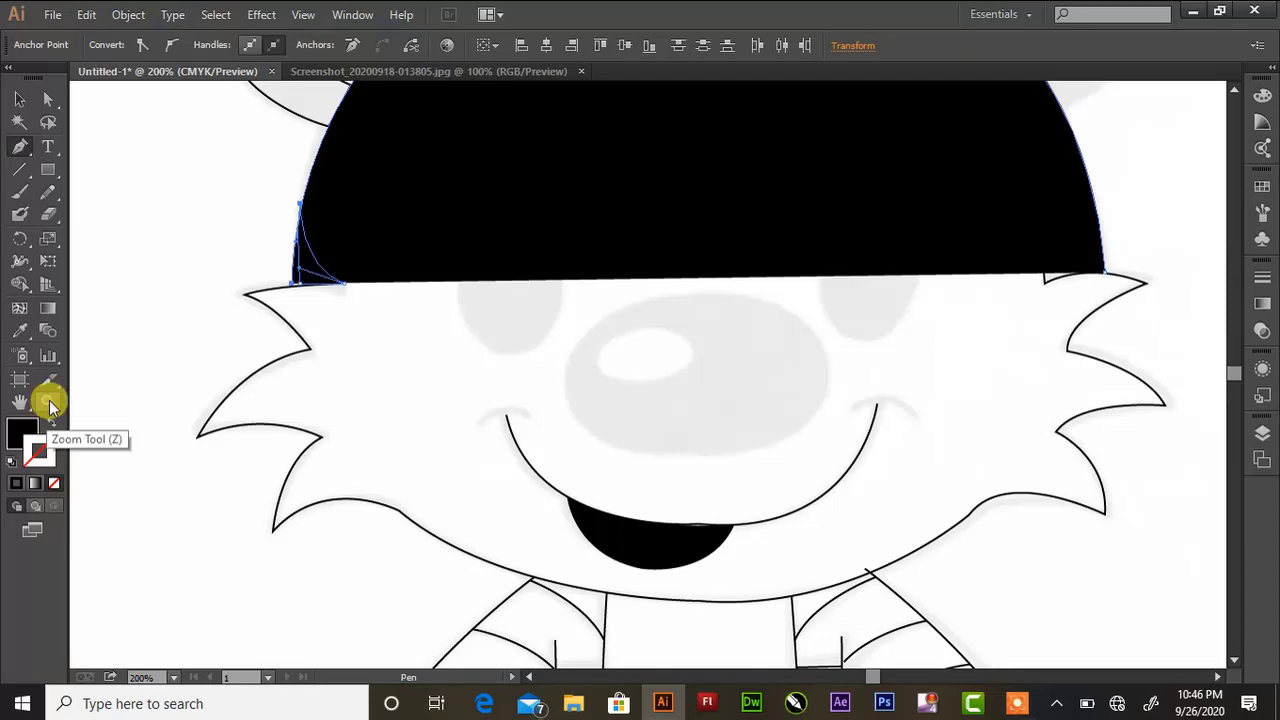
key("shift+x")
- Inspect the second stripe's bottom anchor with Direct Selection, then clear the selection
key("ctrl+shift+a")
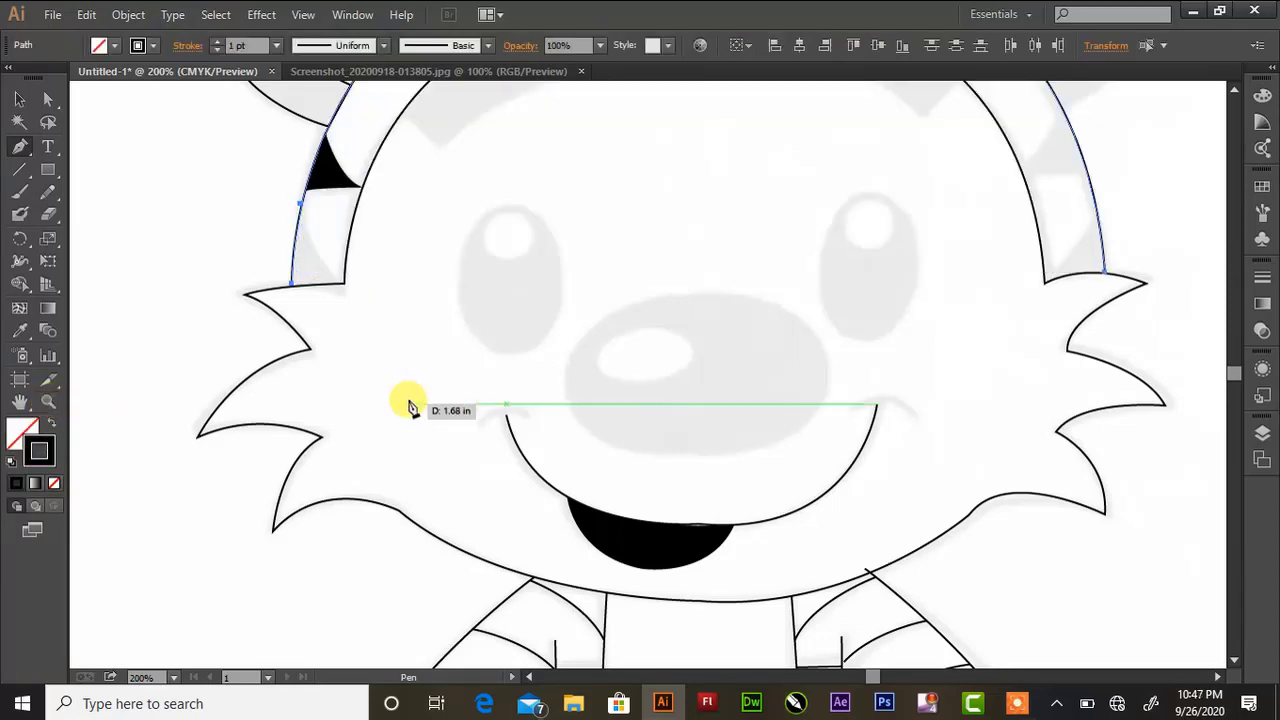
left_click(47, 98)
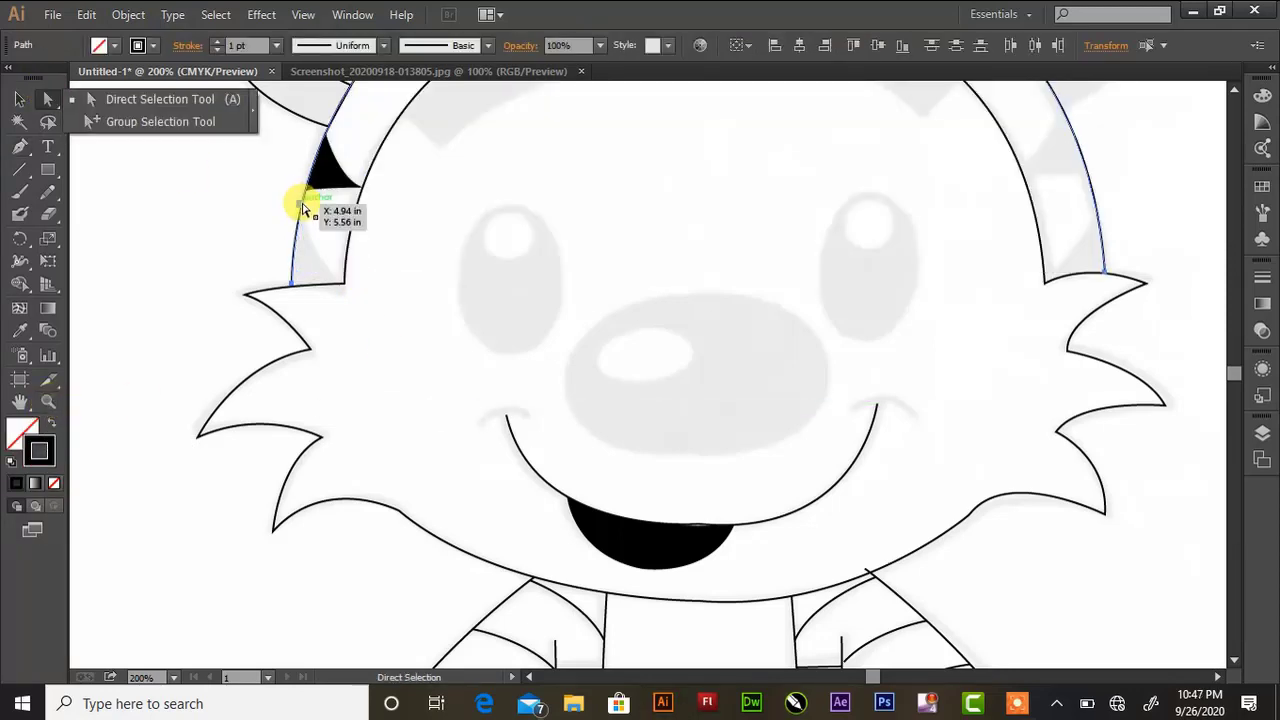
left_click(294, 286)
left_click(243, 243)
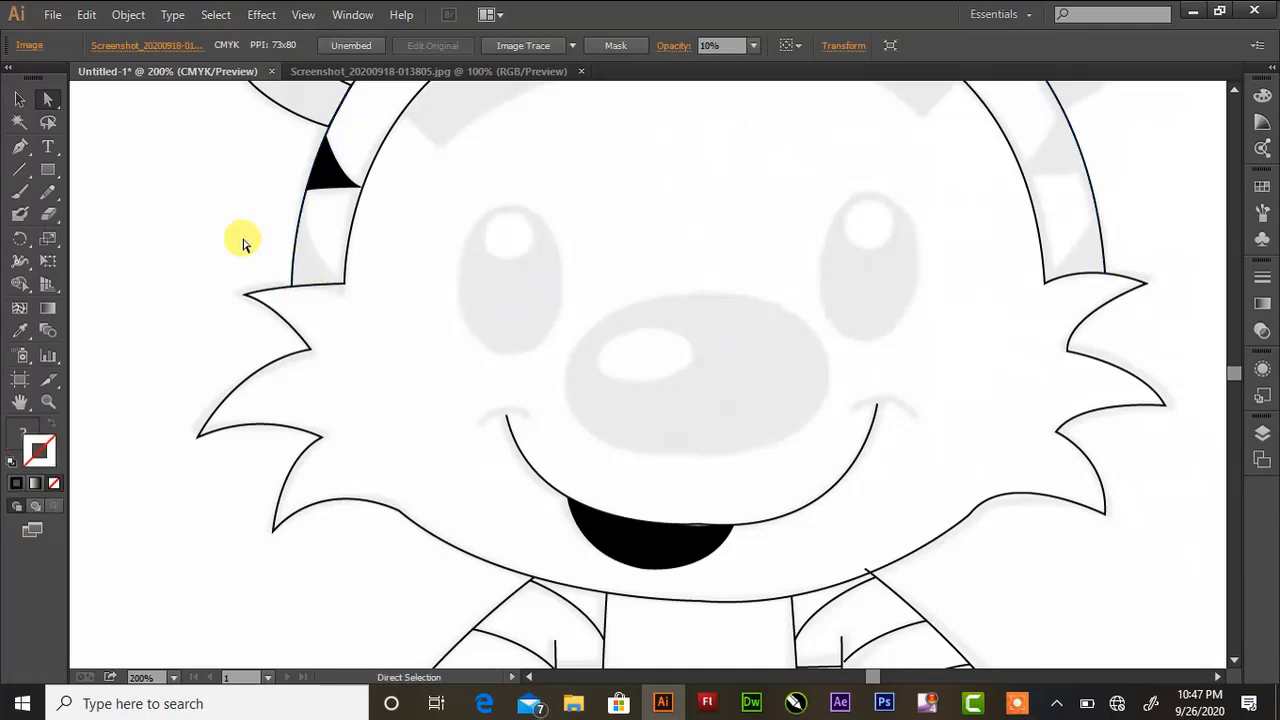
left_click(20, 147)
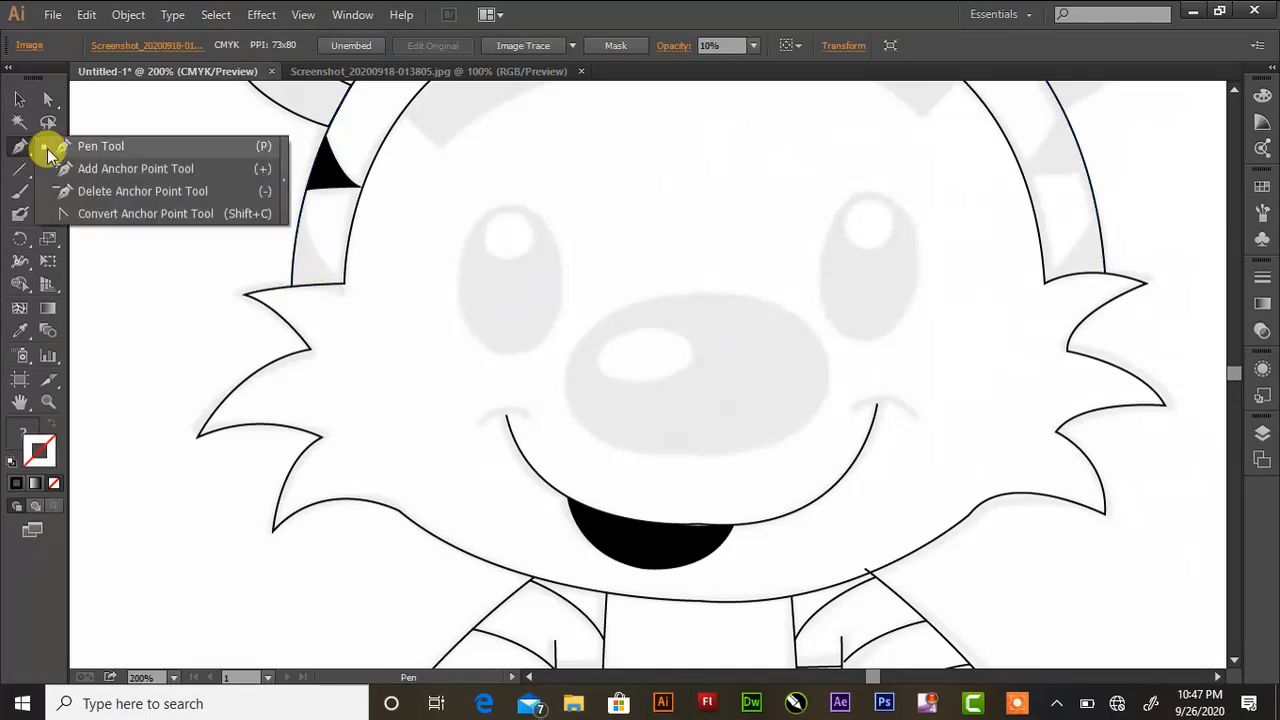
- Redraw the second left stripe as a closed triangle filled black with no outline
left_click(306, 200)
left_click_drag(345, 285, 383, 300)
left_click(345, 285)
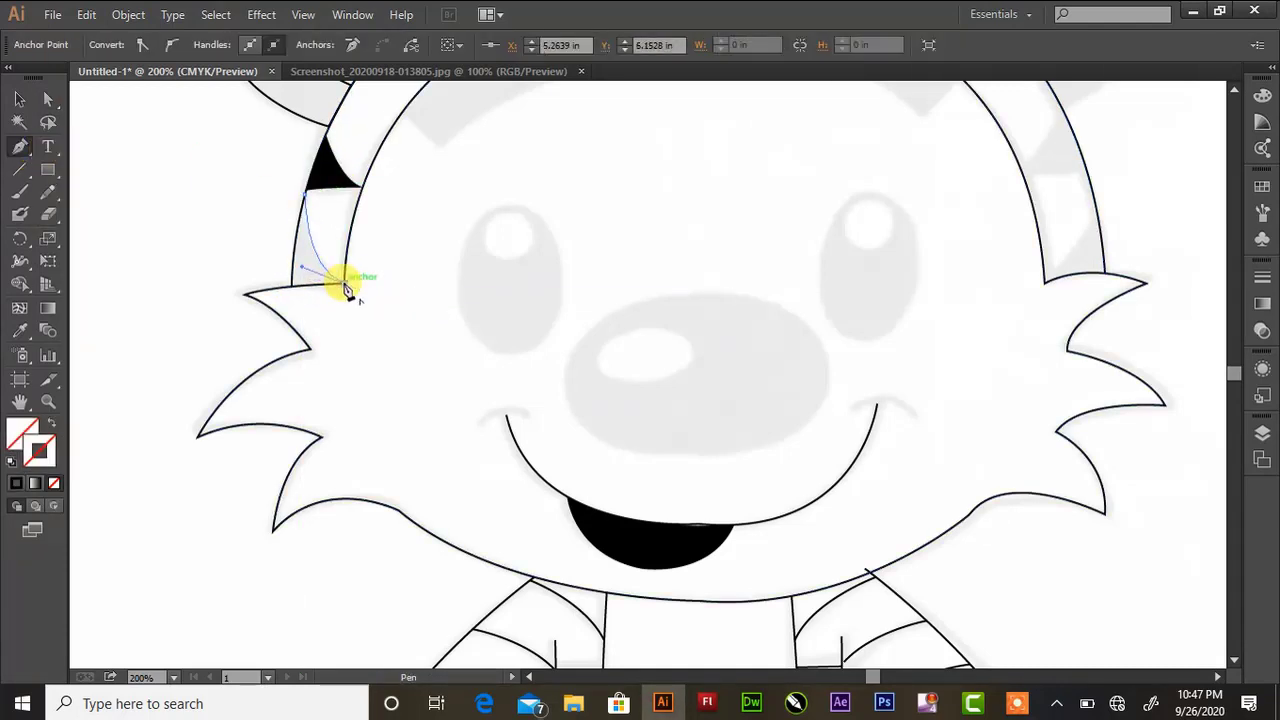
left_click(293, 283)
left_click(306, 200)
left_click(51, 423)
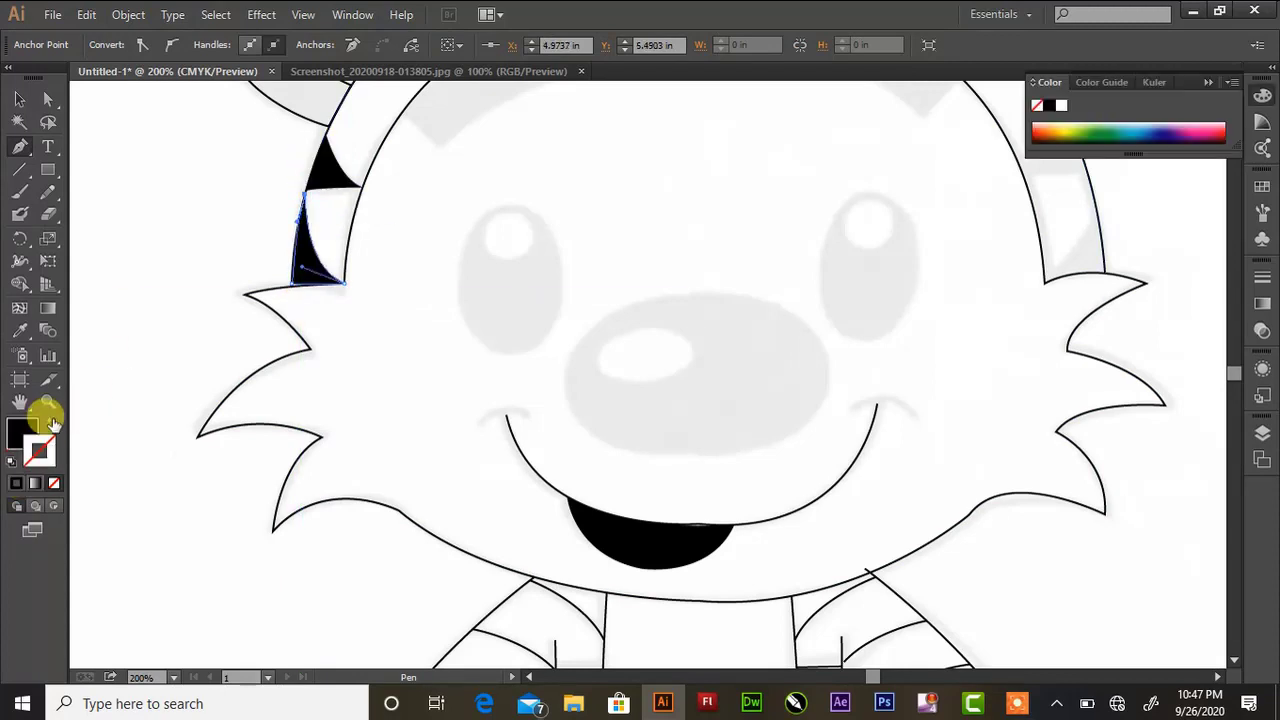
left_click(21, 102)
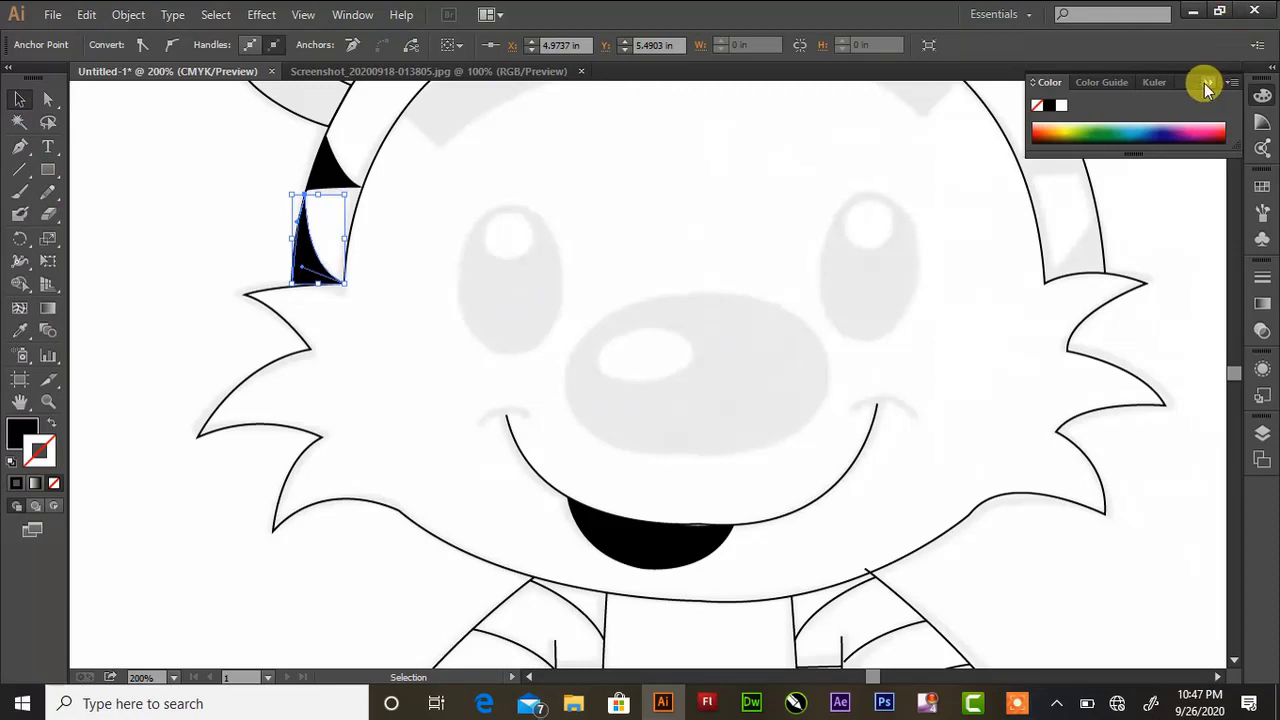
left_click(1207, 84)
left_click(20, 146)
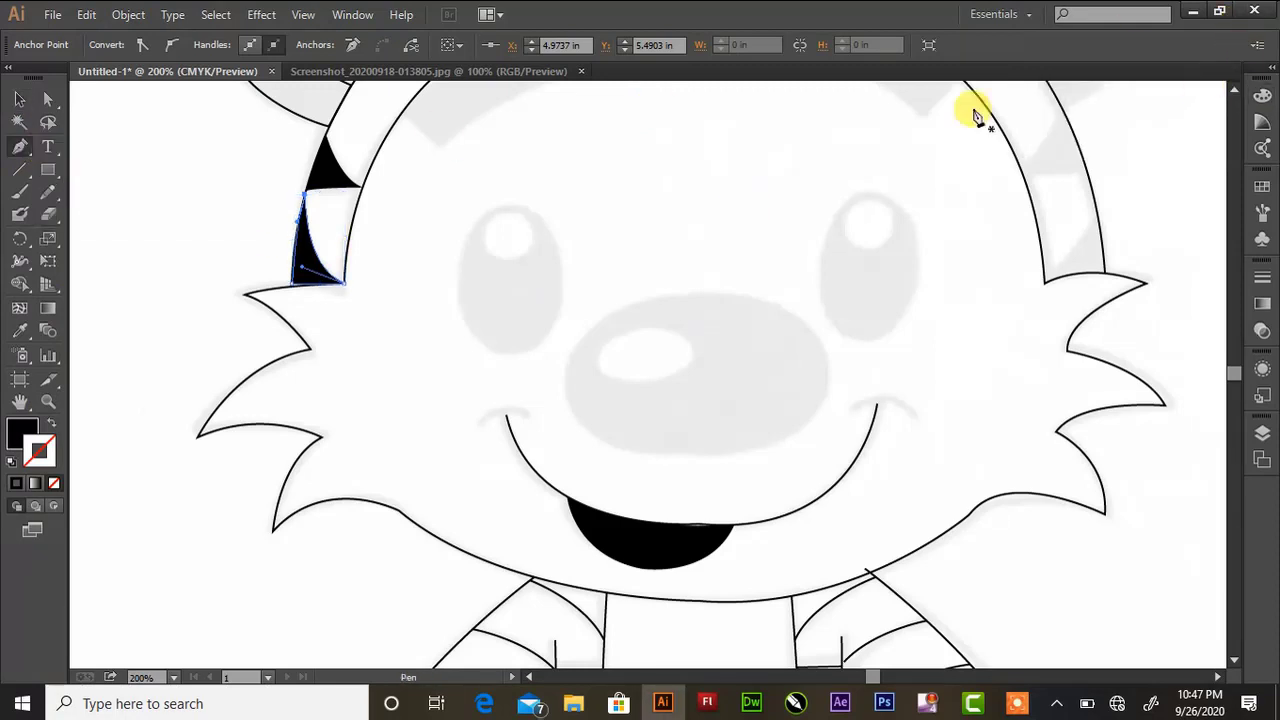
- Draw two black triangular stripes on the head's right side
left_click_drag(1065, 115, 1030, 183)
left_click(1020, 172)
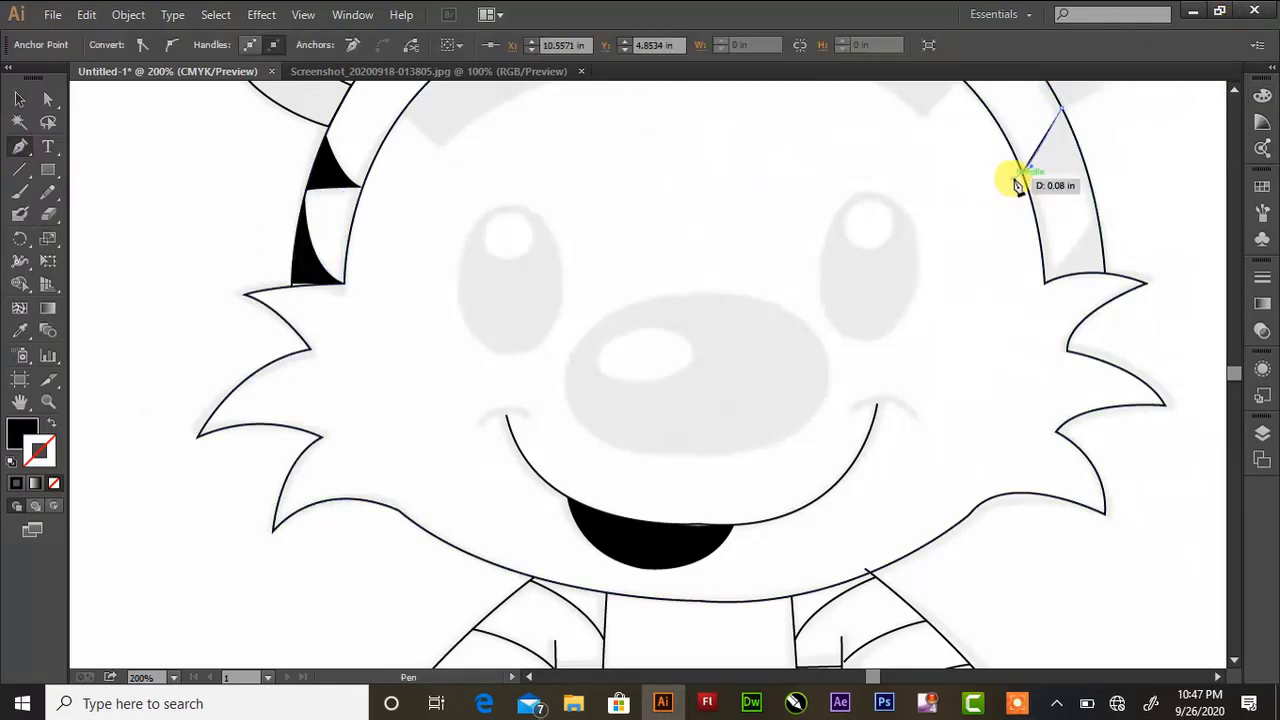
left_click(1085, 168)
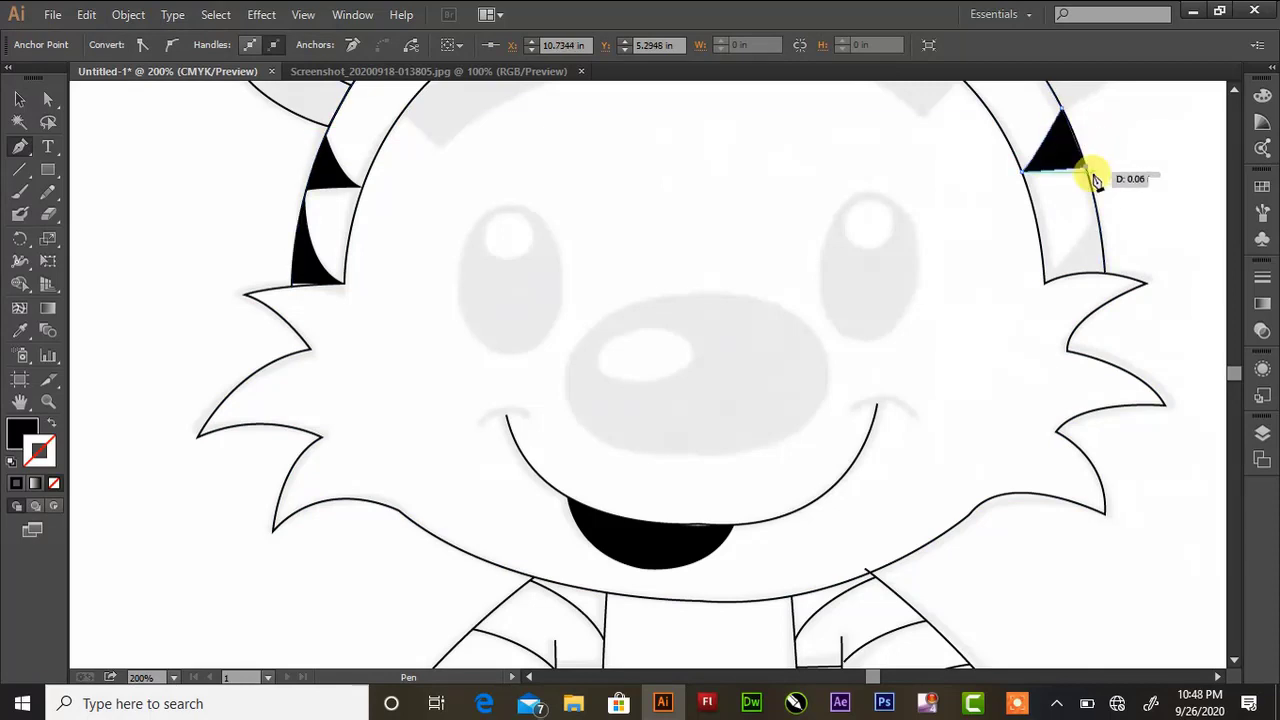
left_click_drag(1065, 128, 1086, 171)
left_click(1097, 217)
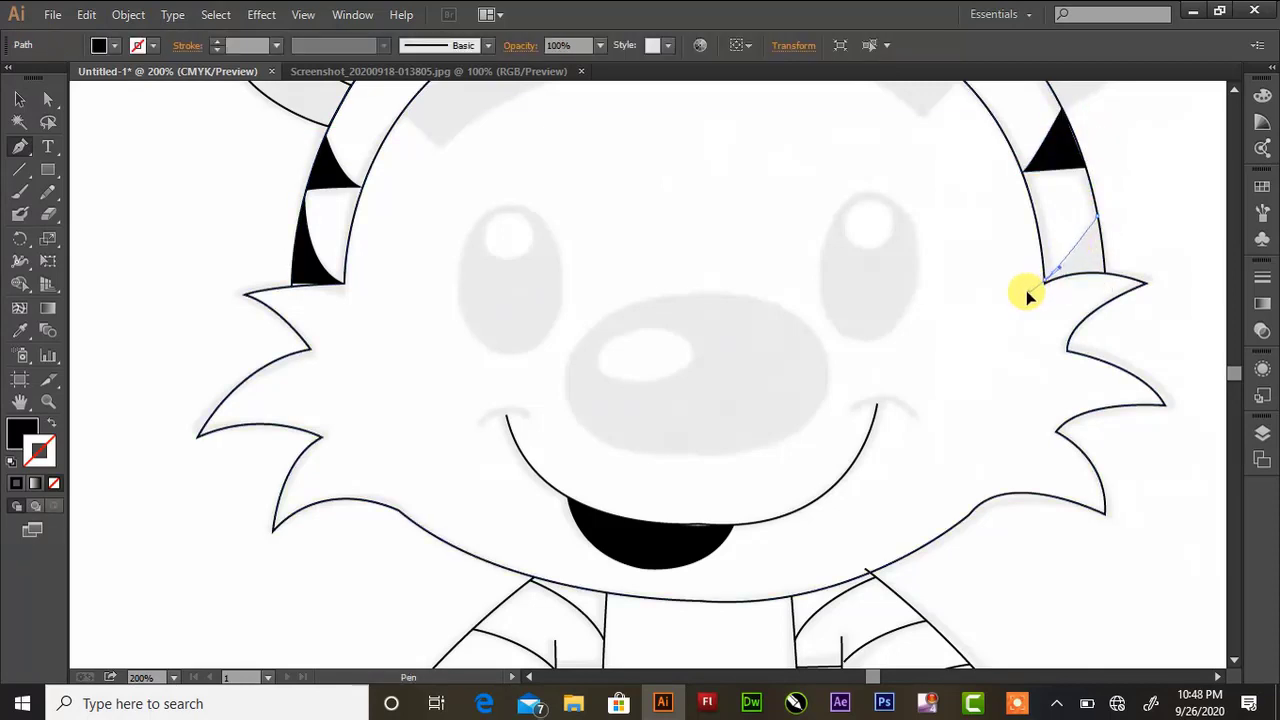
left_click(1045, 285)
left_click(1104, 272)
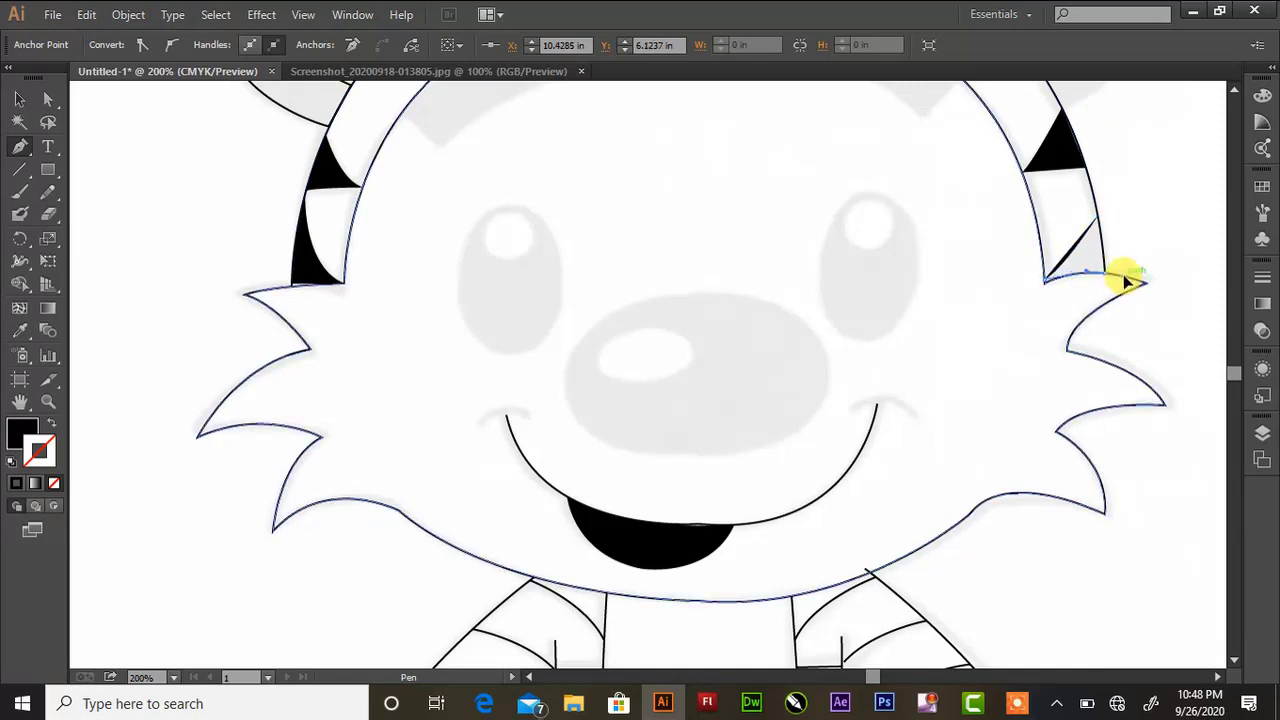
left_click(48, 98)
left_click(158, 168)
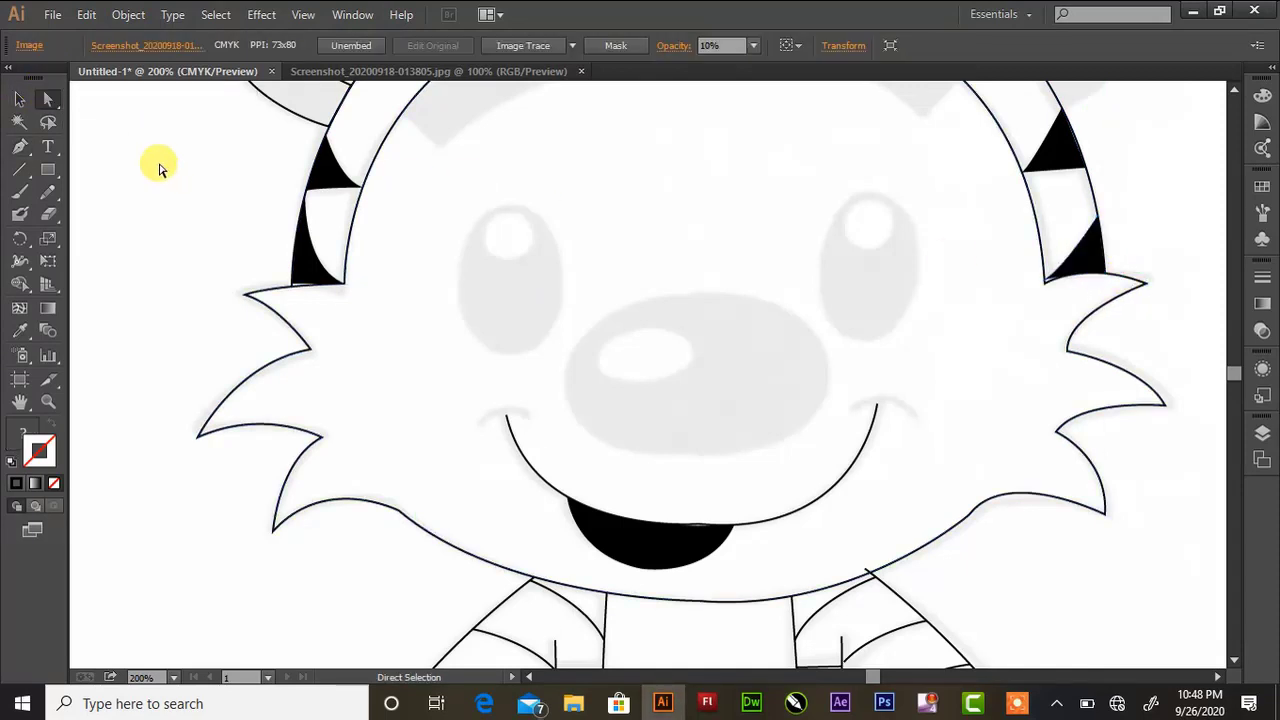
- Draw the left eye oval with a small white-outlined highlight oval inside it
key("l")
left_click_drag(461, 194, 560, 348)
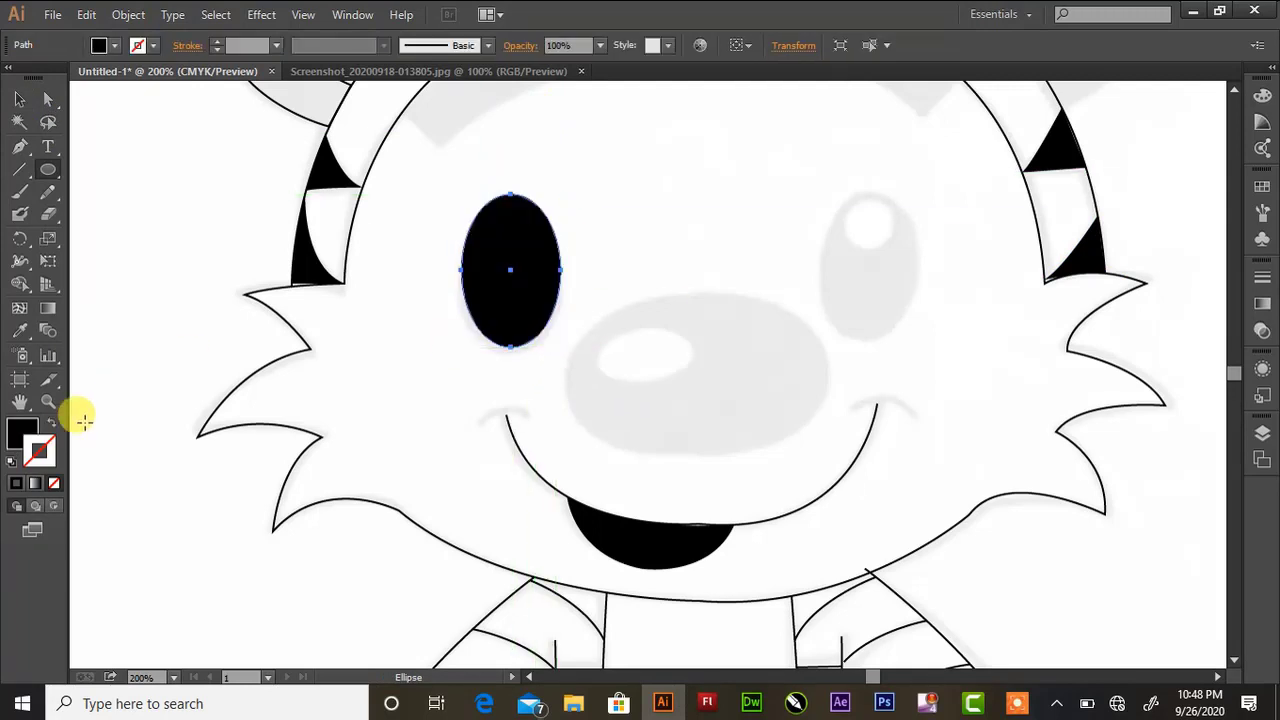
left_click(49, 424)
left_click_drag(485, 213, 535, 260)
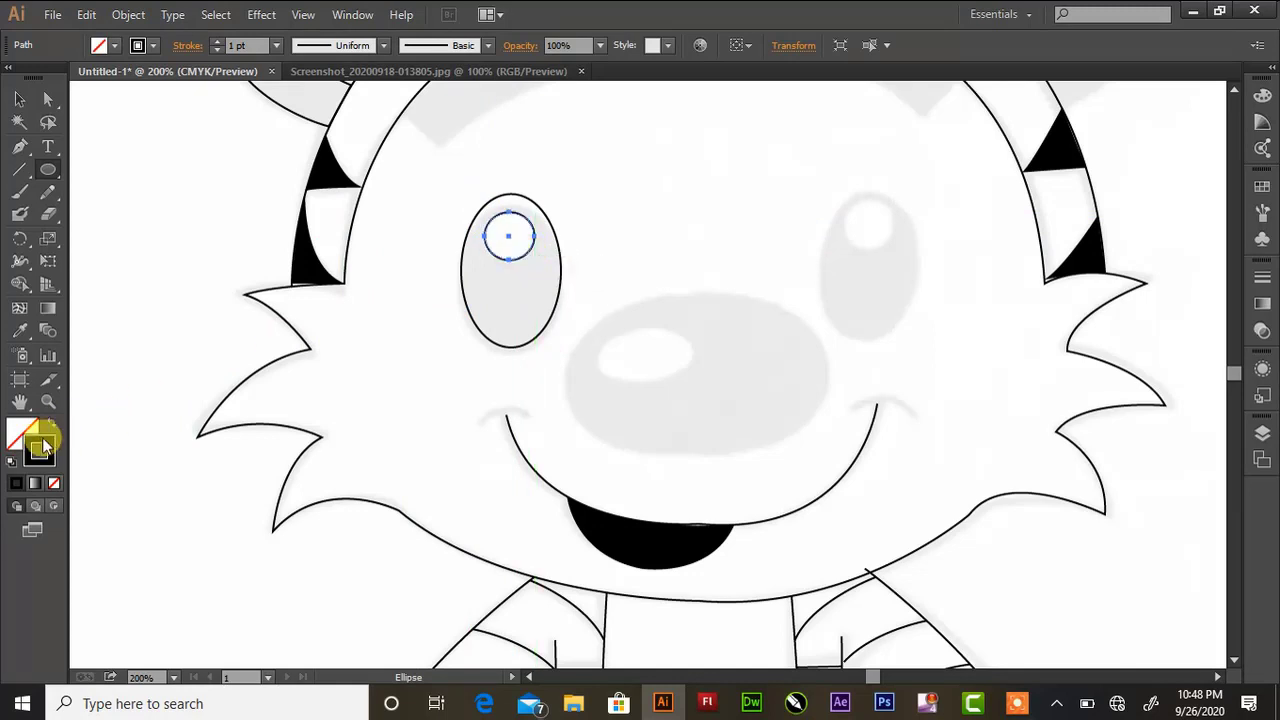
double_click(43, 447)
left_click_drag(449, 343, 400, 223)
left_click(837, 231)
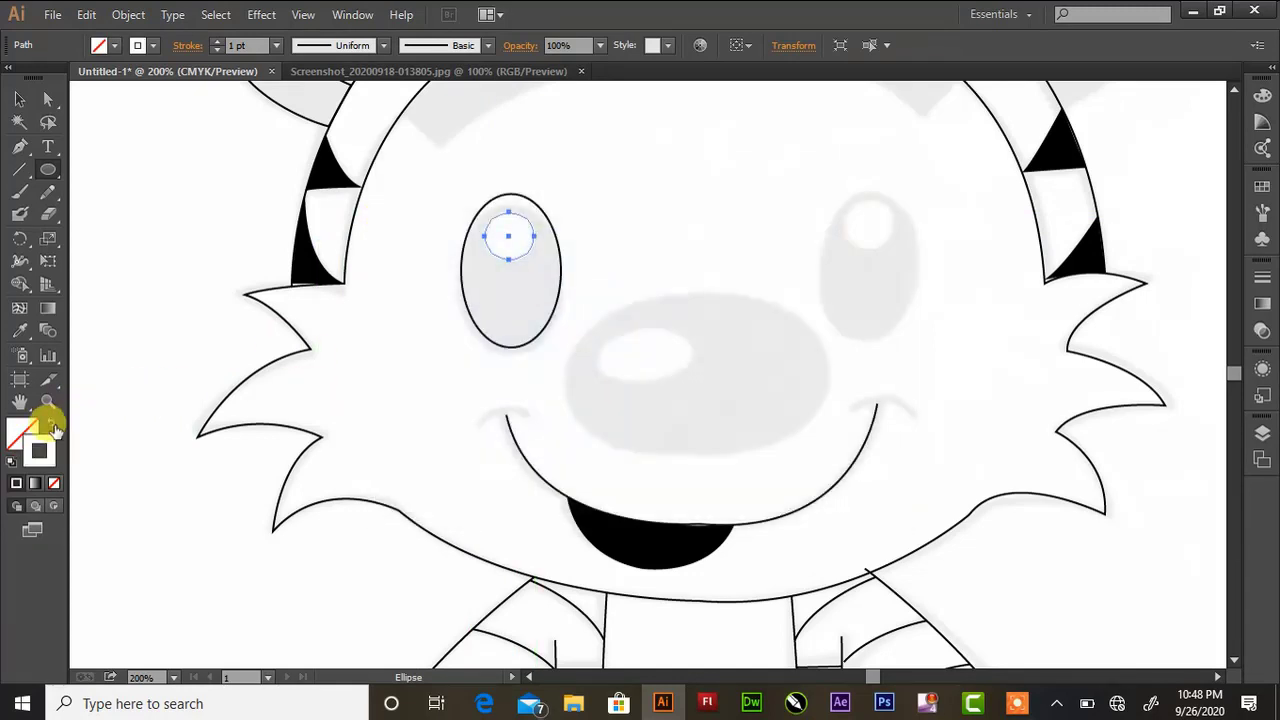
- Fill the eye black, group it with its highlight, copy it onto the right eye, and draw the nose oval
left_click(19, 99)
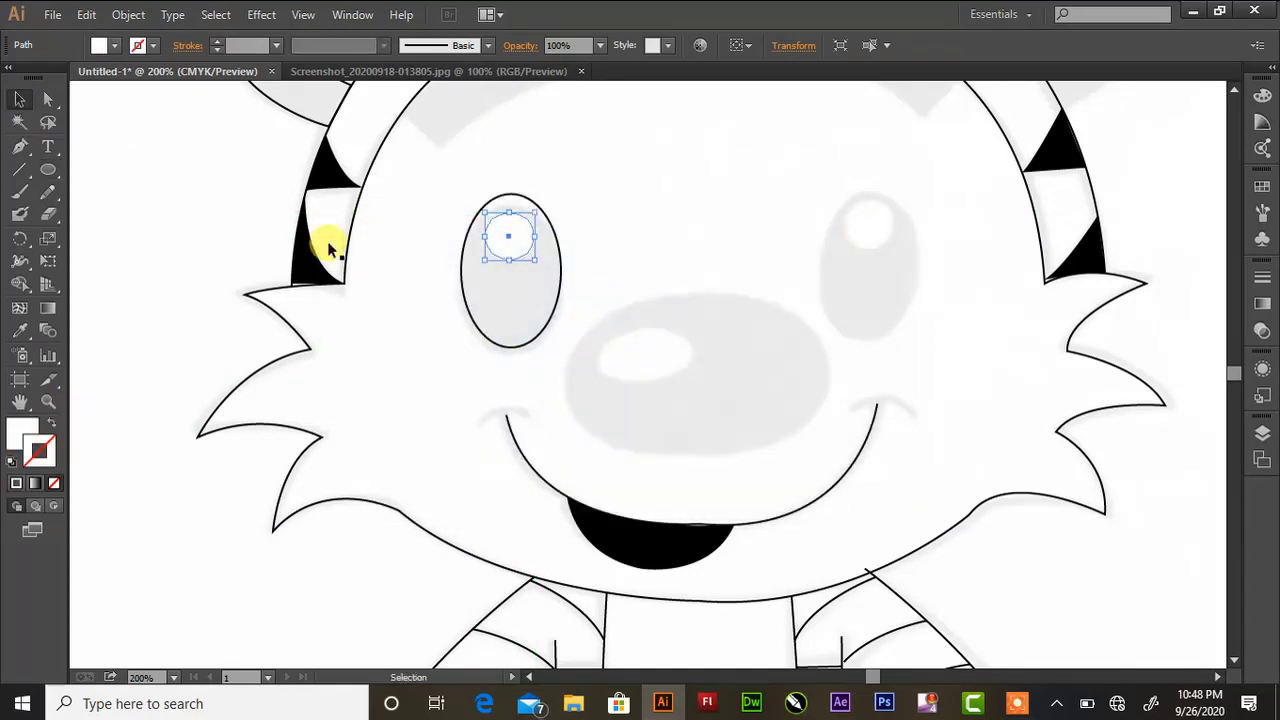
left_click(481, 340)
left_click(50, 425)
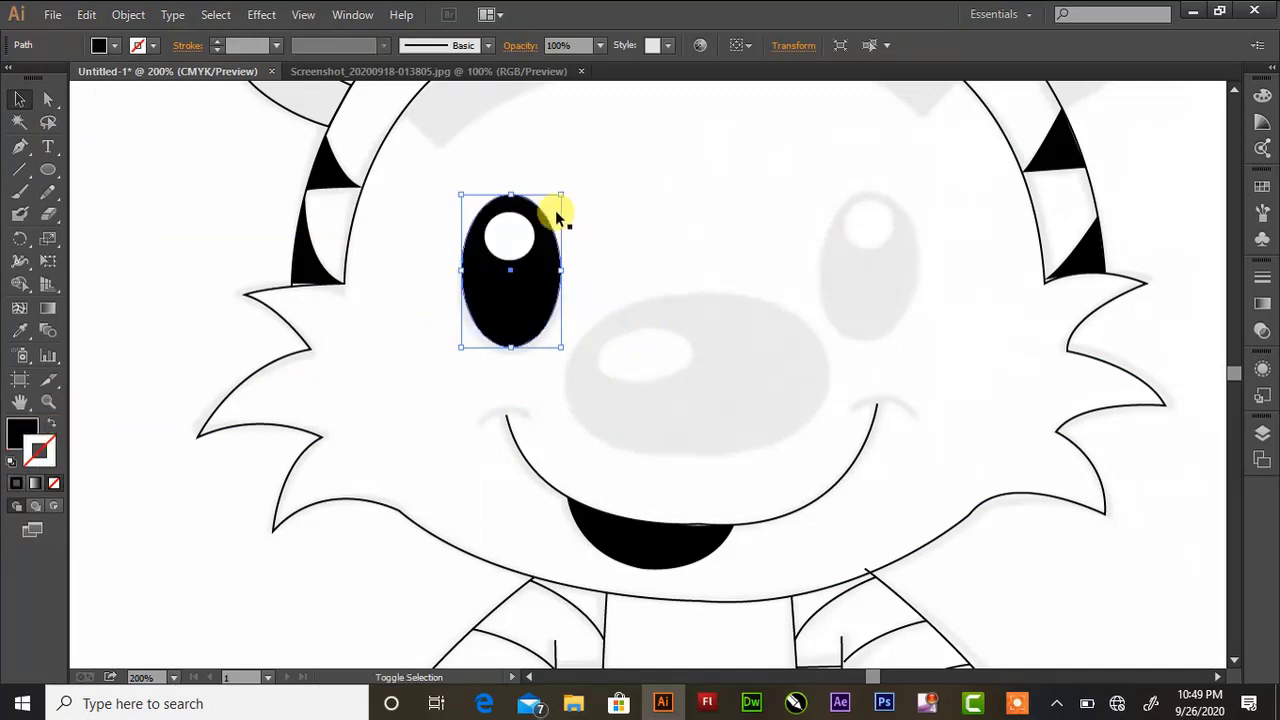
right_click(510, 232)
left_click(545, 325)
key("ctrl+c")
key("ctrl+v")
left_click_drag(624, 372, 846, 248)
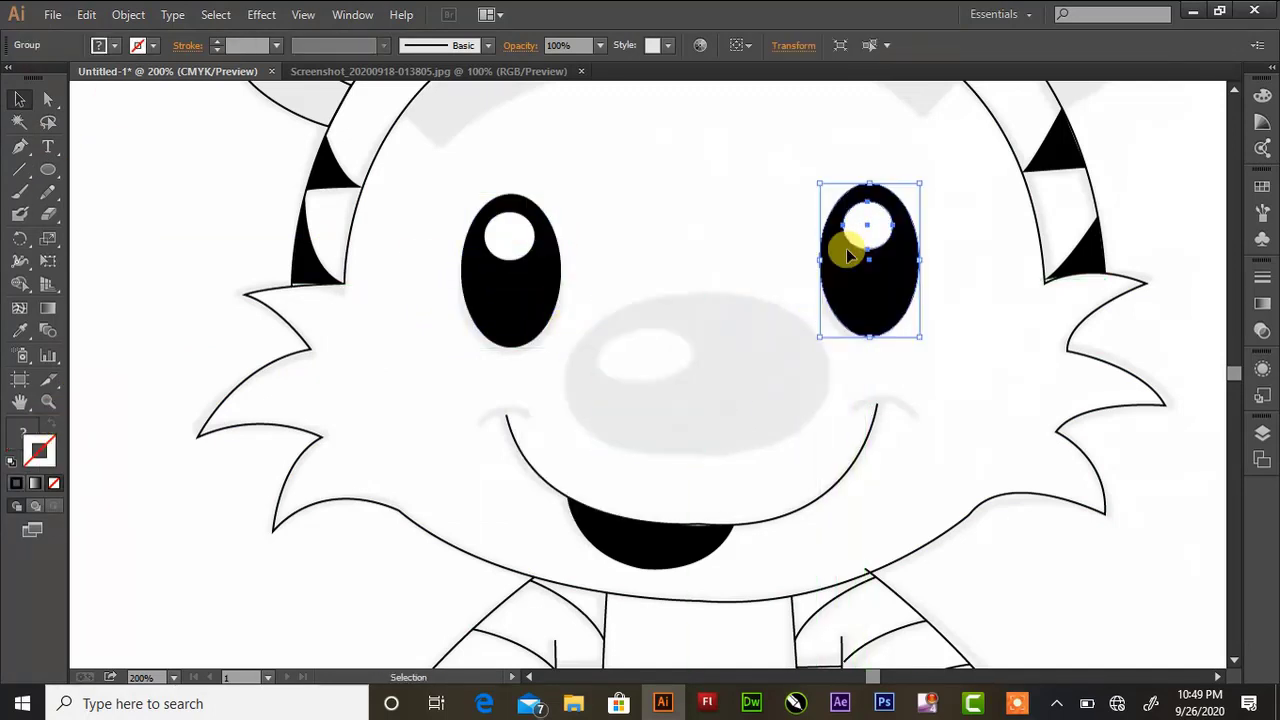
left_click(643, 203)
left_click(48, 169)
left_click_drag(562, 318, 826, 466)
- Fill the nose oval black and add a small white highlight oval in its upper left
key("Up")
key("Up")
key("Up")
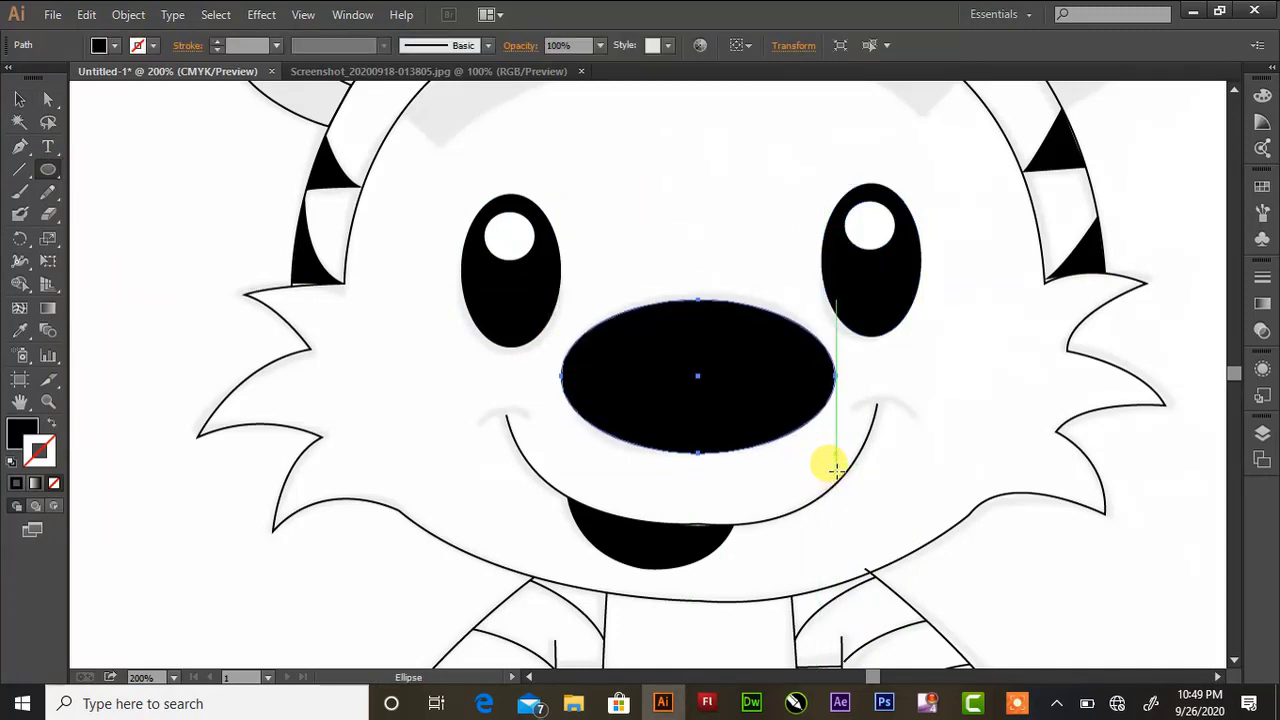
left_click(50, 423)
left_click_drag(591, 334, 691, 386)
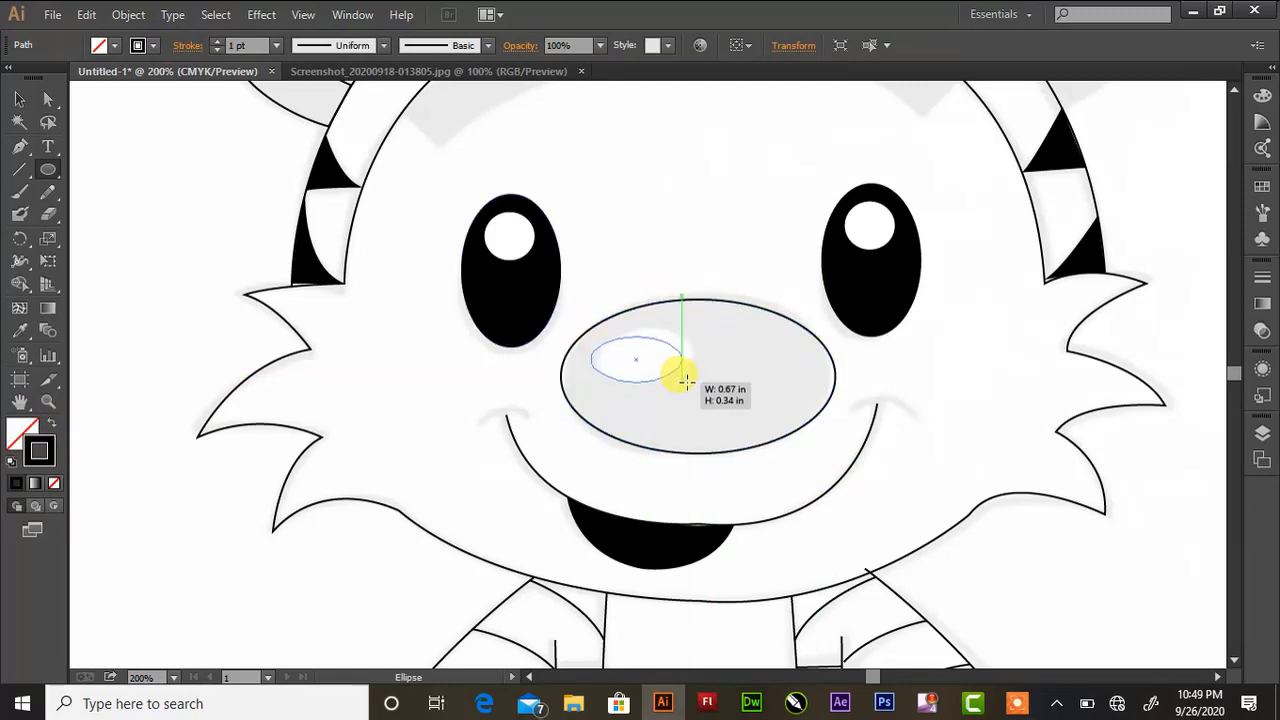
double_click(48, 450)
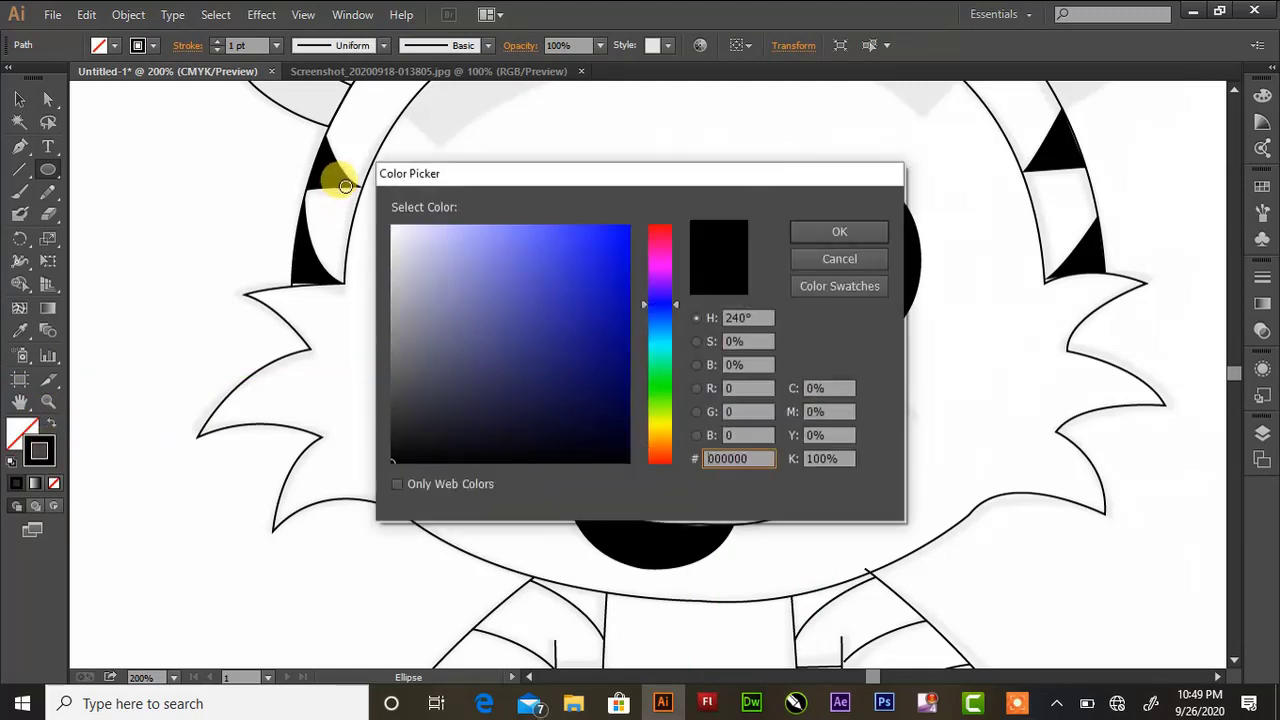
left_click(392, 220)
left_click(835, 231)
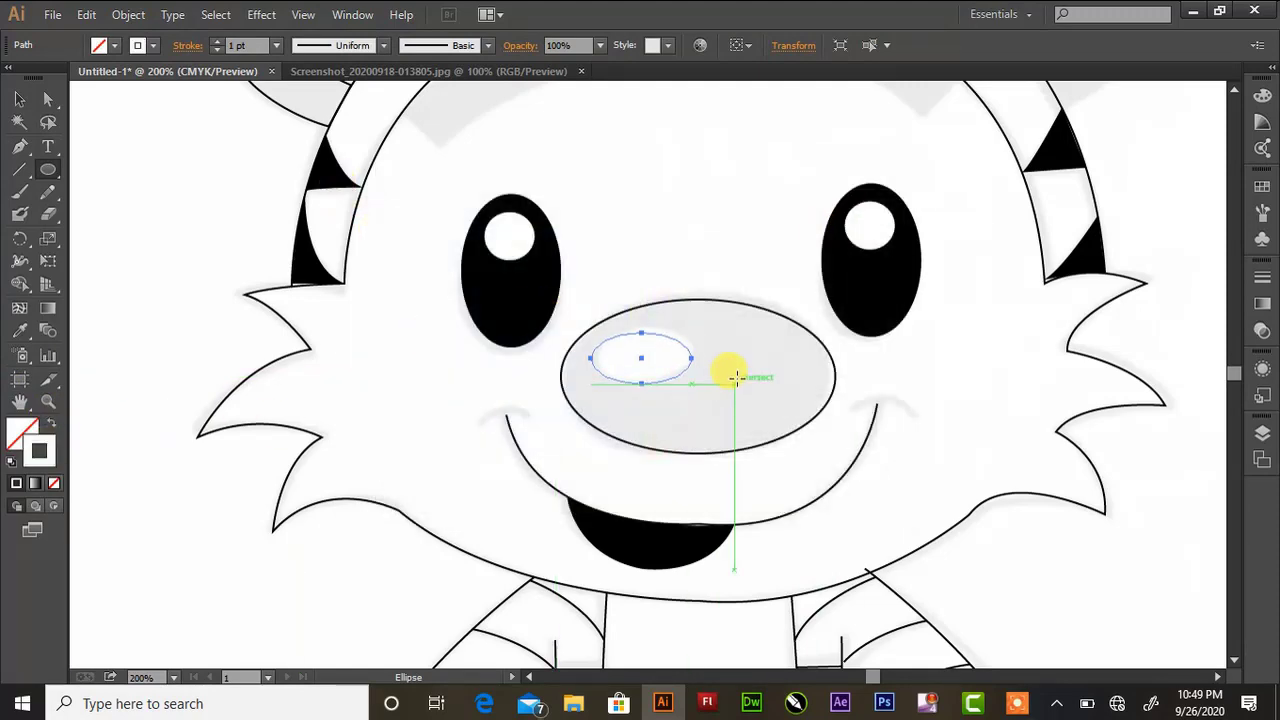
left_click(19, 99)
left_click(666, 300)
left_click(51, 423)
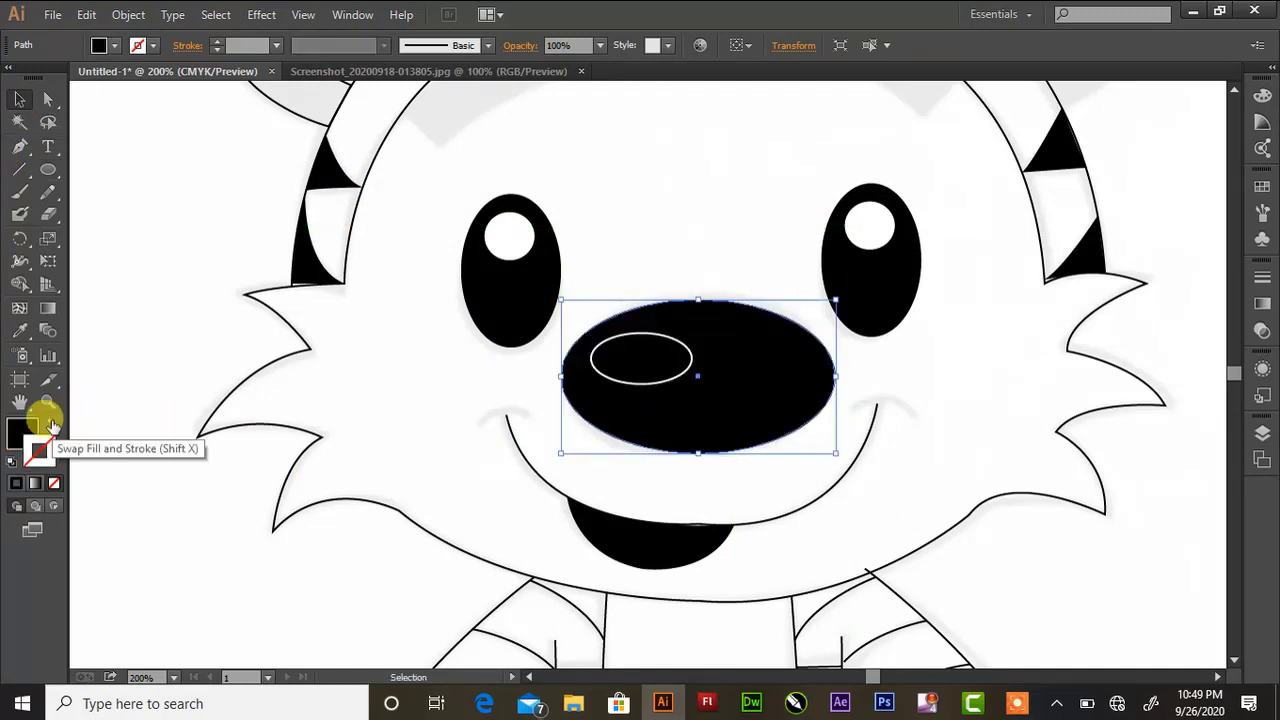
left_click(632, 386)
left_click(51, 423)
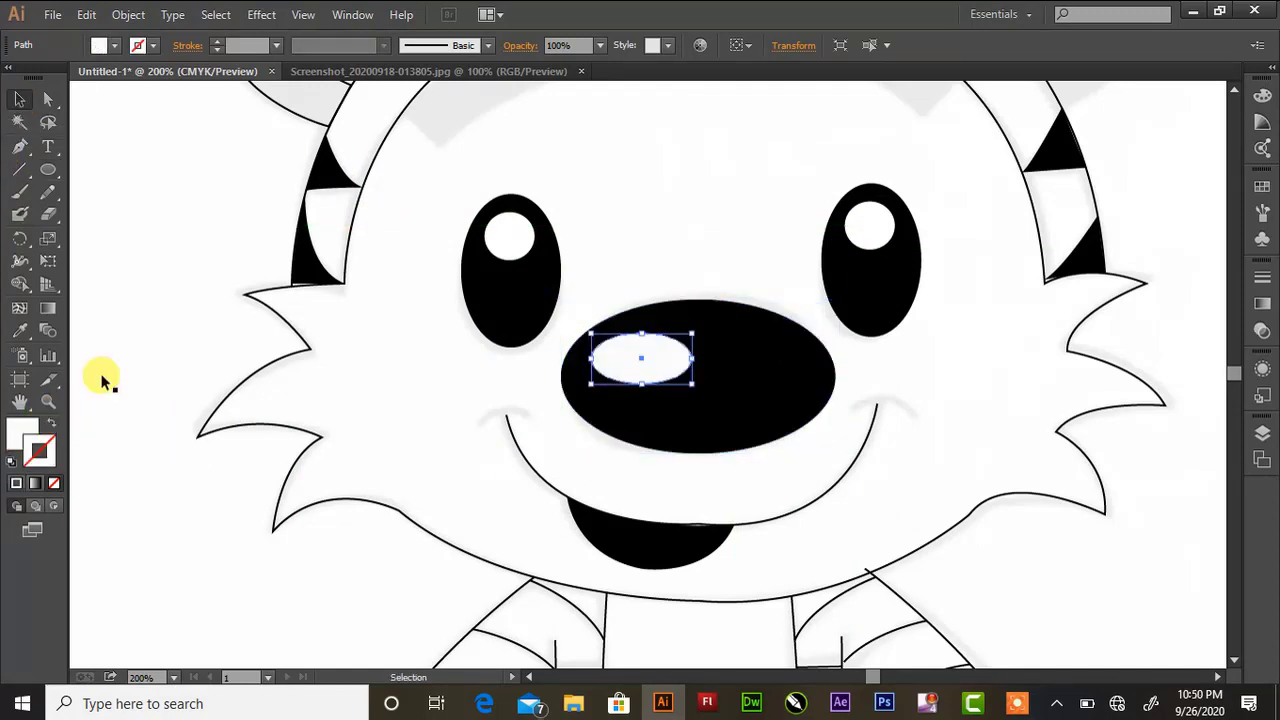
left_click(568, 287)
- Draw a closed curved band across the forehead and fill it black
scroll(1240, 95, "up", 5)
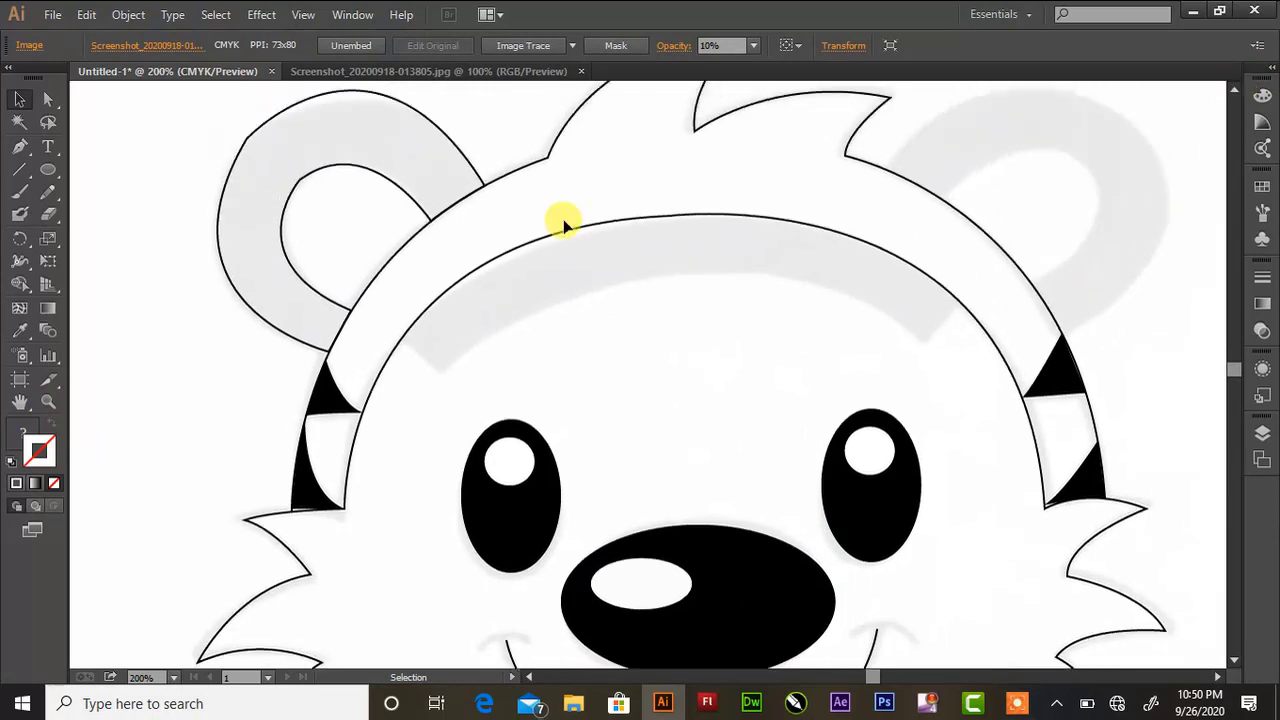
left_click(18, 150)
left_click_drag(405, 333, 438, 364)
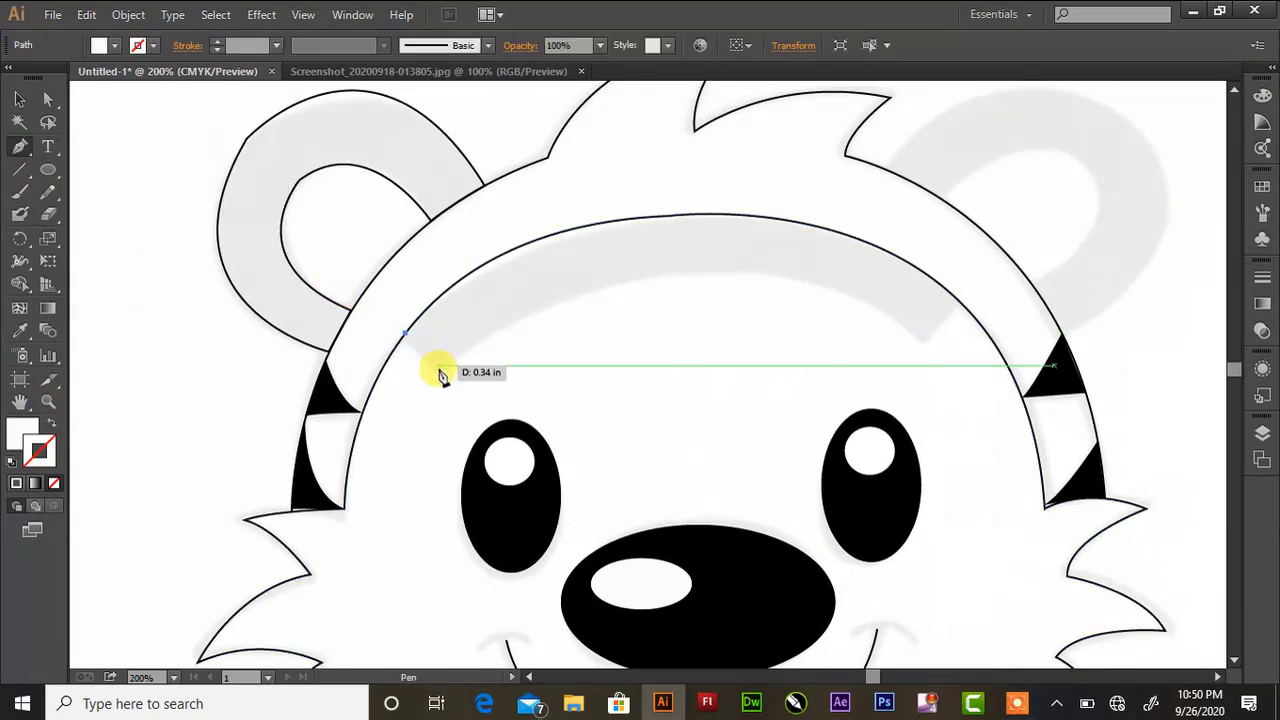
left_click_drag(921, 341, 1175, 508)
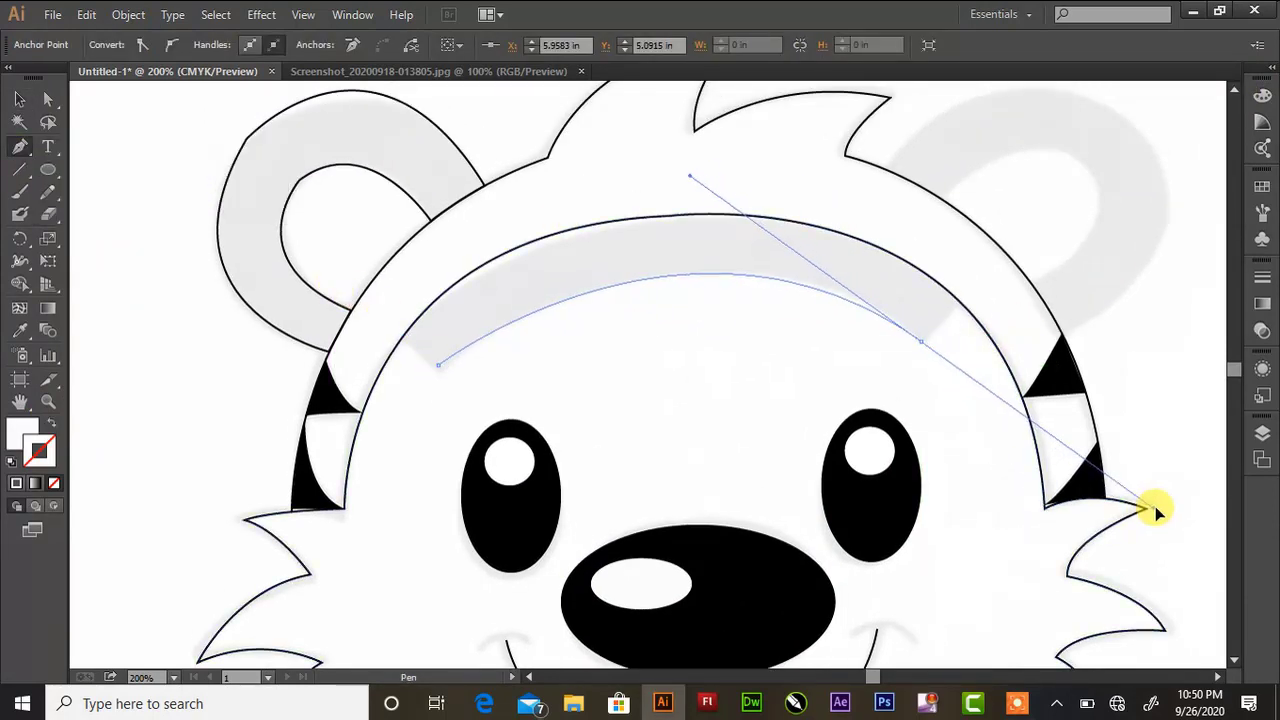
left_click(921, 341)
left_click(958, 300)
left_click_drag(405, 333, 161, 585)
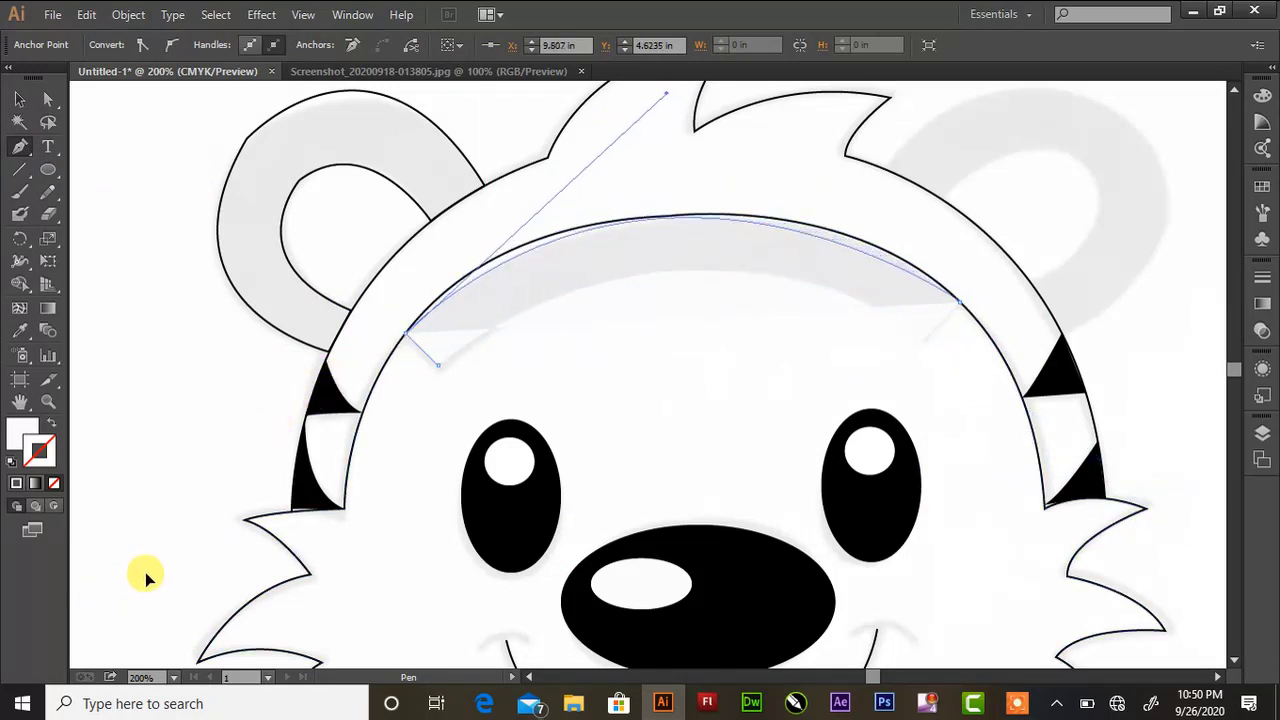
left_click_drag(161, 585, 140, 580)
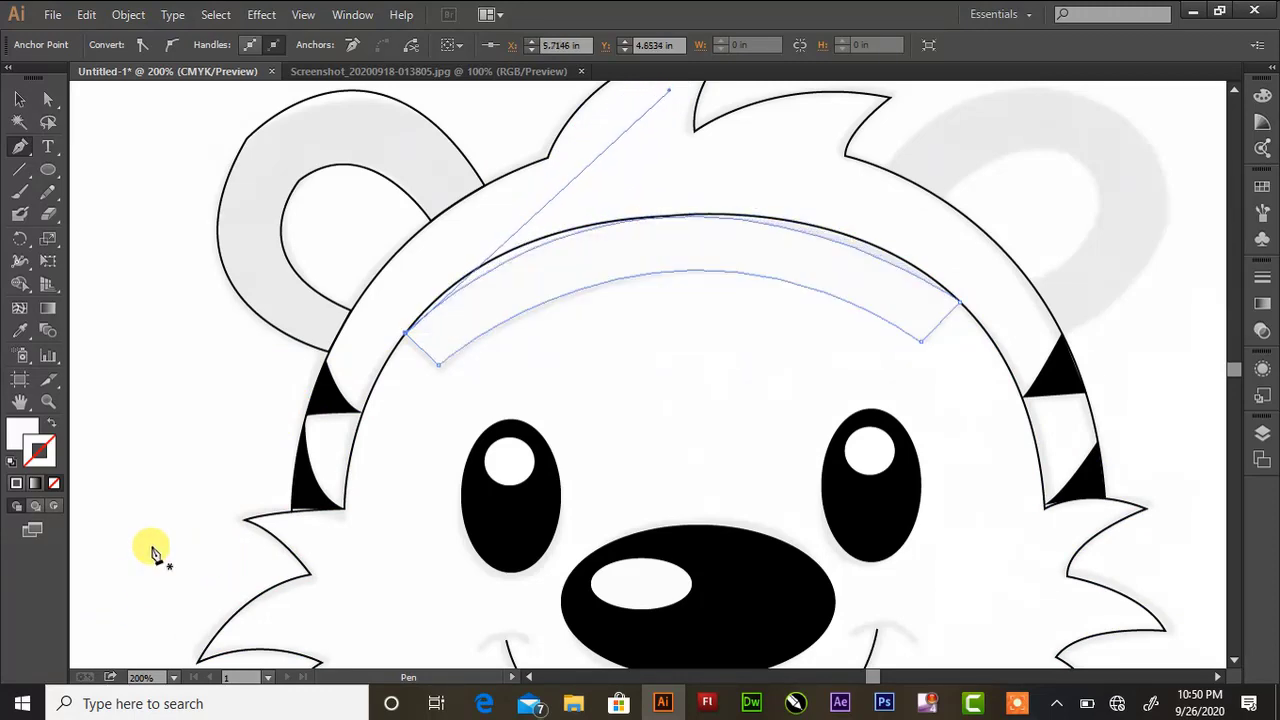
double_click(30, 435)
left_click(606, 474)
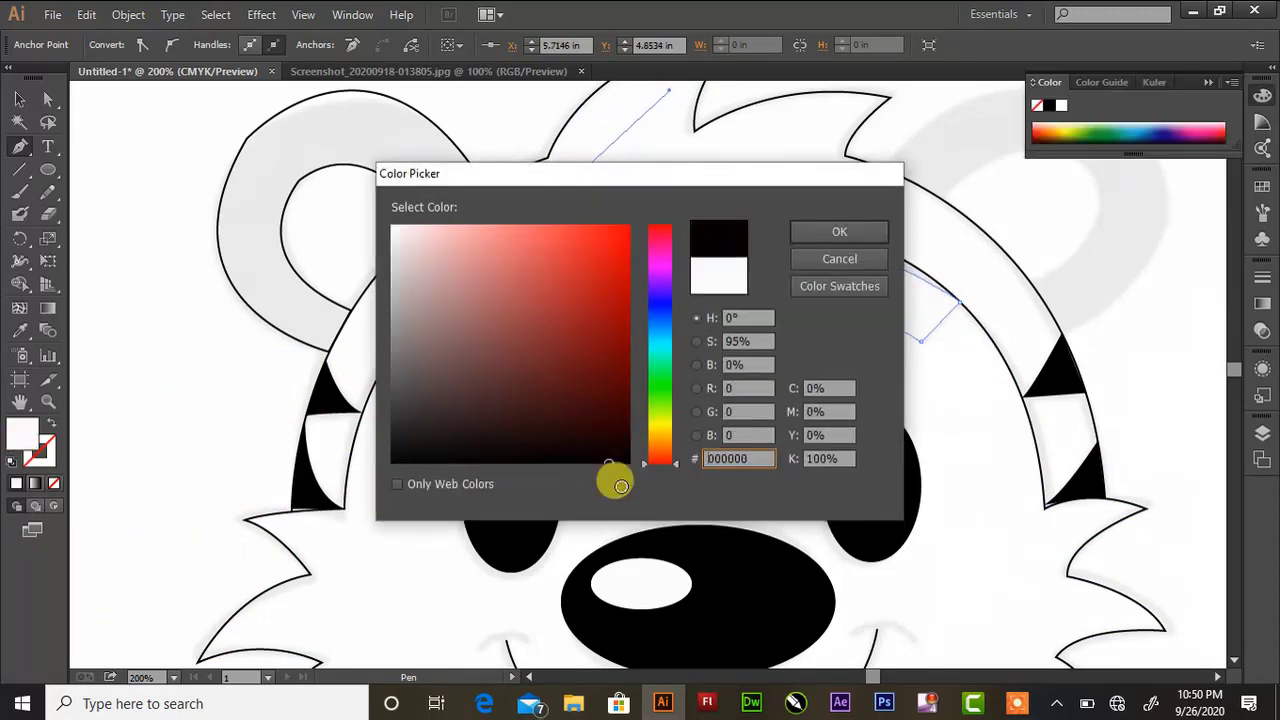
left_click(829, 240)
- Nudge the forehead stripe up and reposition its end anchors to follow the head band
left_click_drag(48, 99, 72, 115)
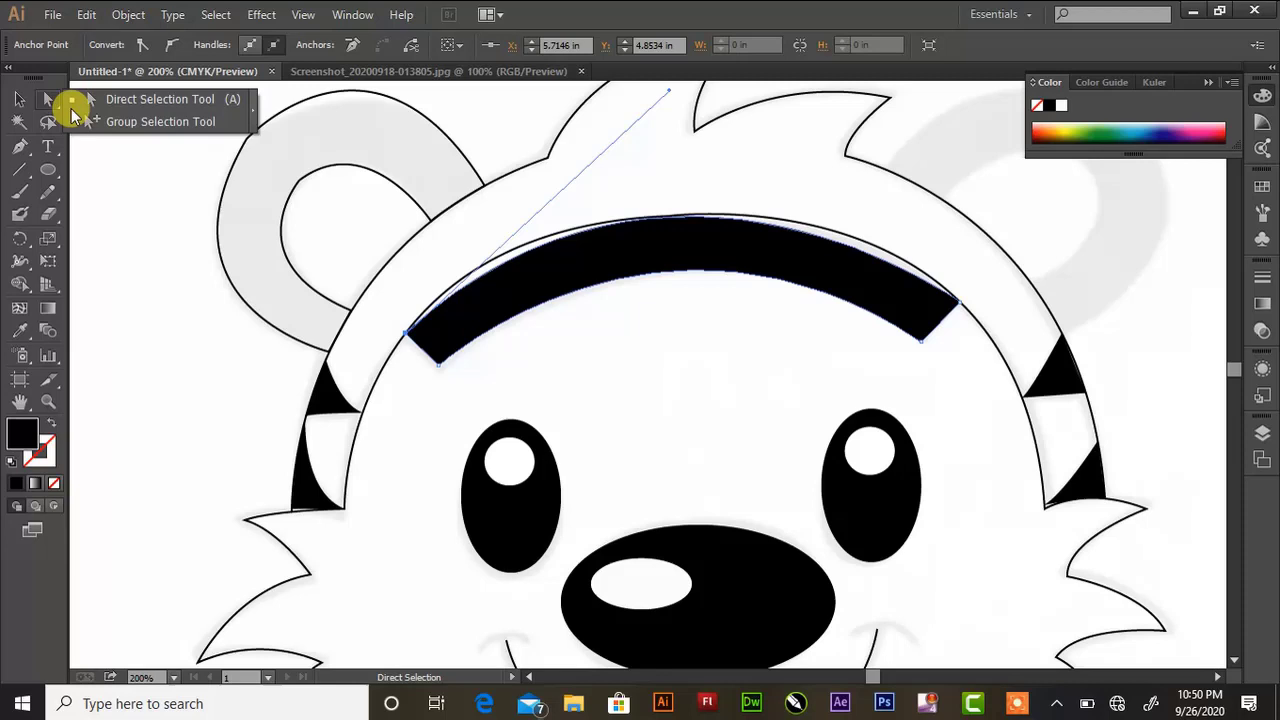
left_click(410, 336)
scroll(673, 100, "up", 2)
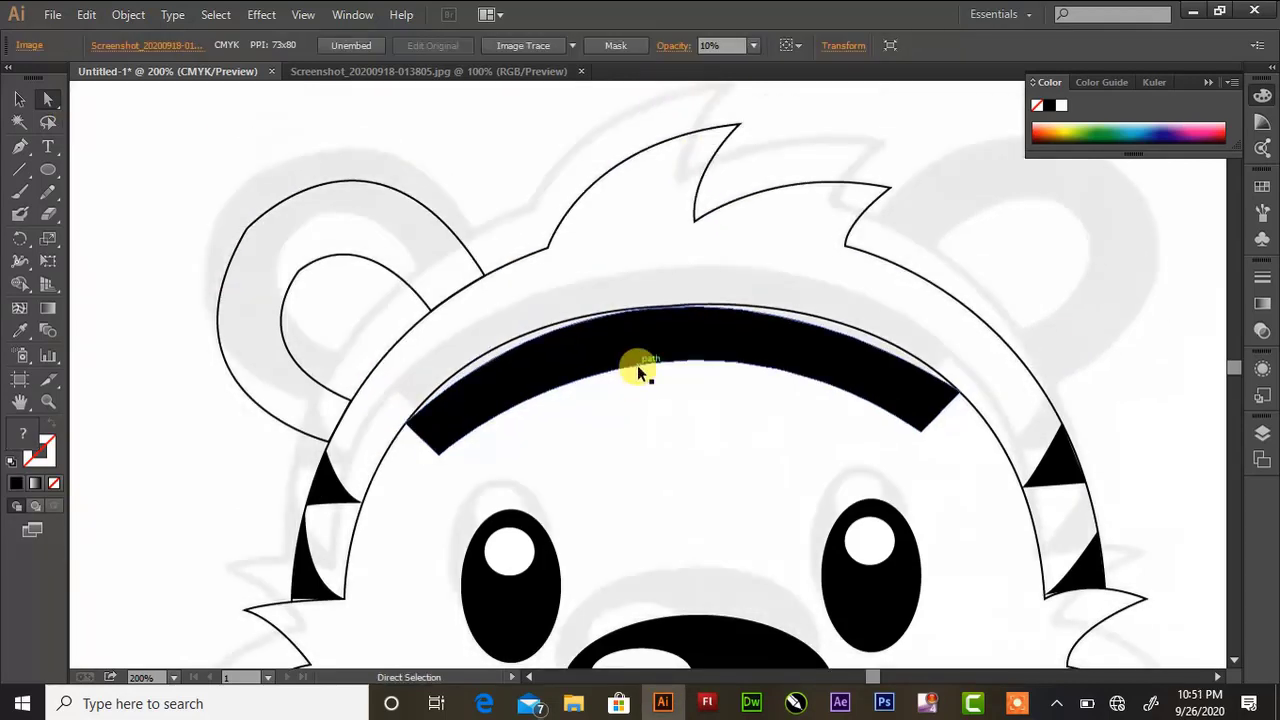
key("Up")
key("Up")
key("Up")
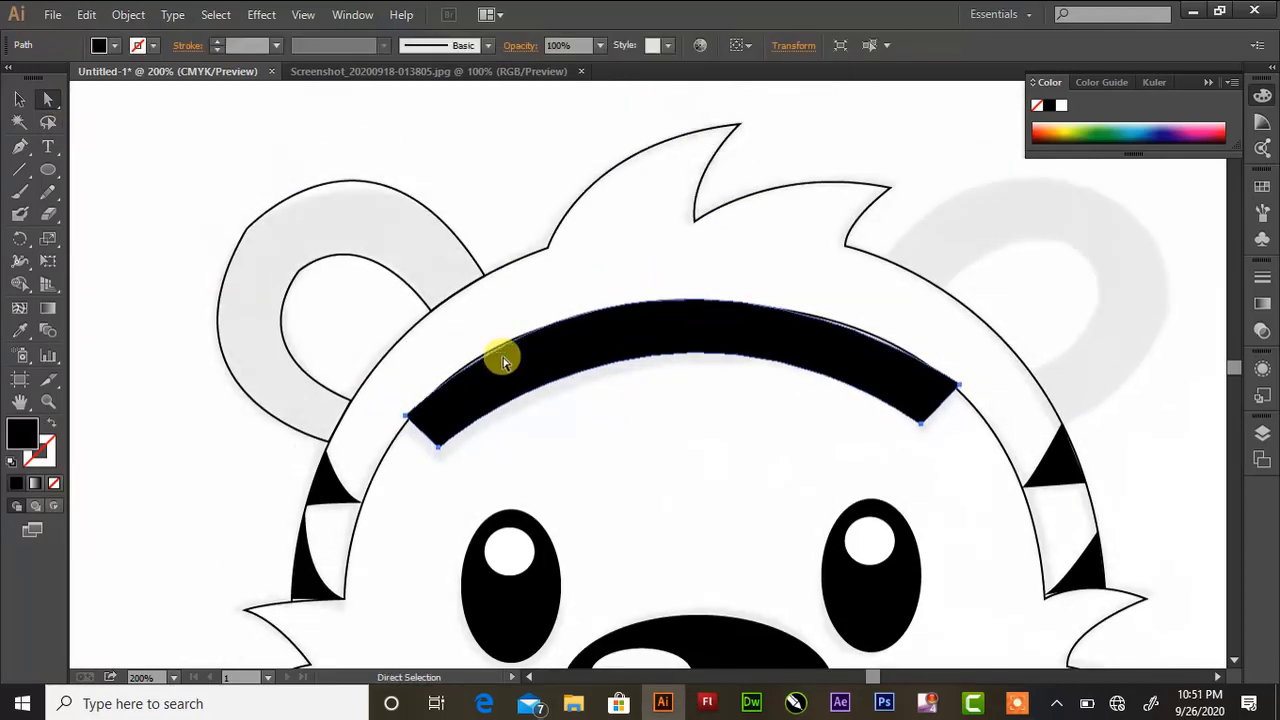
key("Up")
left_click(958, 384)
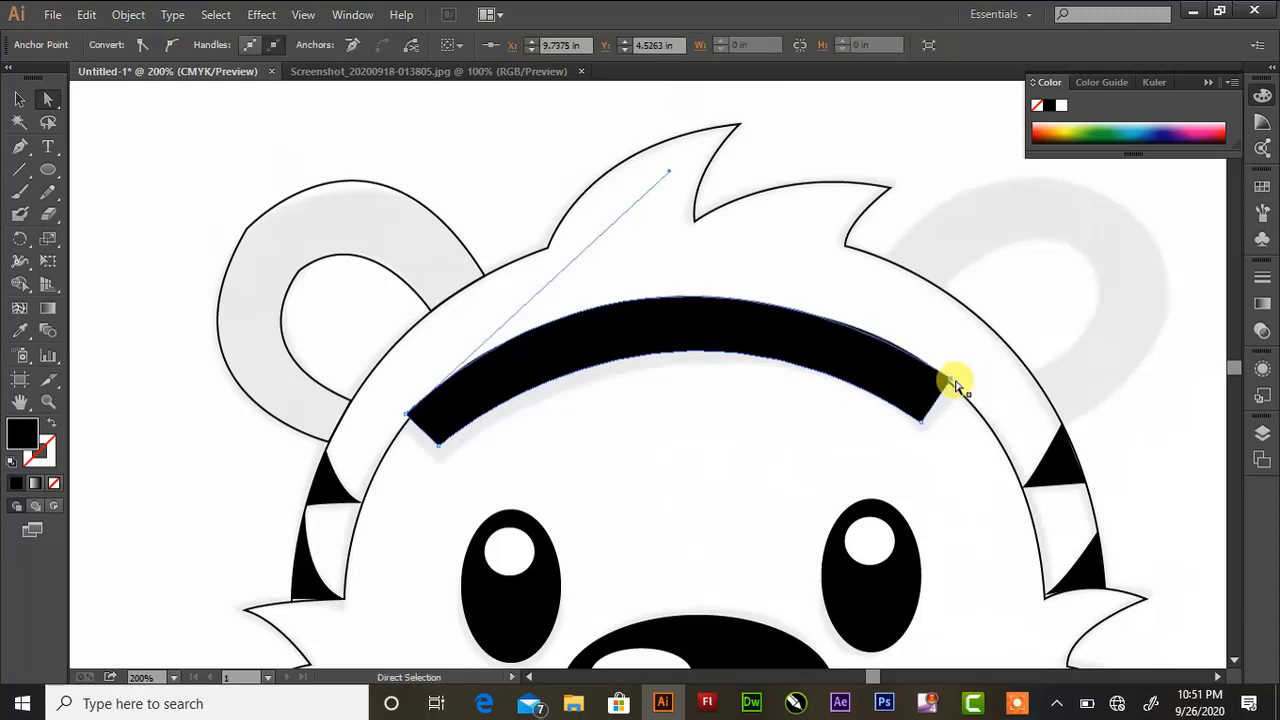
left_click_drag(400, 420, 410, 418)
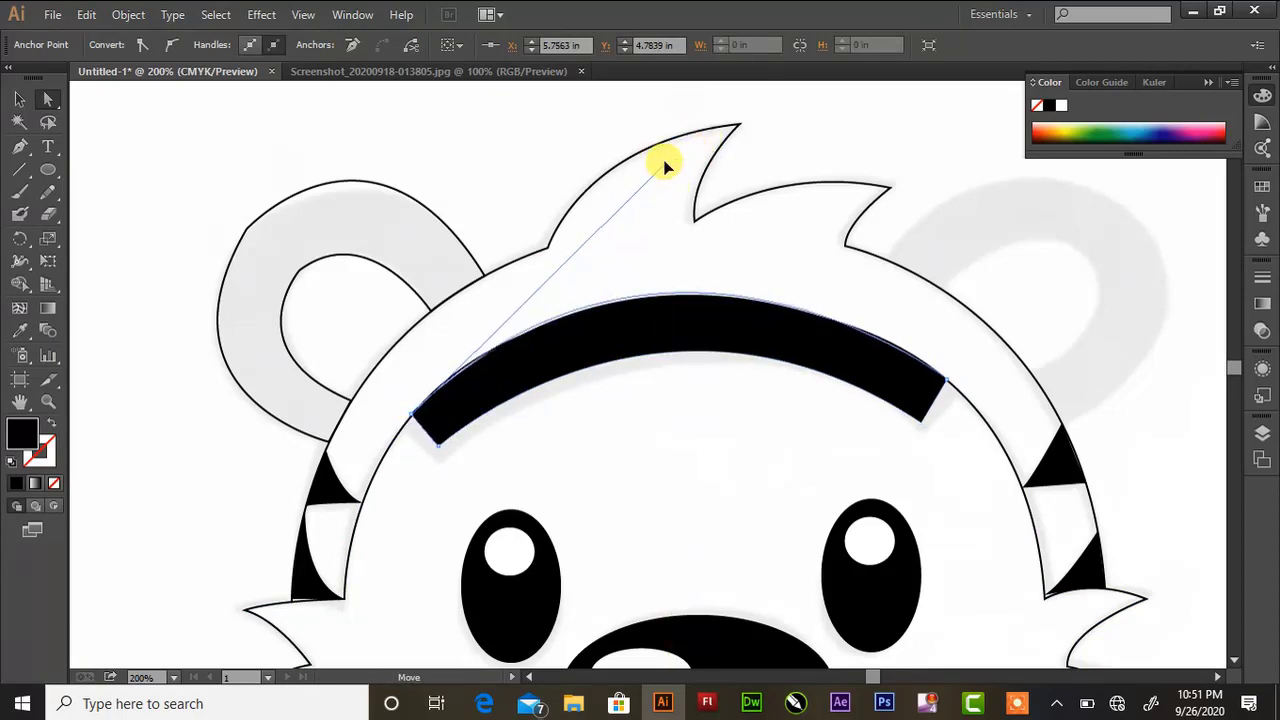
left_click(665, 205)
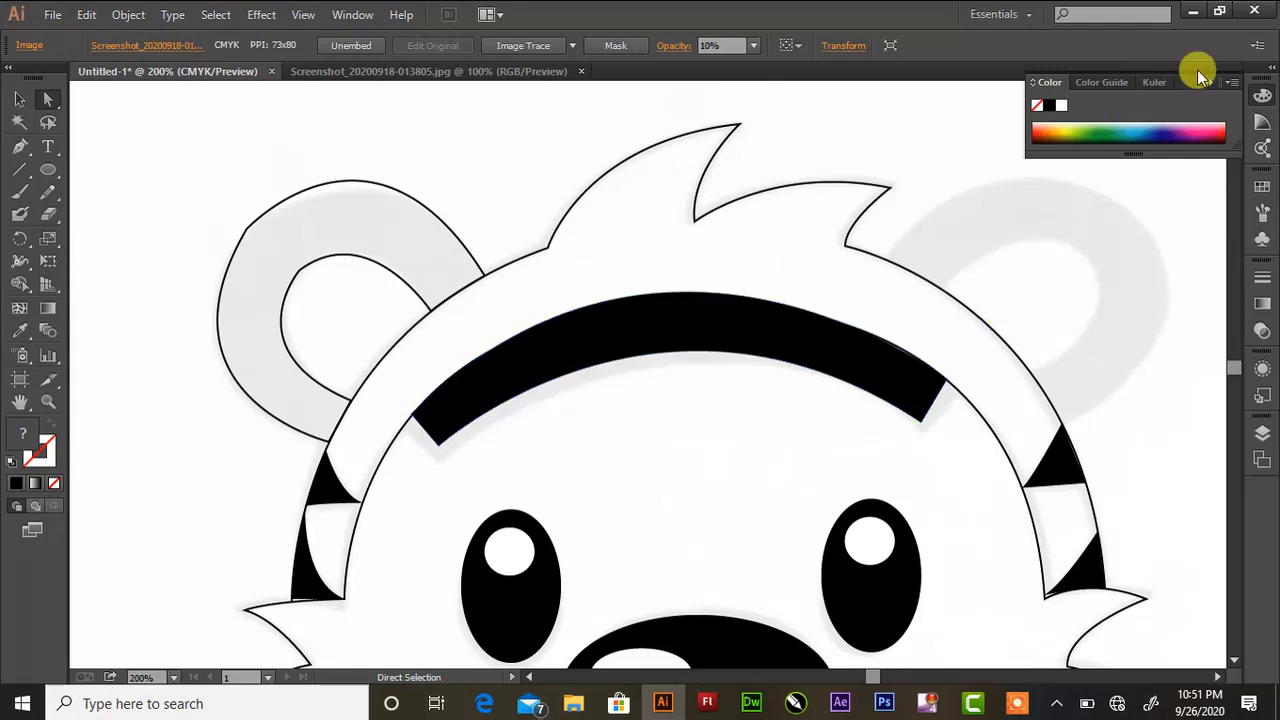
- Select the left ear path and swap it to a solid black fill with no outline
left_click(277, 198)
left_click_drag(373, 97, 380, 493)
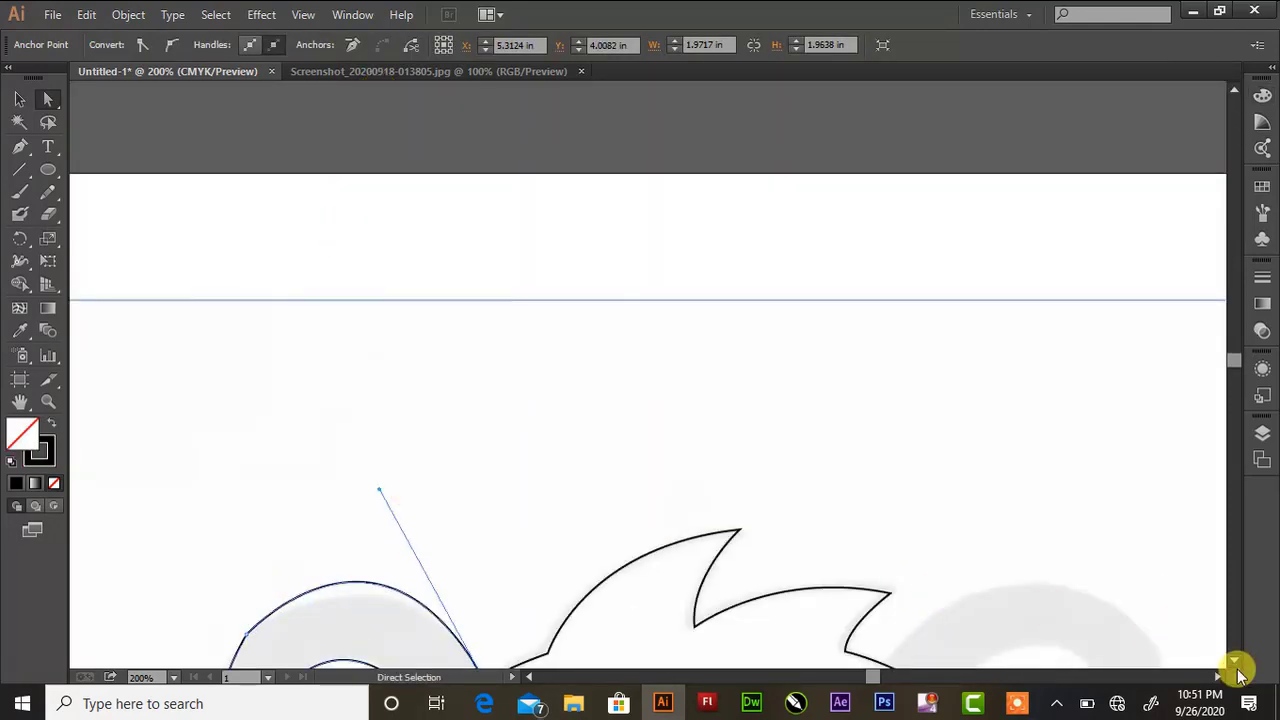
scroll(1234, 660, "up", 2)
scroll(1234, 660, "up", 3)
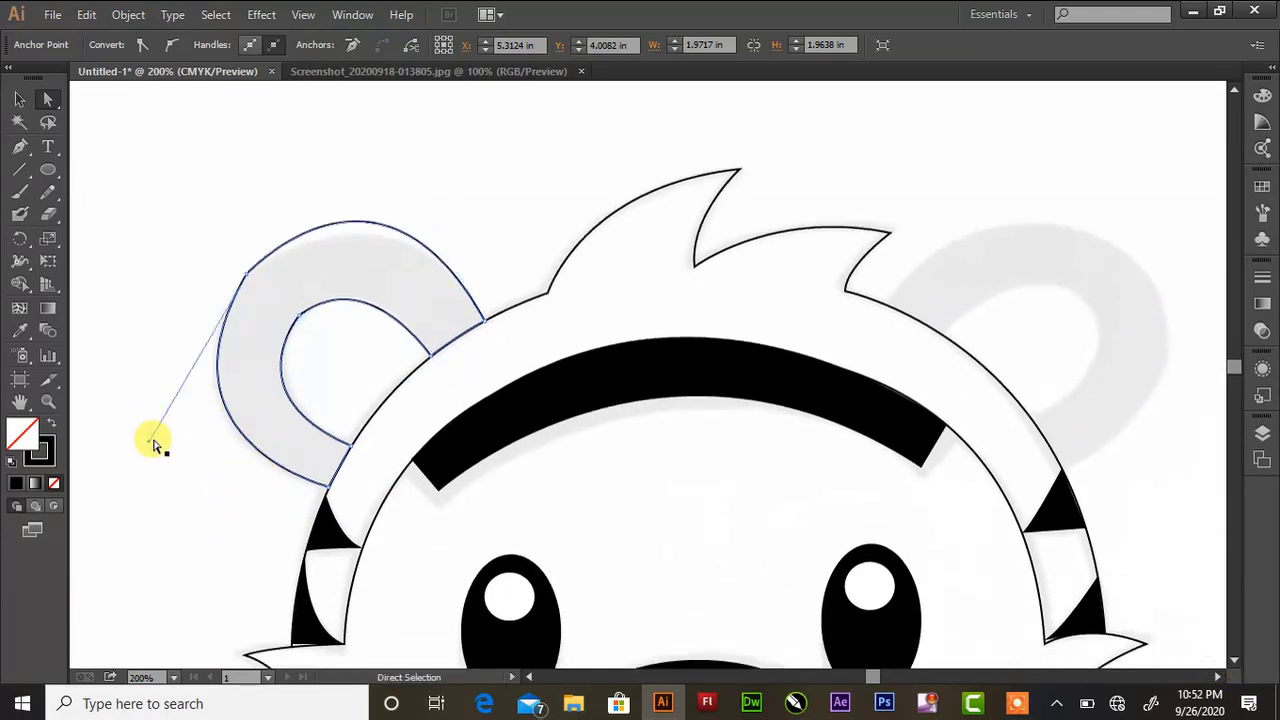
left_click(172, 442)
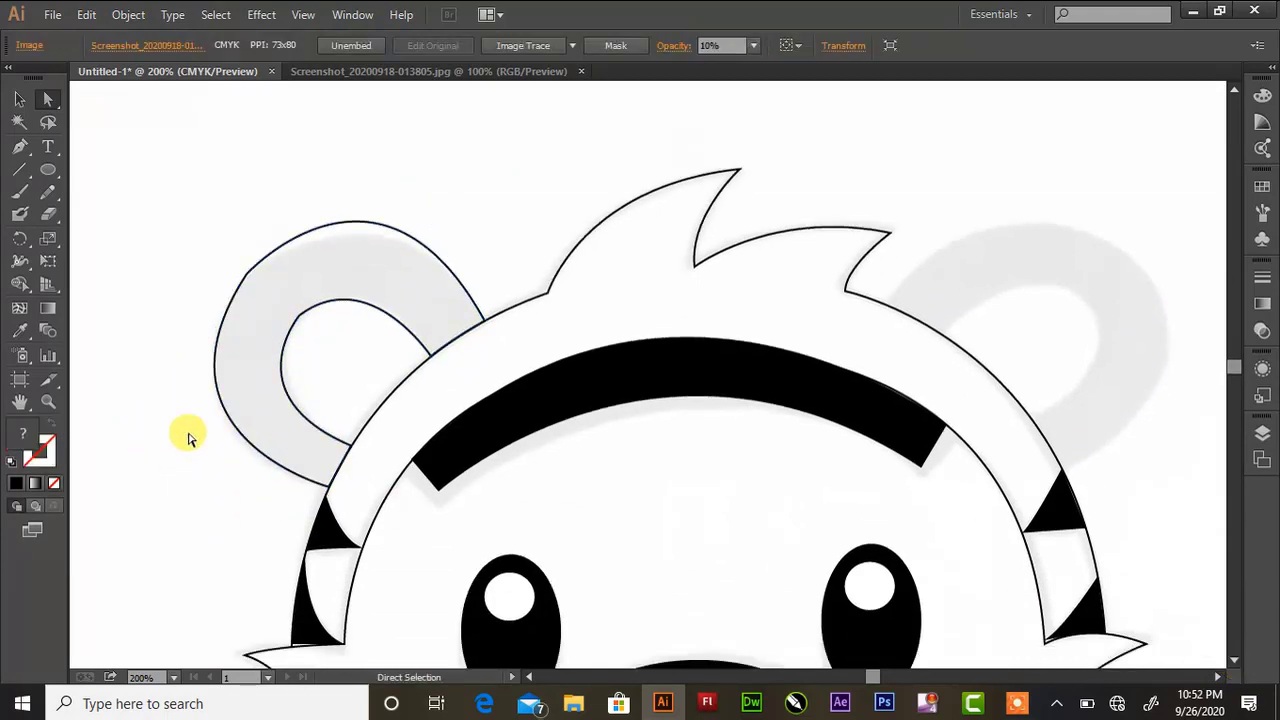
left_click(306, 315)
left_click(451, 226)
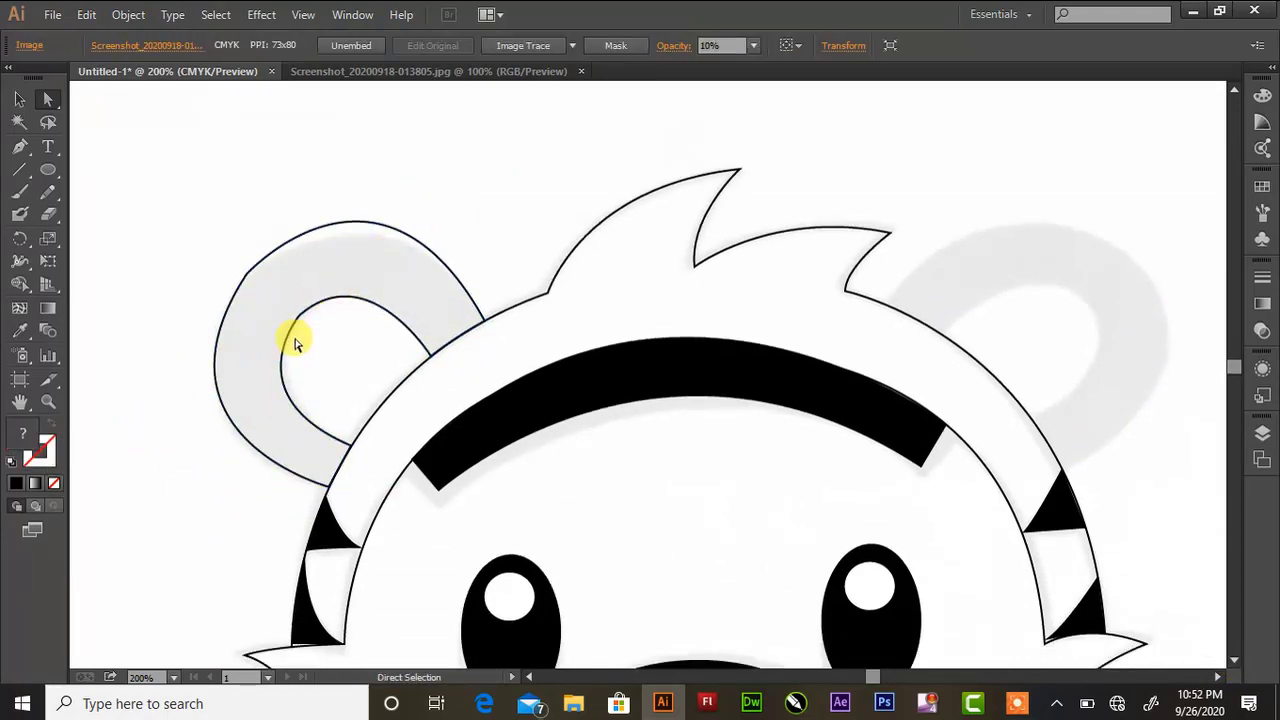
left_click(250, 275)
left_click(53, 425)
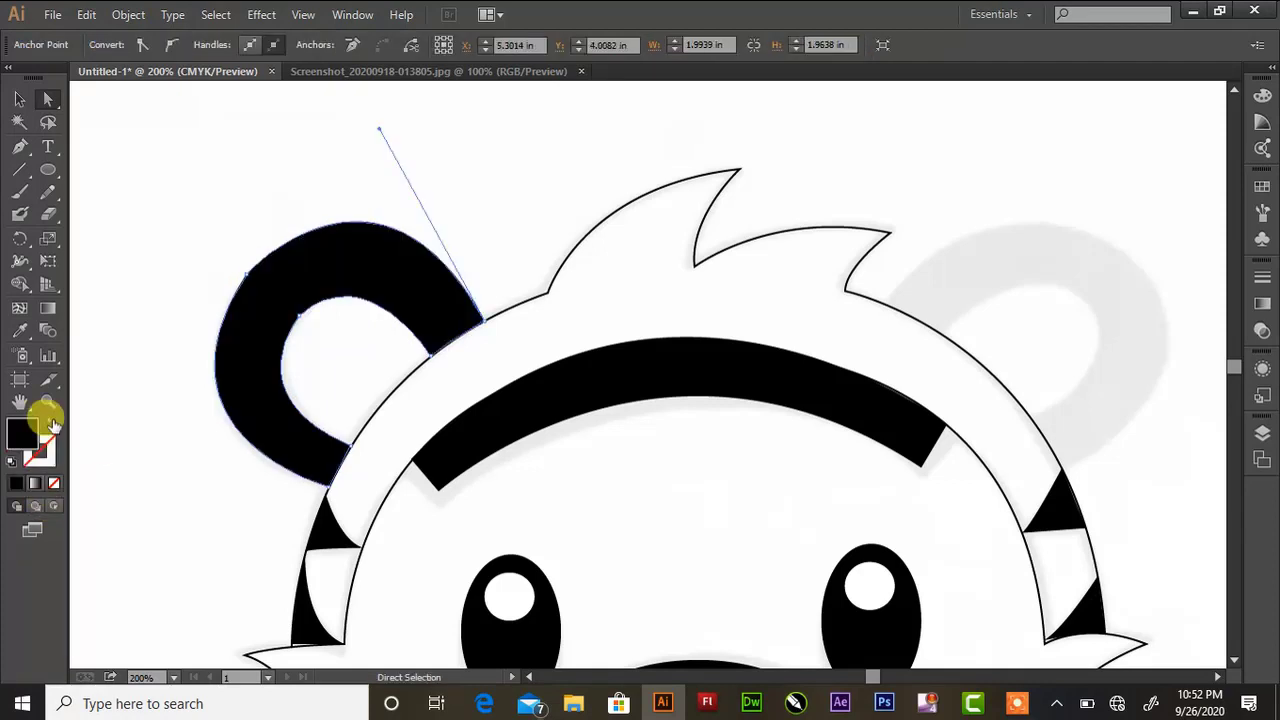
left_click(17, 100)
left_click(257, 257)
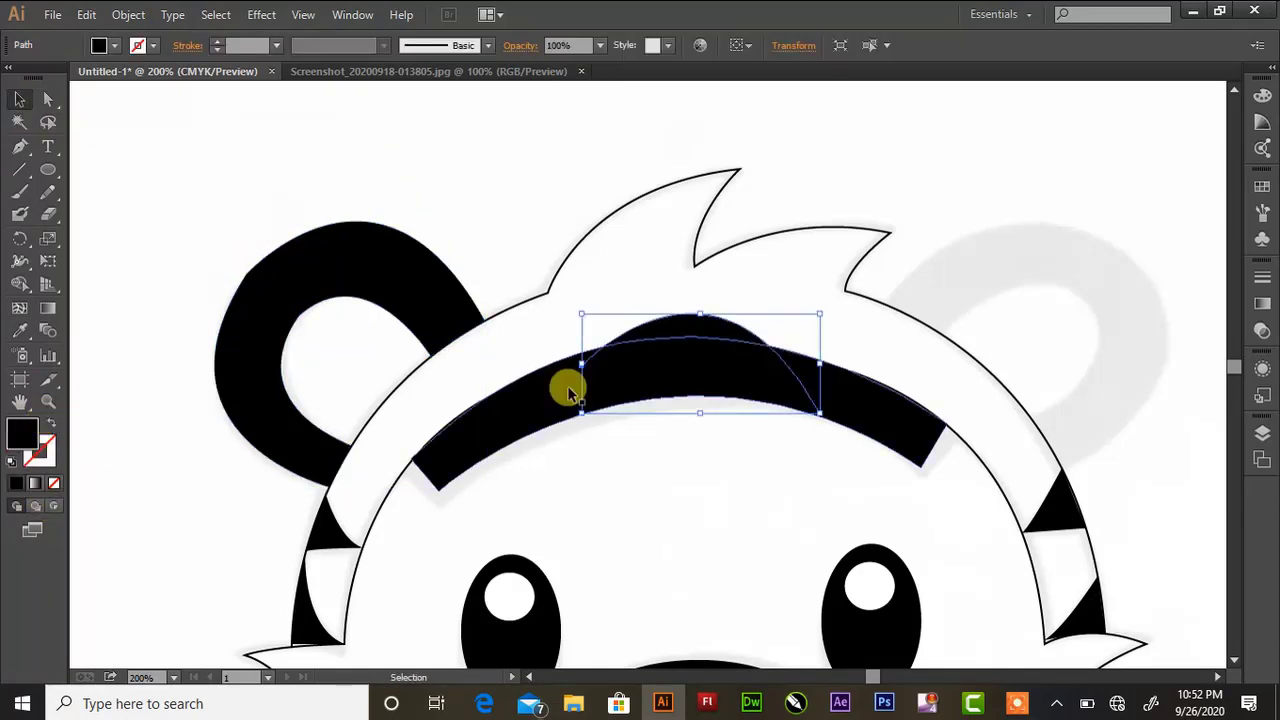
- Duplicate the black ear, move the copy to the head's right side and rotate it to fit
left_click_drag(425, 290, 663, 394)
right_click(663, 394)
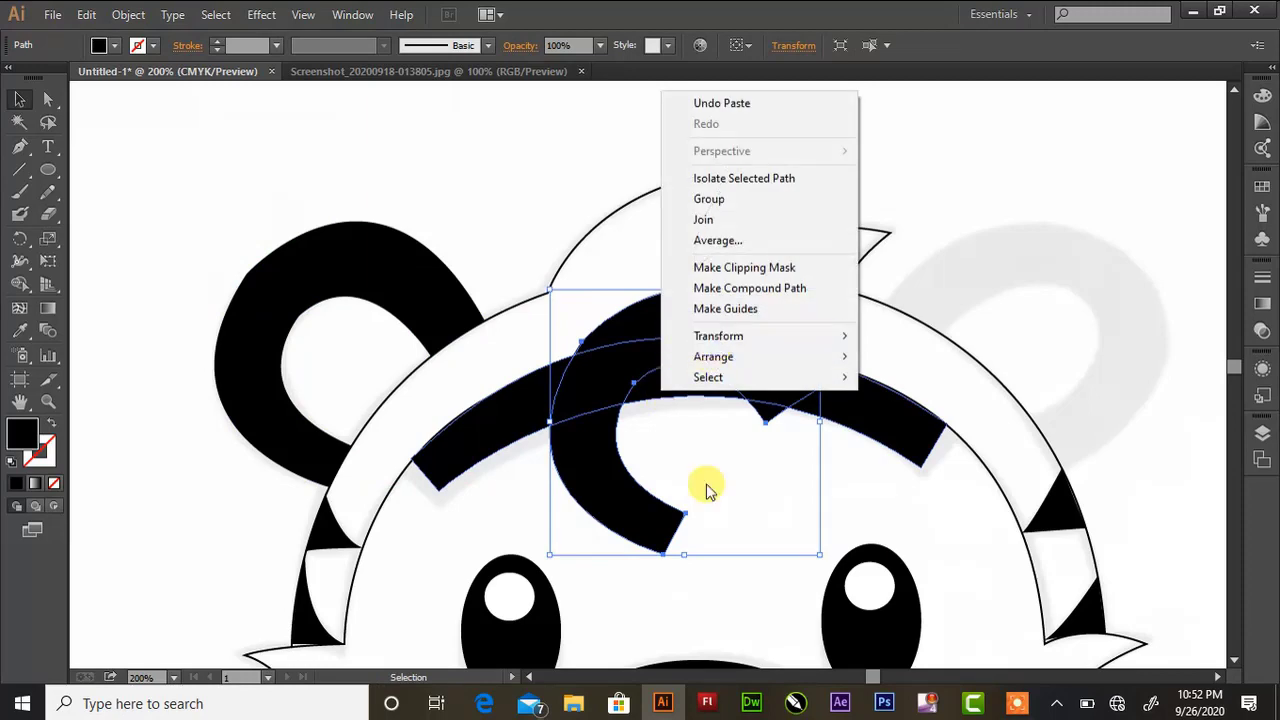
left_click(705, 578)
left_click_drag(678, 528, 935, 443)
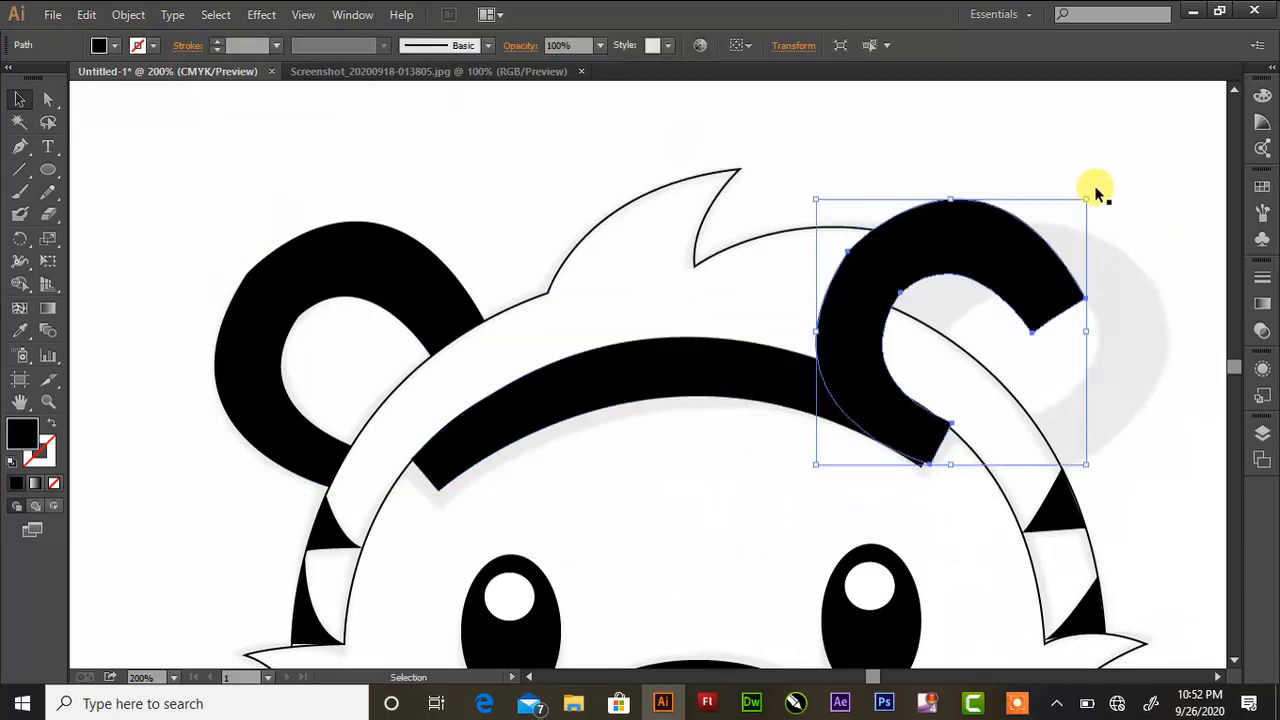
mouse_move(1088, 189)
left_mouse_down()
mouse_move(1154, 480)
mouse_move(1195, 458)
mouse_move(1170, 464)
left_mouse_up()
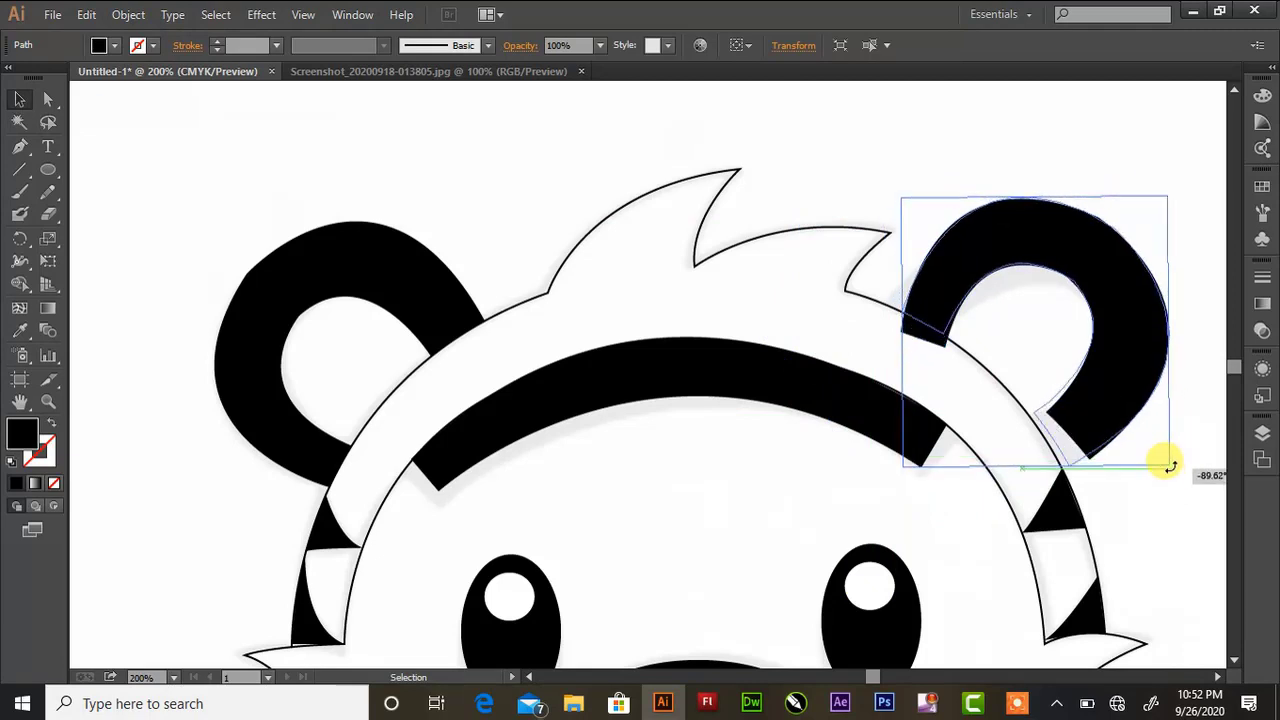
left_click(1181, 480)
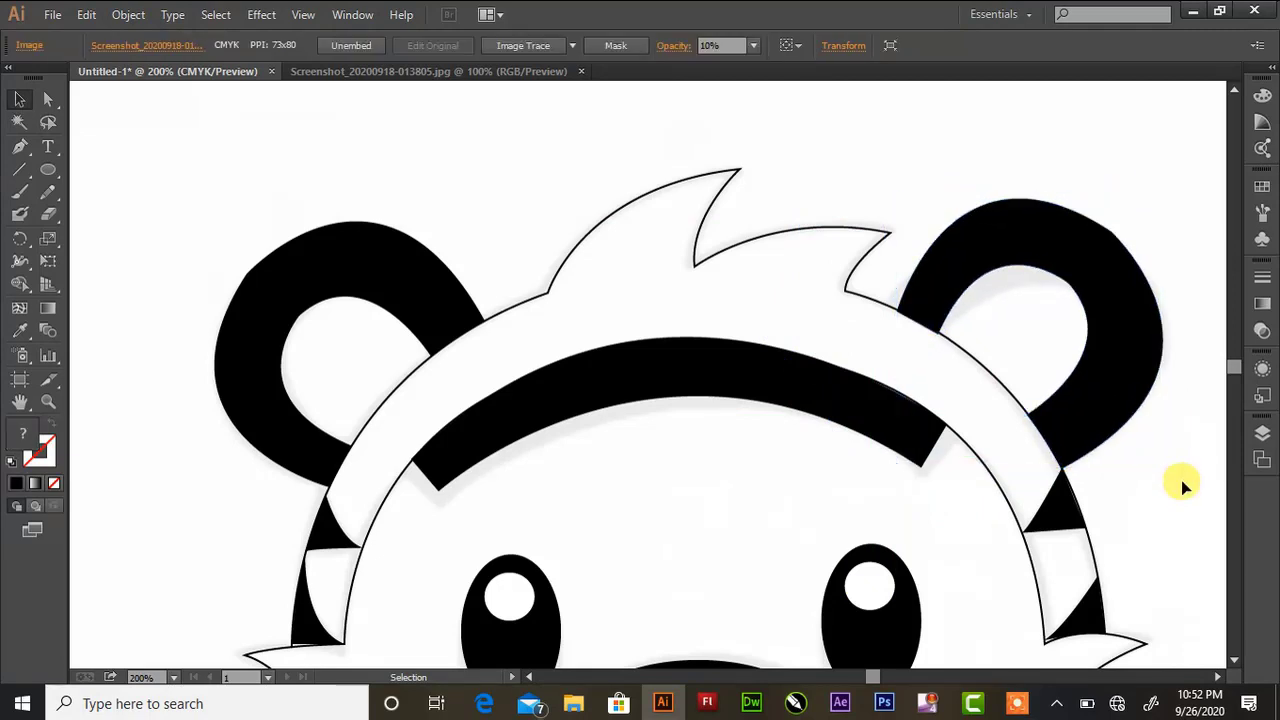
left_click(1094, 400)
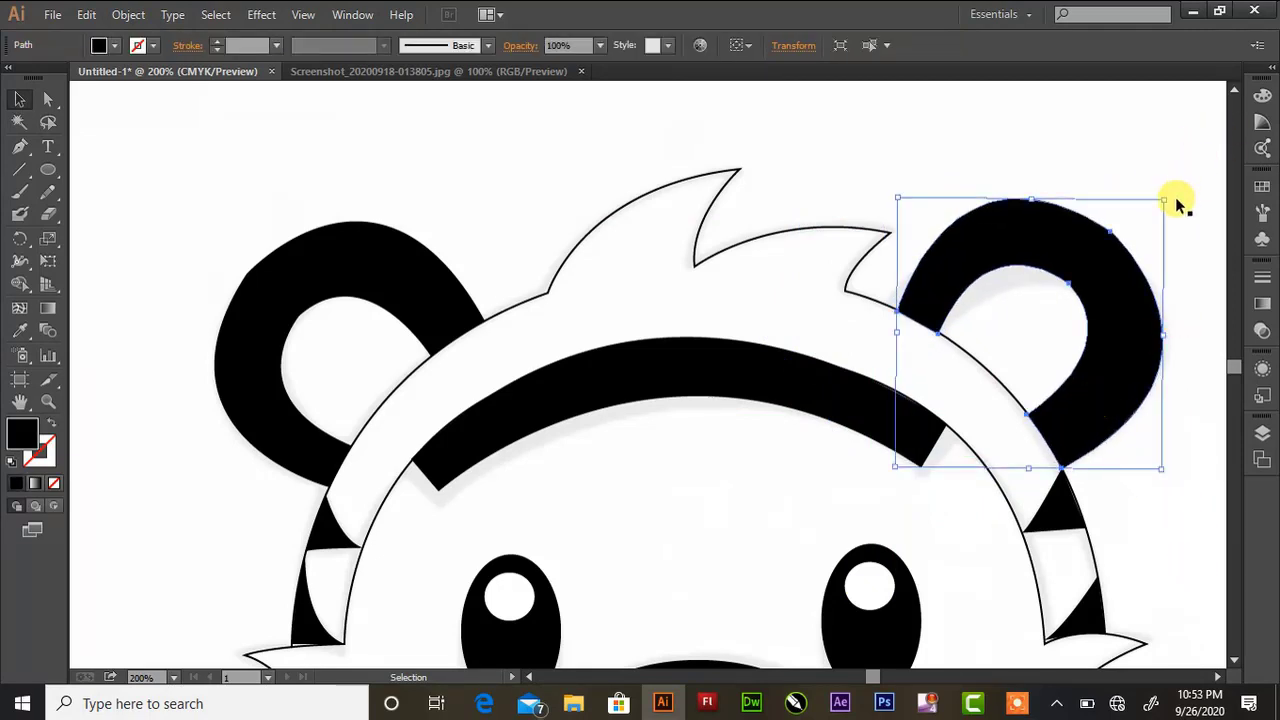
mouse_move(1174, 196)
left_mouse_down()
mouse_move(1176, 210)
mouse_move(1143, 151)
left_mouse_up()
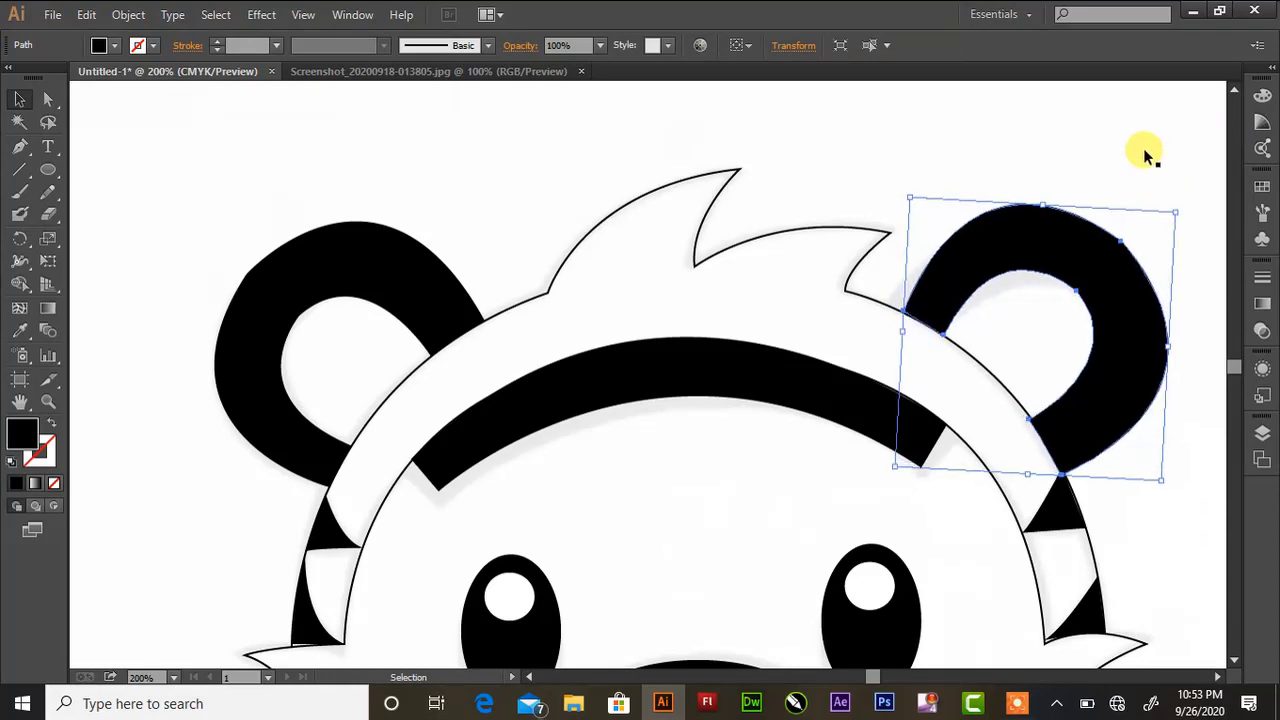
- Deselect the ear and zoom and scroll to bring the tiger's legs into view
left_click(1145, 155)
scroll(1236, 670, "down", 2)
scroll(1236, 670, "down", 3)
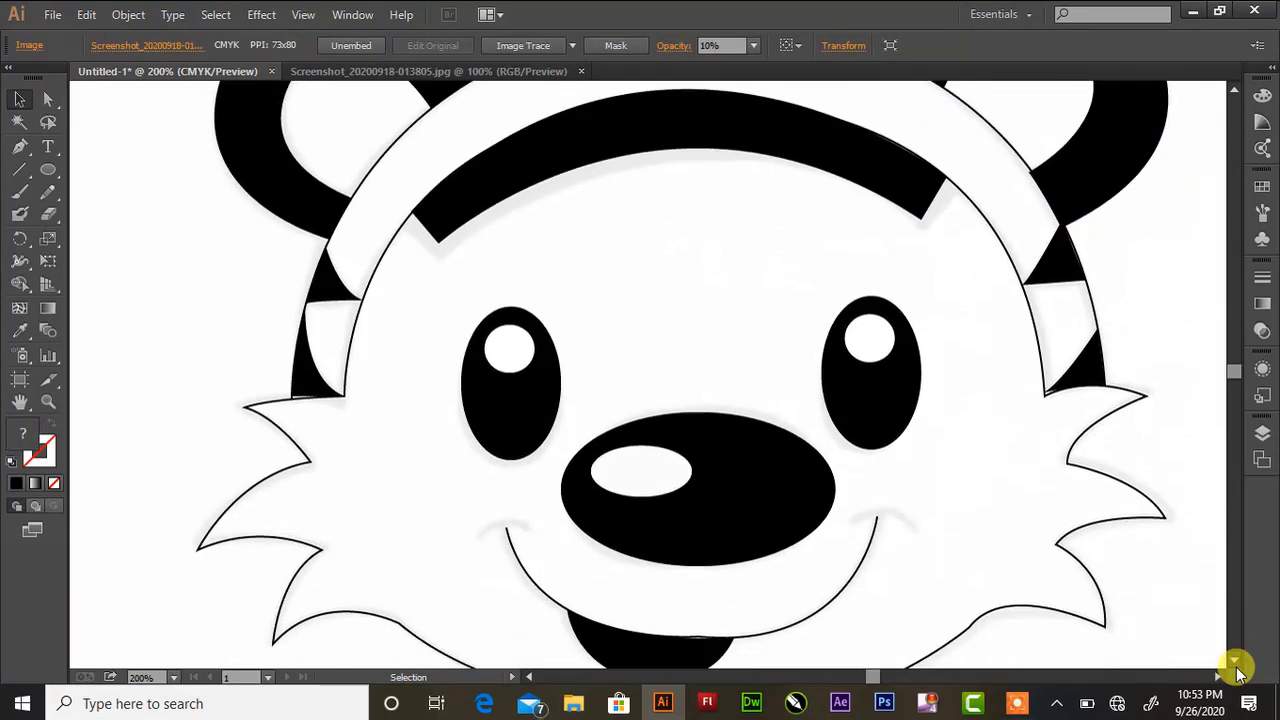
scroll(1236, 672, "down", 3)
scroll(1236, 670, "down", 2)
scroll(1236, 670, "down", 2)
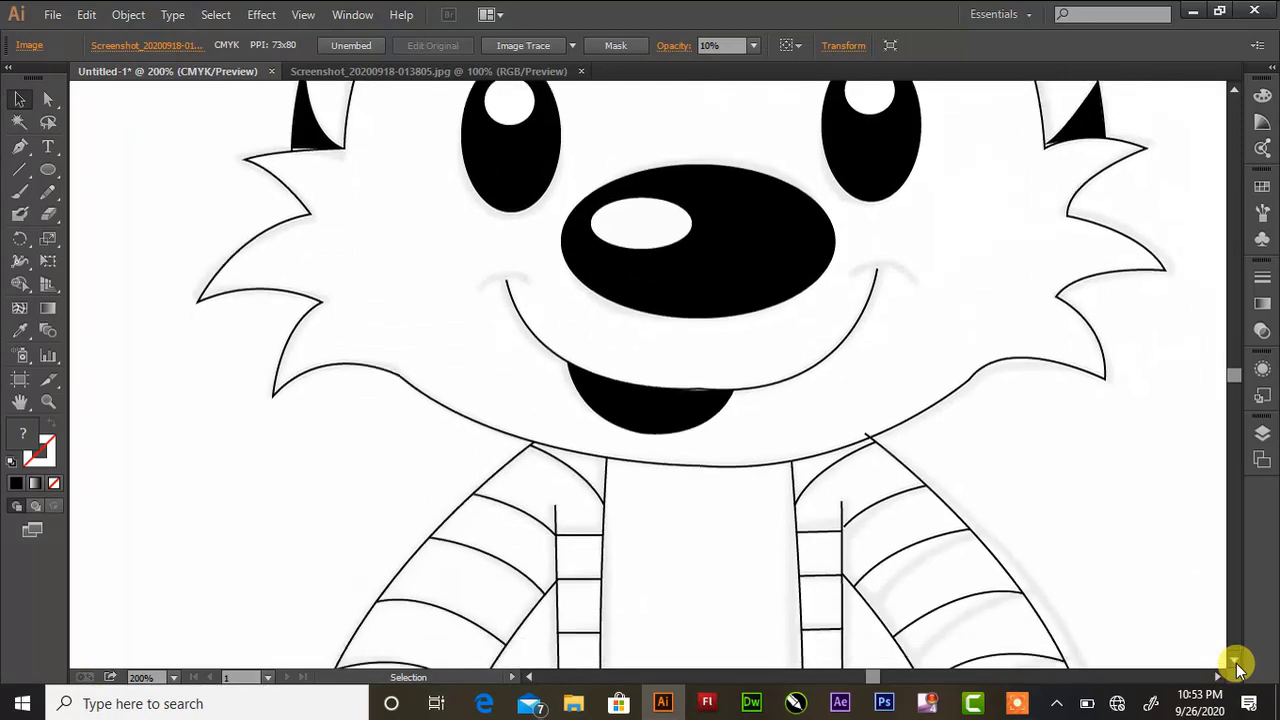
key("ctrl+0")
key("ctrl+minus")
key("ctrl+plus")
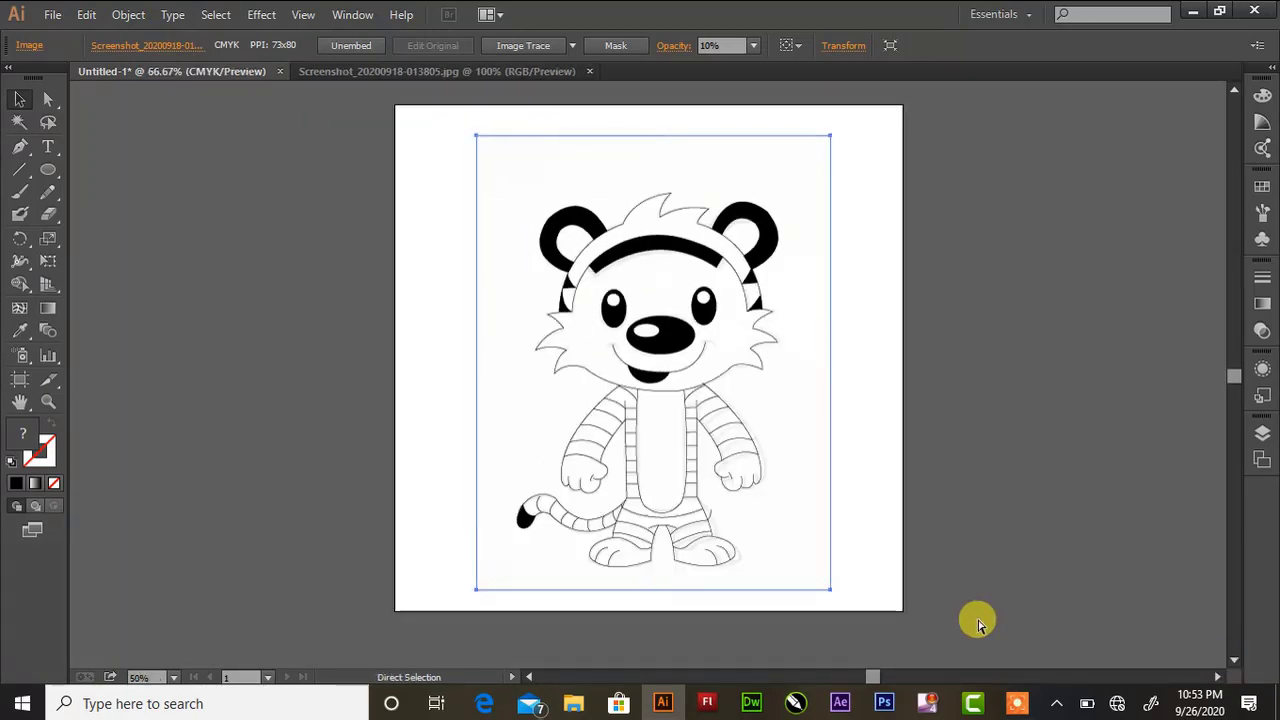
key("ctrl+plus")
key("ctrl+plus")
scroll(1236, 666, "down", 3)
scroll(1236, 662, "down", 3)
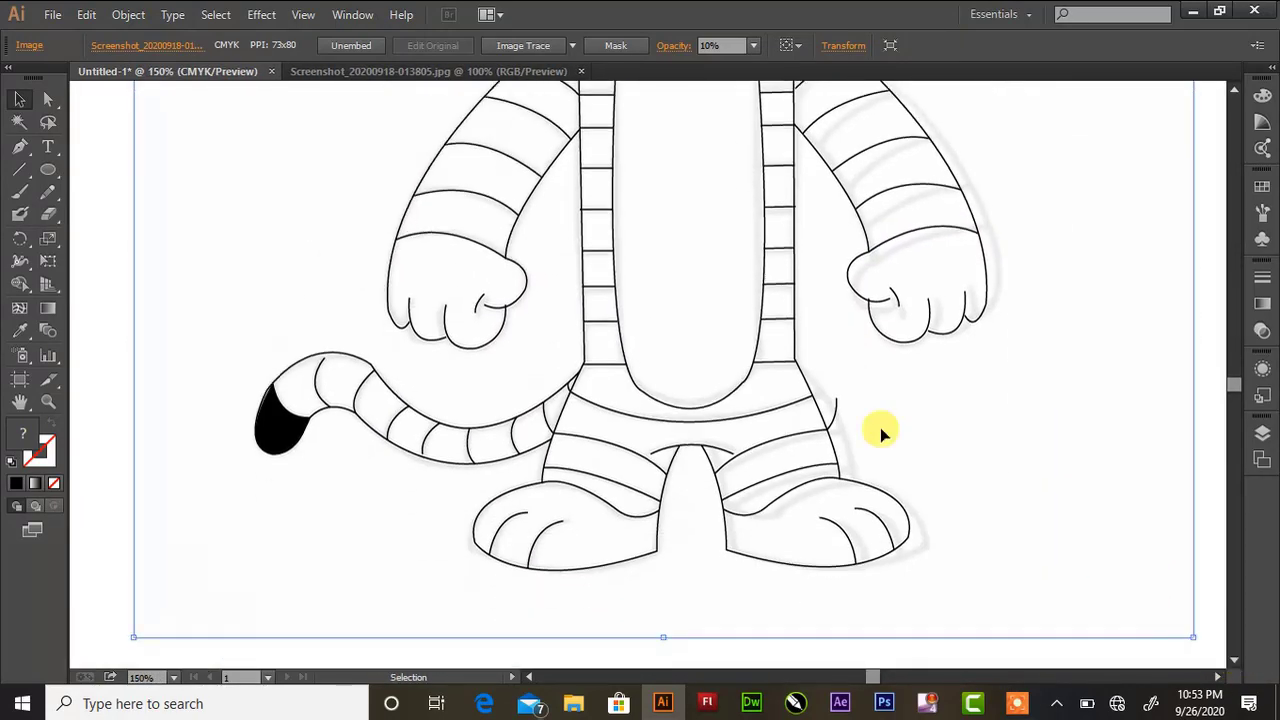
- Drag the shorts outline's corner anchor at the right hip to meet the hip outline
left_click(48, 98)
left_click(835, 418)
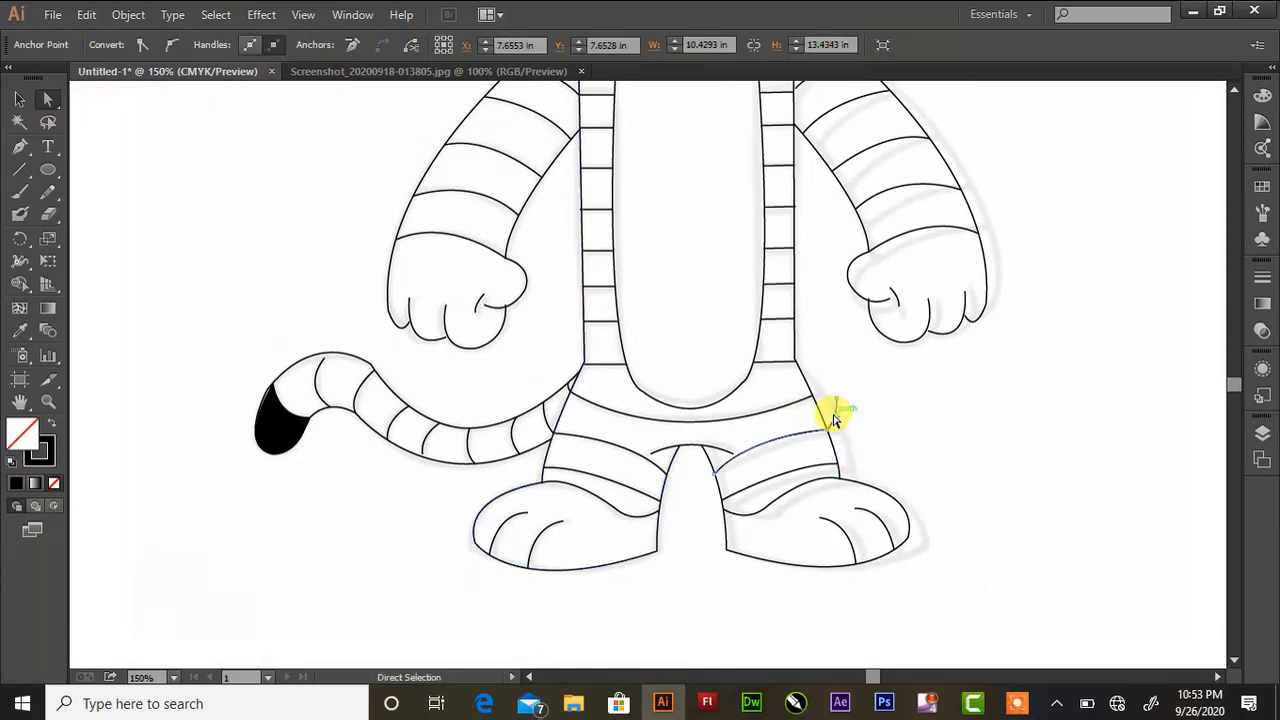
left_click_drag(828, 422, 840, 403)
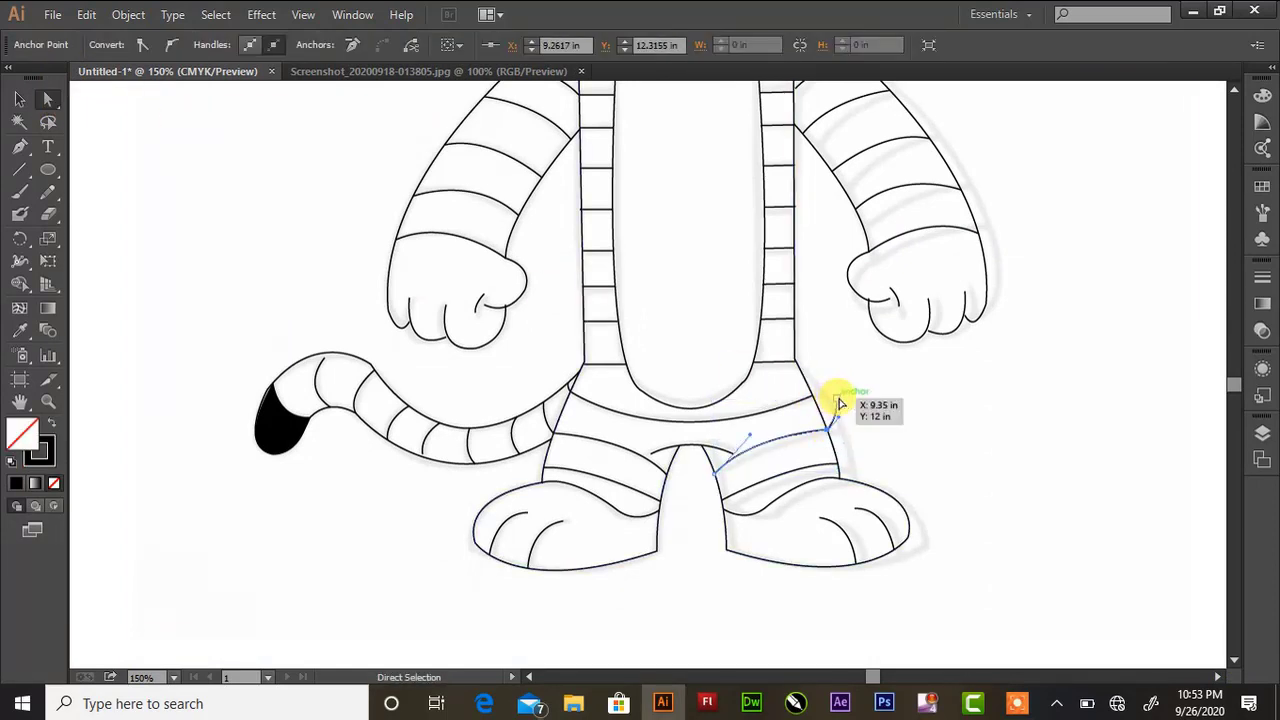
left_click(880, 657)
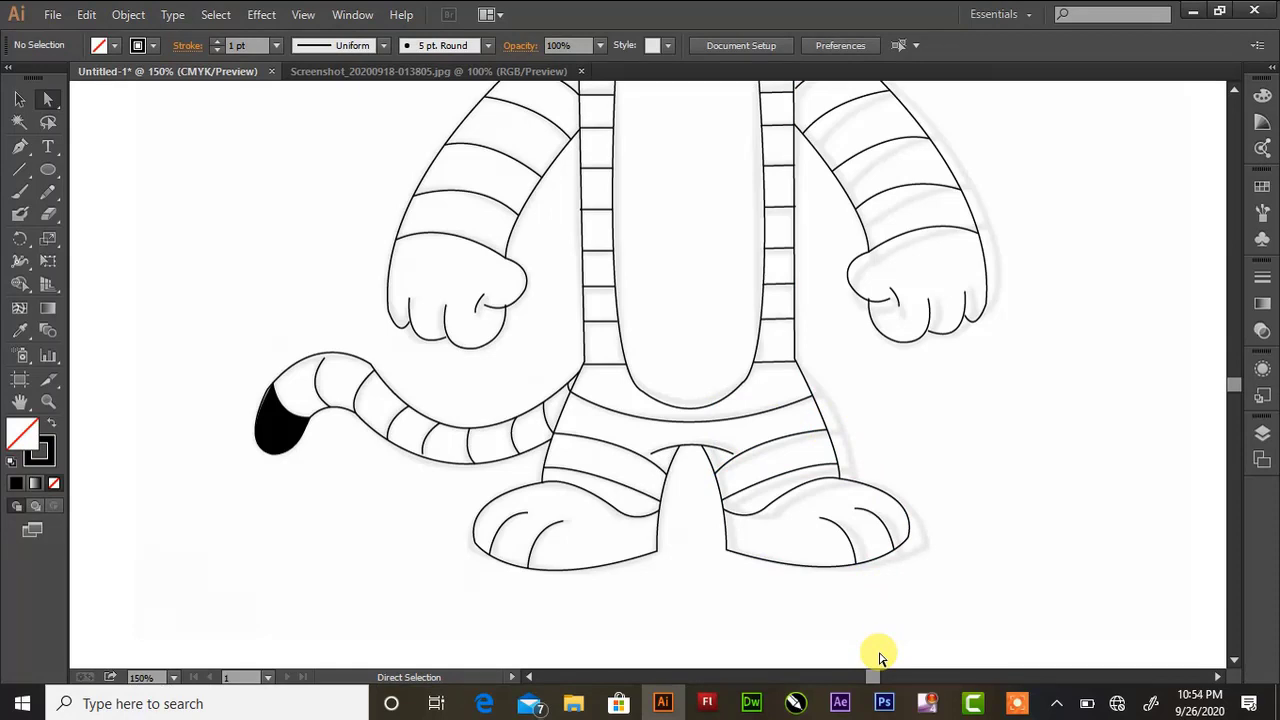
- Zoom in on the hands and reshape the arm outline where it meets the first finger
scroll(1238, 92, "up", 3)
key("ctrl+equal")
key("ctrl+equal")
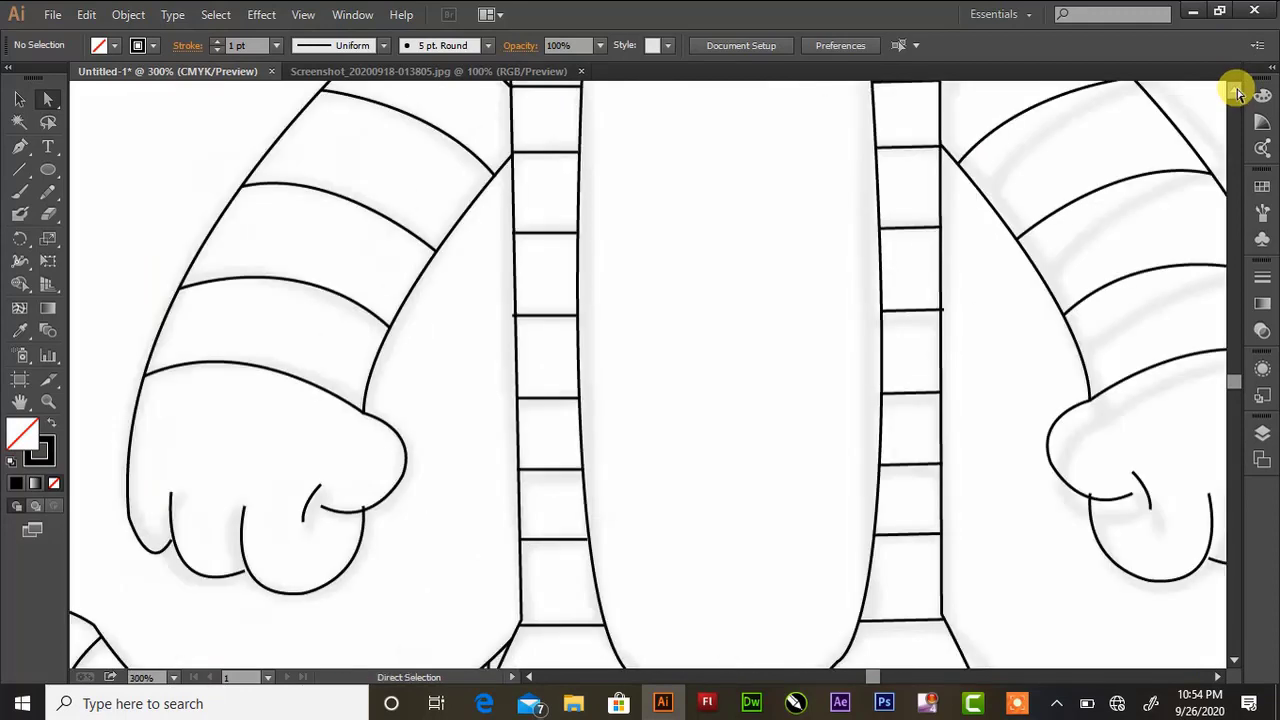
left_click(362, 510)
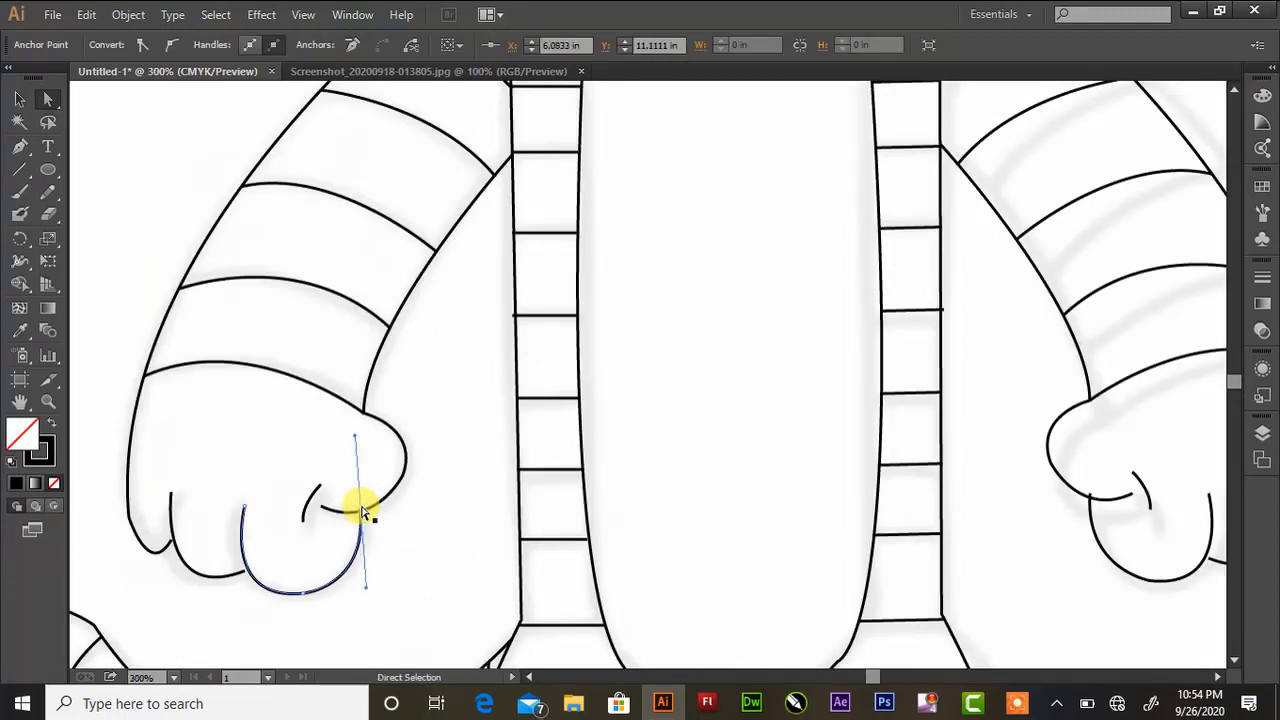
left_click(167, 540)
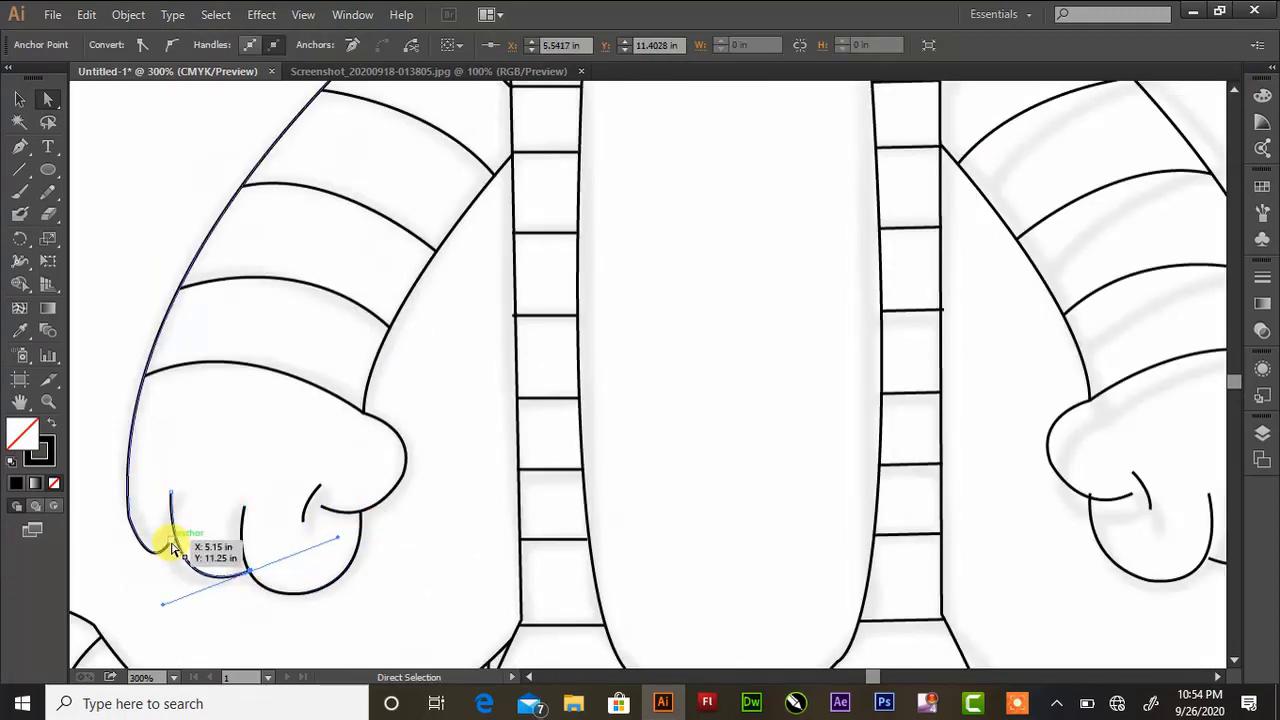
left_click(157, 551)
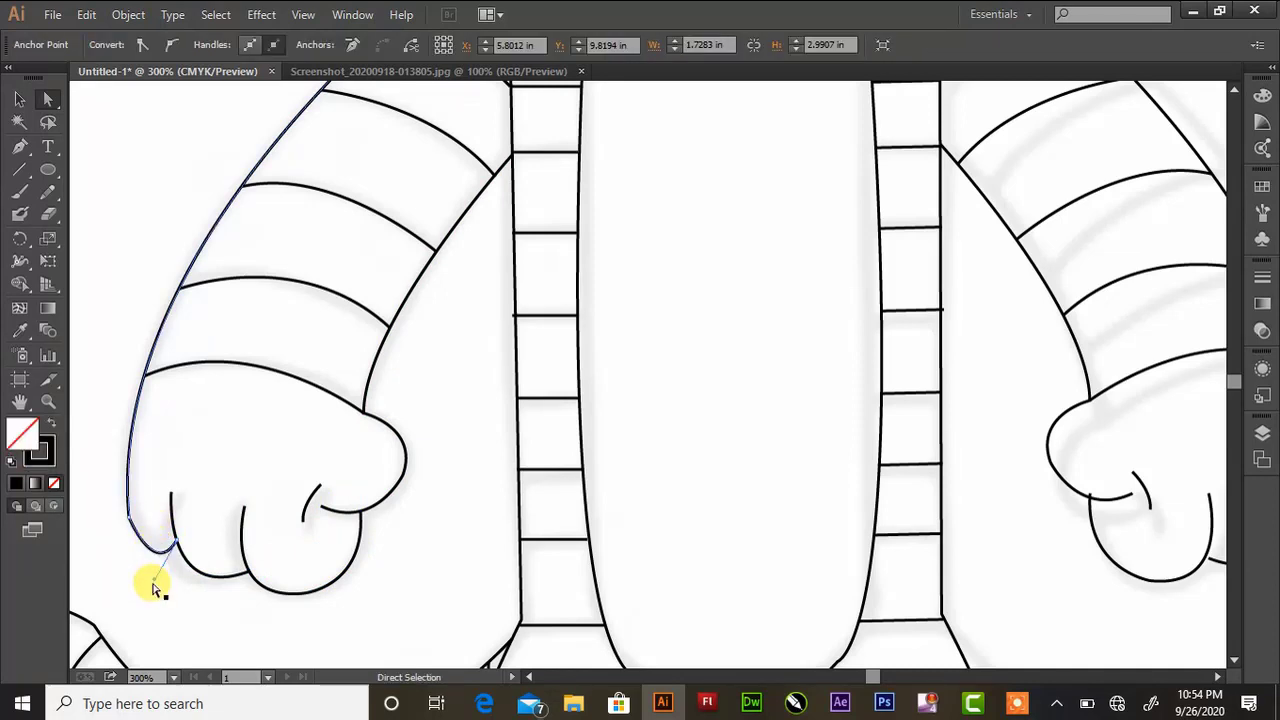
left_click_drag(157, 586, 143, 580)
- Revert the small finger crease to its shorter length and nudge it slightly right
left_click(308, 508)
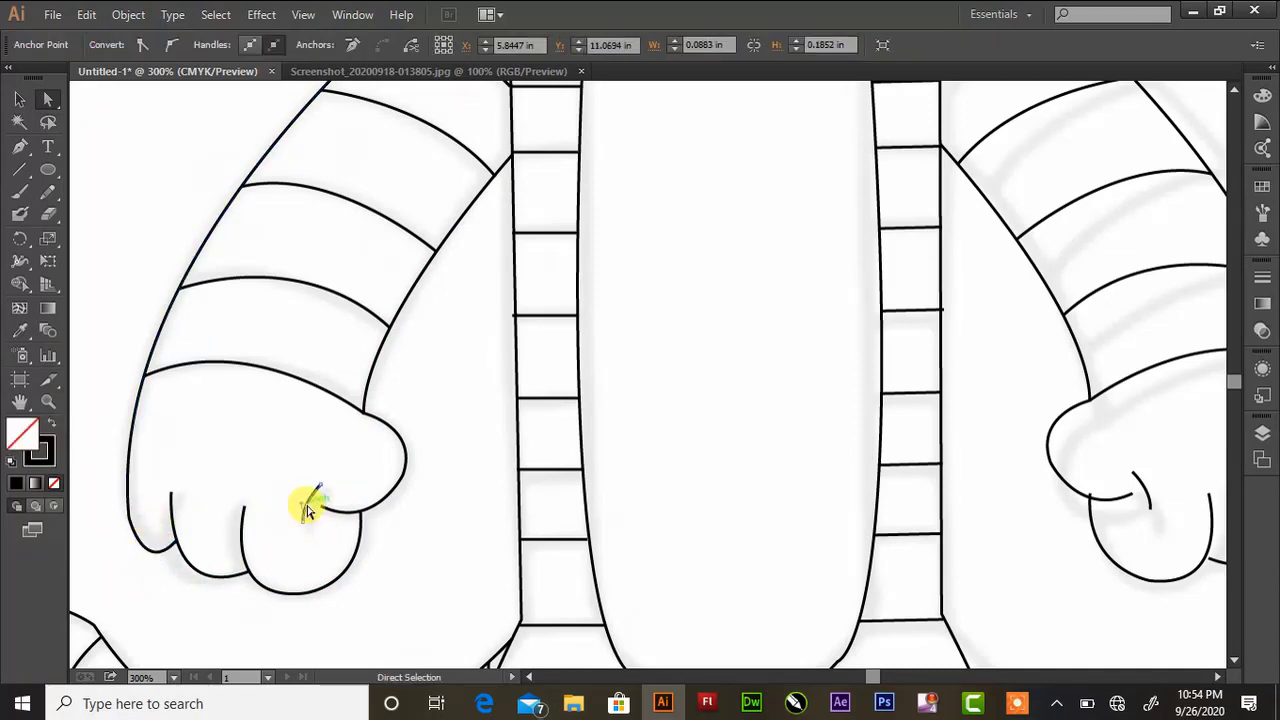
left_click(20, 99)
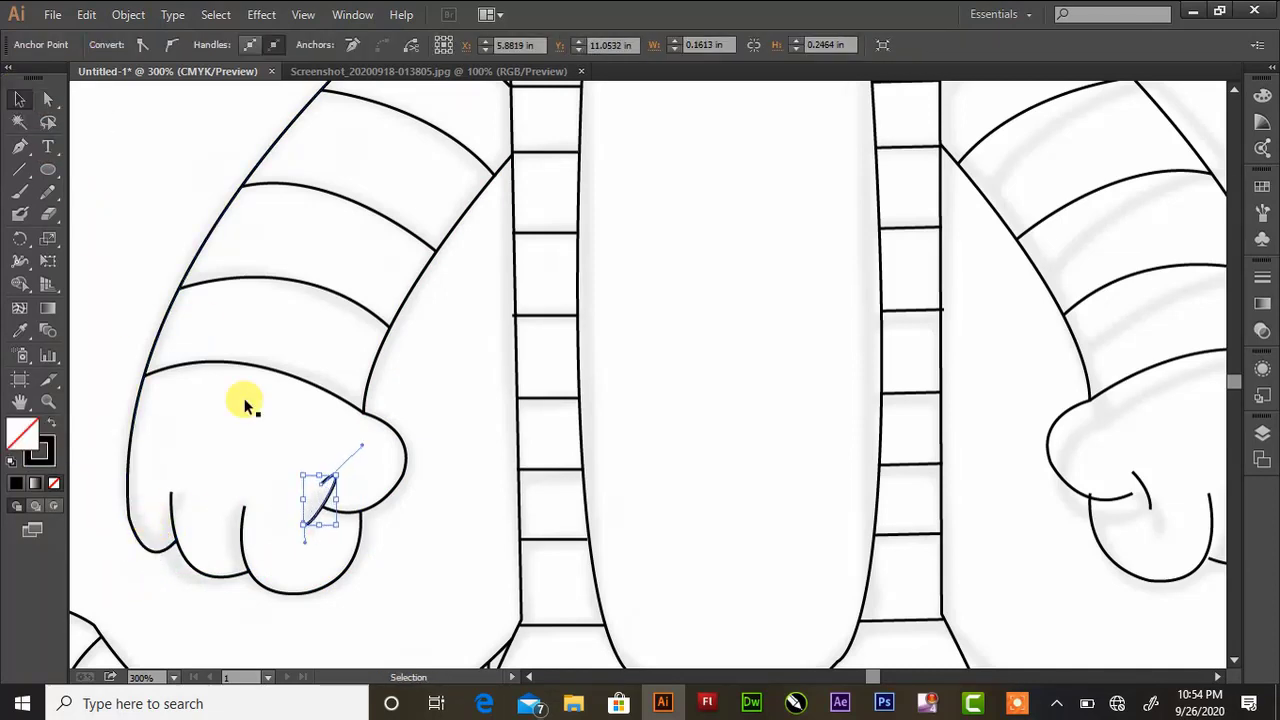
key("ctrl+z")
left_click(309, 496)
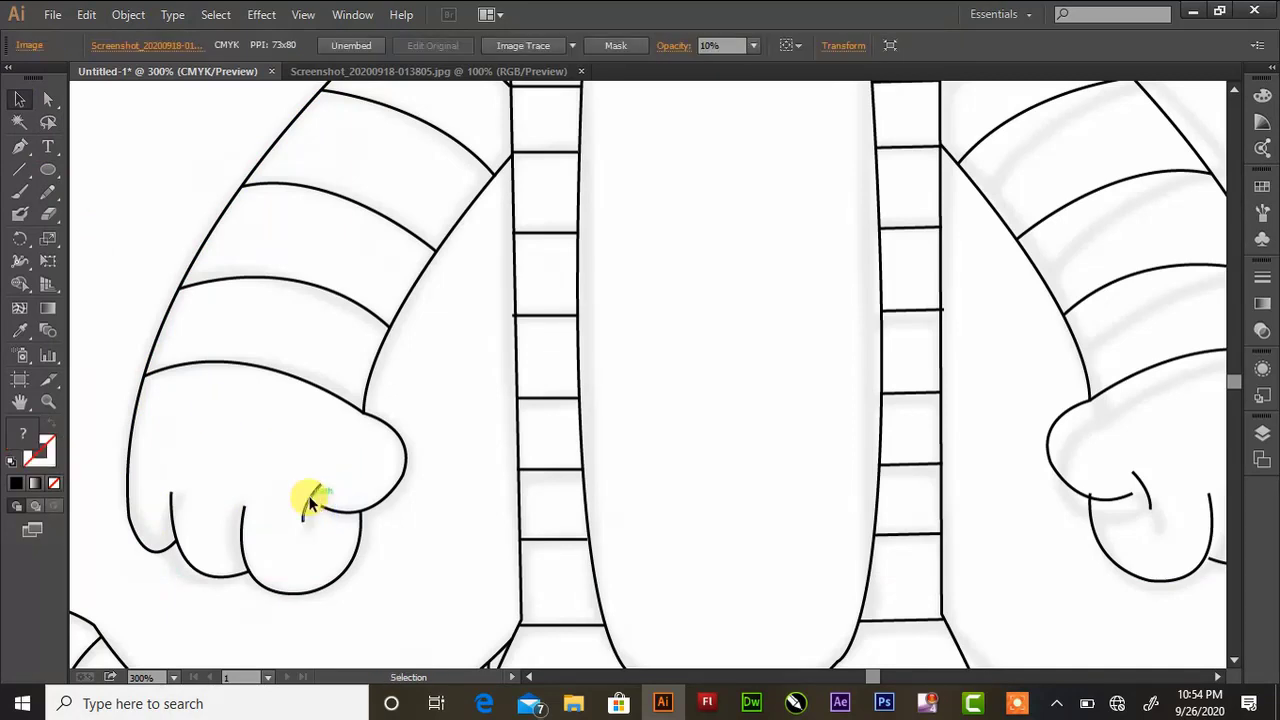
left_click(307, 497)
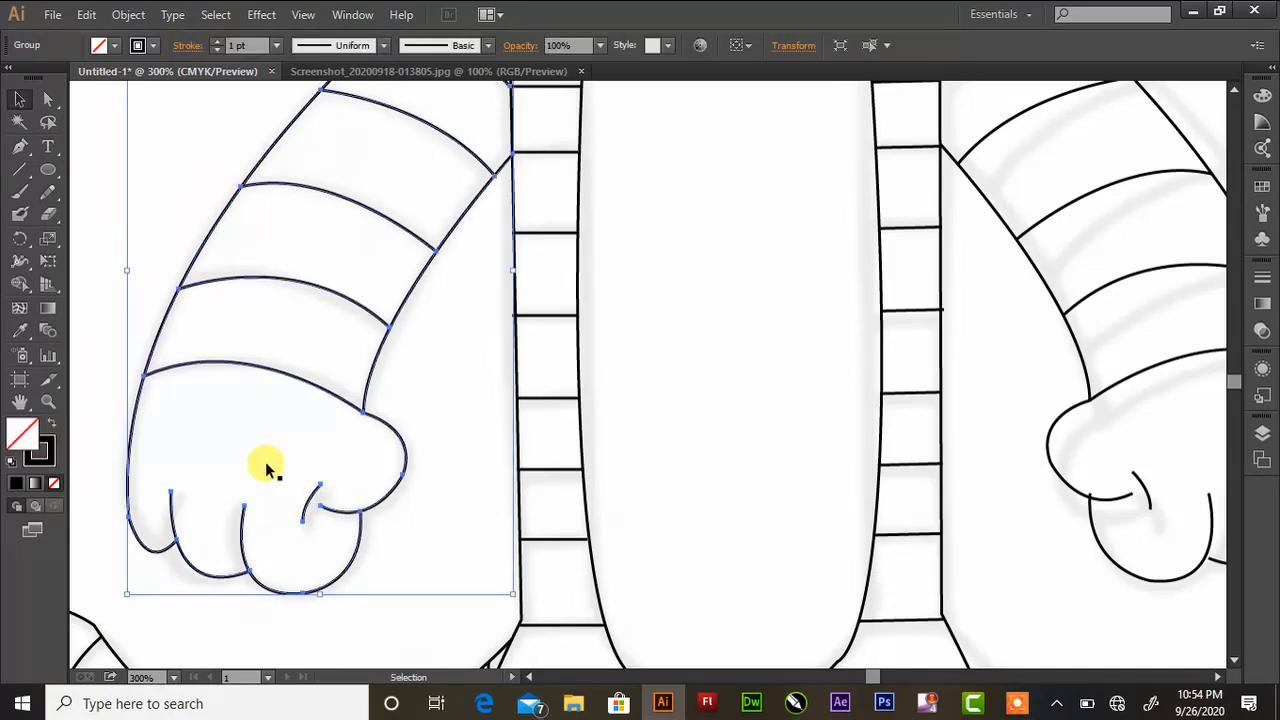
right_click(266, 463)
key("Escape")
left_click(319, 525)
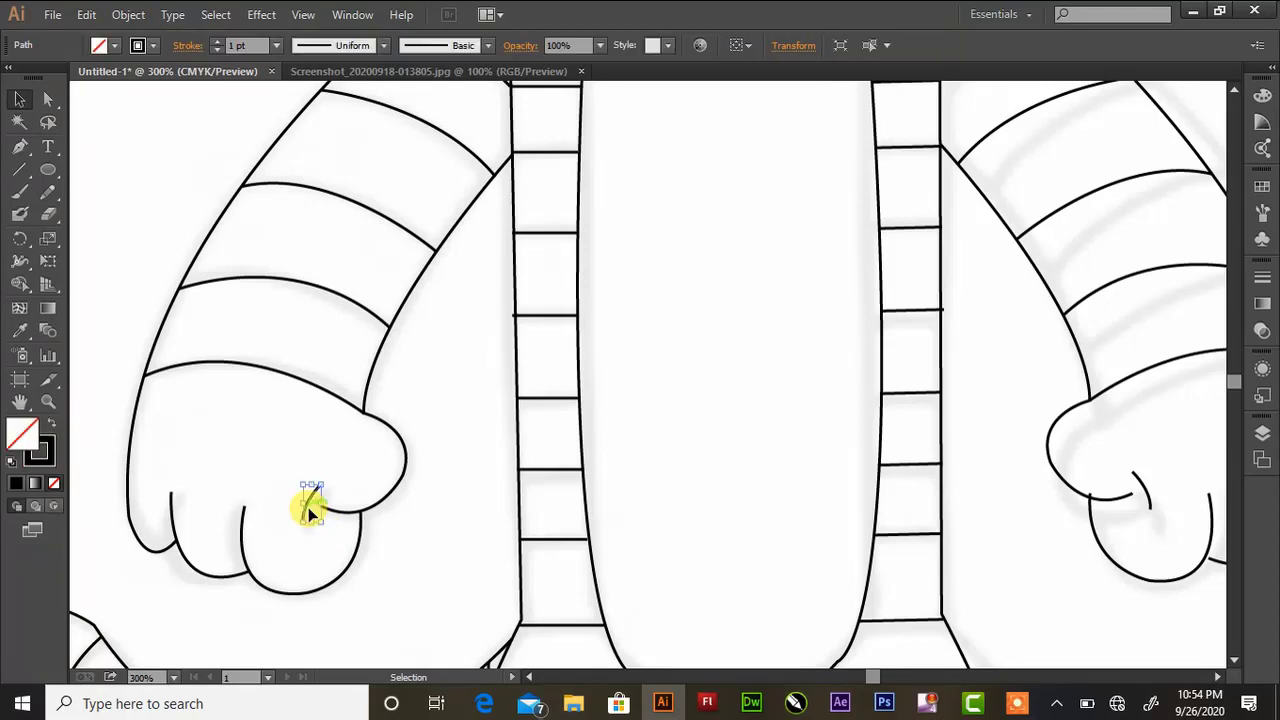
left_click_drag(308, 507, 322, 507)
left_click(515, 492)
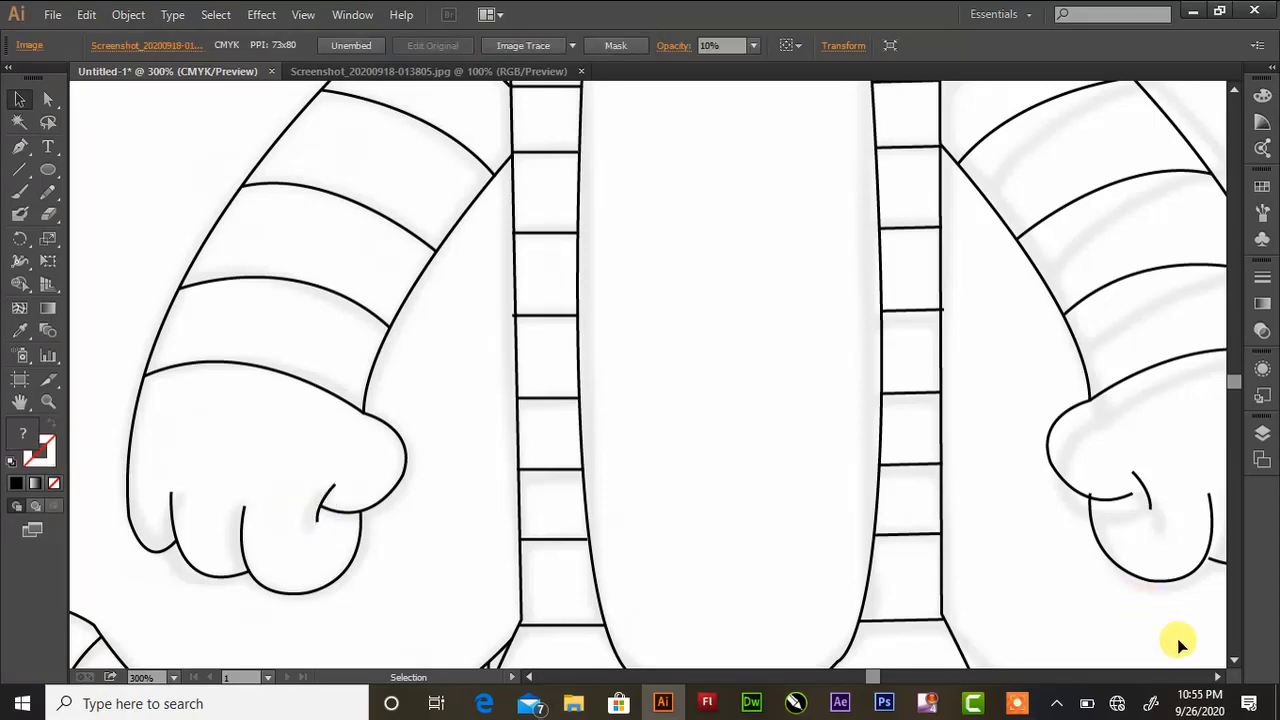
- On the right hand, drag the knuckle curve's handle so the fist follows the sketch
left_click(1217, 679)
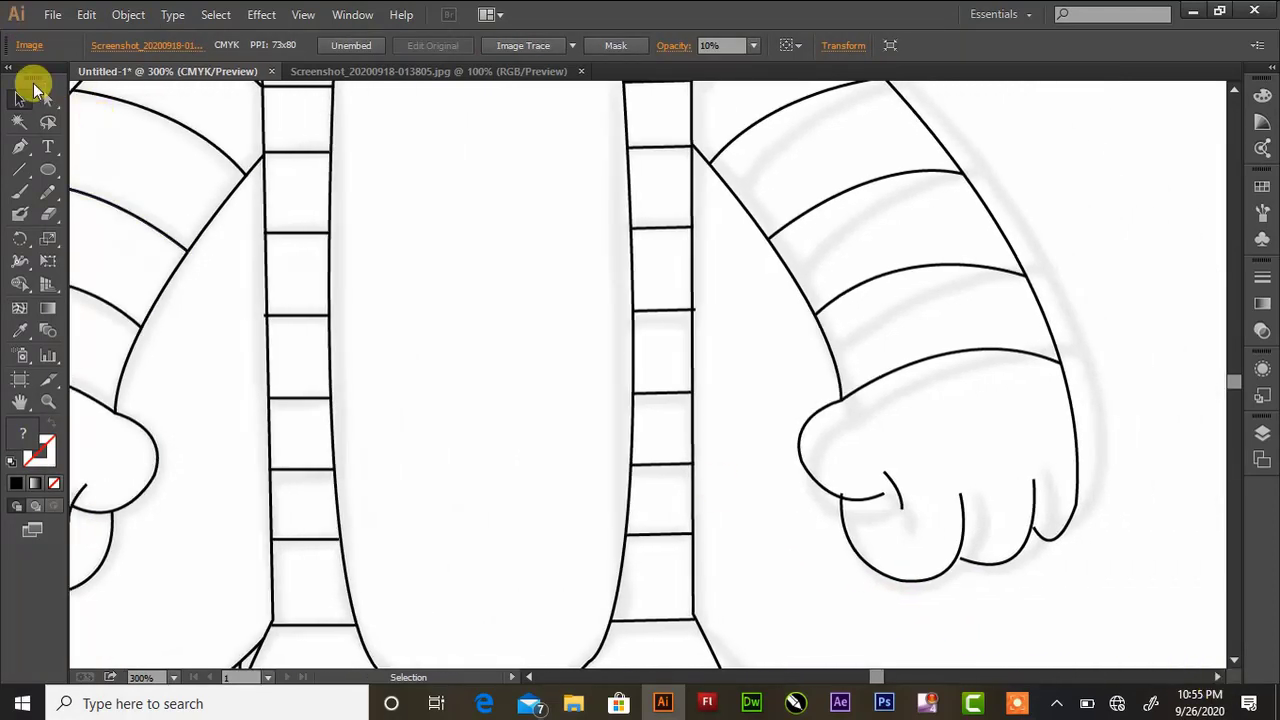
left_click(45, 98)
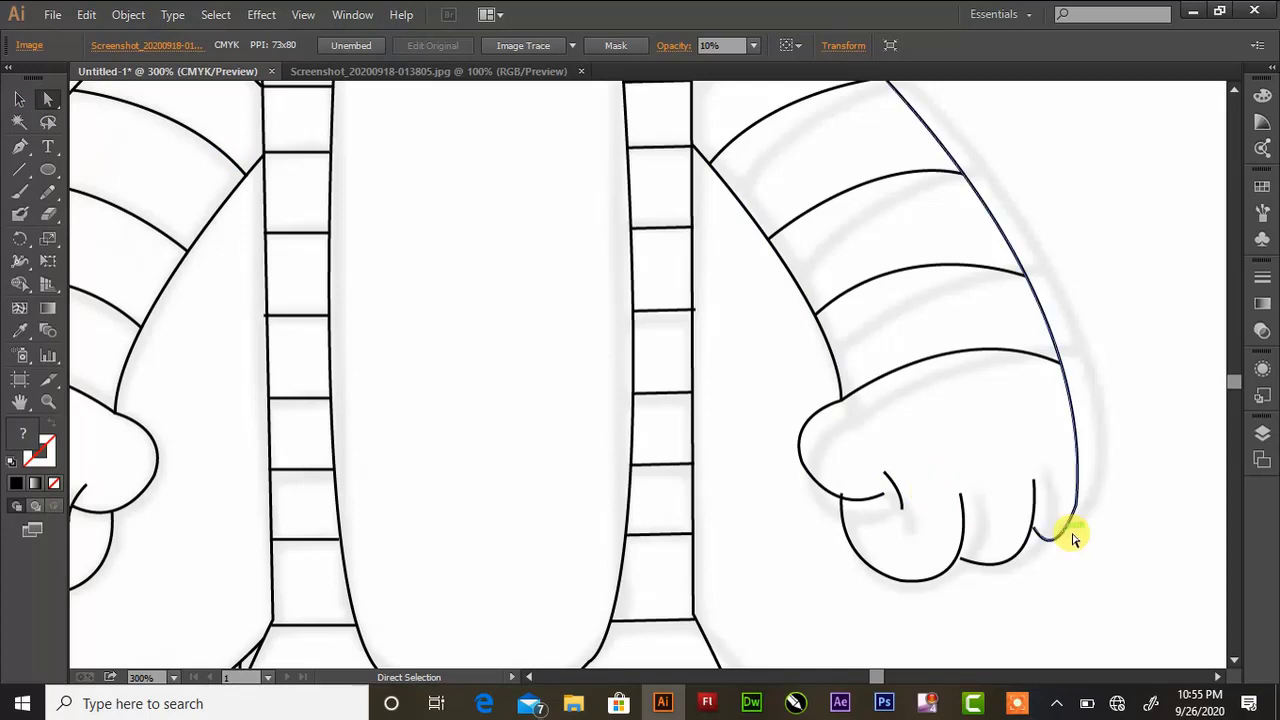
left_click(842, 499)
left_click(895, 530)
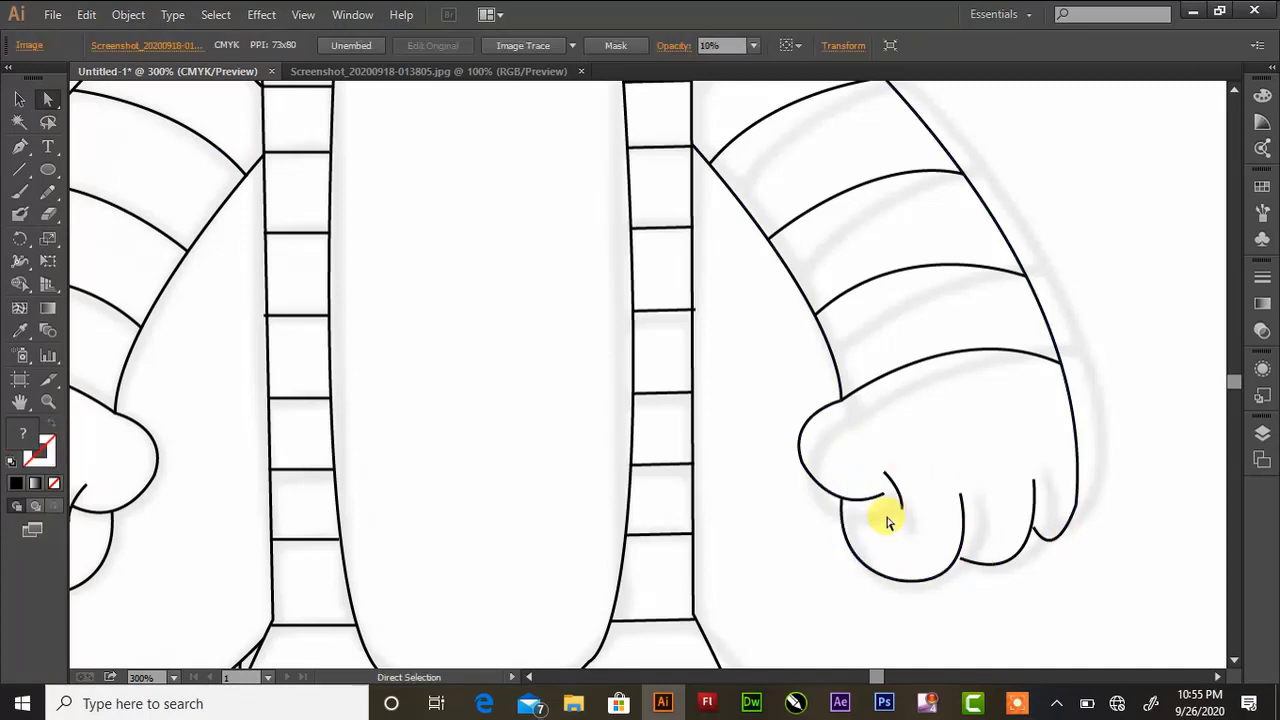
left_click(965, 565)
left_click(1040, 533)
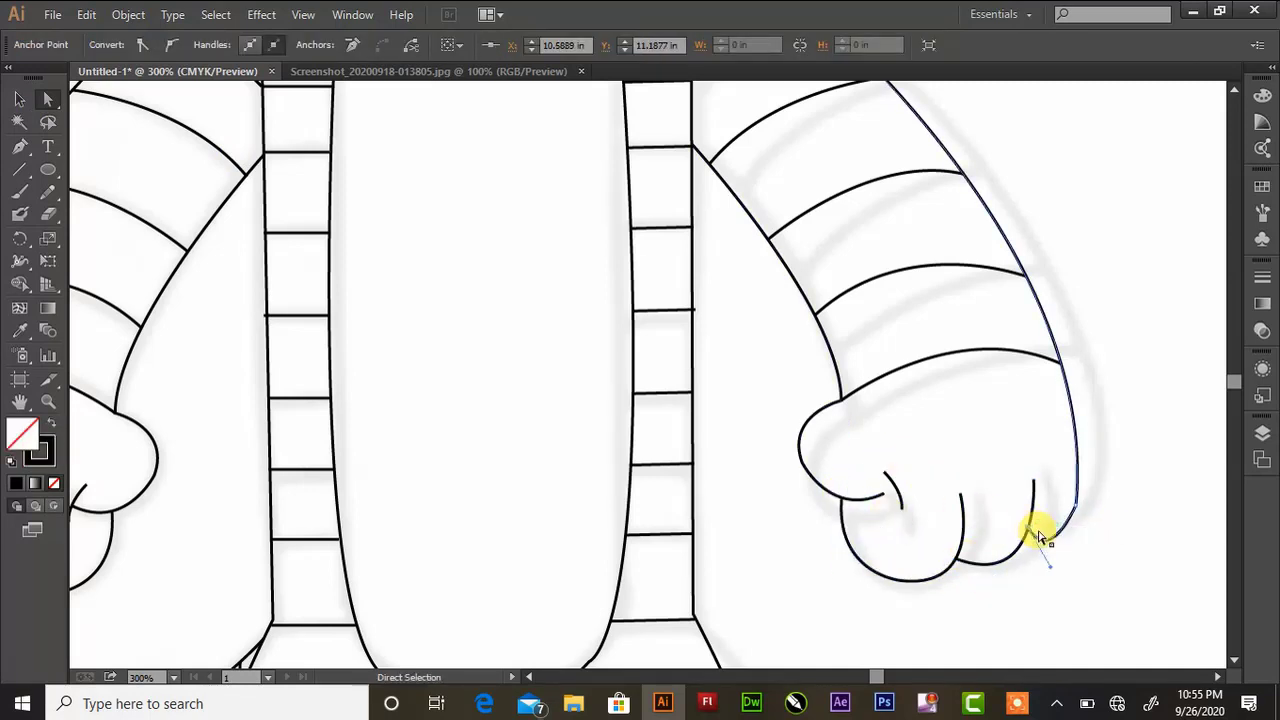
left_click_drag(1050, 572, 1063, 566)
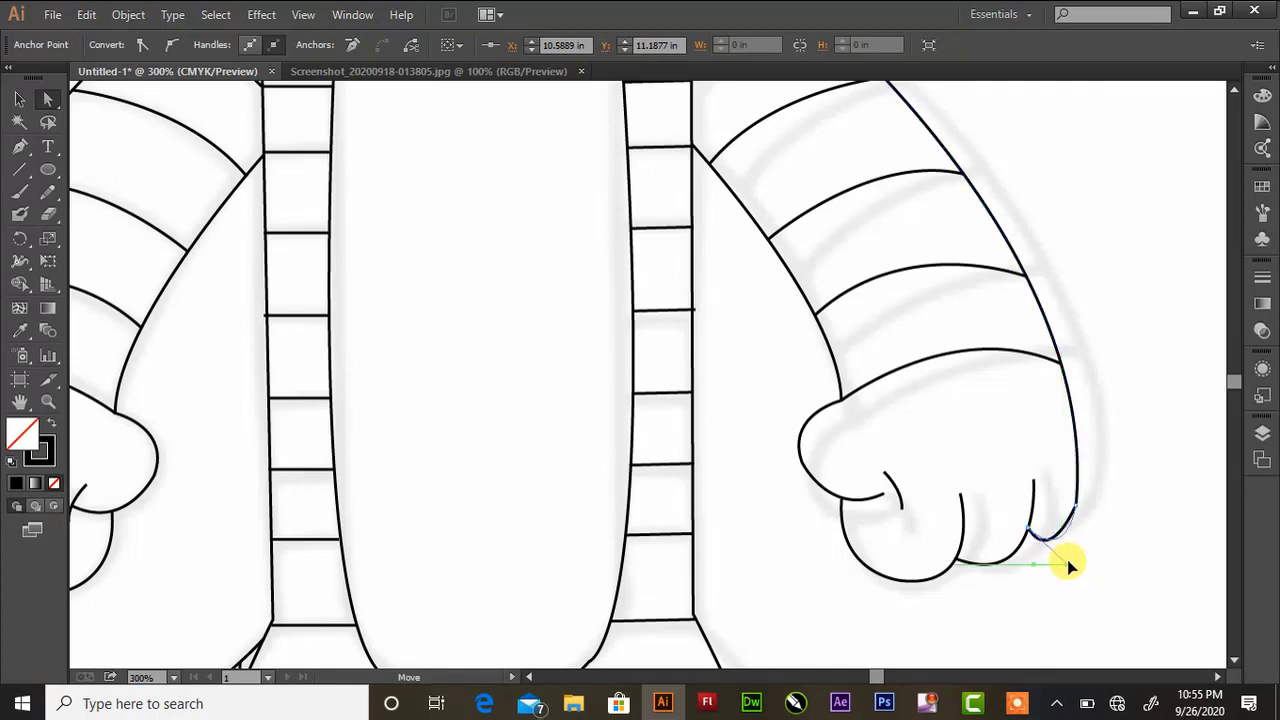
left_click(1110, 553)
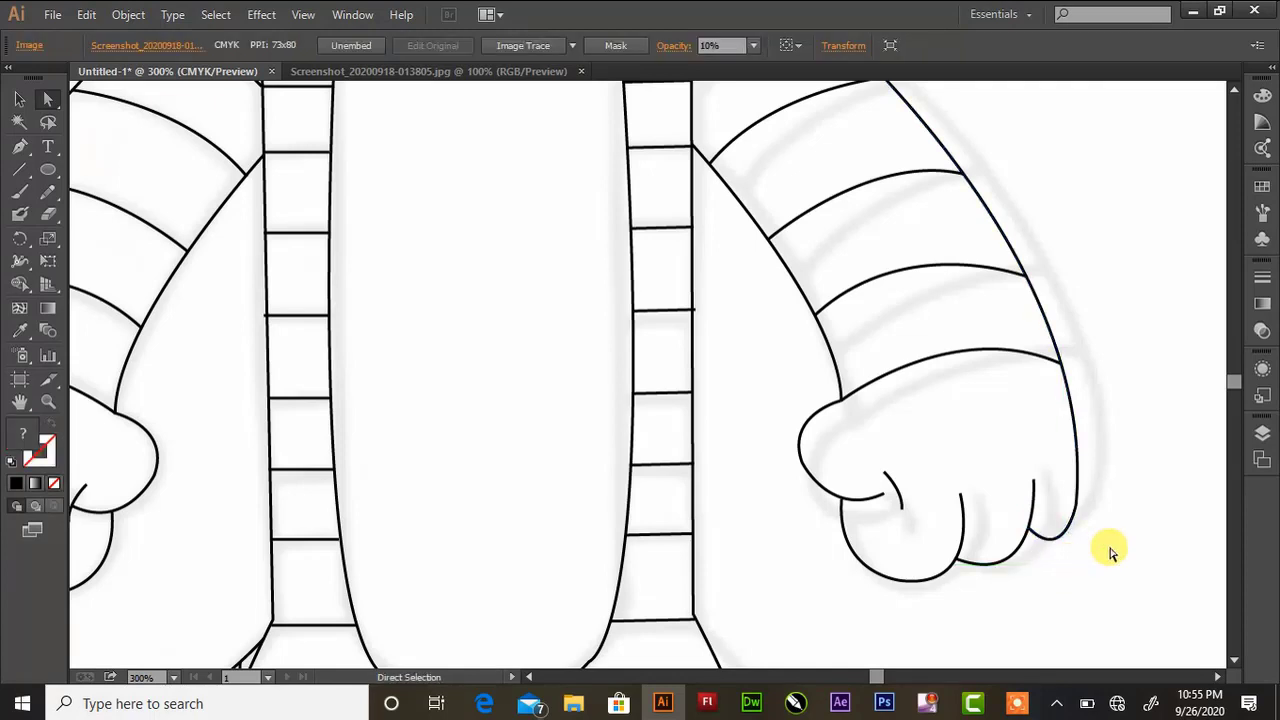
left_click(1234, 89)
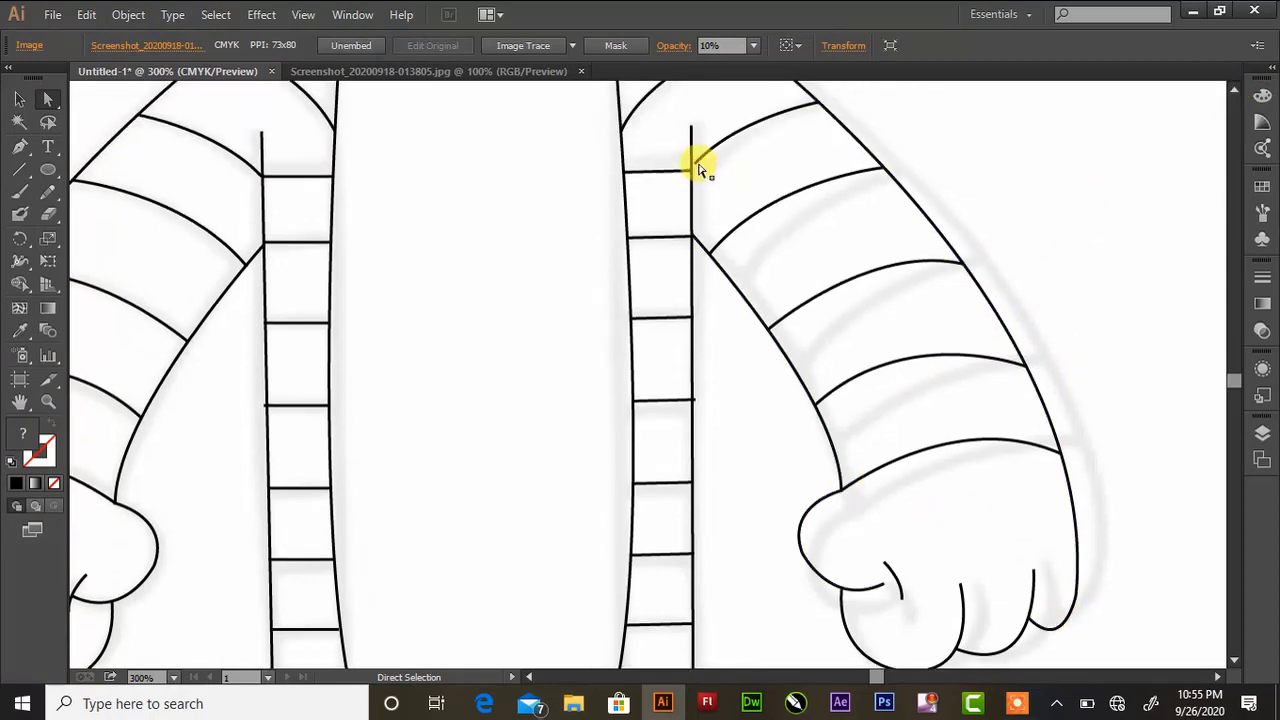
- Attach the upper arm curve's end to the ladder line at the shoulder
left_click_drag(697, 170, 694, 163)
left_click(705, 130)
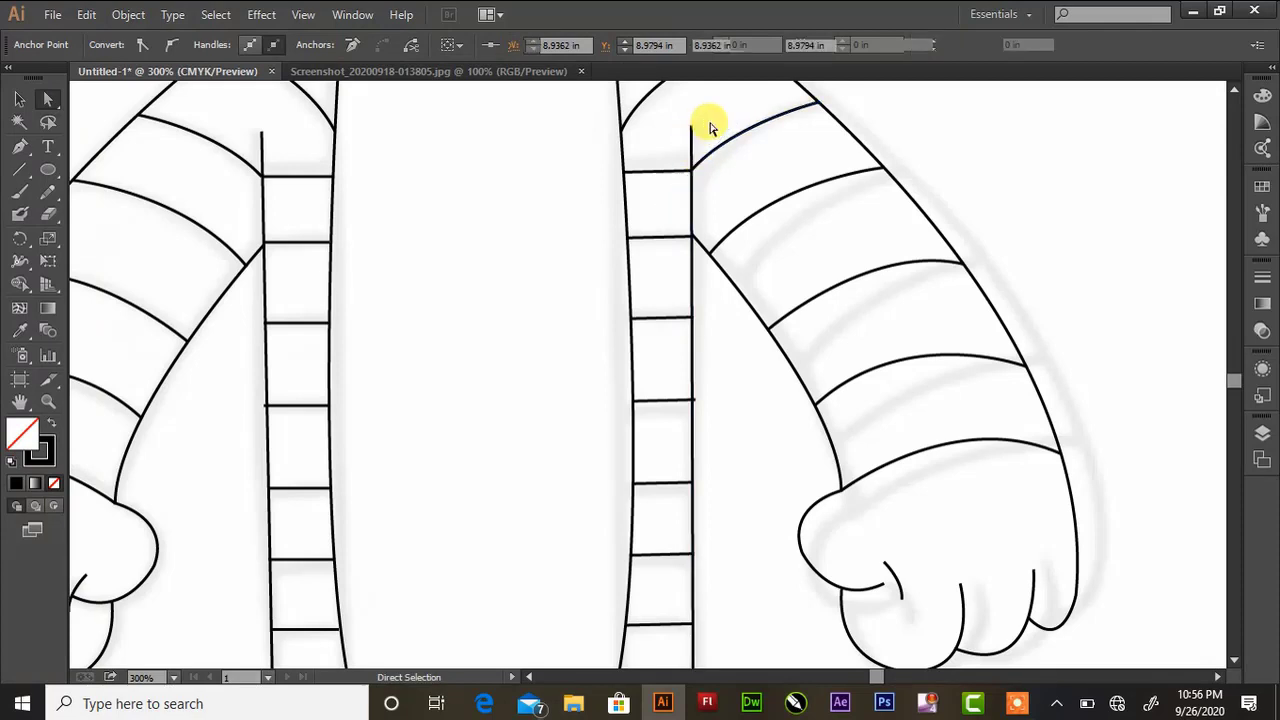
left_click(1234, 89)
left_click(733, 165)
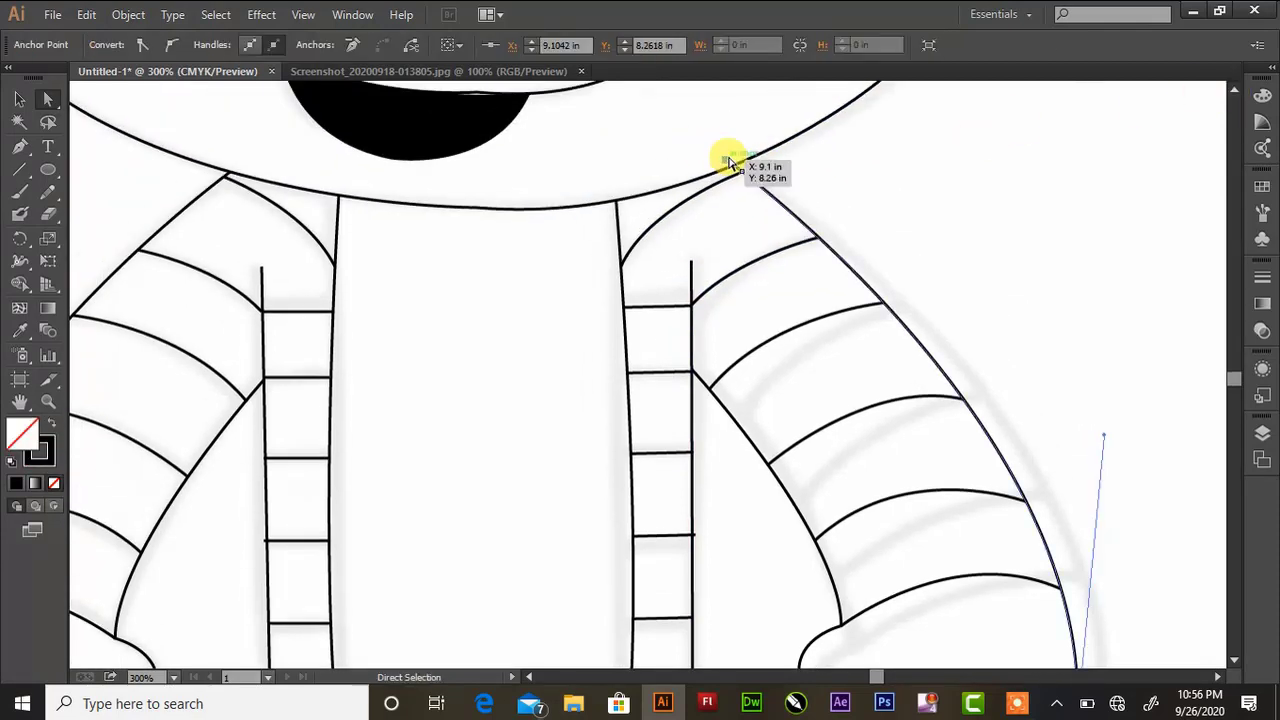
left_click(718, 148)
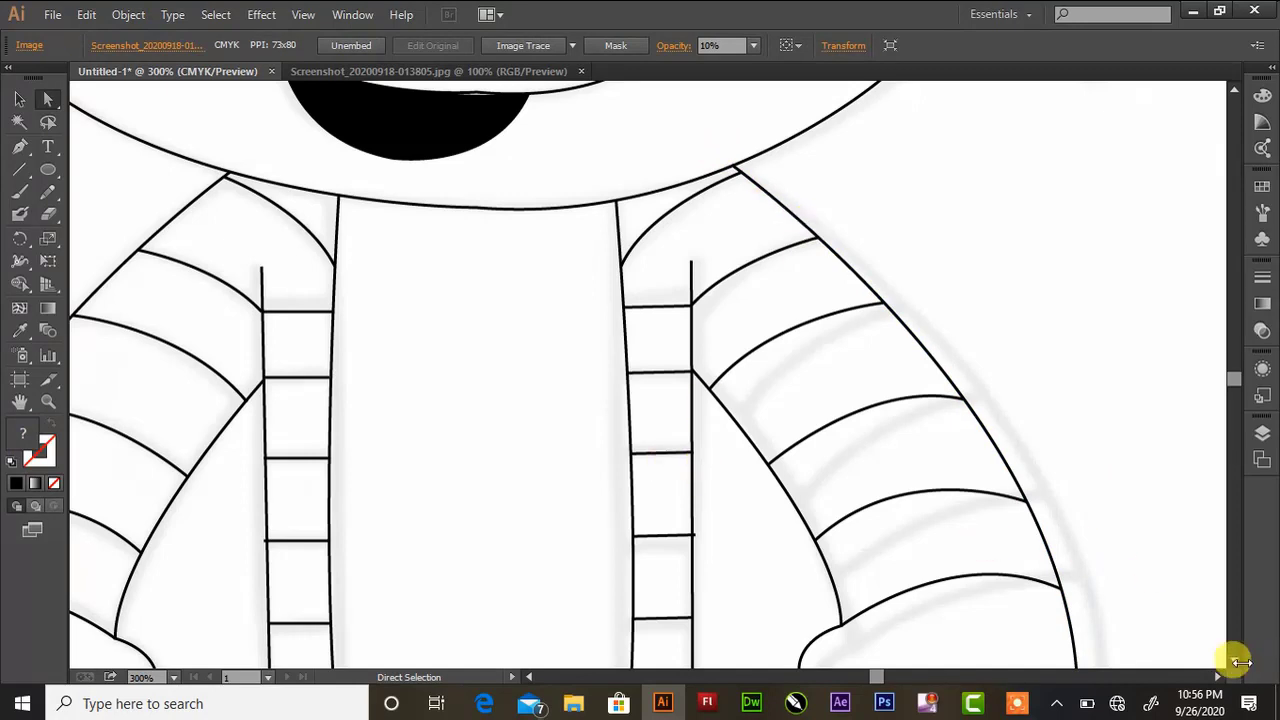
left_click(1234, 663)
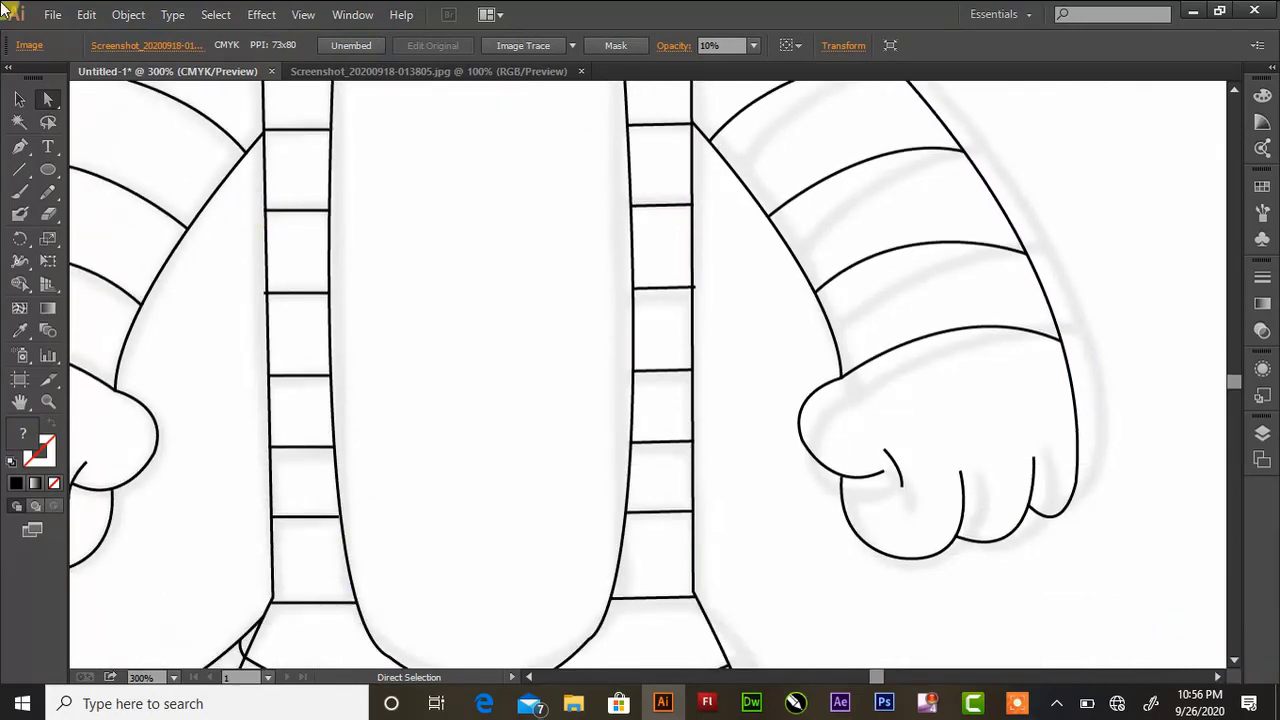
- Ungroup the arm group into separate paths
left_click(18, 97)
right_click(873, 358)
left_click(925, 464)
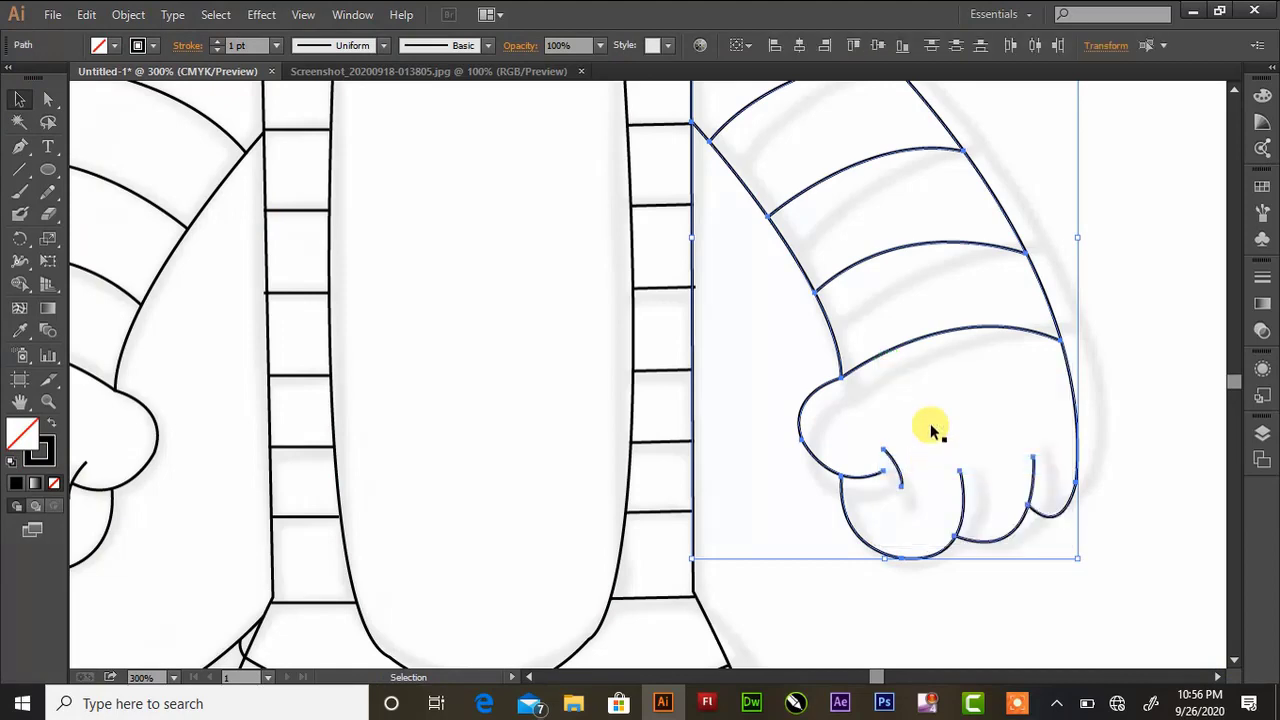
left_click(920, 438)
left_click(893, 464)
left_click(930, 440)
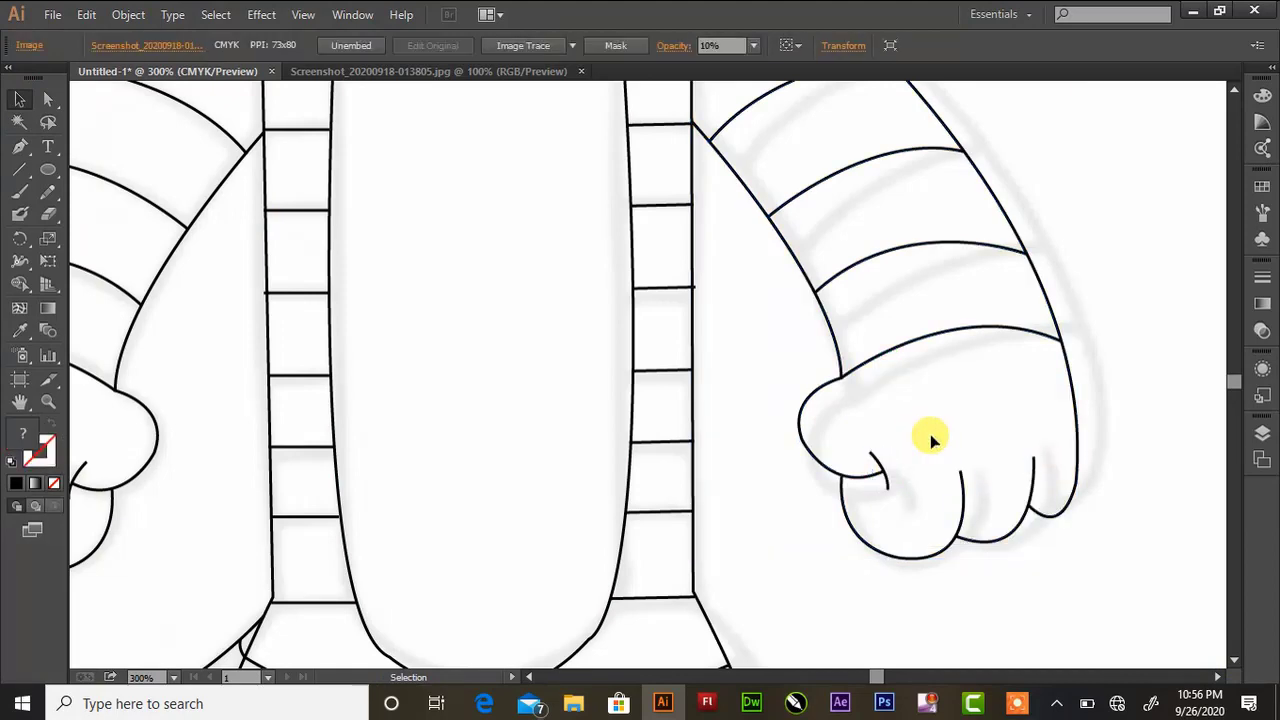
- Ungroup the right leg group into separate paths
scroll(1240, 665, "down", 3)
scroll(1240, 665, "down", 3)
scroll(1240, 665, "down", 3)
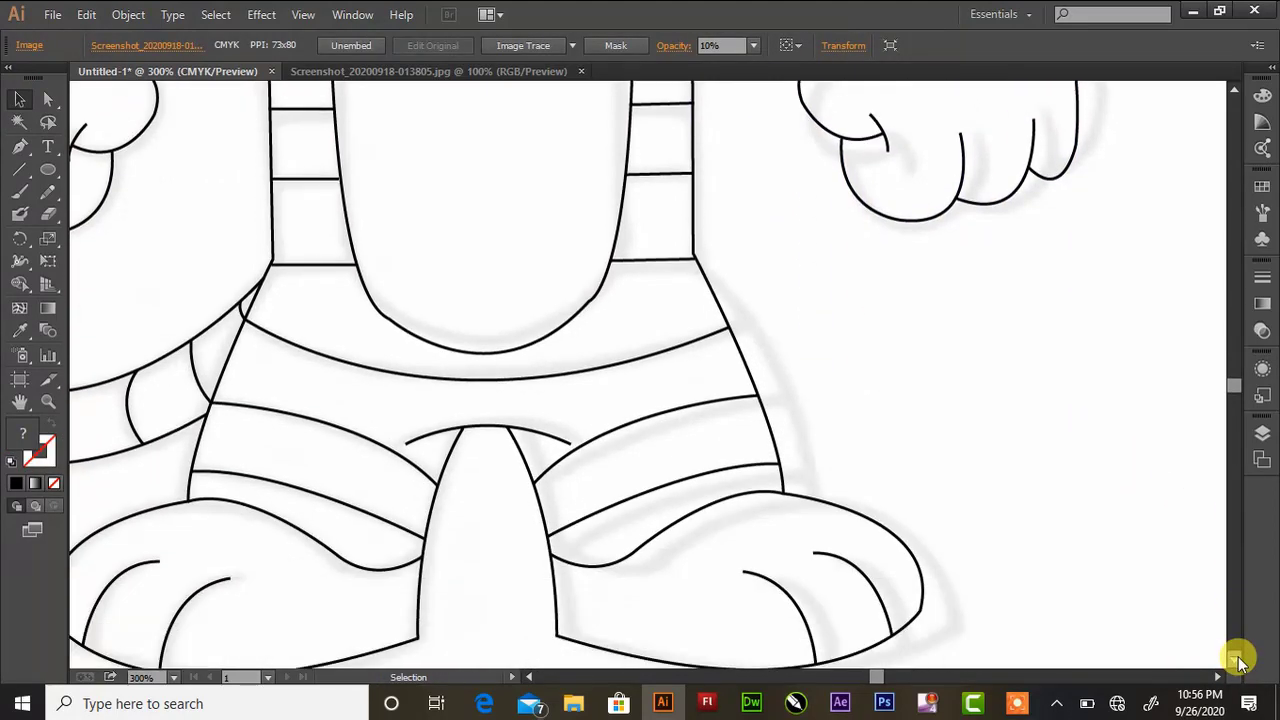
left_click(662, 236)
right_click(665, 242)
left_click(690, 340)
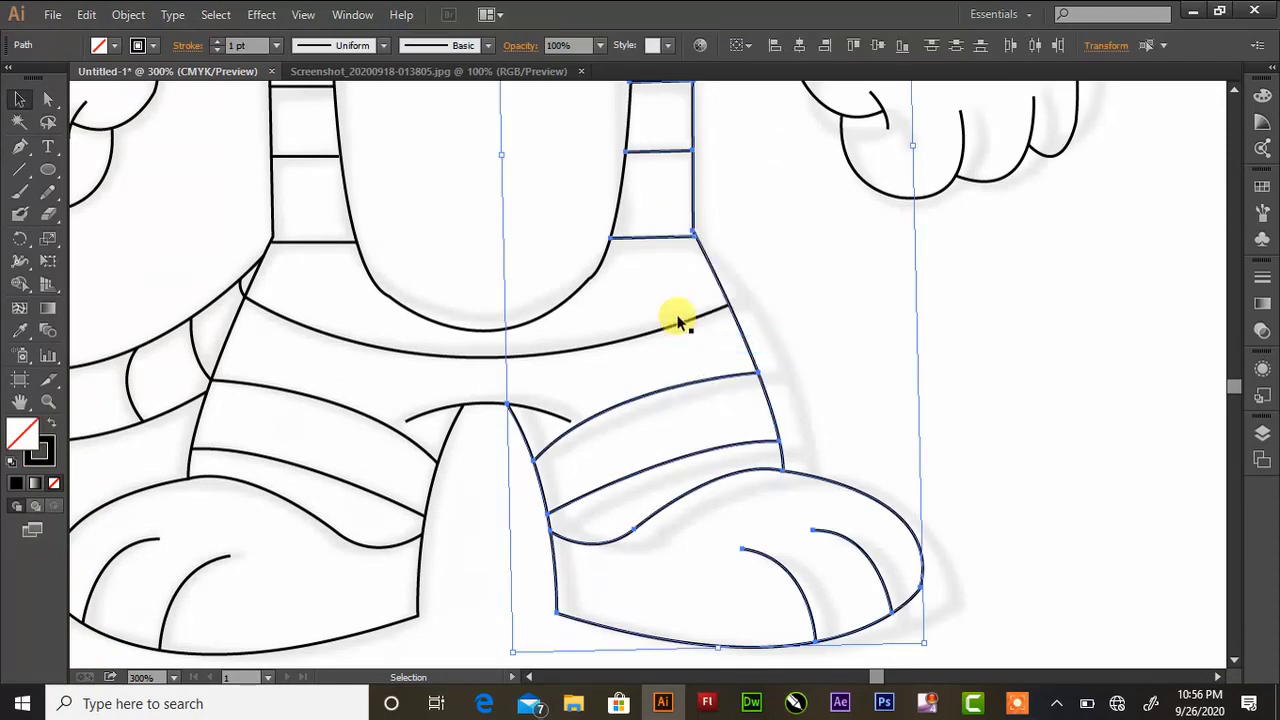
left_click(667, 234)
left_click(768, 268)
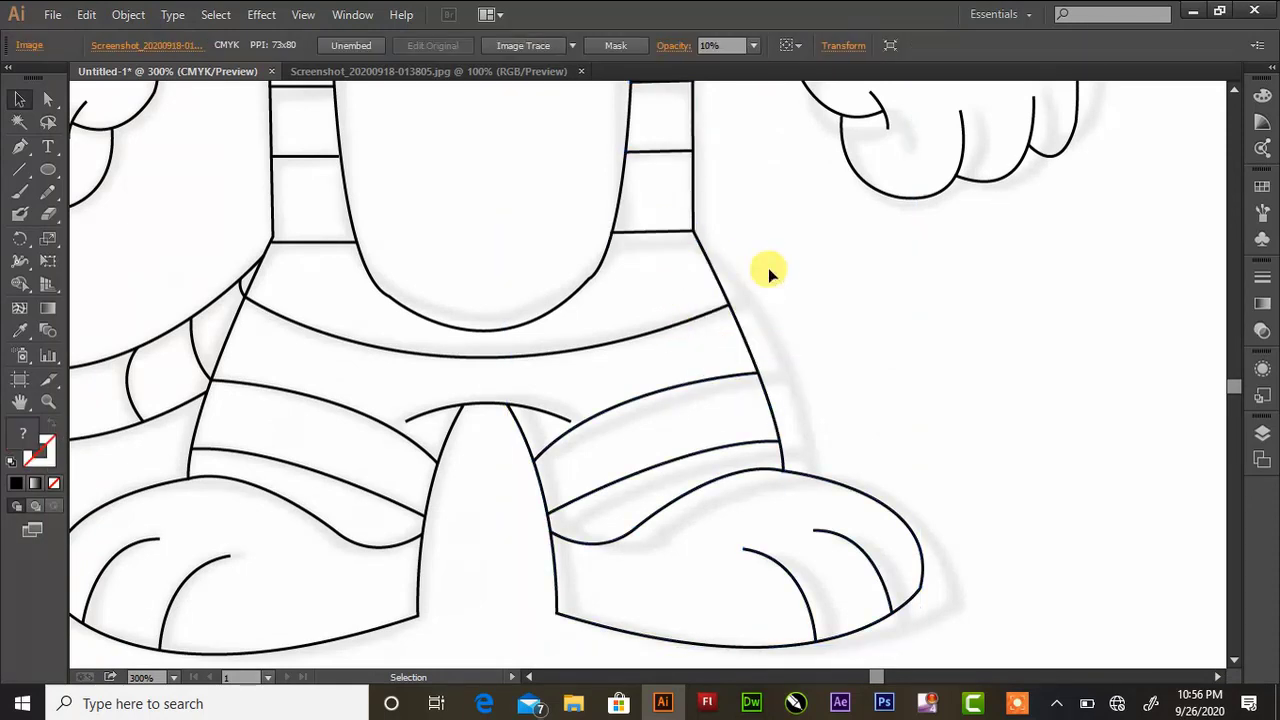
- Ungroup the left leg group, undoing an accidental move of the chest curve
right_click(310, 242)
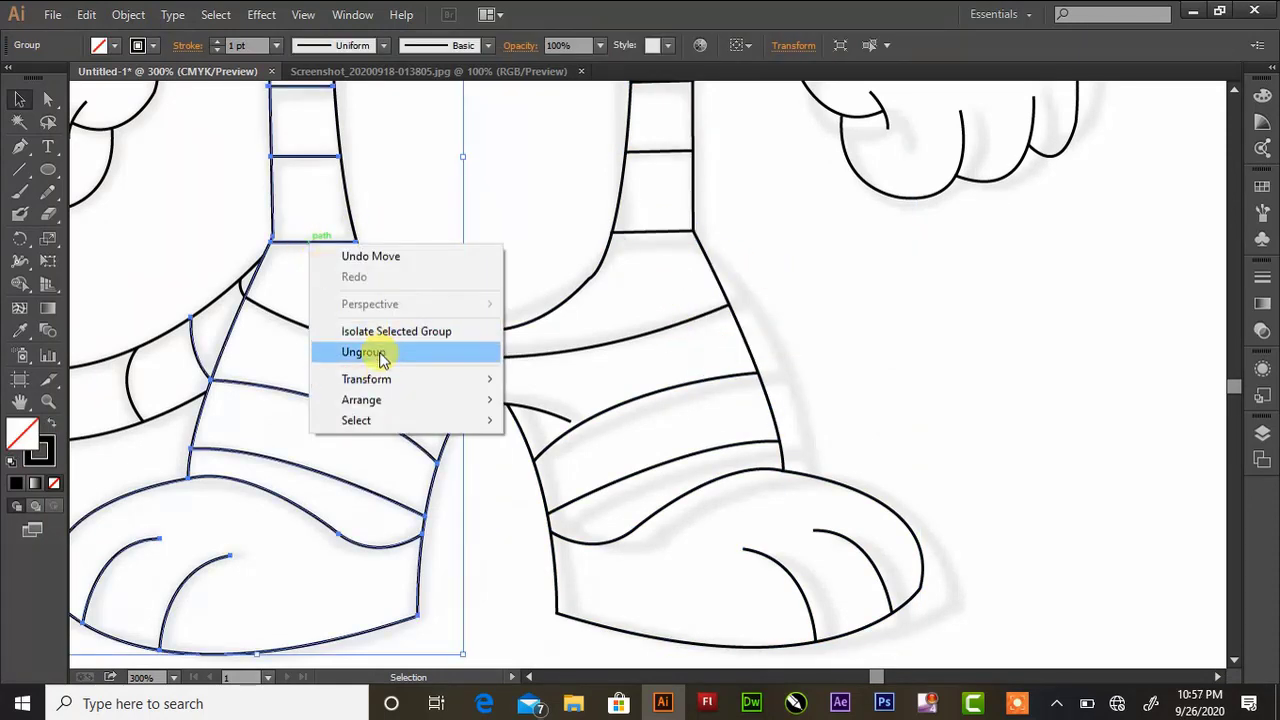
left_click(371, 351)
left_click(322, 258)
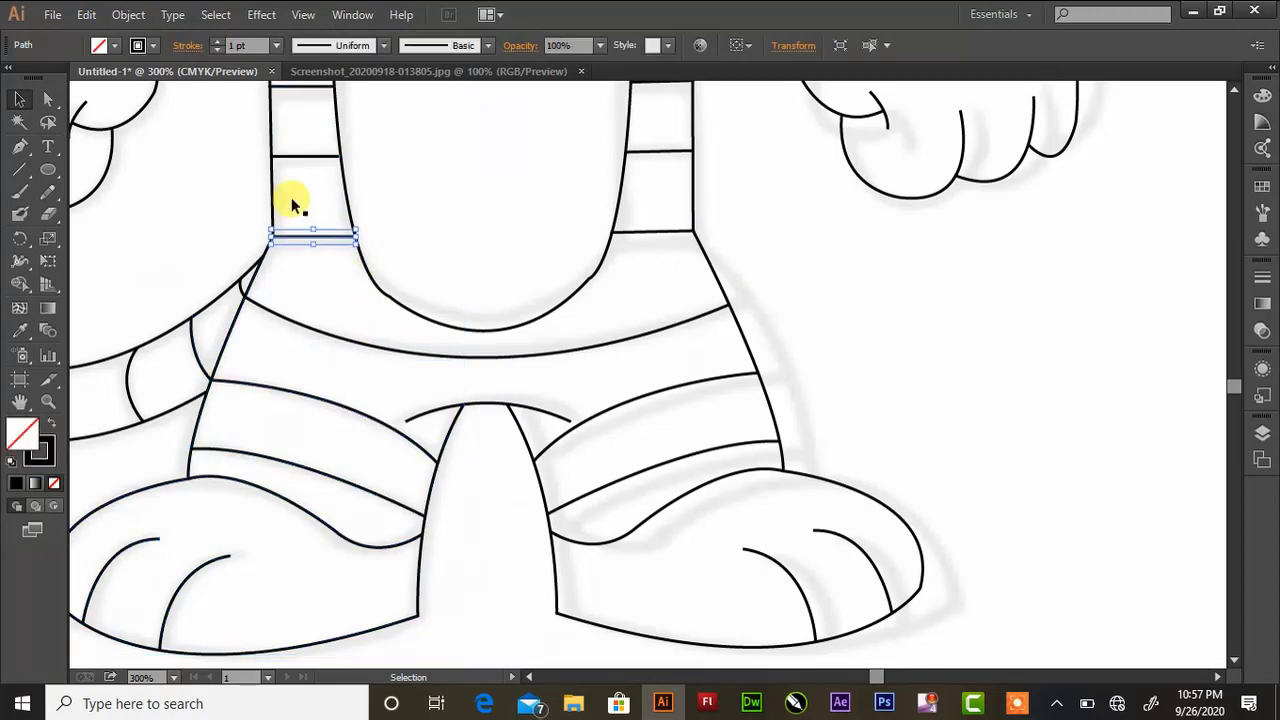
left_click(291, 197)
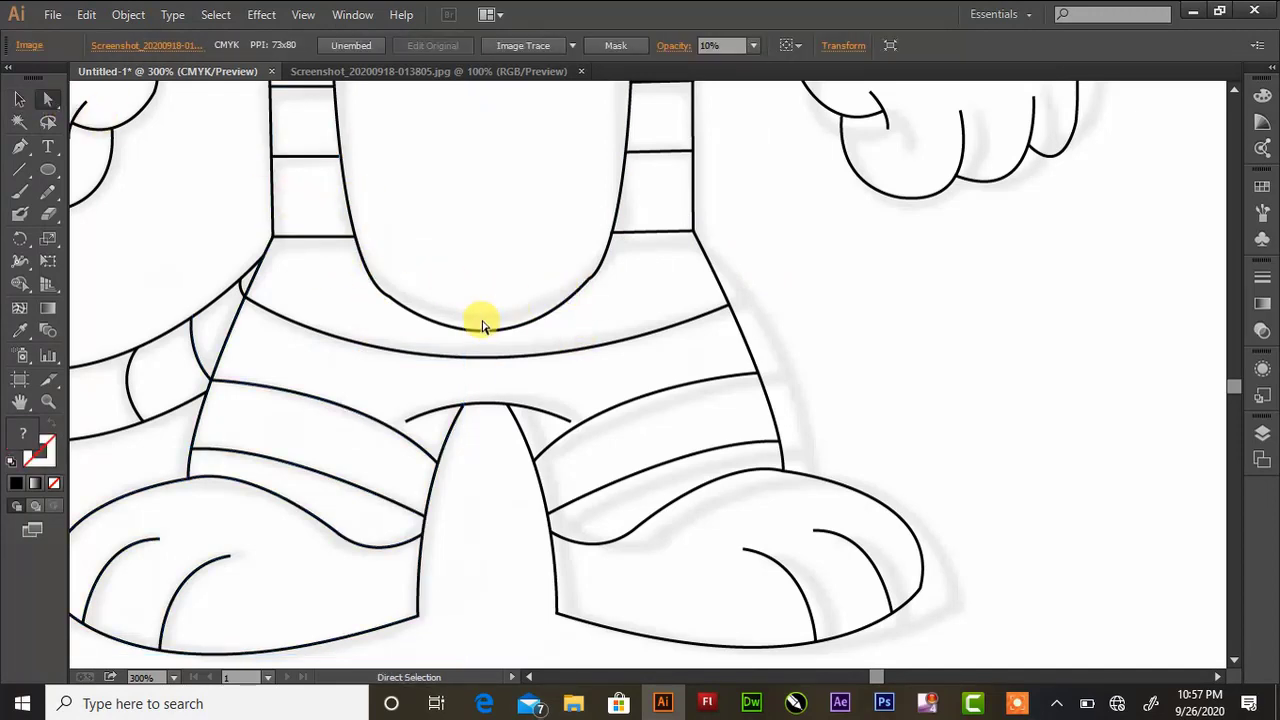
mouse_move(481, 326)
left_mouse_down()
mouse_move(486, 386)
mouse_move(490, 340)
mouse_move(523, 372)
mouse_move(509, 378)
left_mouse_up()
key("ctrl+z")
- Round the U-shaped curve at the bottom of the chest panel, then zoom out to 150%
left_click(519, 330)
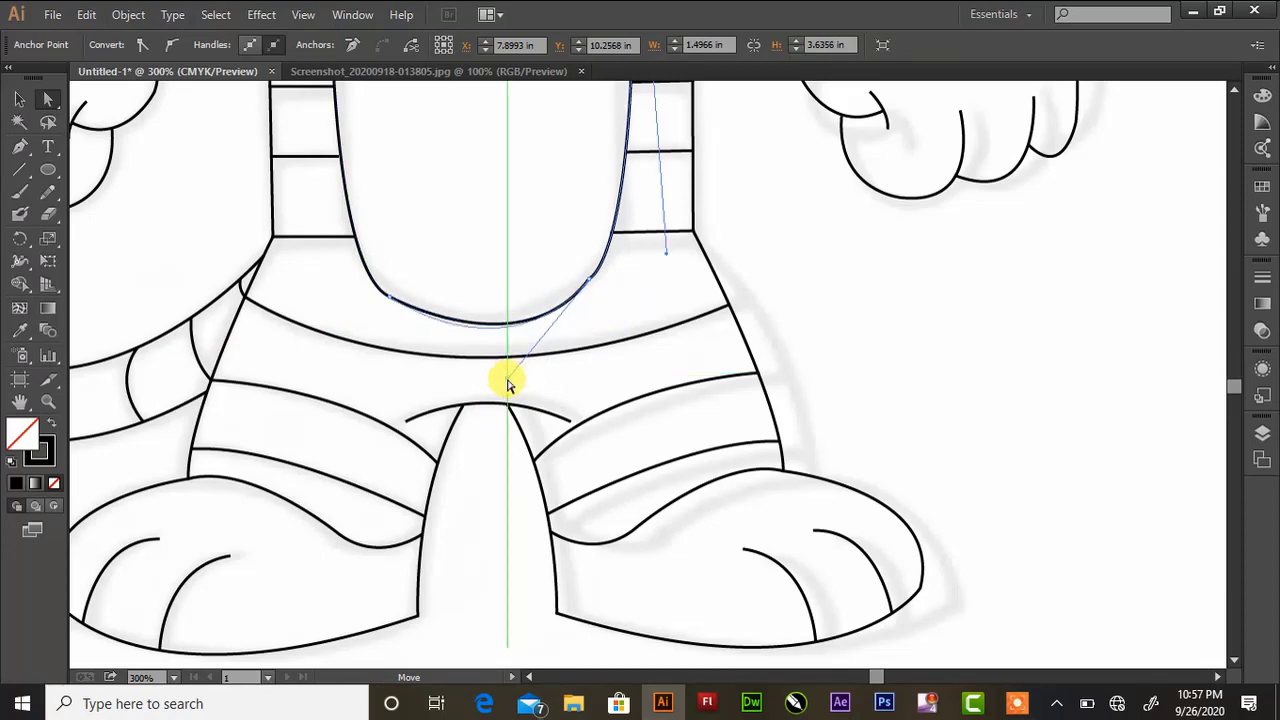
left_click(605, 265)
key("ctrl+minus")
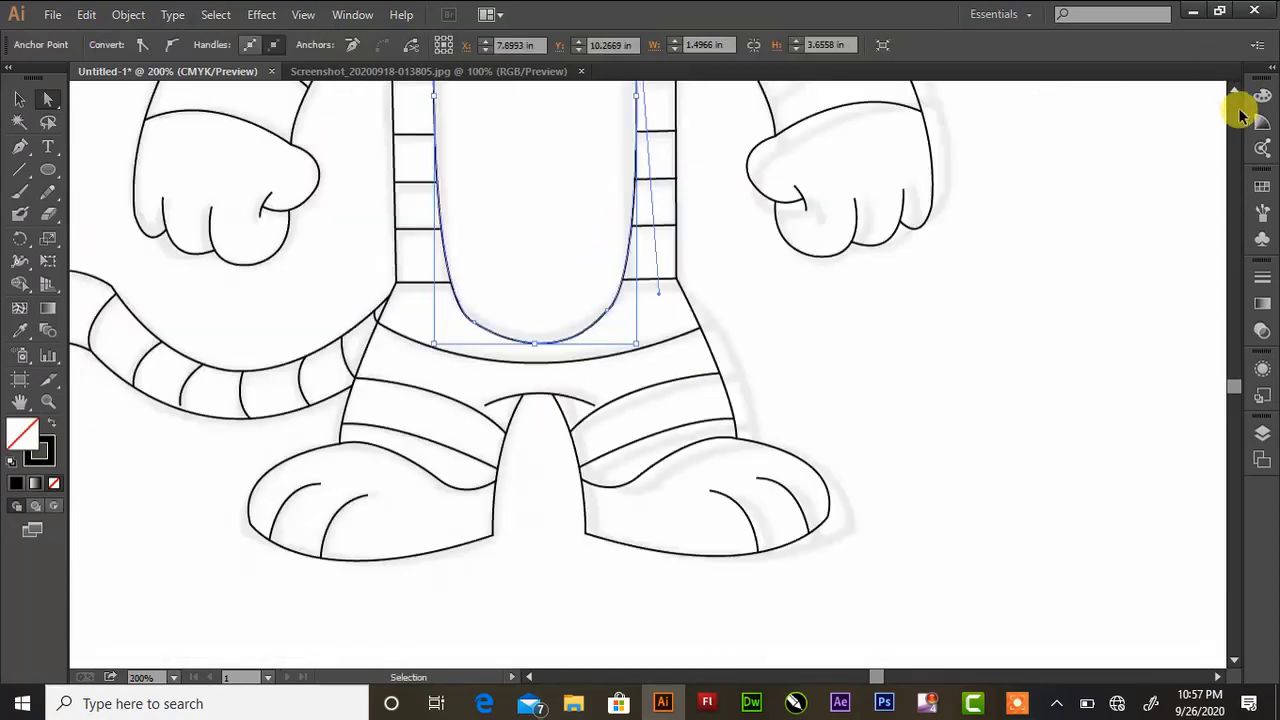
key("ctrl+minus")
- Reshape the mouth curve so it sits along the tongue's top edge
scroll(1235, 92, "up", 1)
scroll(1235, 92, "up", 3)
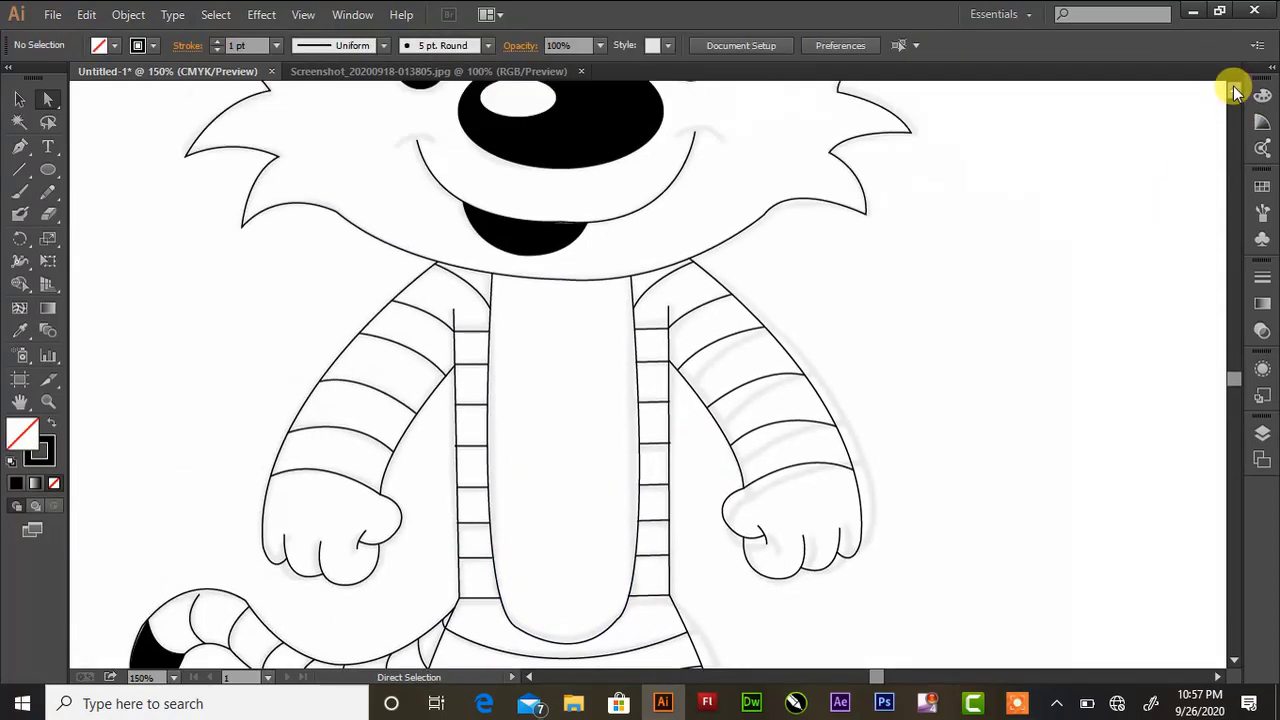
scroll(1235, 92, "up", 3)
key("ctrl+plus")
key("ctrl+plus")
scroll(1235, 92, "up", 3)
scroll(1249, 94, "up", 2)
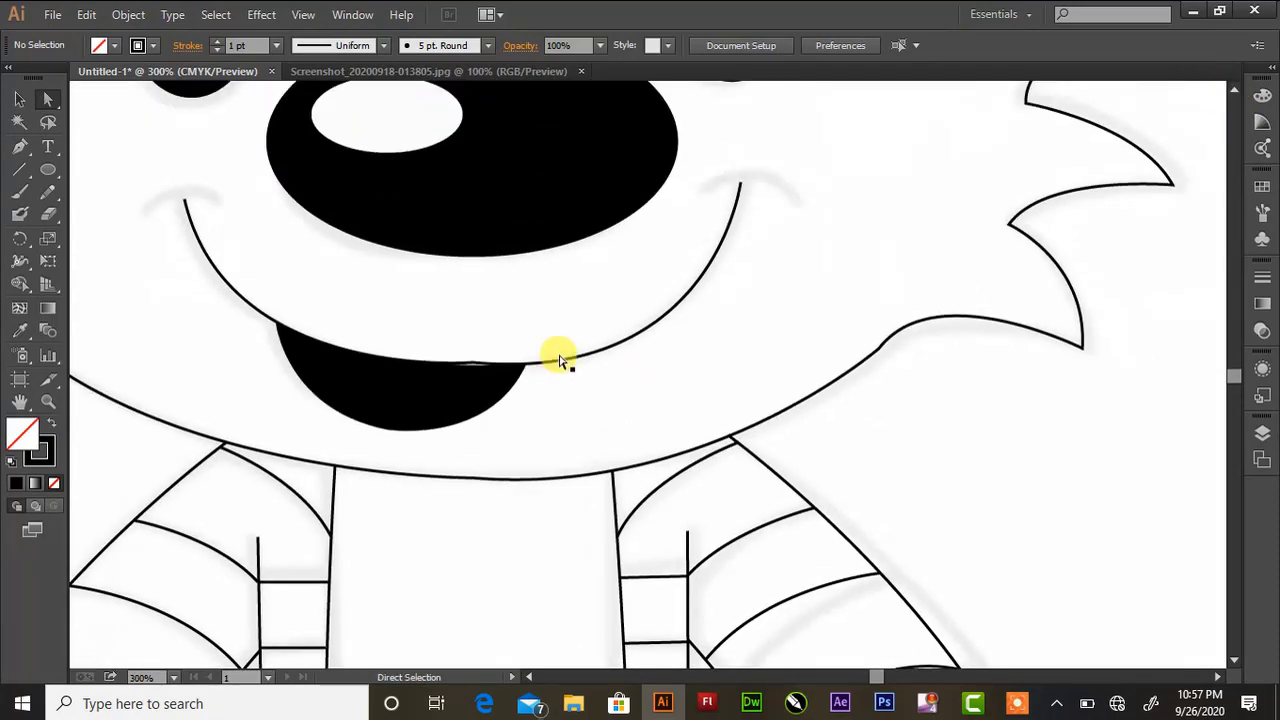
mouse_move(560, 354)
left_mouse_down()
mouse_move(703, 389)
mouse_move(704, 371)
left_mouse_up()
left_click(705, 338)
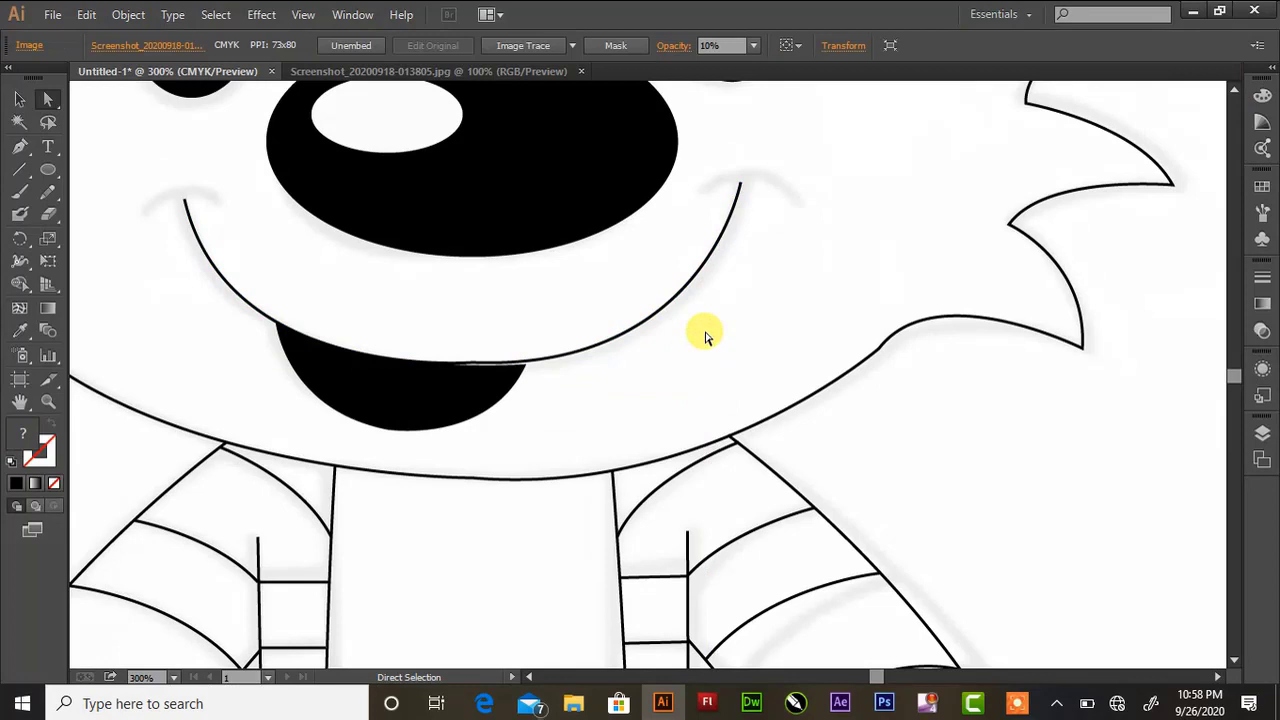
left_click(523, 363)
- Draw a short curved arc at the smile's left mouth corner with the Pen tool
left_click(500, 334)
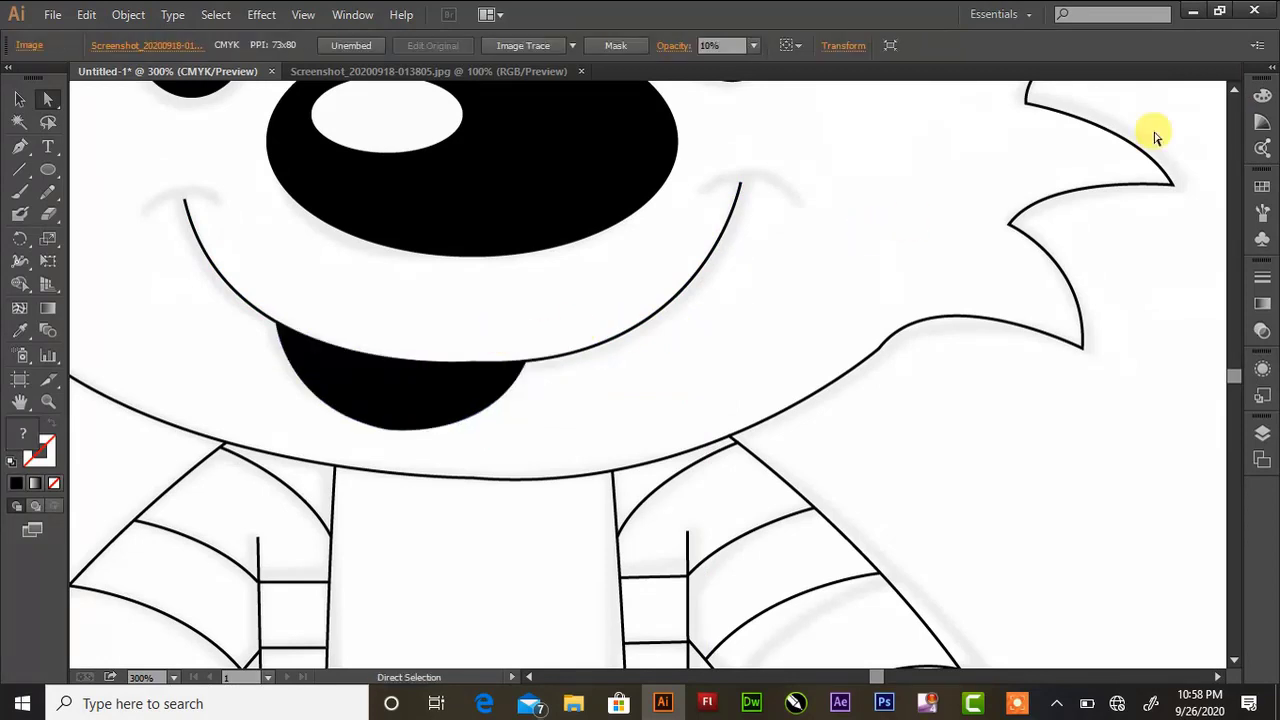
scroll(1240, 88, "up", 5)
left_click(24, 148)
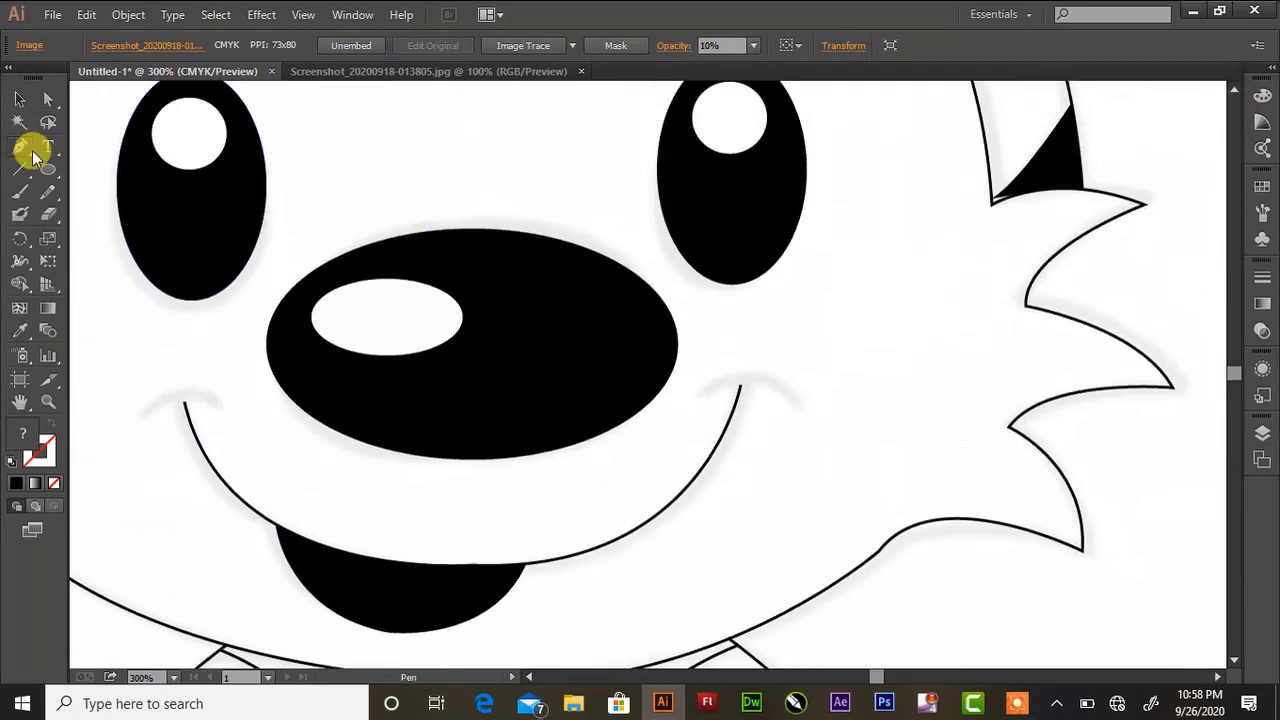
left_click(162, 401)
left_click_drag(217, 400, 222, 426)
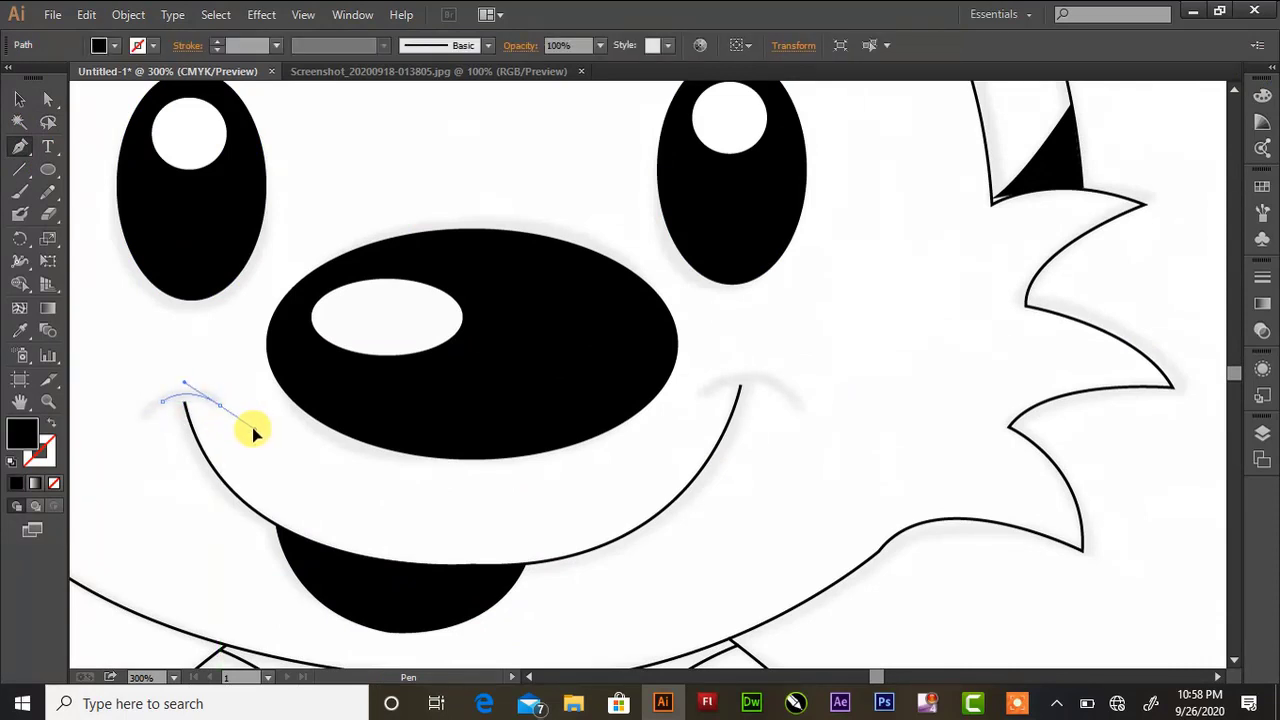
left_click(51, 423)
- Give the left mouth-corner arc a black stroke with no fill and rotate it into place
left_click(17, 97)
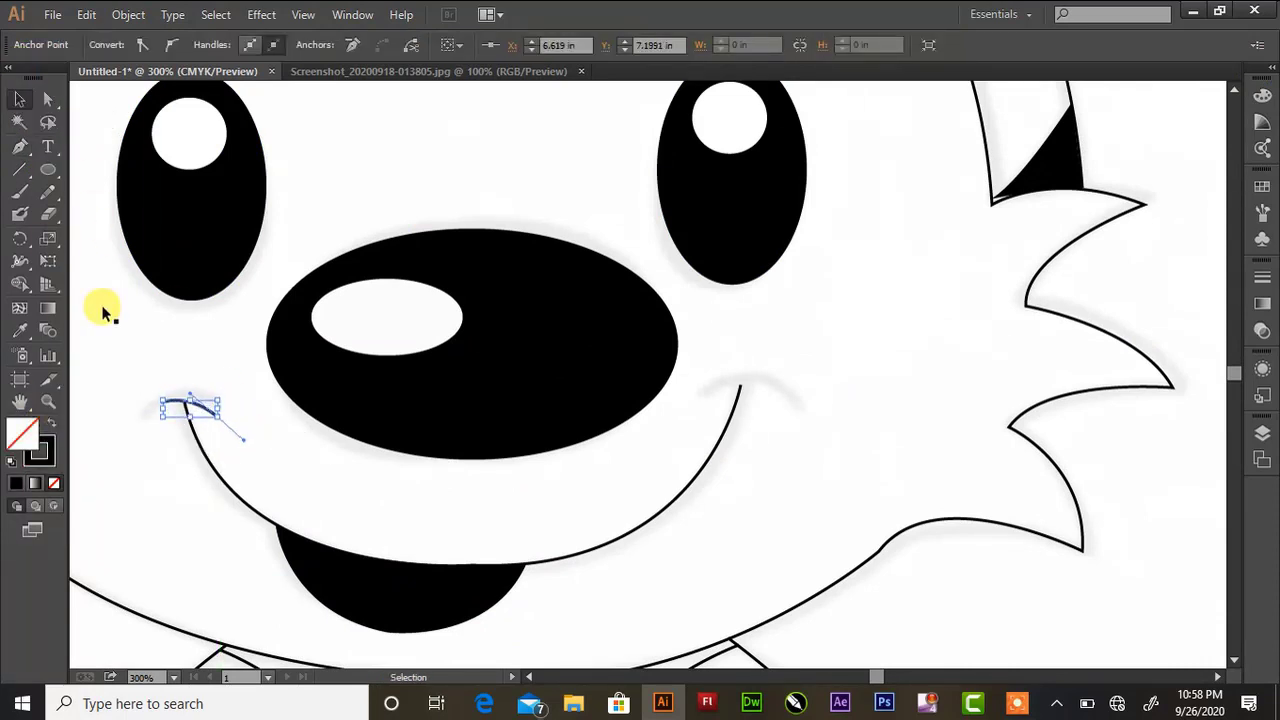
key("shift+x")
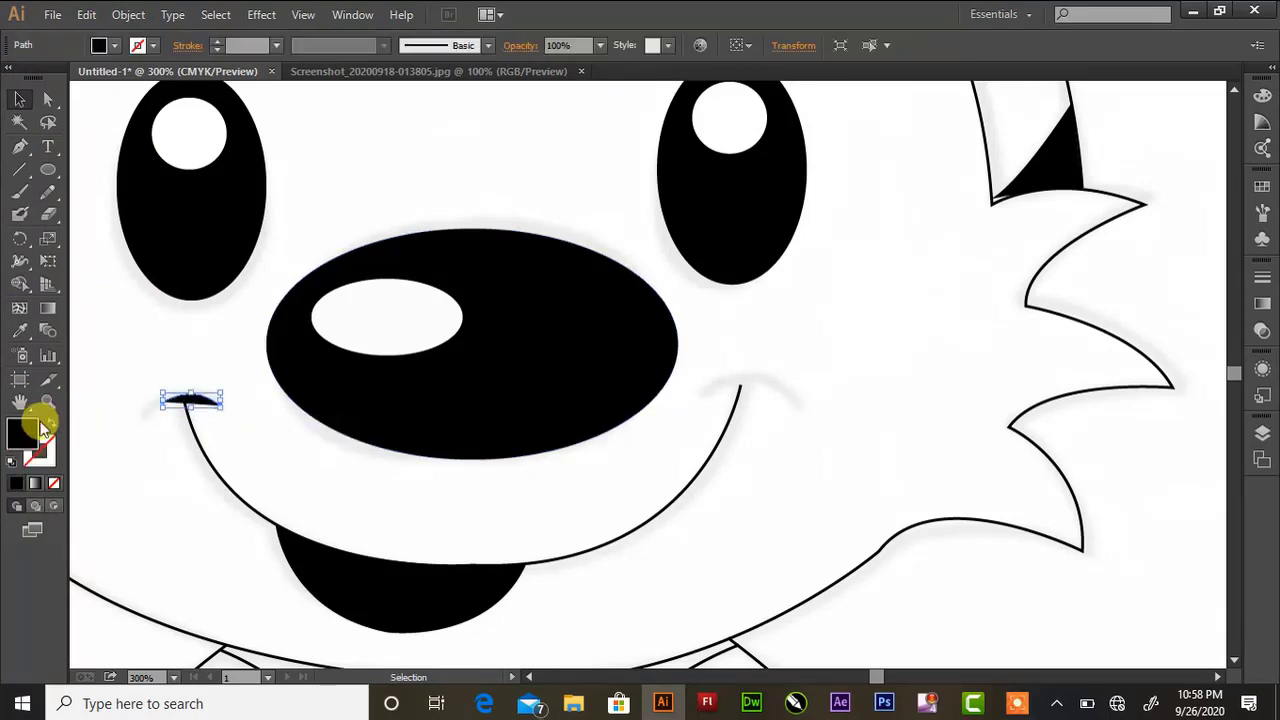
left_click(51, 423)
left_click(114, 420)
left_click(187, 396)
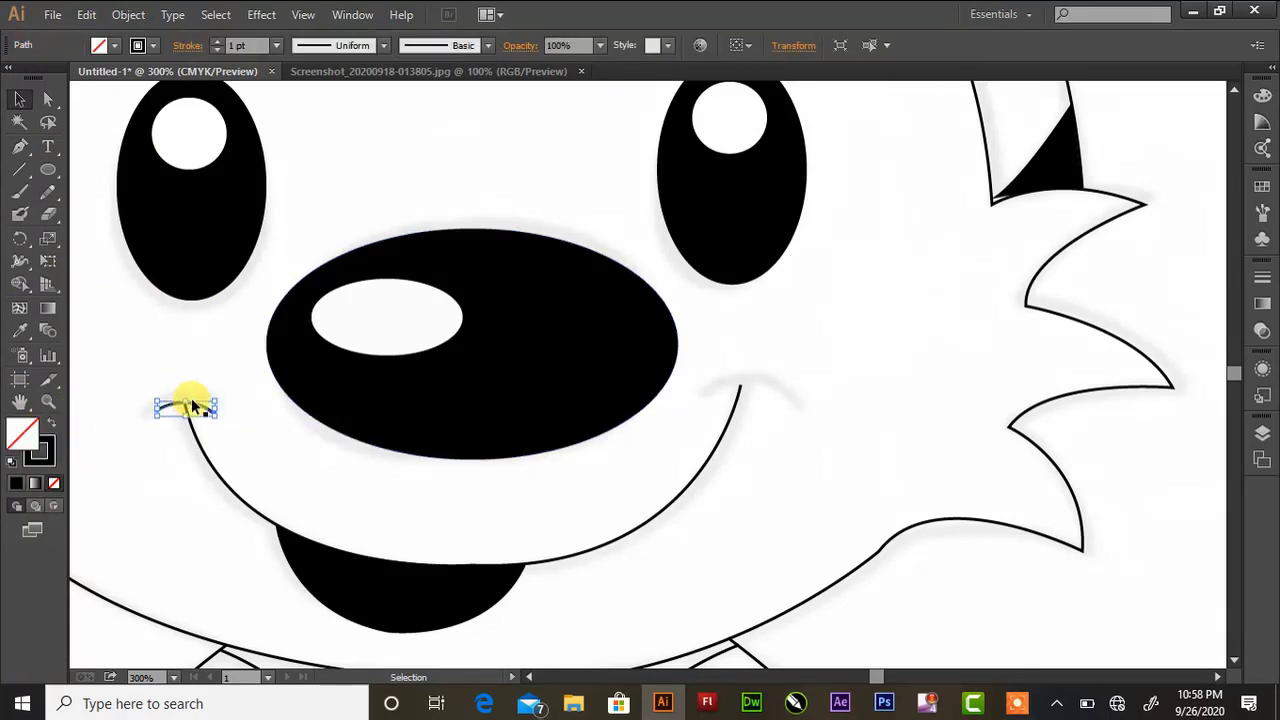
left_click_drag(220, 420, 220, 407)
left_click(252, 430)
- Draw the curled stroke at the smile's right end, black stroke and no fill
left_click(20, 146)
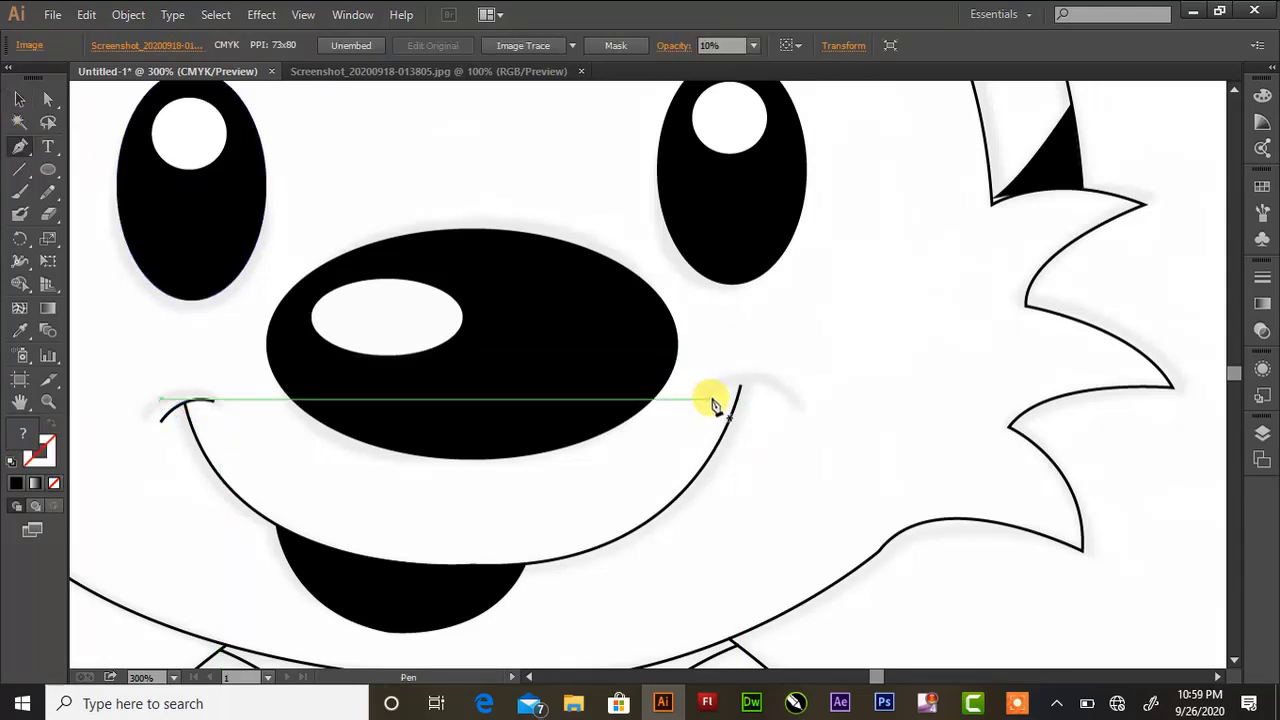
left_click_drag(709, 385, 781, 400)
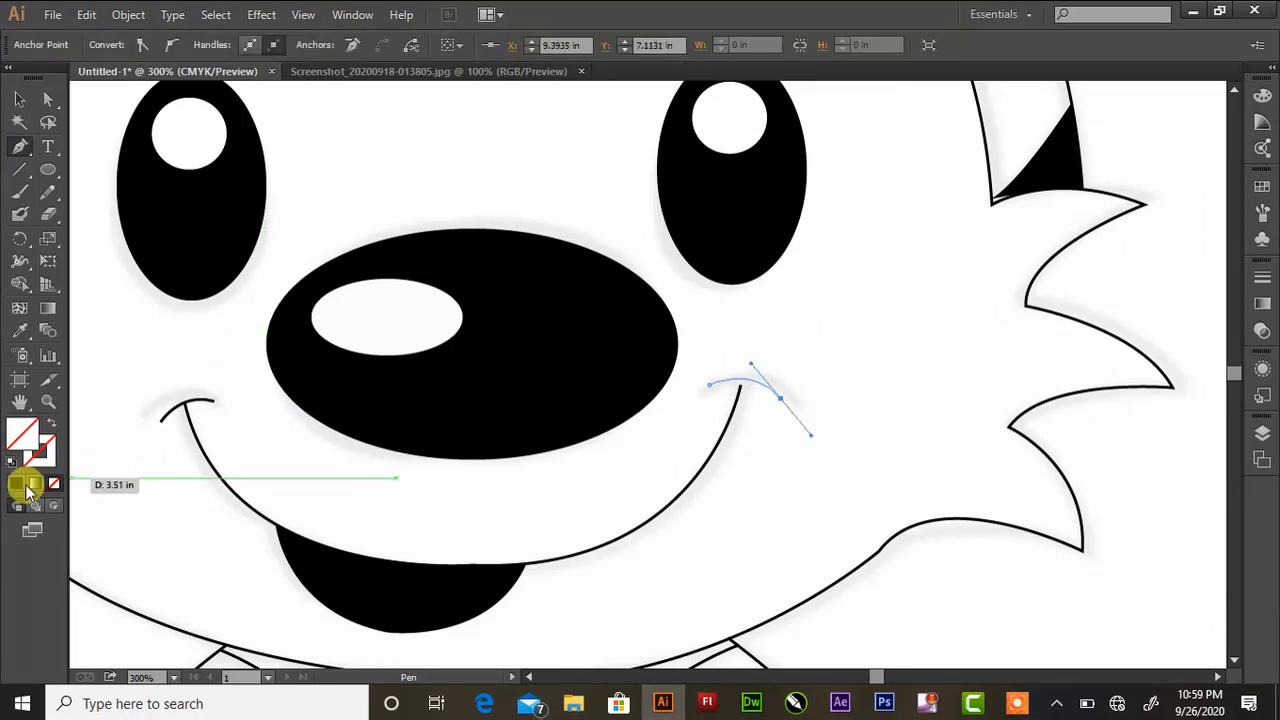
left_click(16, 483)
left_click(54, 416)
left_click(20, 99)
left_click(663, 294)
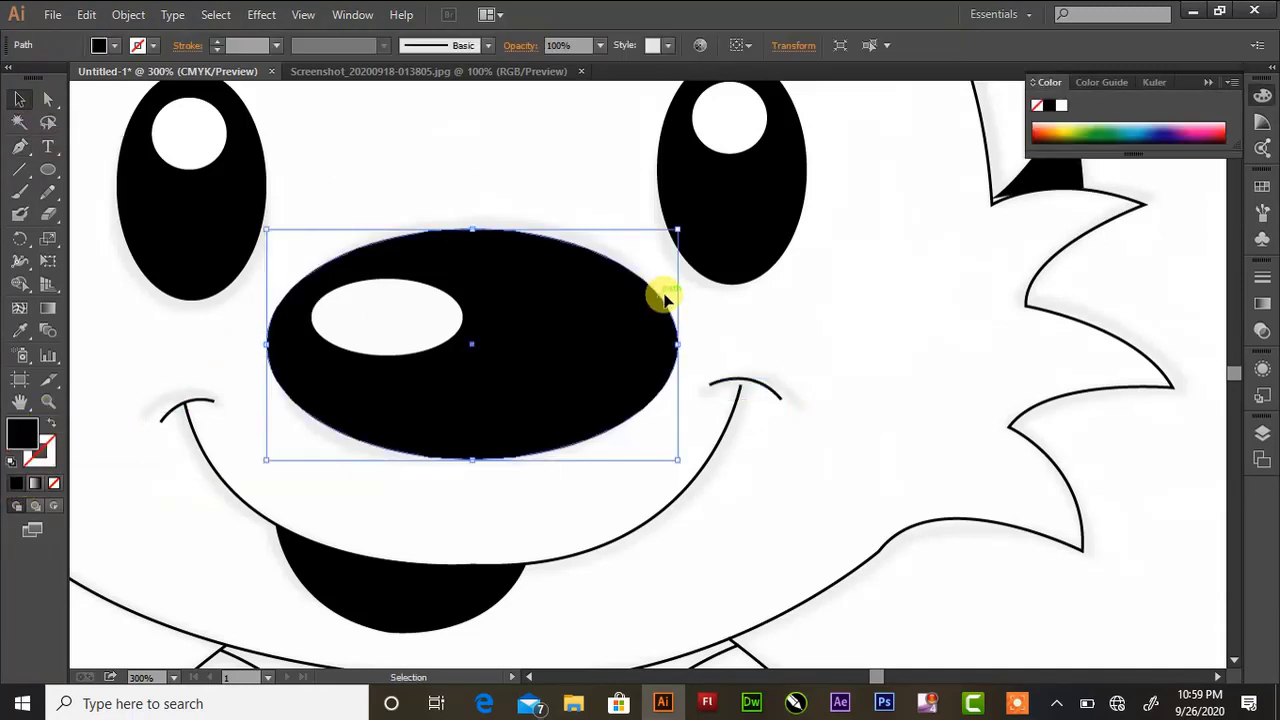
left_click(778, 396)
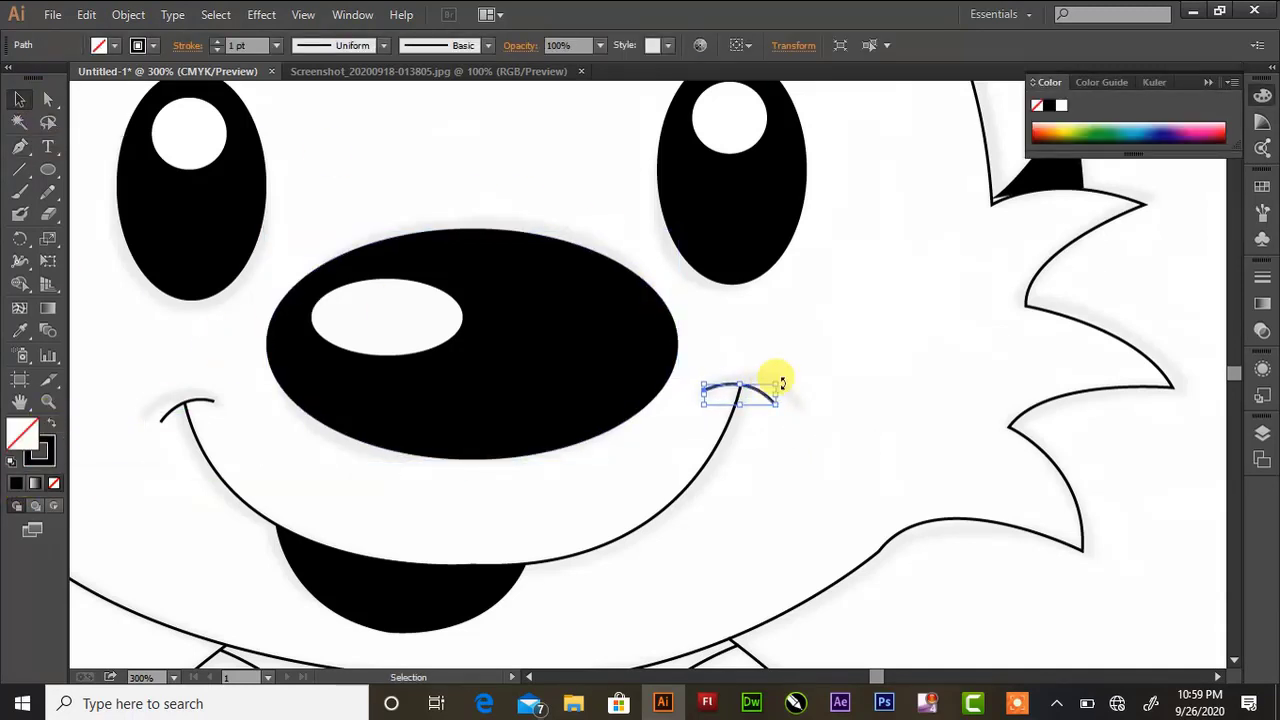
left_click(830, 398)
left_click(1213, 85)
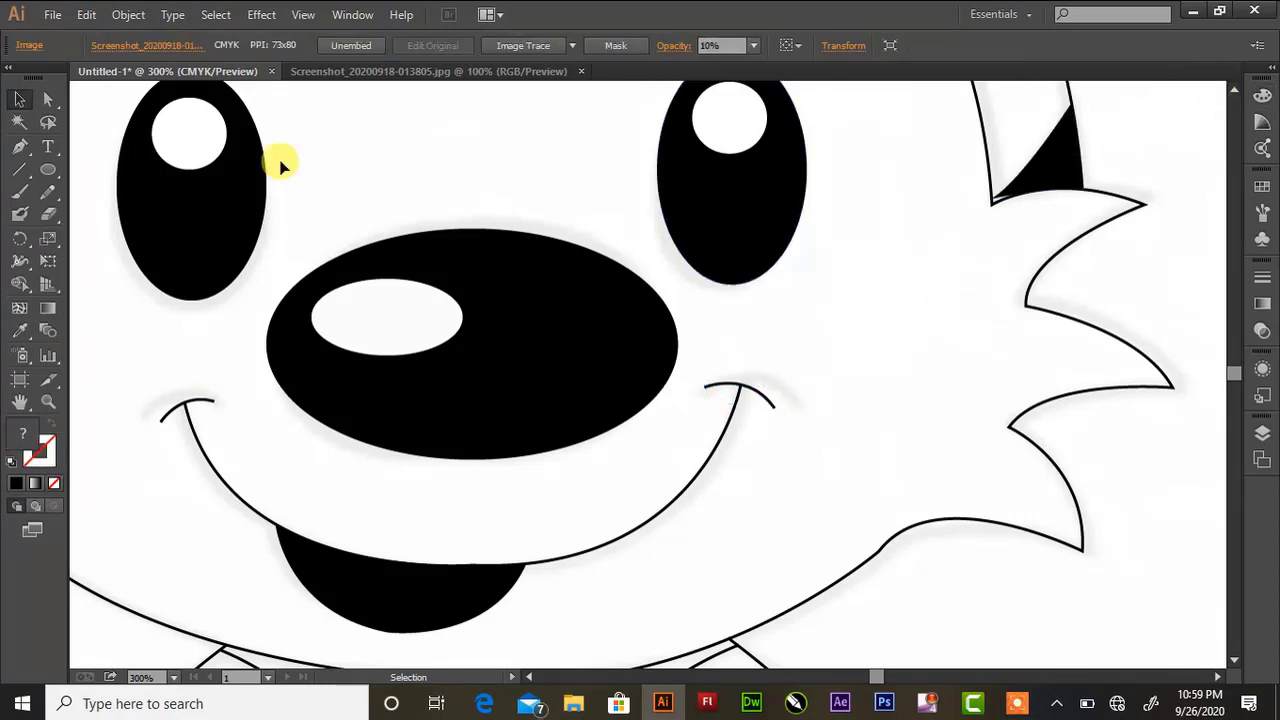
left_click(54, 102)
left_click(995, 199)
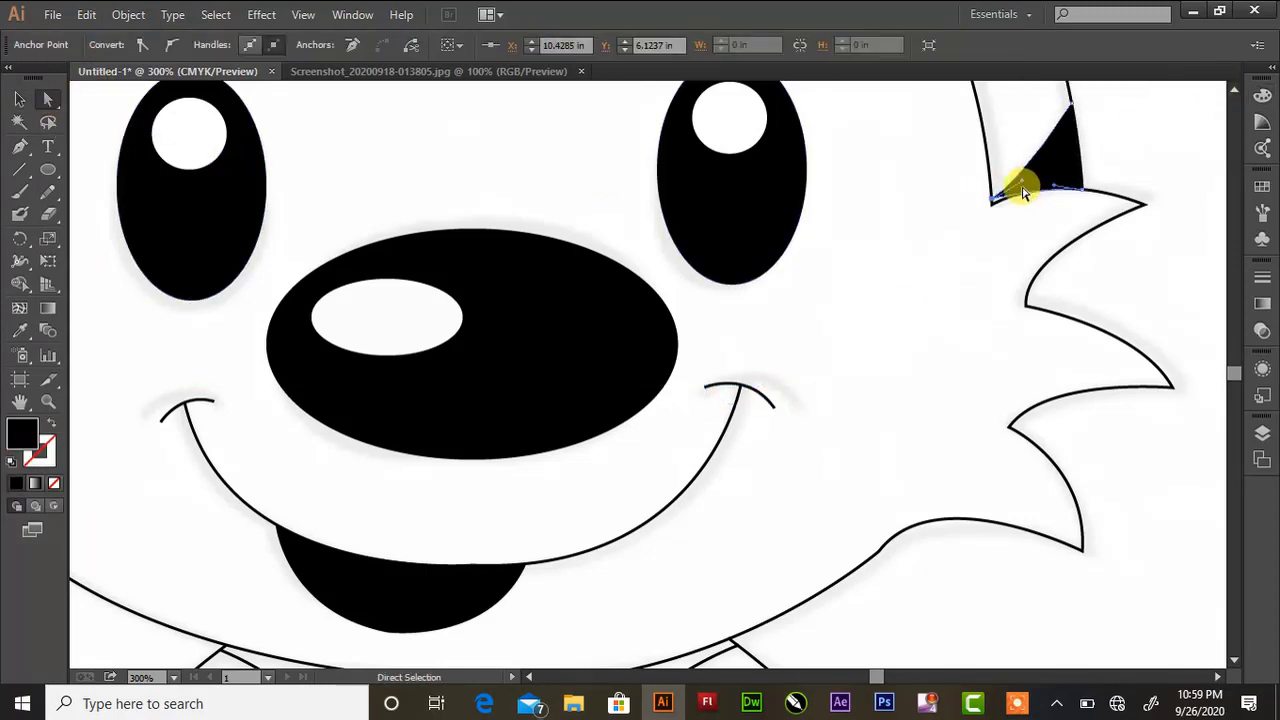
left_click(1007, 166)
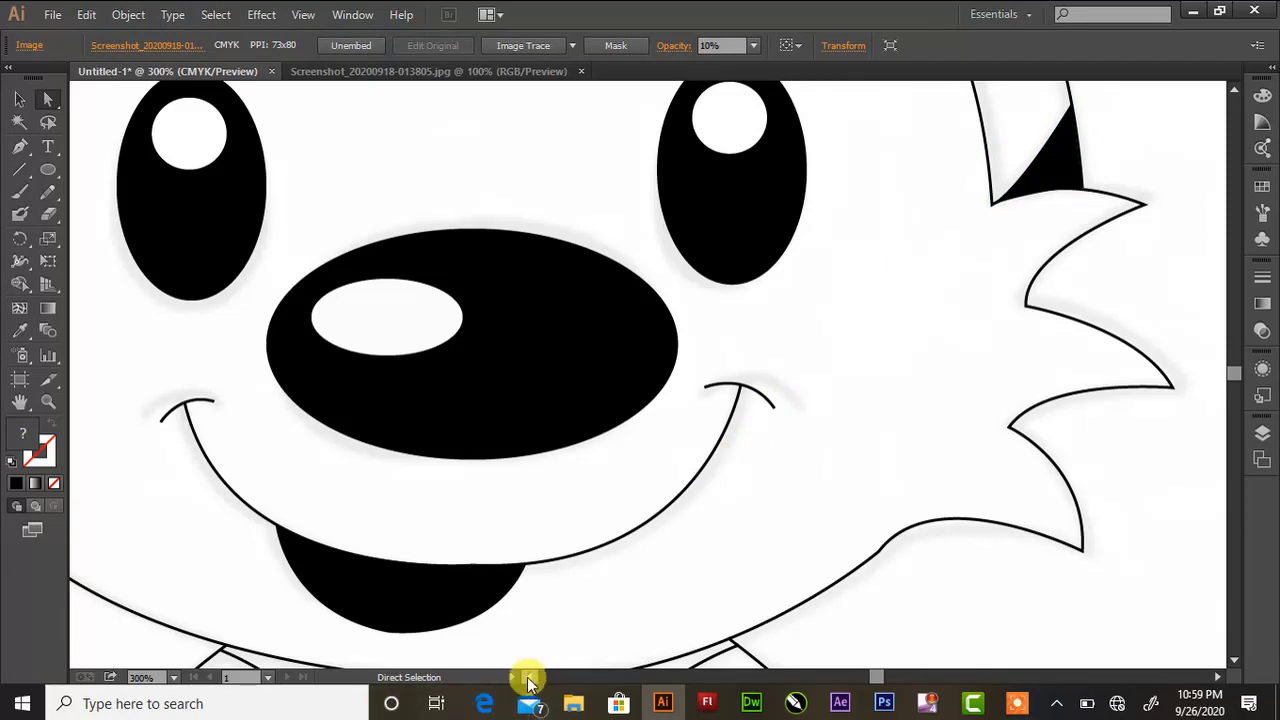
left_click(529, 677)
left_click(529, 677)
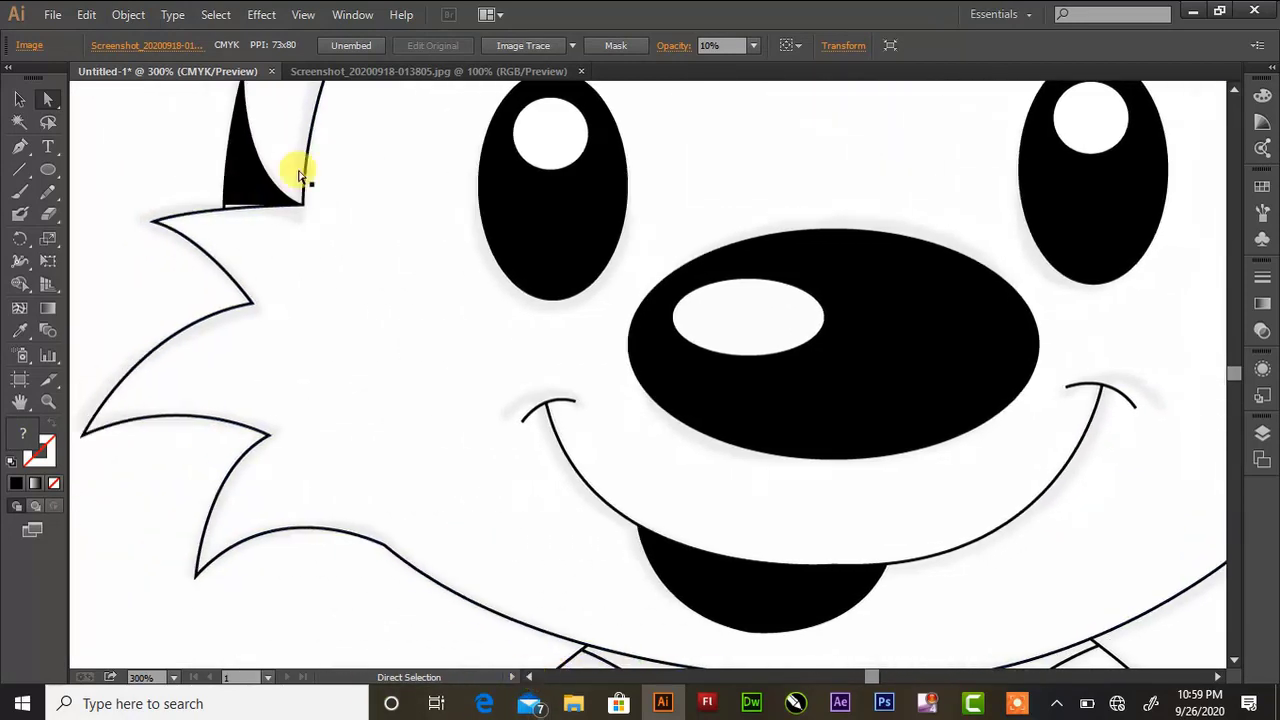
left_click(300, 180)
left_click(226, 210)
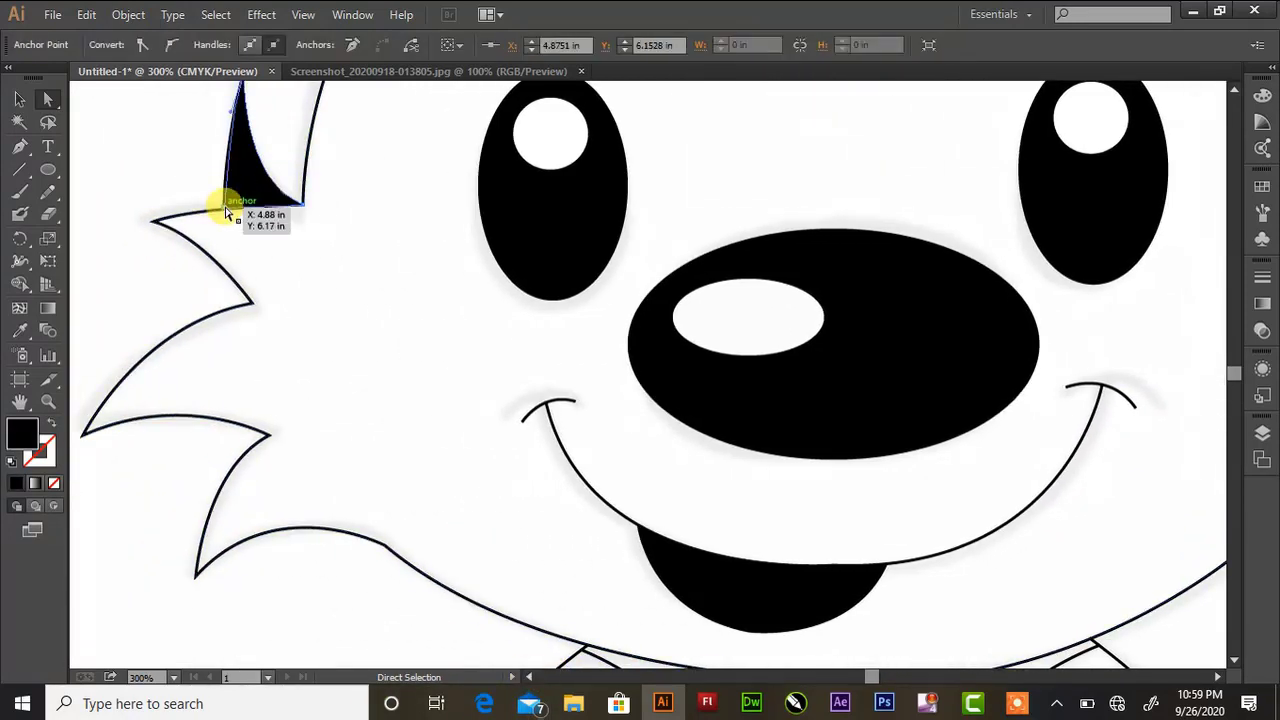
left_click(263, 246)
left_click(1236, 93)
left_click(1236, 93)
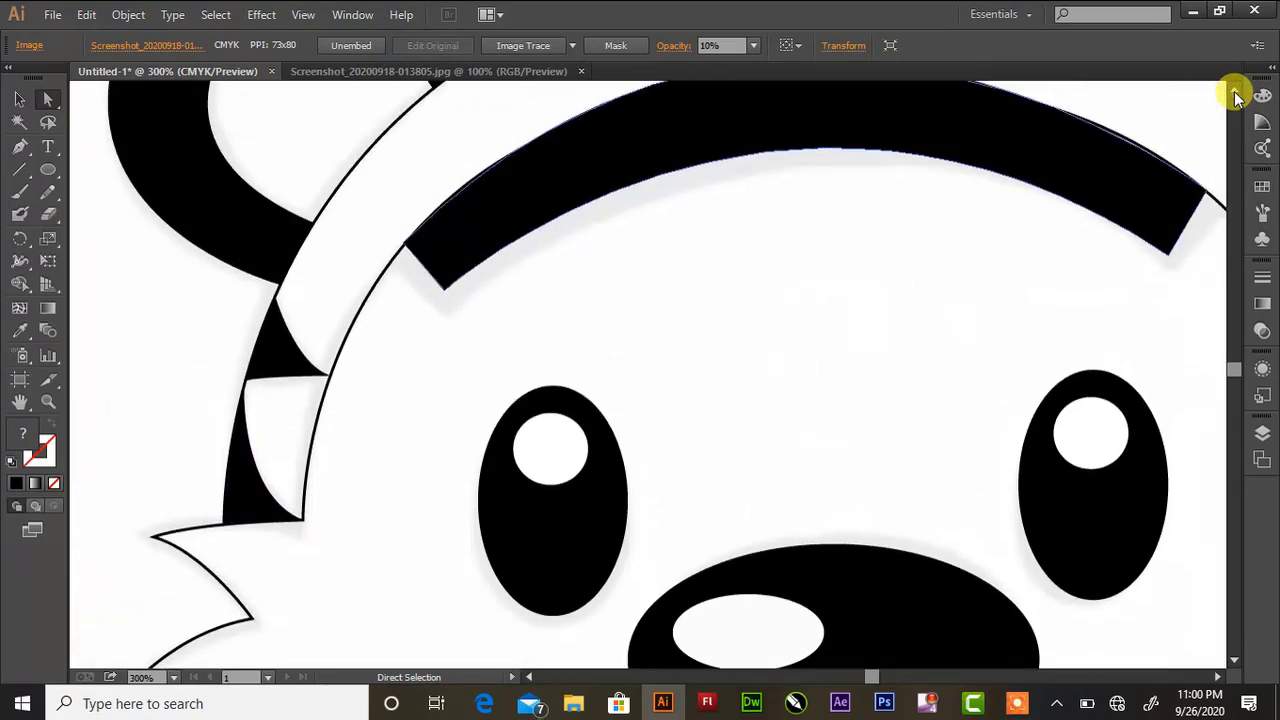
key("ctrl+minus")
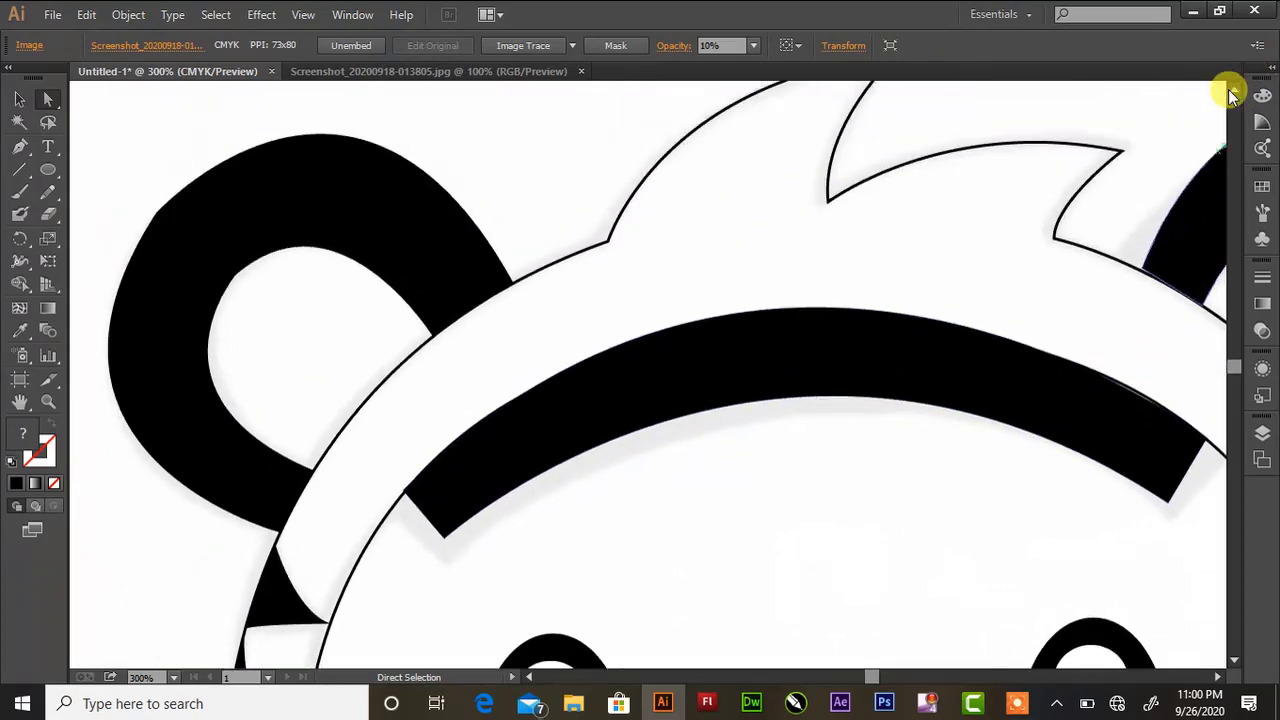
key("ctrl+minus")
key("ctrl+minus")
- Marquee-select every tiger path and set the stroke weight to 3 pt
left_click(1234, 660)
left_click(1234, 660)
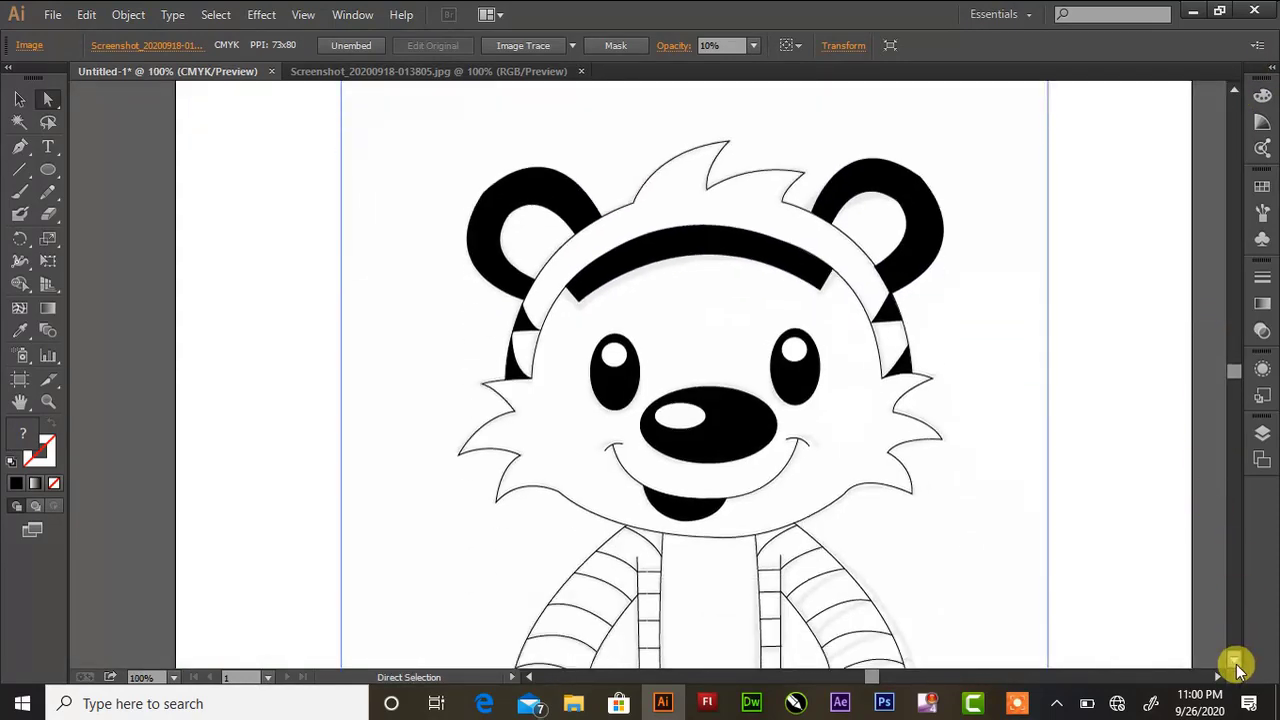
key("ctrl+minus")
left_click(1234, 660)
left_click(853, 580)
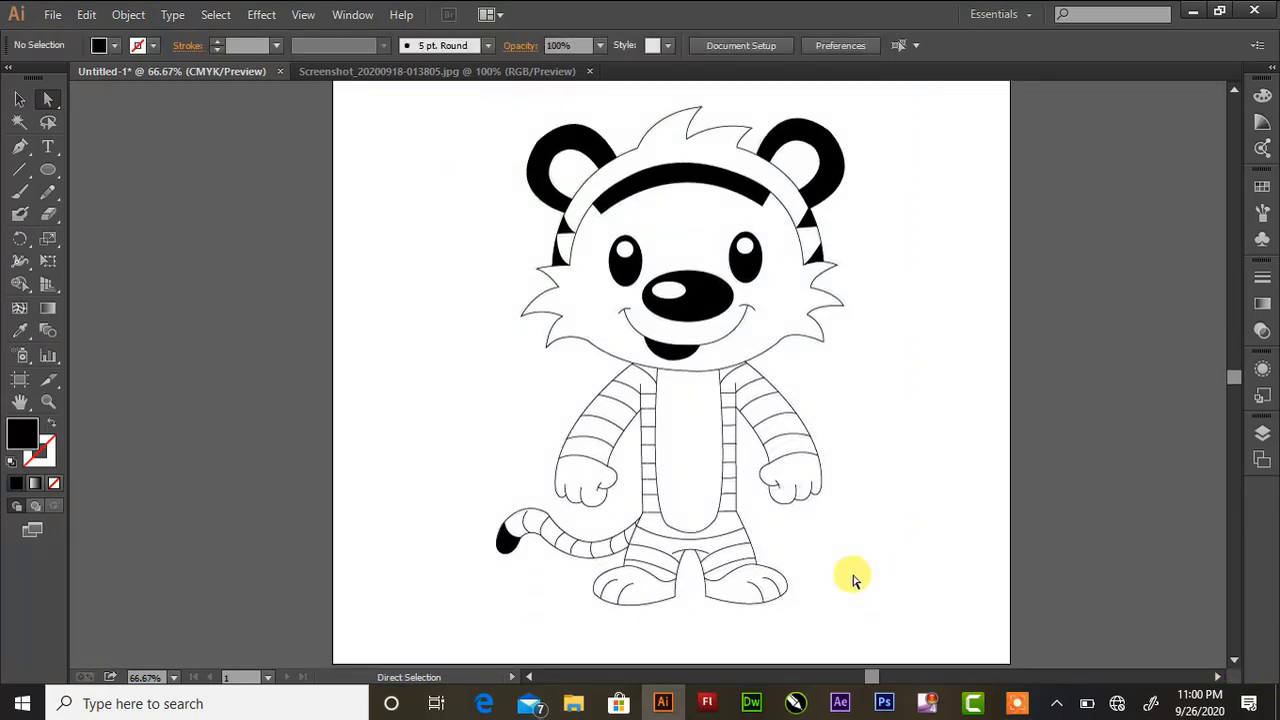
key("ctrl+minus")
left_click(1234, 90)
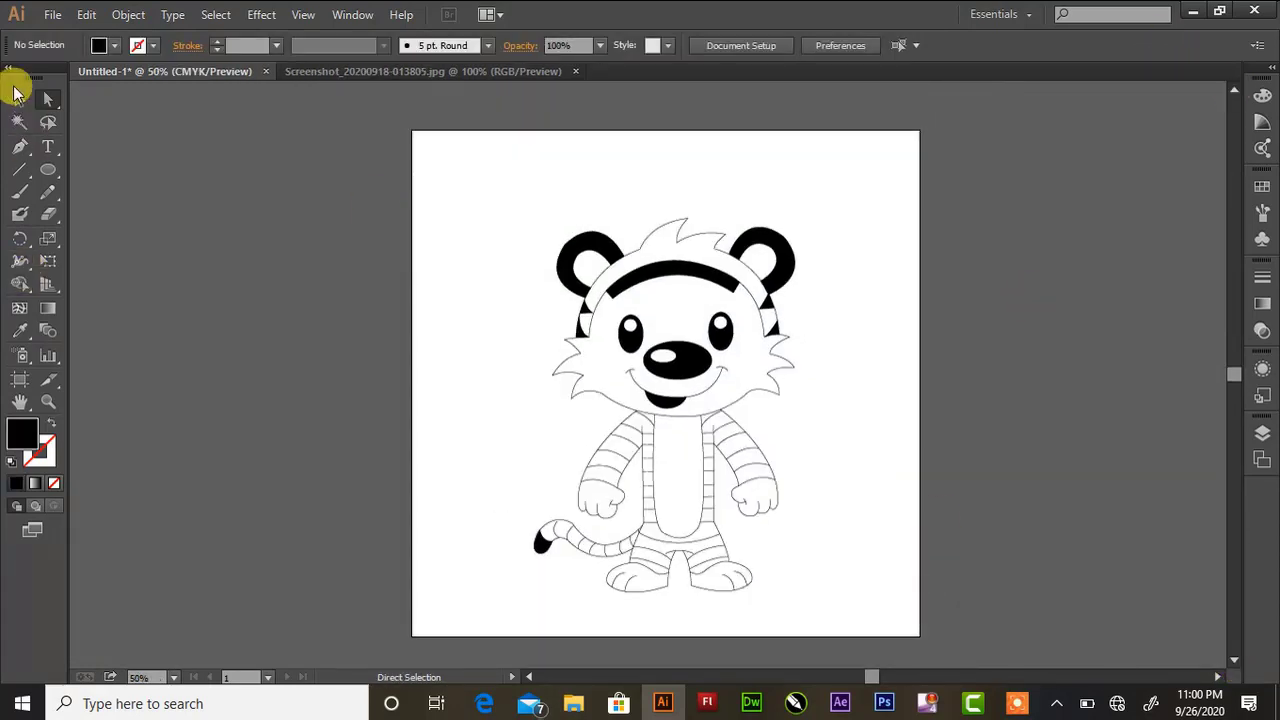
left_click(19, 99)
left_click_drag(444, 144, 870, 580)
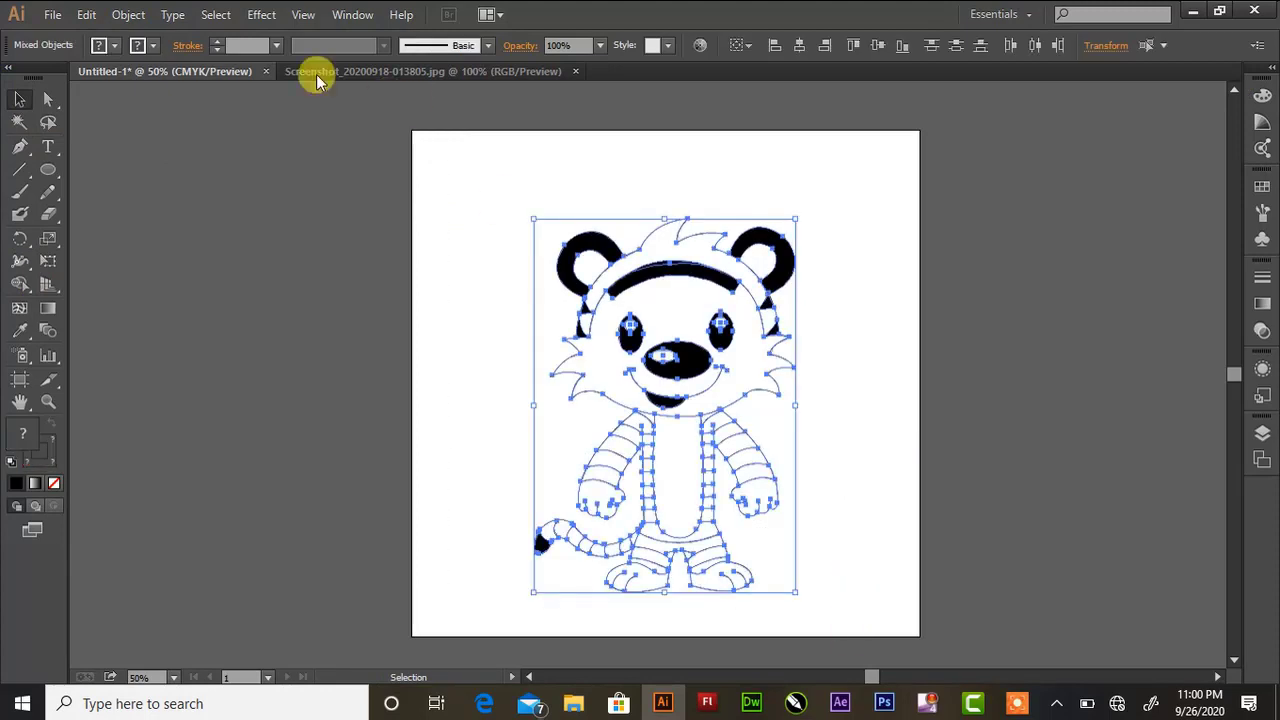
left_click(220, 44)
left_click(513, 272)
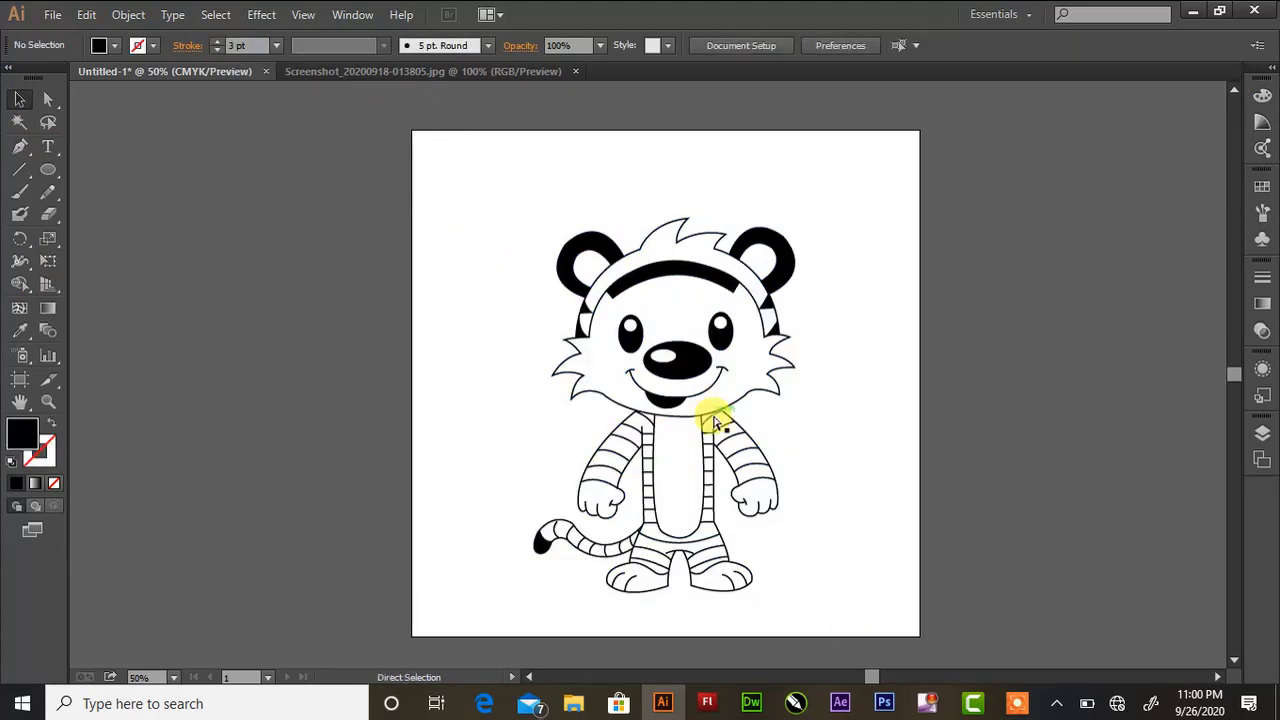
- Zoom in to inspect the thickened lines, ending at 200% on the tail
key("ctrl+plus")
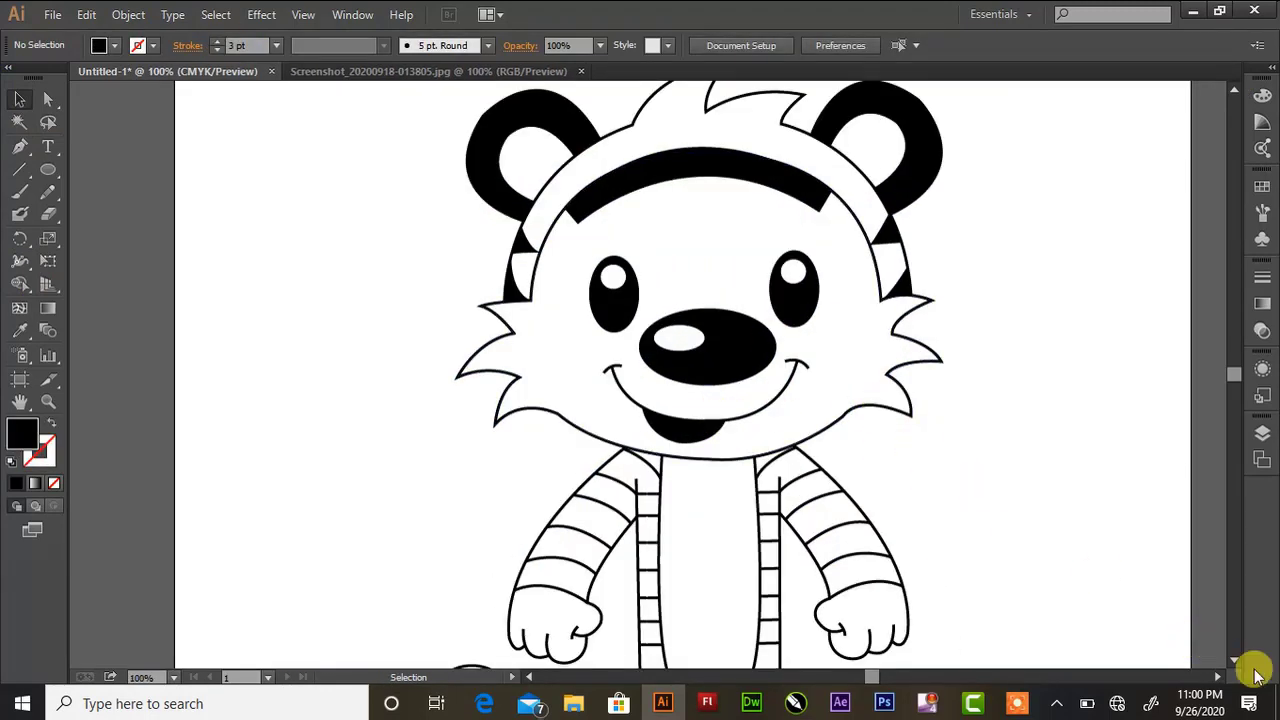
left_click(1234, 660)
left_click(1236, 660)
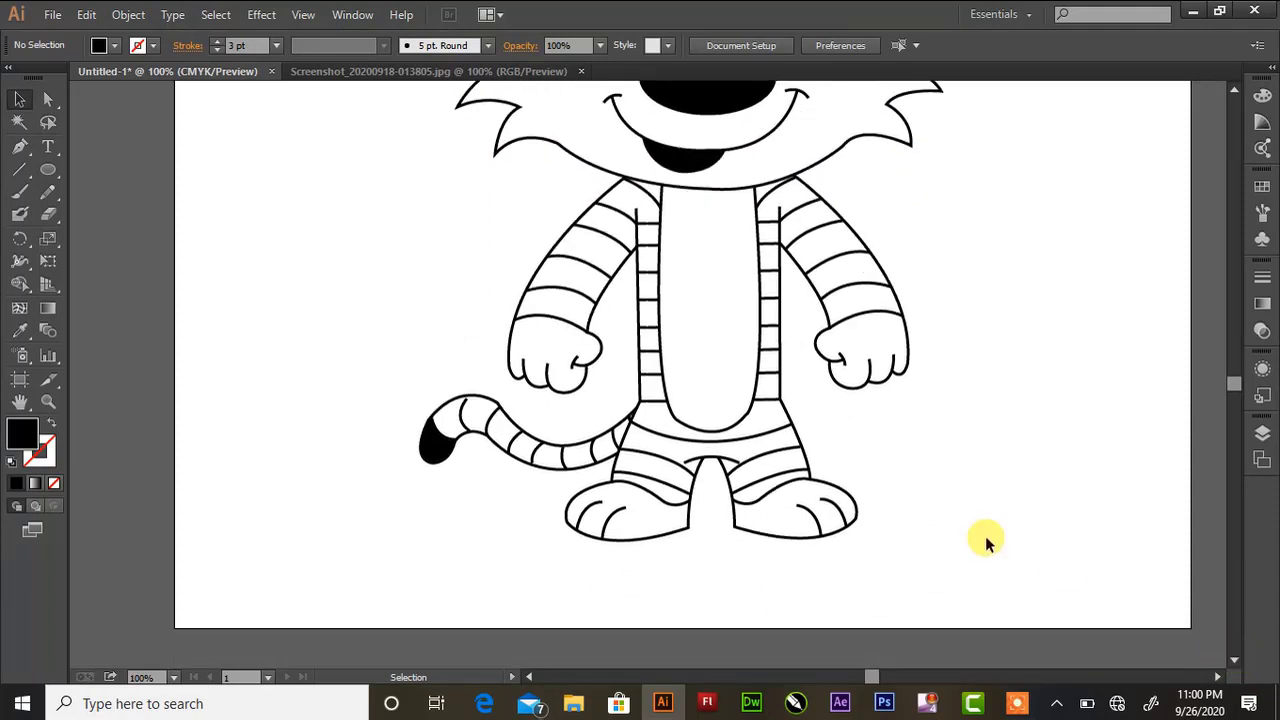
key("ctrl+minus")
key("ctrl+minus")
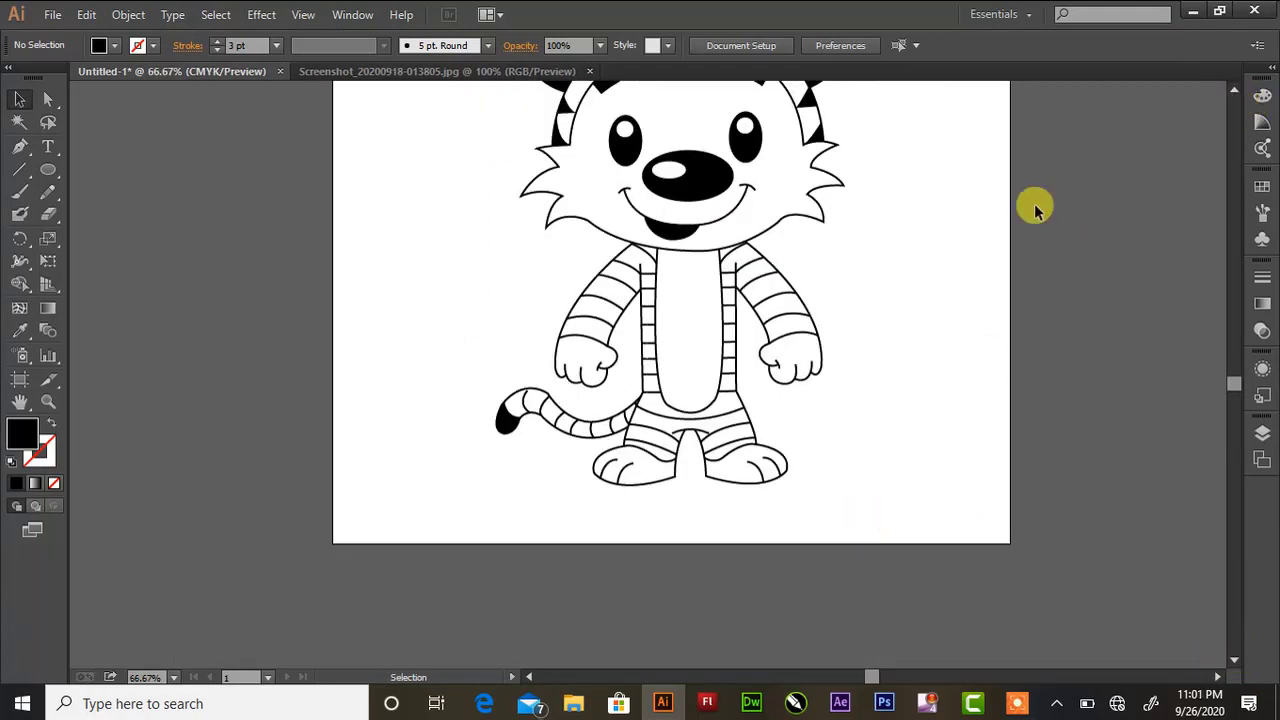
key("ctrl+plus")
key("ctrl+plus")
key("ctrl+plus")
- Move a tail stripe anchor and reshape the curve of the tail's top edge
left_click(48, 100)
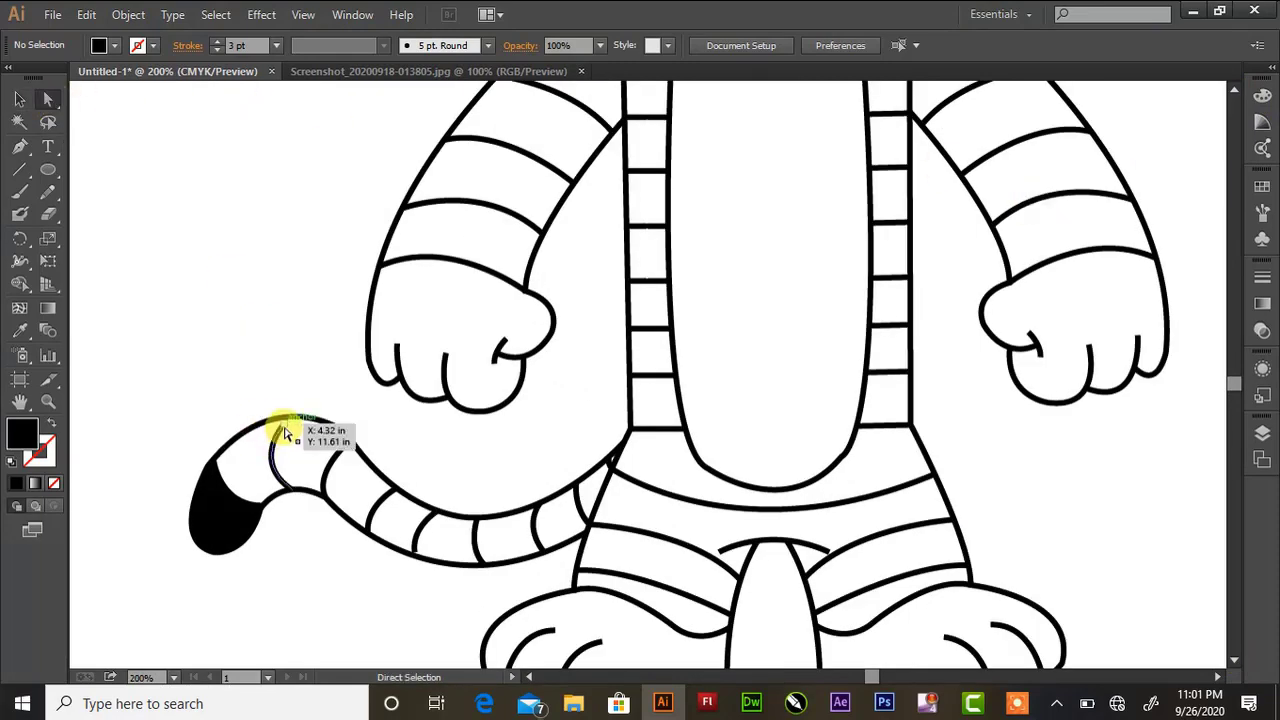
left_click(284, 428)
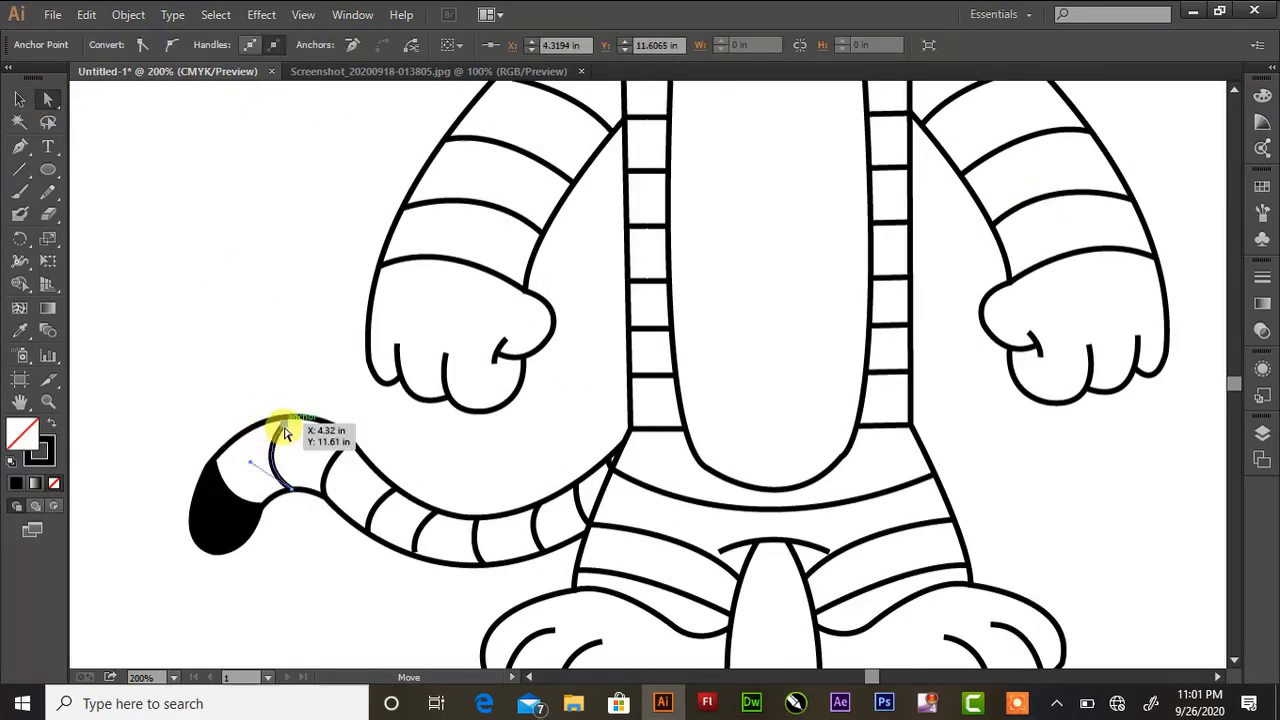
left_click(352, 445)
left_click_drag(352, 440, 395, 490)
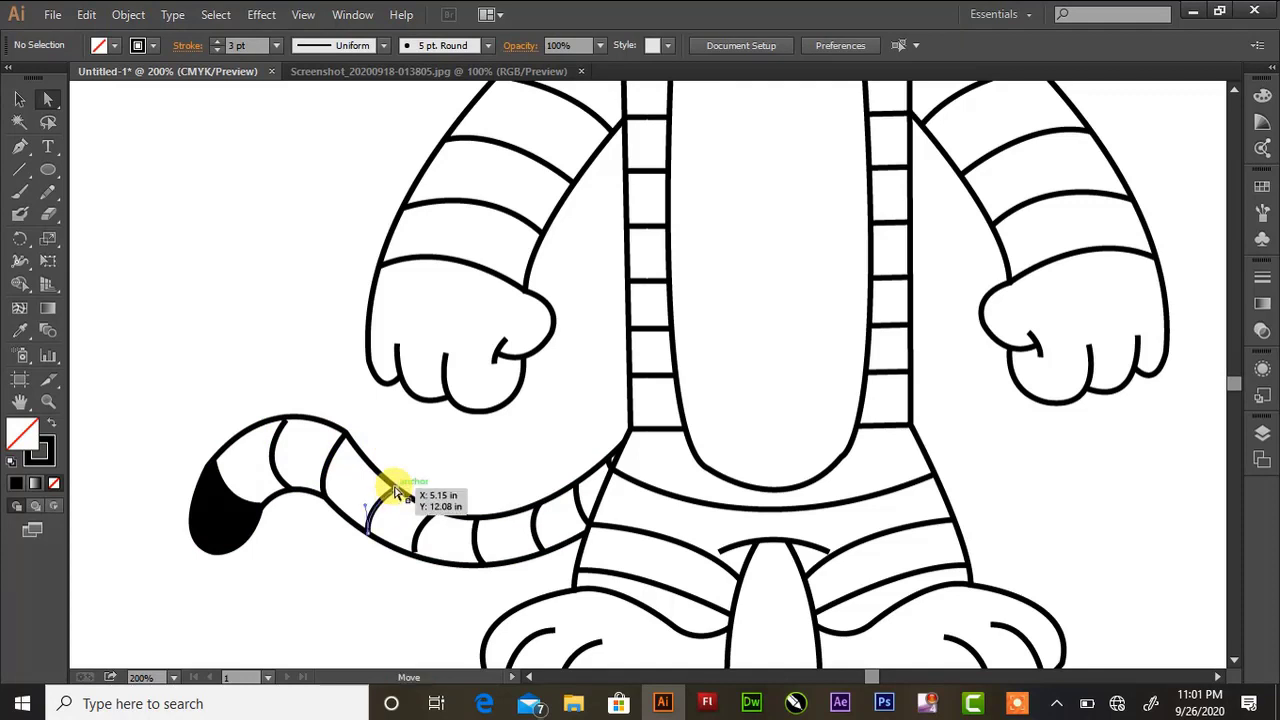
left_click(308, 420)
left_click_drag(273, 386, 296, 376)
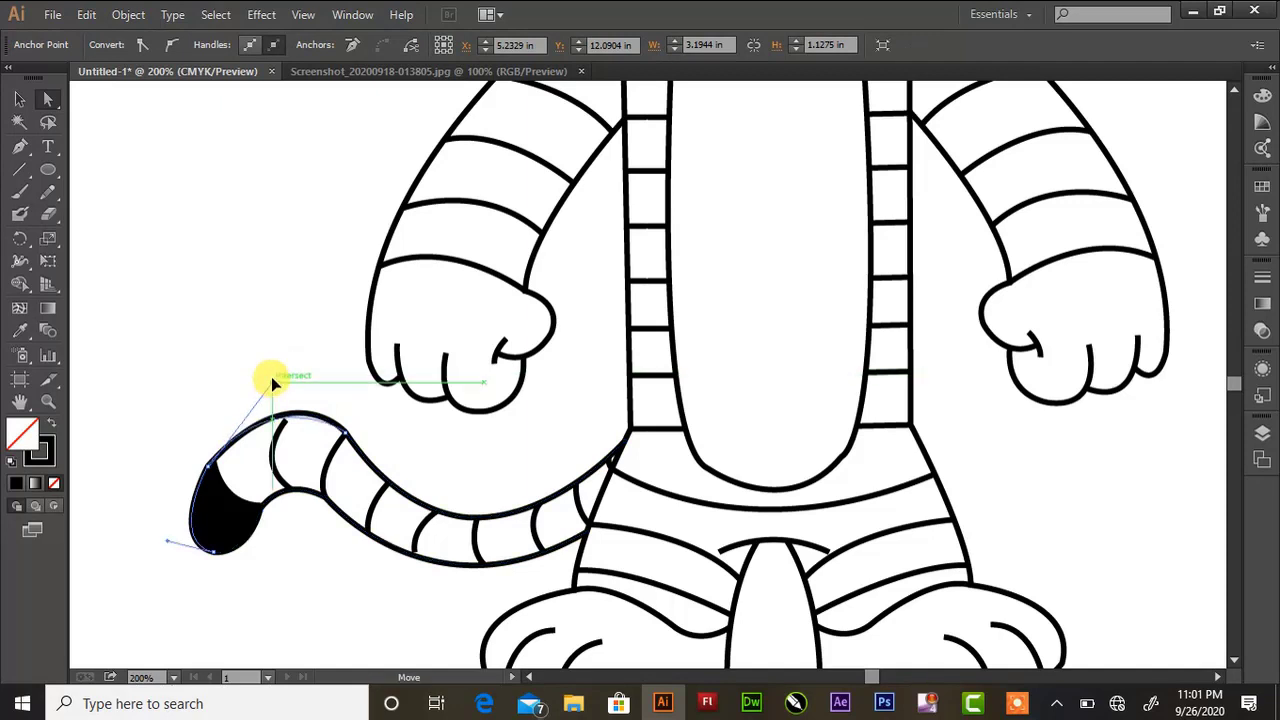
left_click(330, 413)
- Nudge the black tail tip's anchor slightly right, then zoom out to the whole artboard
left_click(287, 424)
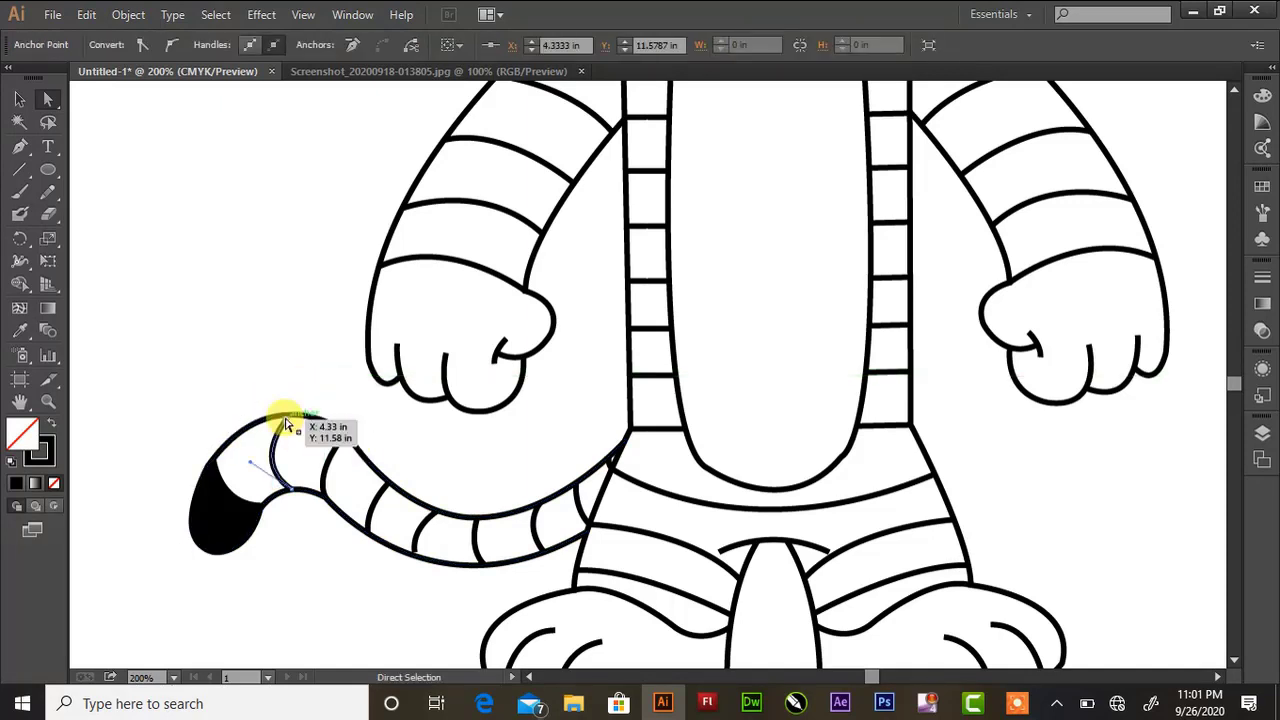
left_click(285, 328)
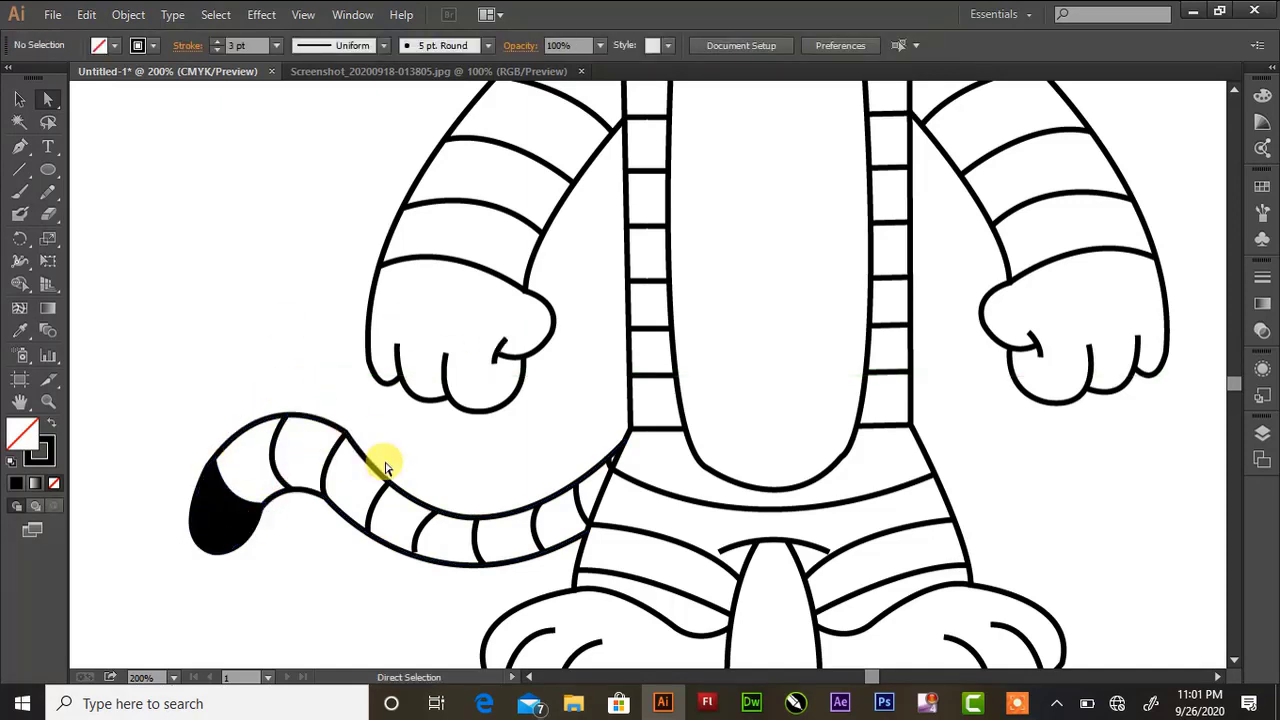
left_click(213, 464)
left_click_drag(215, 462, 217, 462)
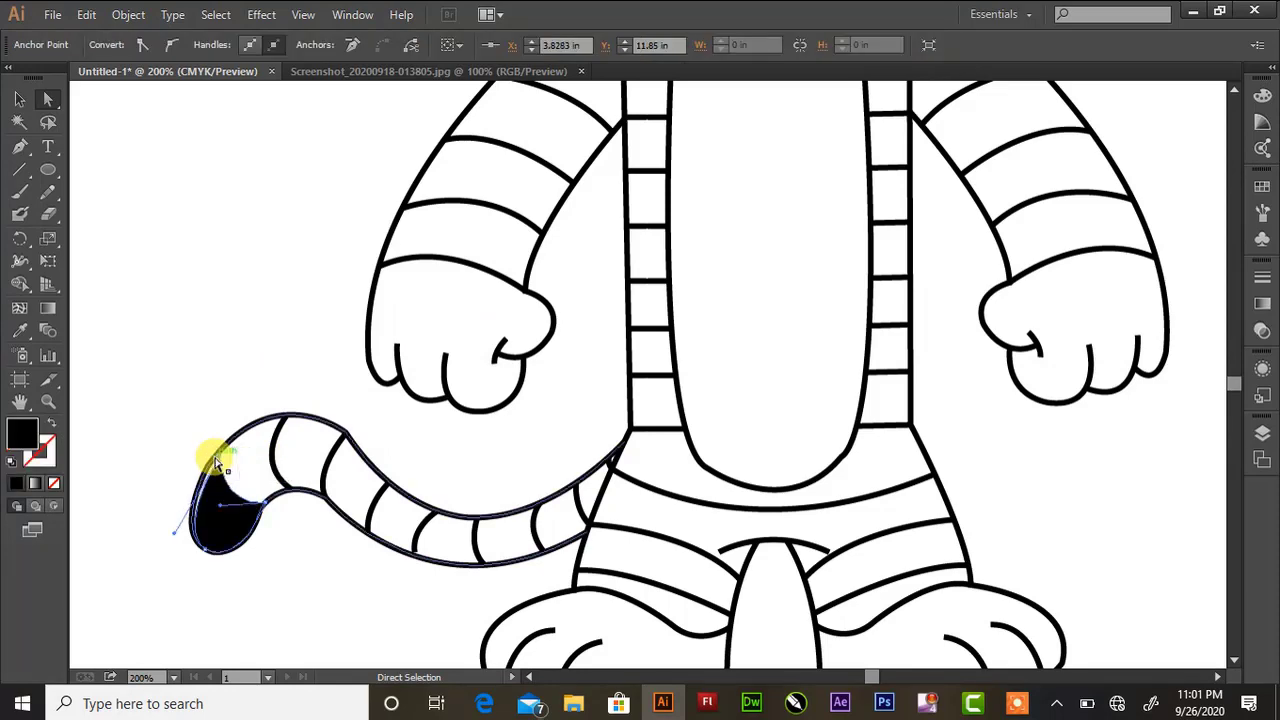
left_click(186, 394)
key("ctrl+minus")
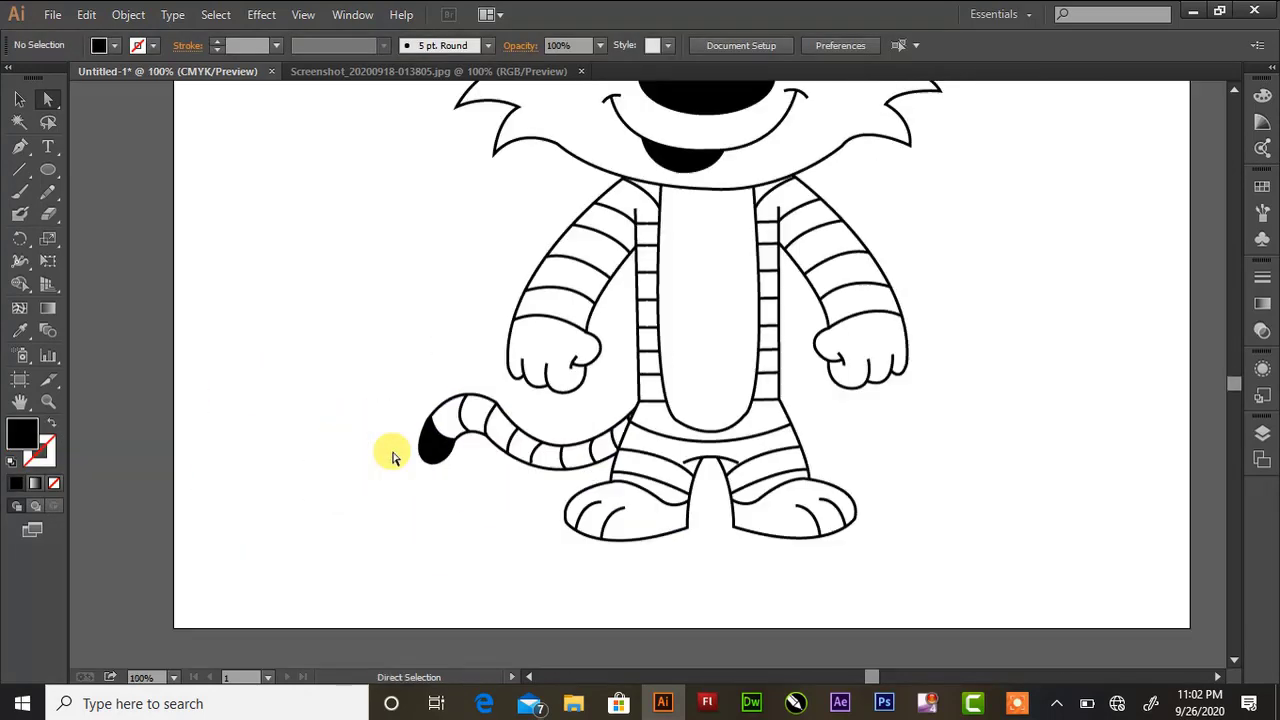
key("ctrl+minus")
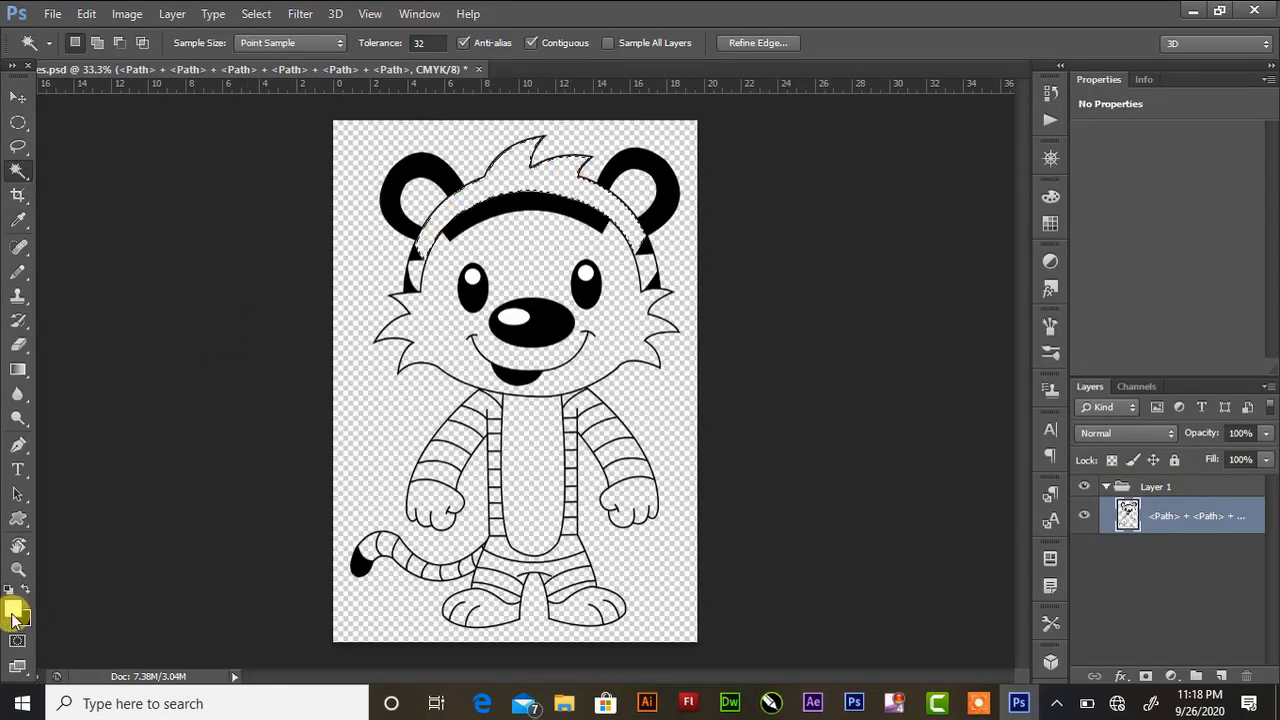
- Set the foreground to orange ff932a, fill the selected hair areas, then deselect
left_click(13, 607)
left_click(890, 258)
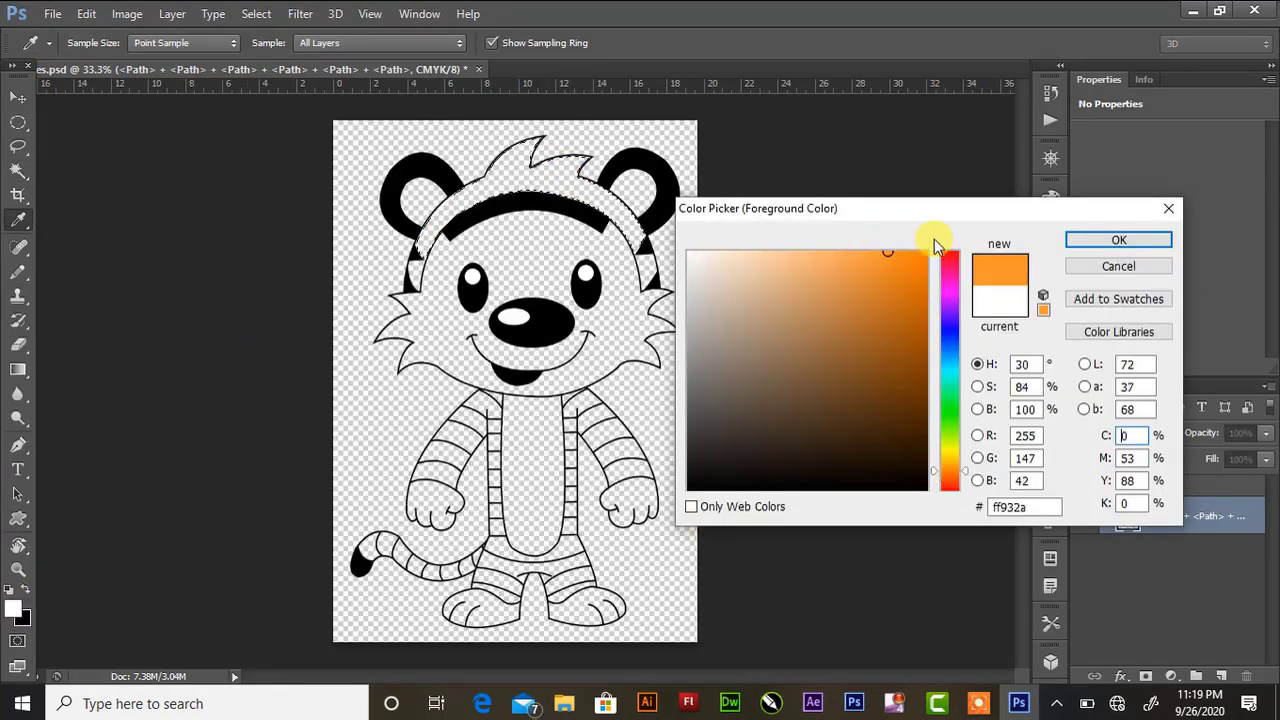
left_click(1110, 240)
key("alt+BackSpace")
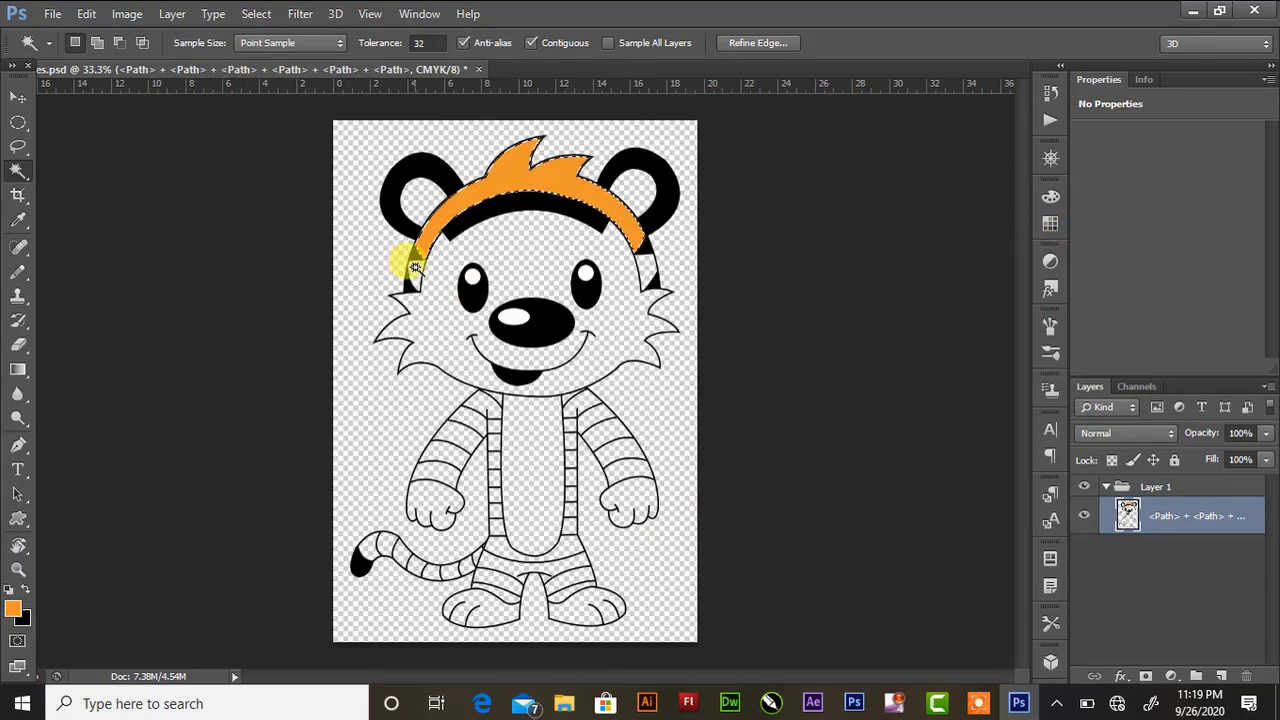
key("ctrl+d")
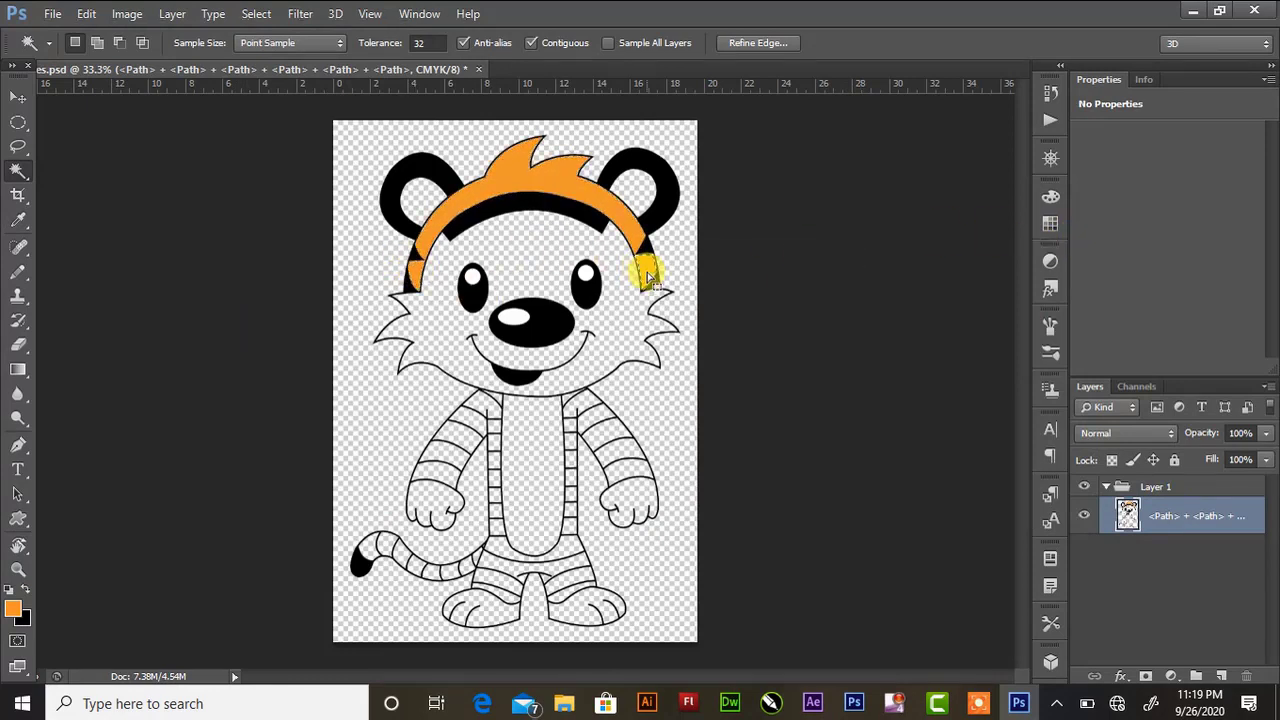
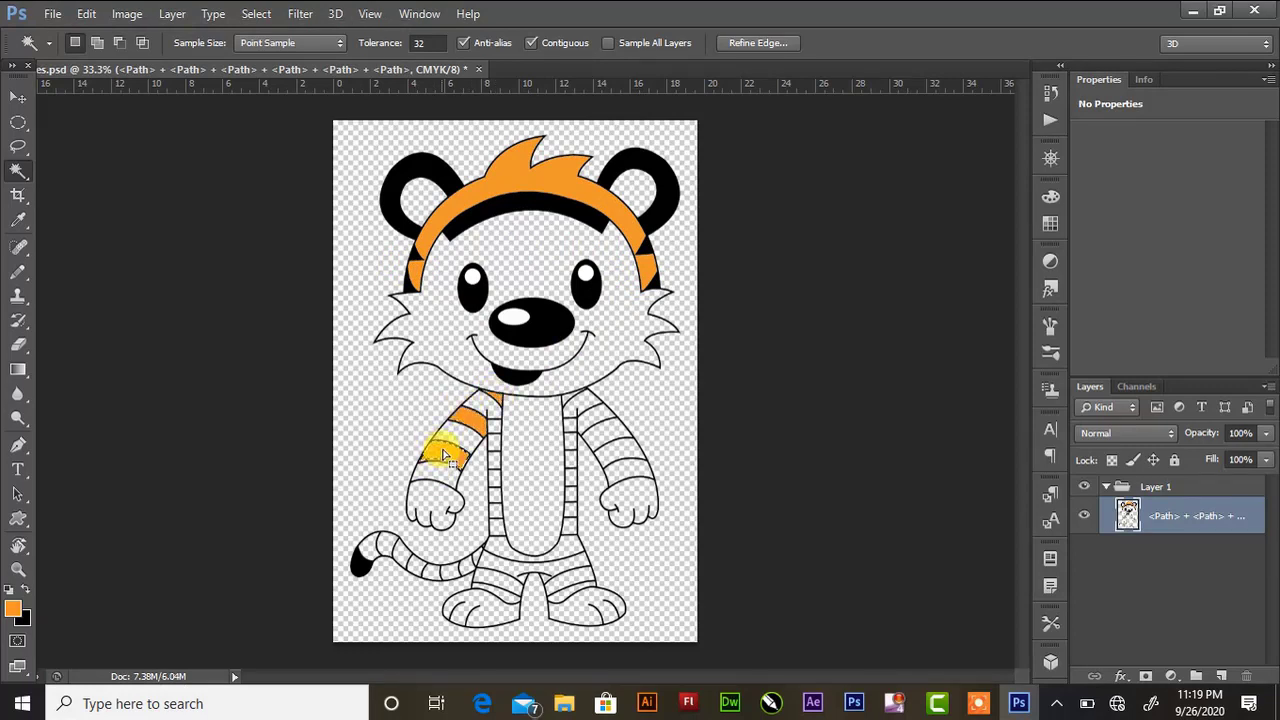
- Fill the right-arm stripes, shirt-edge stripes and waistband with orange
left_click(590, 422)
left_click(624, 446)
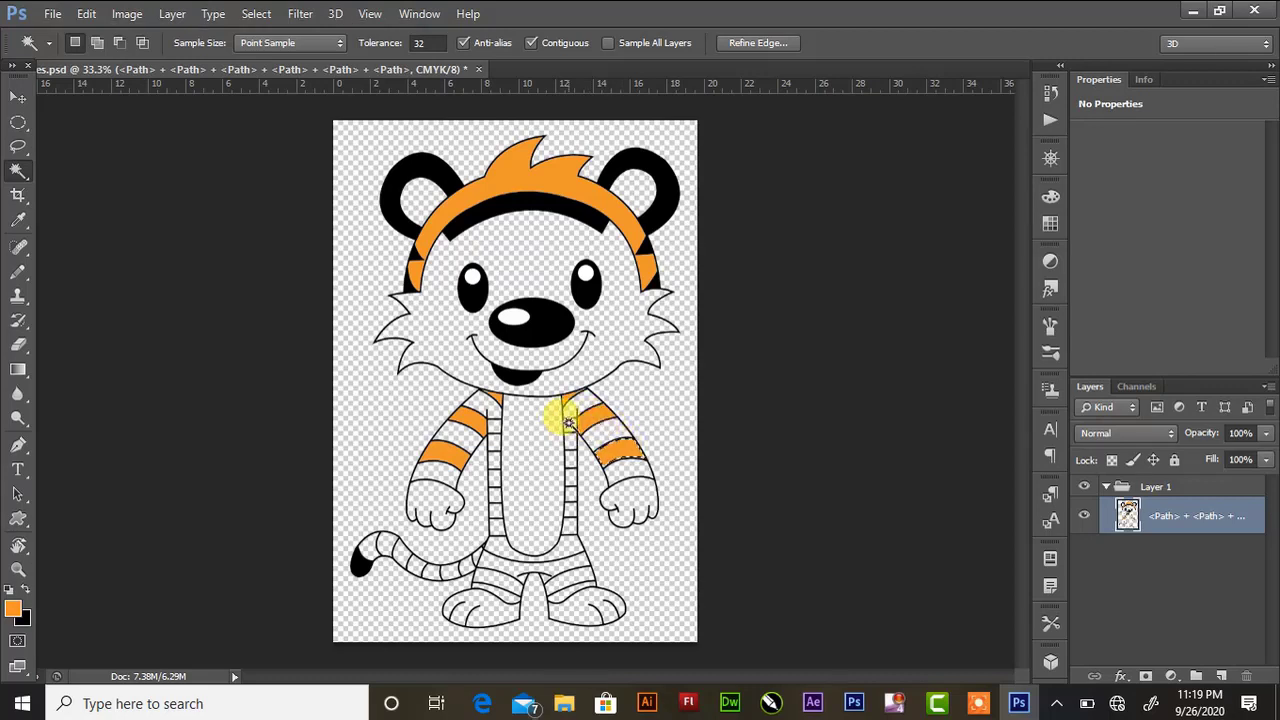
left_click(570, 426)
left_click(571, 494)
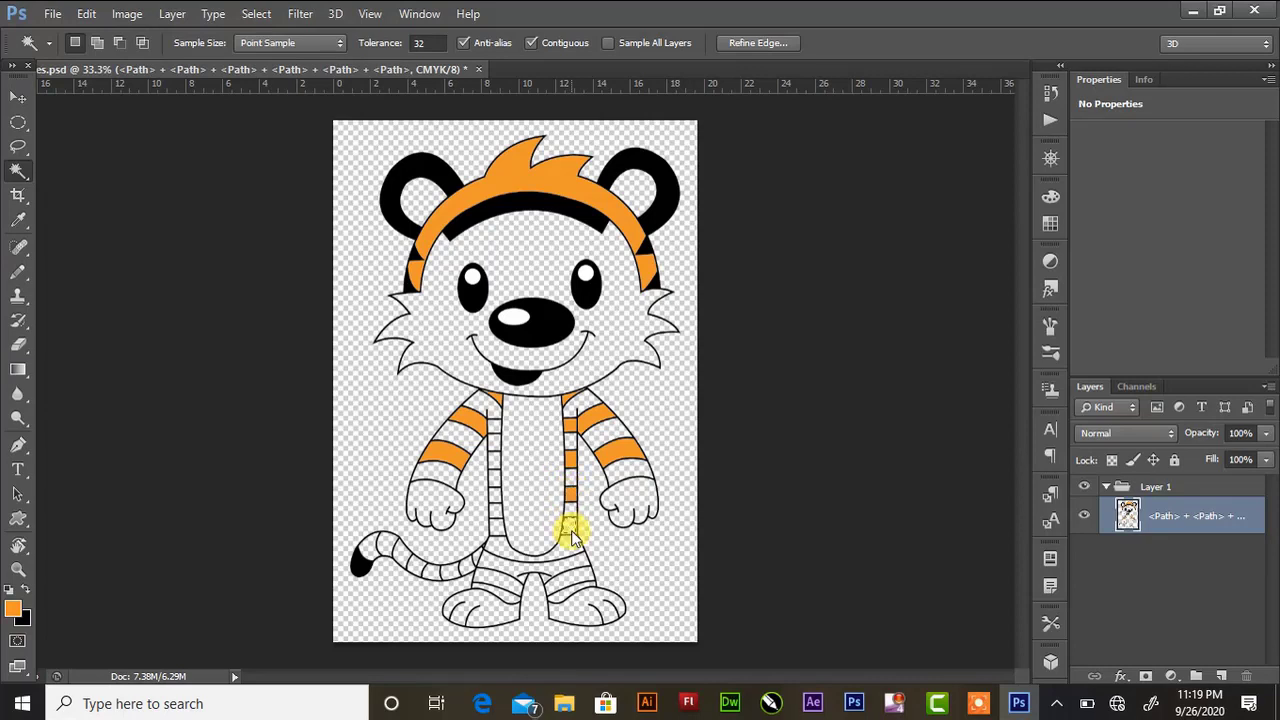
left_click(541, 571)
key("alt+BackSpace")
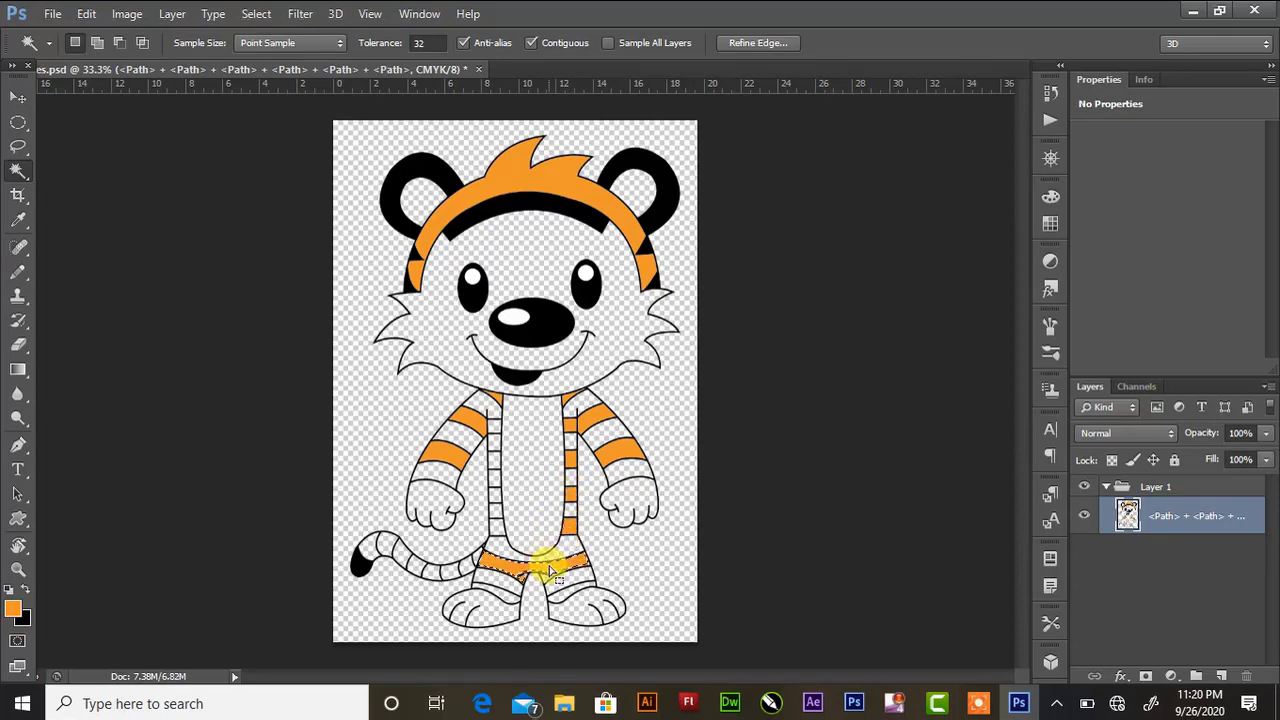
- Fill the leg stripes, the remaining shirt-edge stripes and a tail stripe with orange
left_click(562, 596)
key("alt+BackSpace")
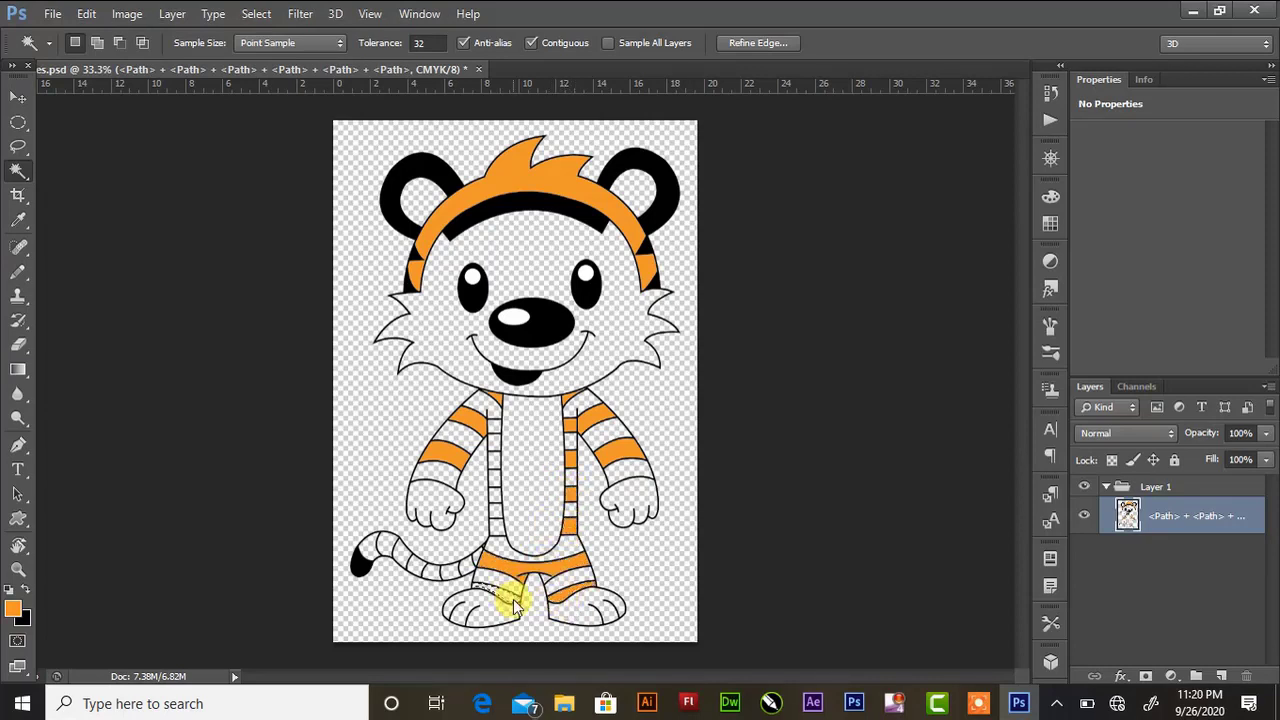
left_click(512, 603)
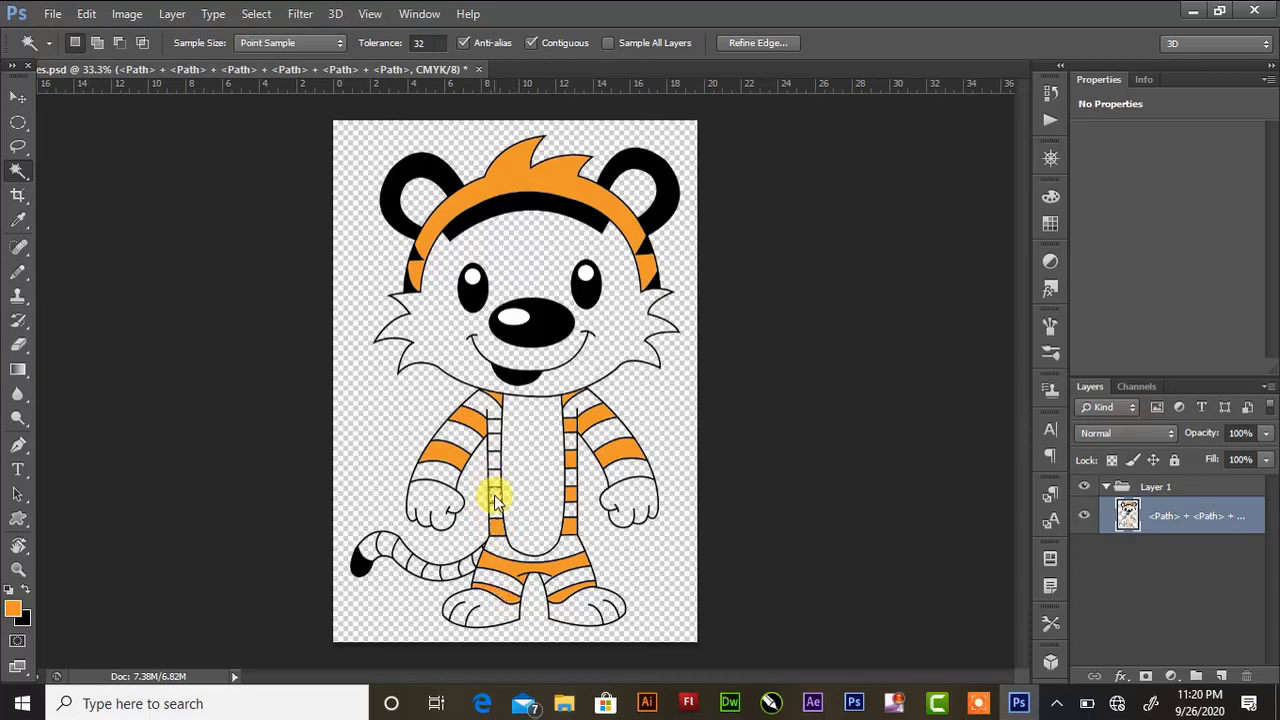
left_click(492, 500)
key("alt+BackSpace")
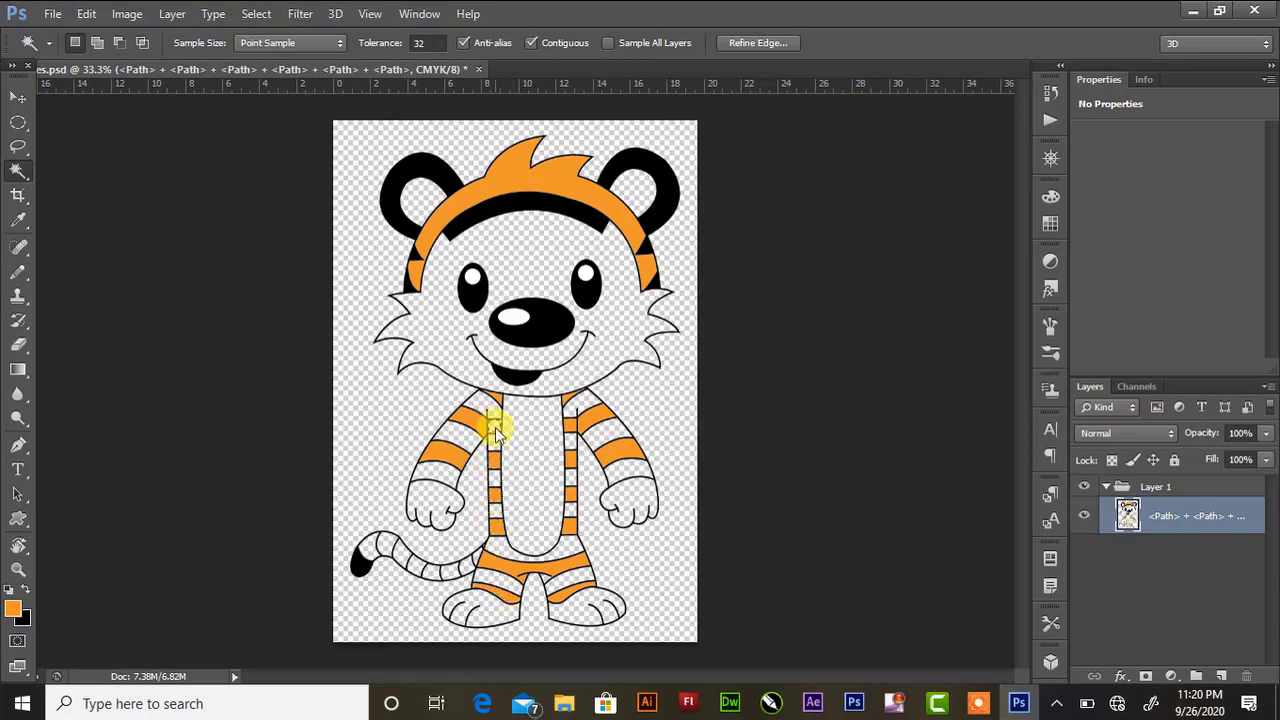
left_click(494, 428)
key("alt+BackSpace")
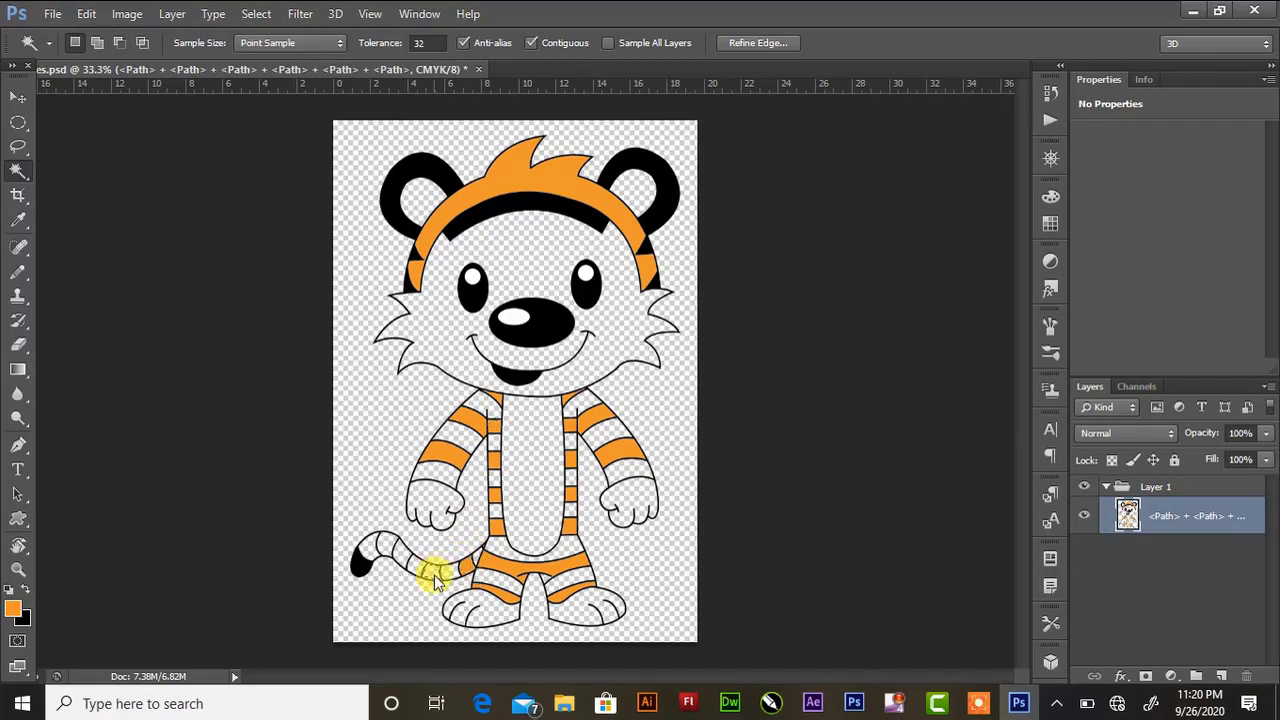
left_click(374, 551)
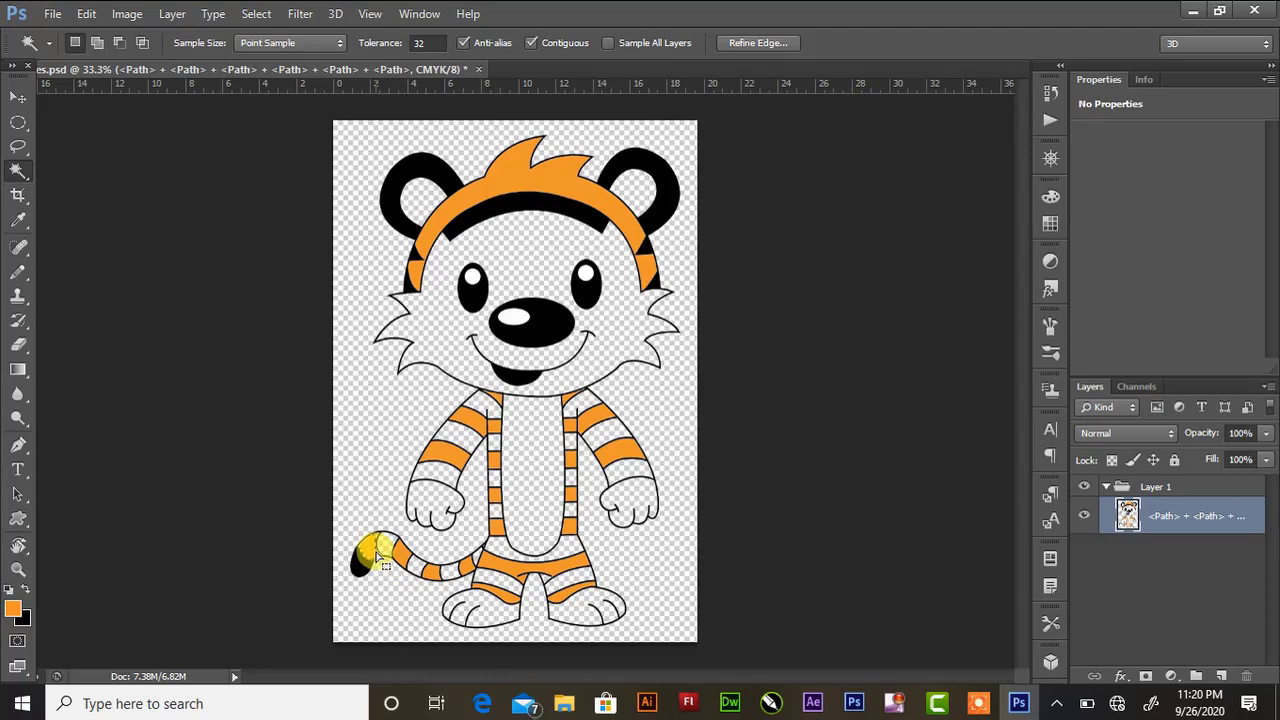
- Select the face and set the foreground colour to cream (ece9e2)
left_click(543, 257)
left_click(13, 608)
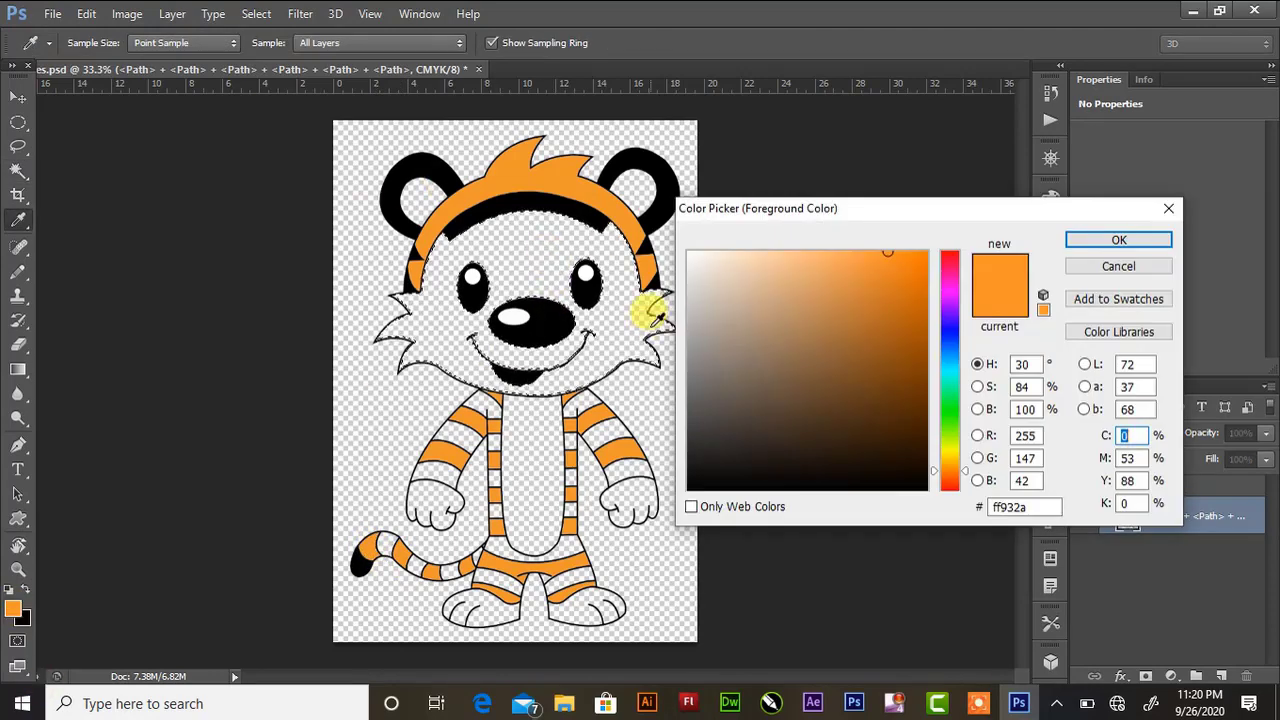
left_click(688, 300)
mouse_move(952, 415)
left_mouse_down()
mouse_move(952, 346)
mouse_move(952, 462)
left_mouse_up()
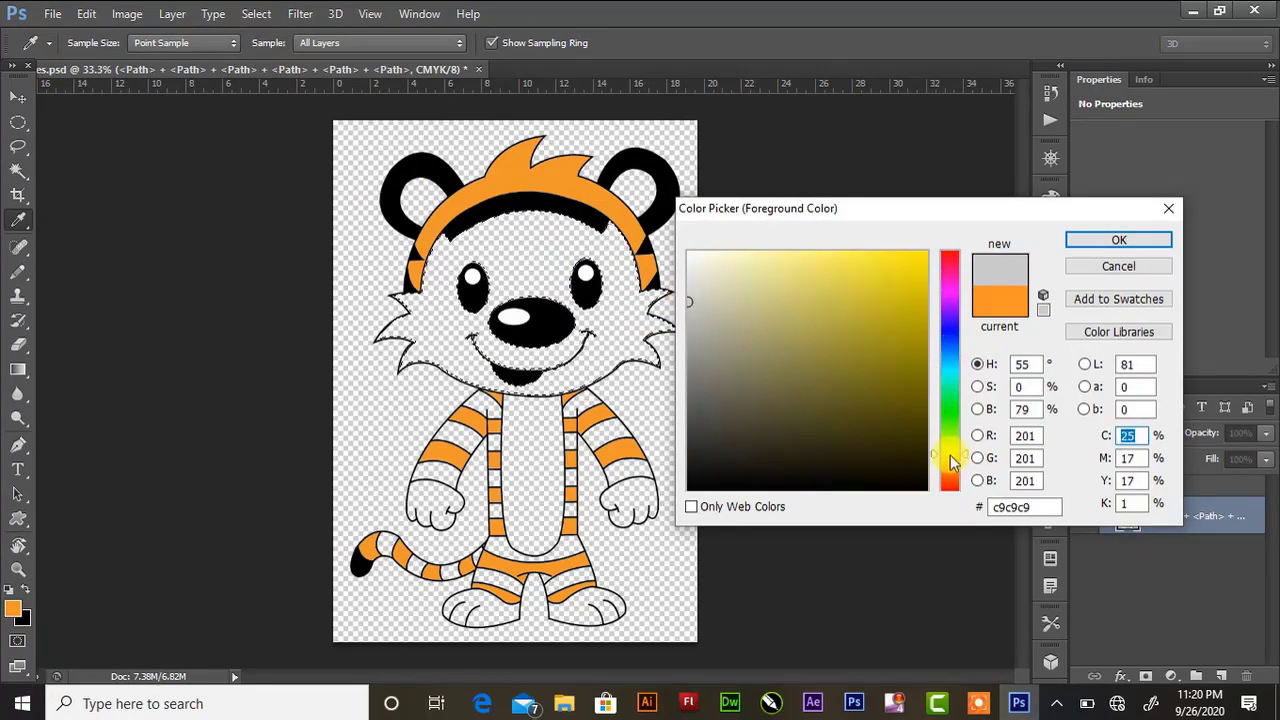
left_click(697, 266)
left_click(952, 464)
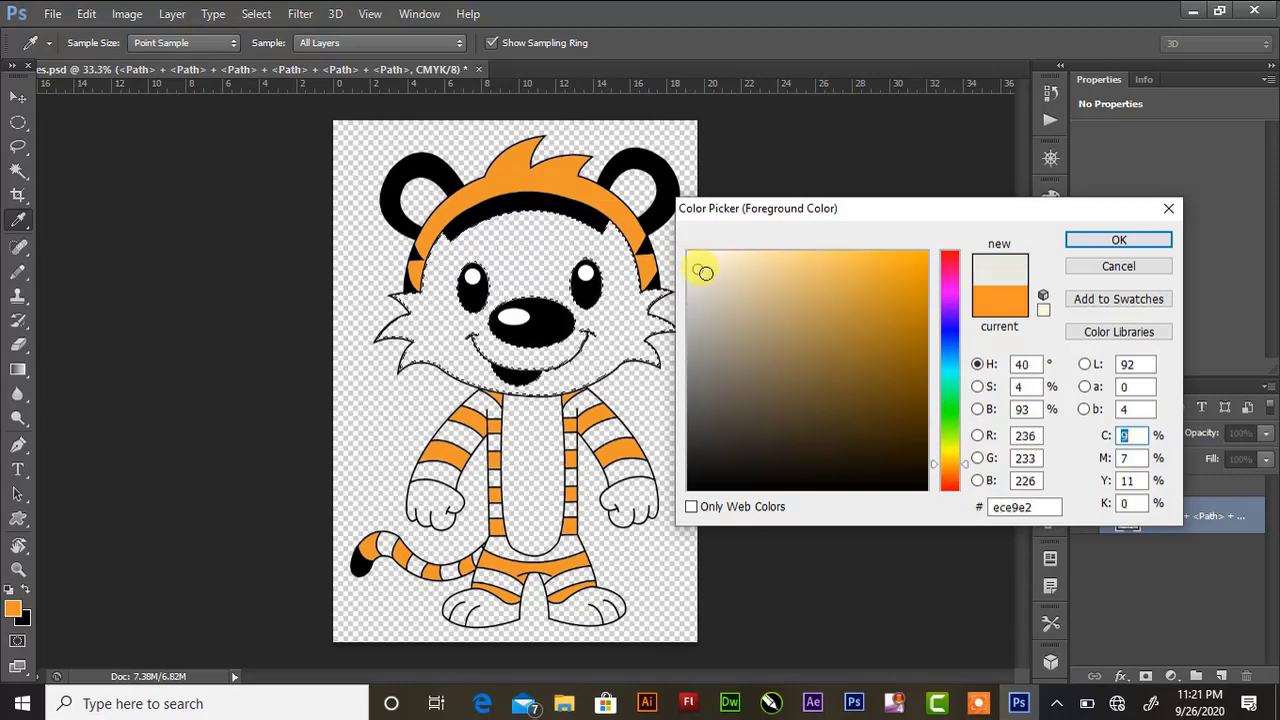
left_click(1099, 240)
- Fill the face, belly and both hands with cream
key("w")
key("alt+BackSpace")
left_click(543, 490)
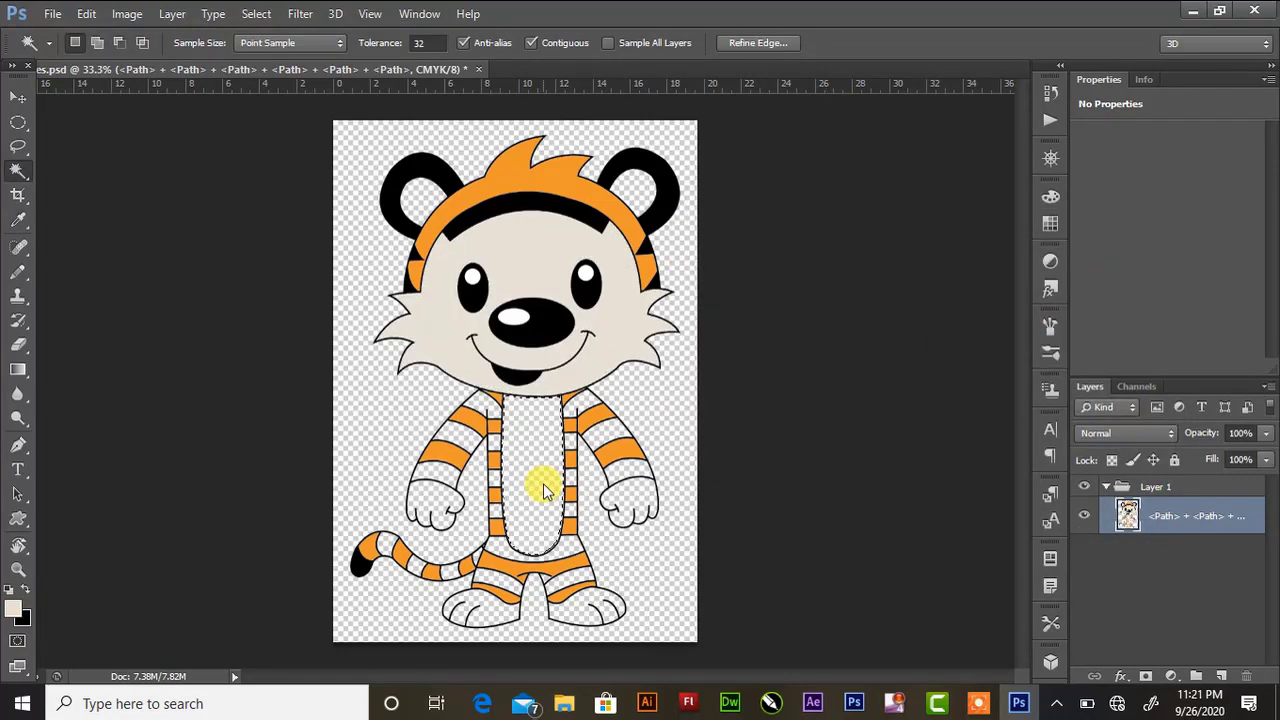
key("alt+BackSpace")
left_click(432, 504)
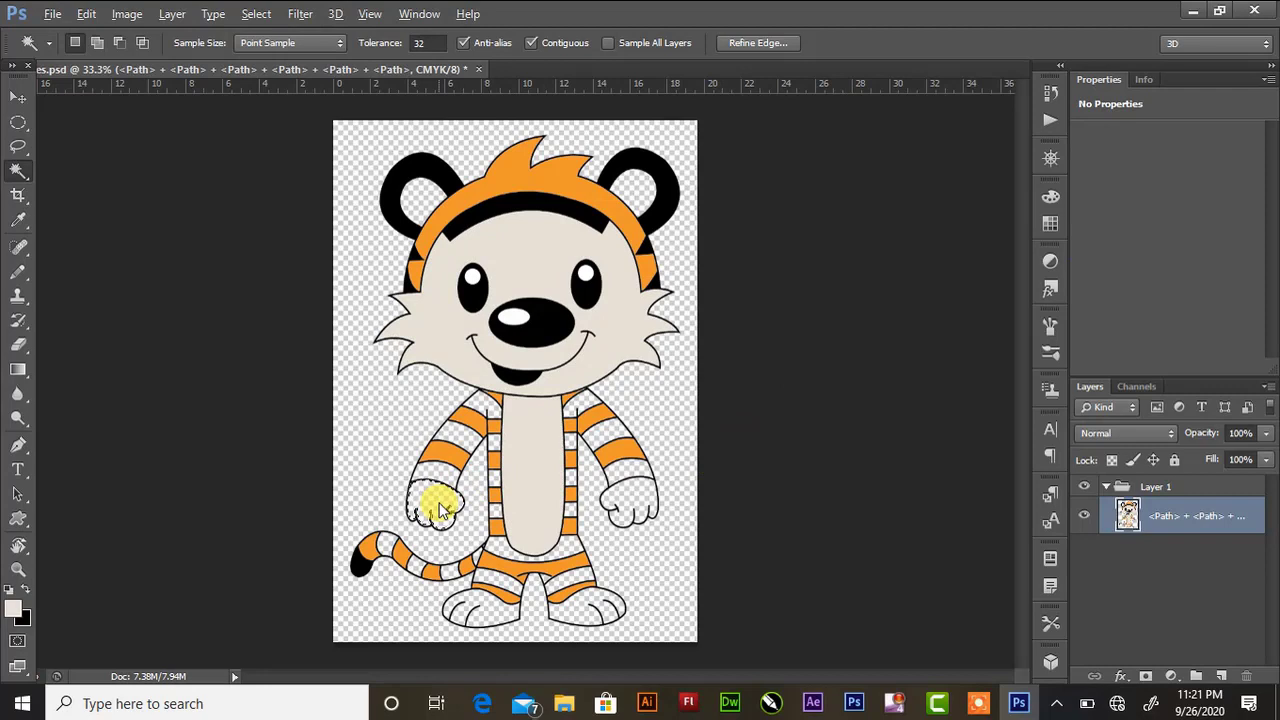
key("alt+BackSpace")
left_click(636, 507)
key("alt+BackSpace")
- Fill both feet and the inner ears with cream
left_click(586, 608)
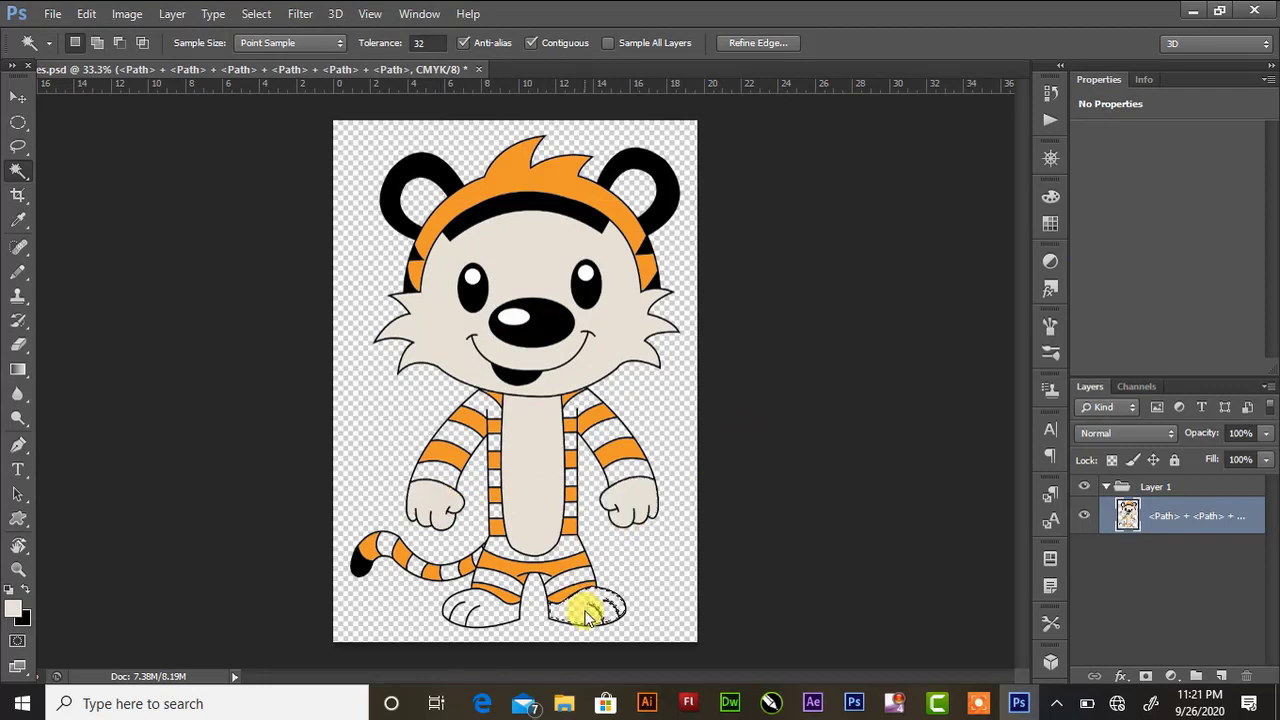
key("alt+BackSpace")
left_click(500, 607)
key("alt+BackSpace")
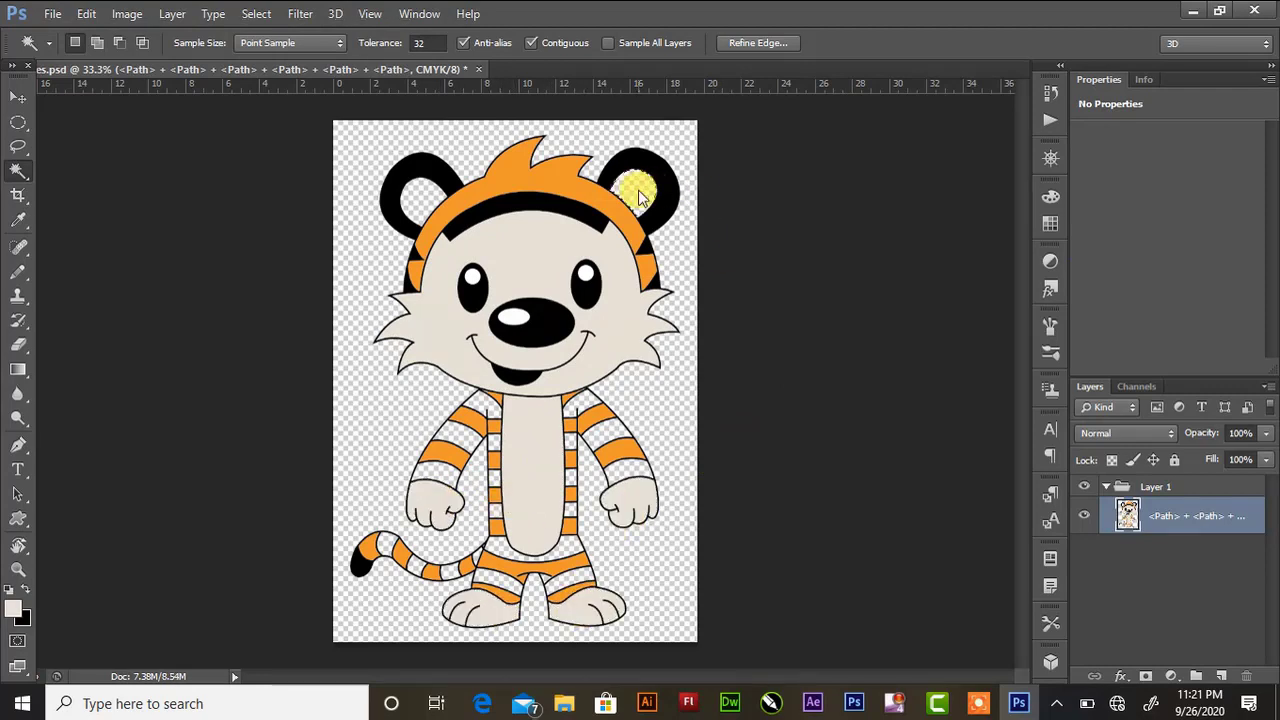
key("alt+BackSpace")
left_click(424, 207)
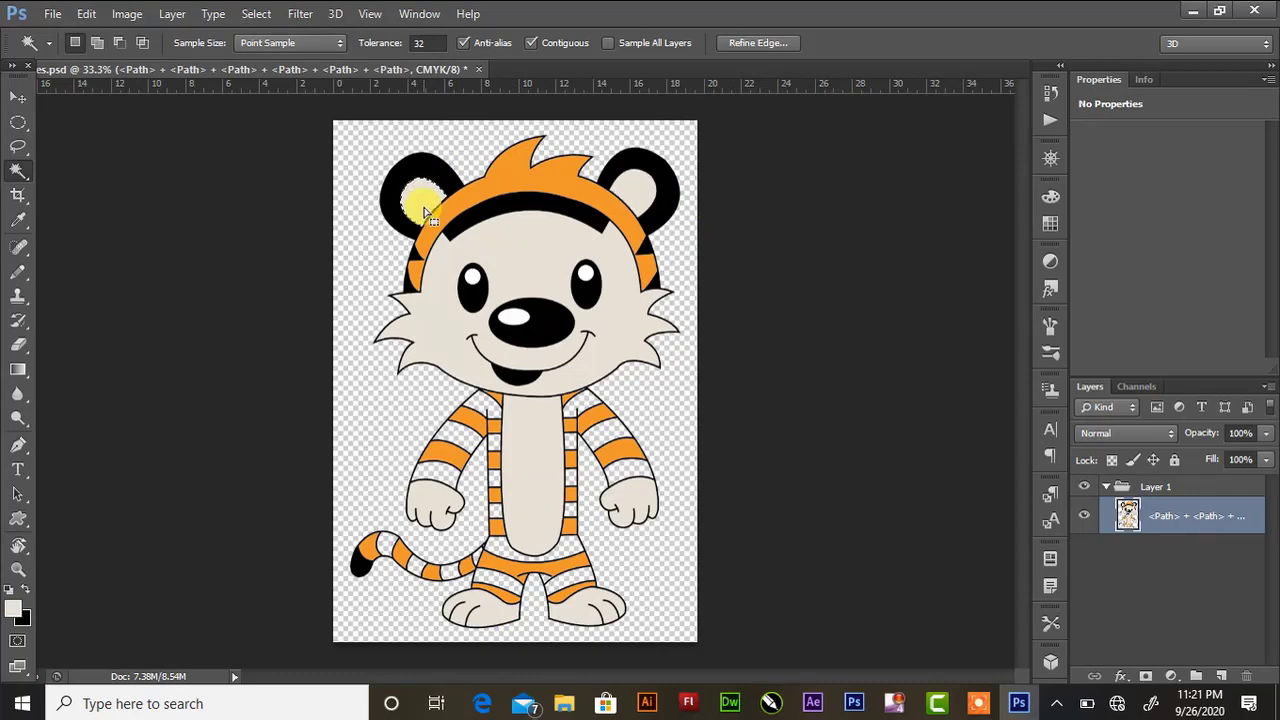
key("alt+BackSpace")
- Fill the nose highlight with magenta pink
left_click(514, 316)
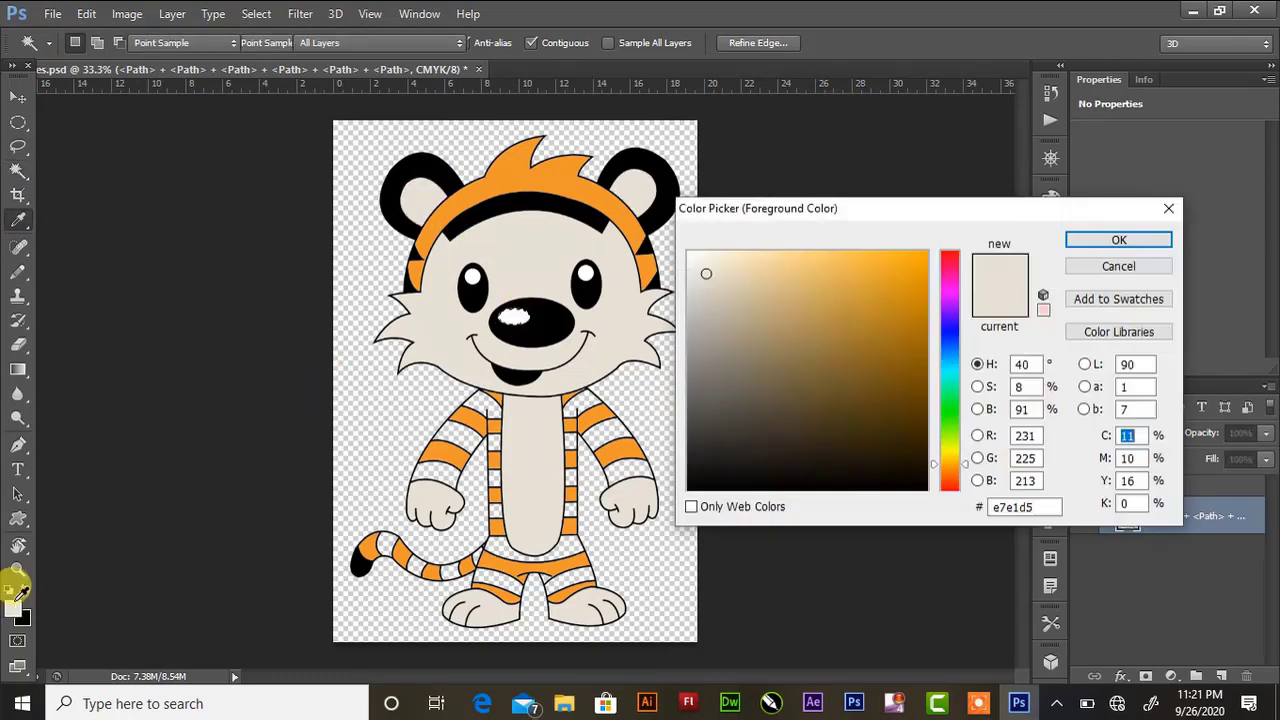
left_click(14, 606)
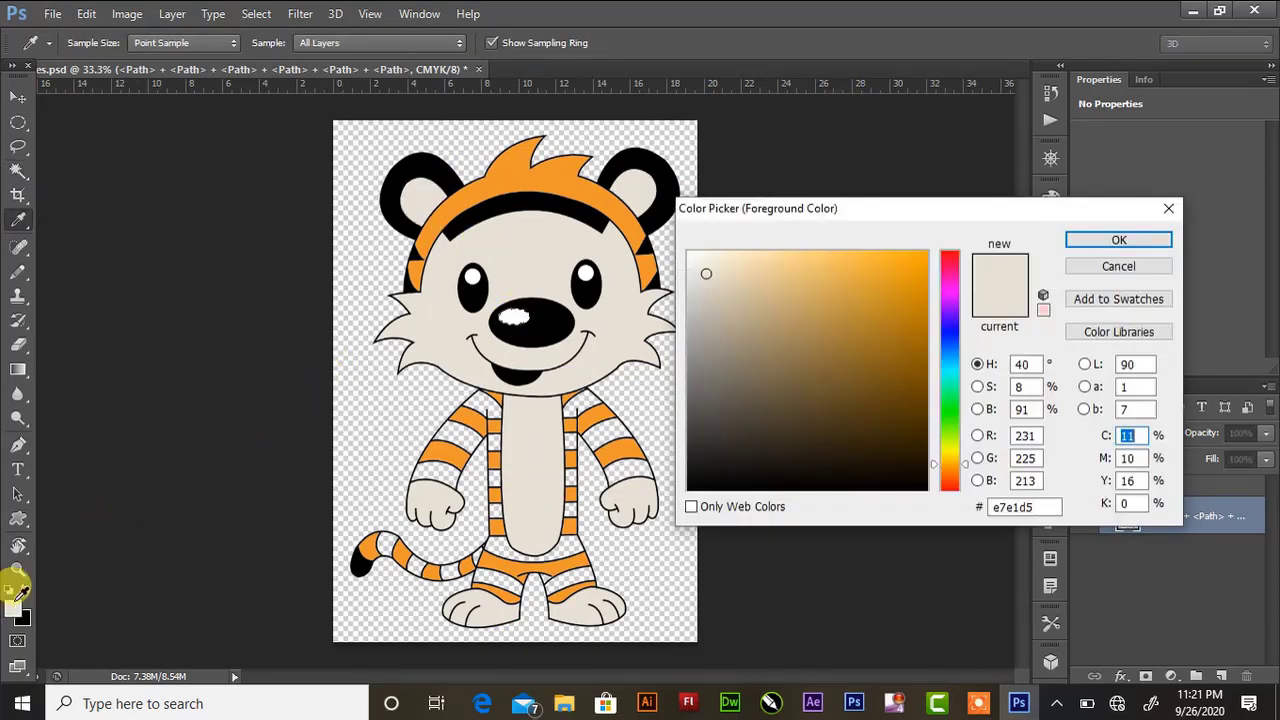
left_click(950, 284)
left_click(1089, 246)
key("alt+BackSpace")
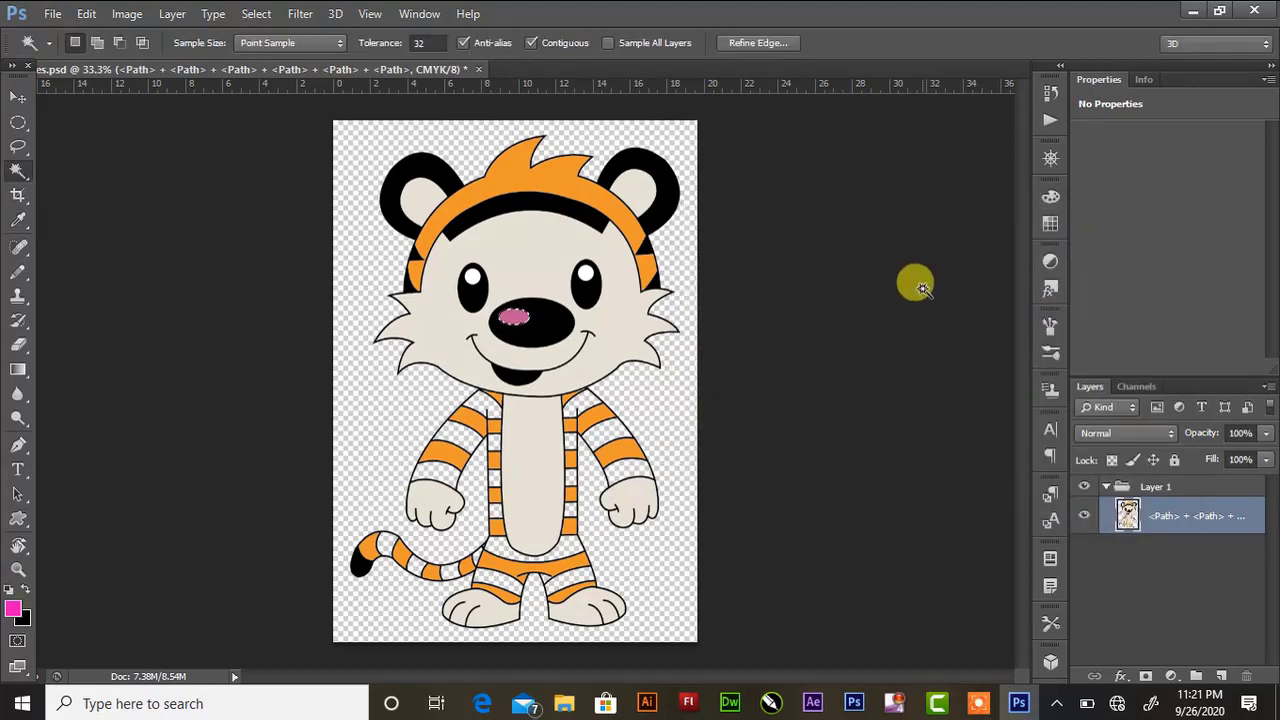
- Switch the foreground to black and fill the right-arm stripes and waistband strip black
left_click(26, 589)
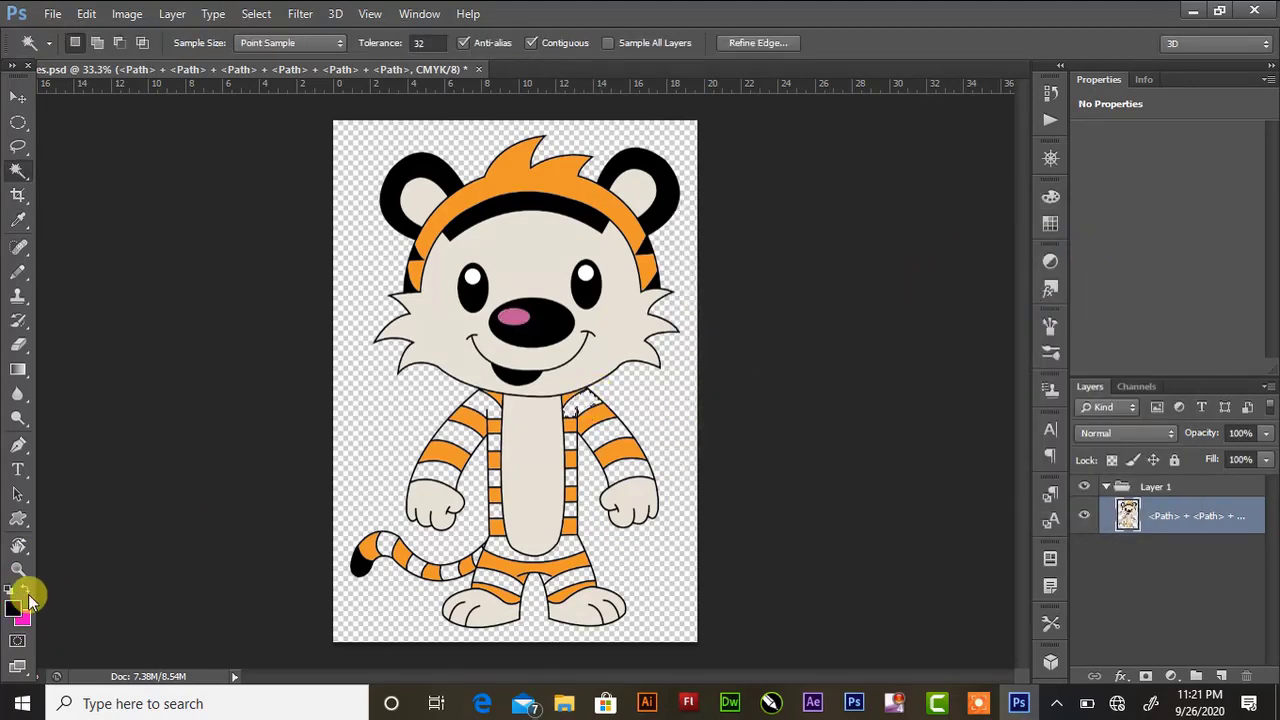
key("ctrl+d")
left_click(606, 436)
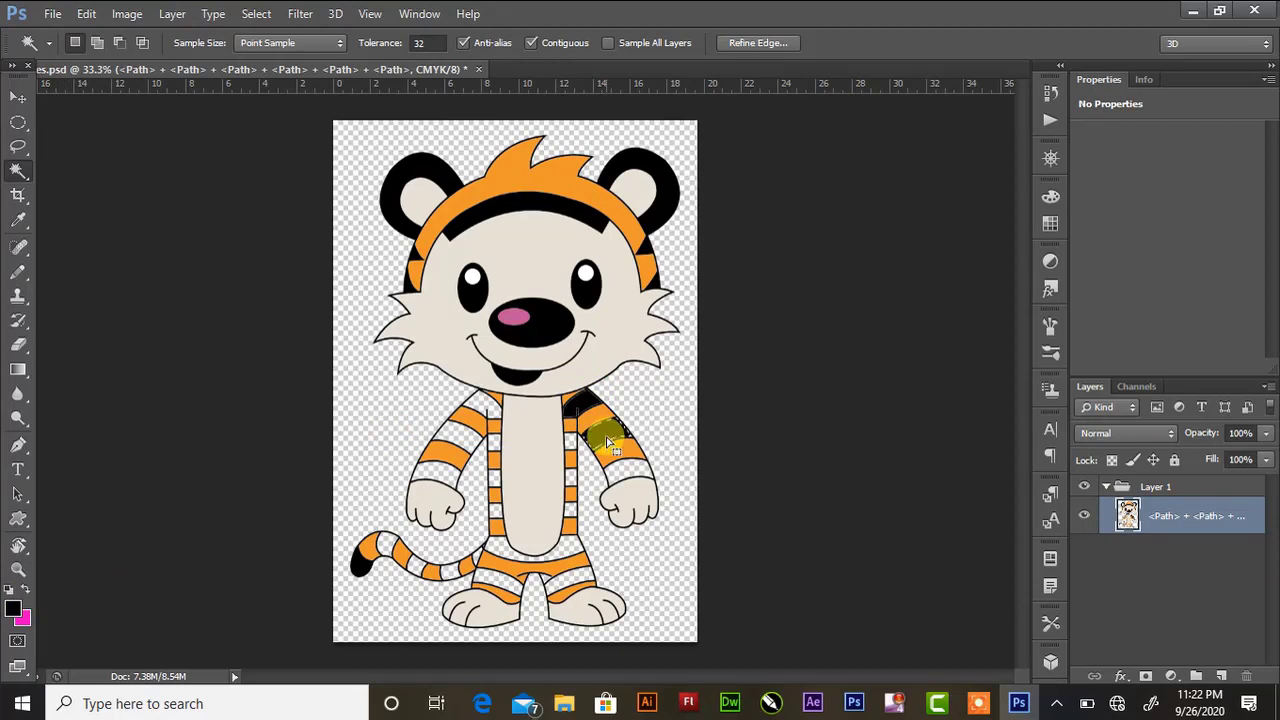
left_click(608, 468)
key("alt+BackSpace")
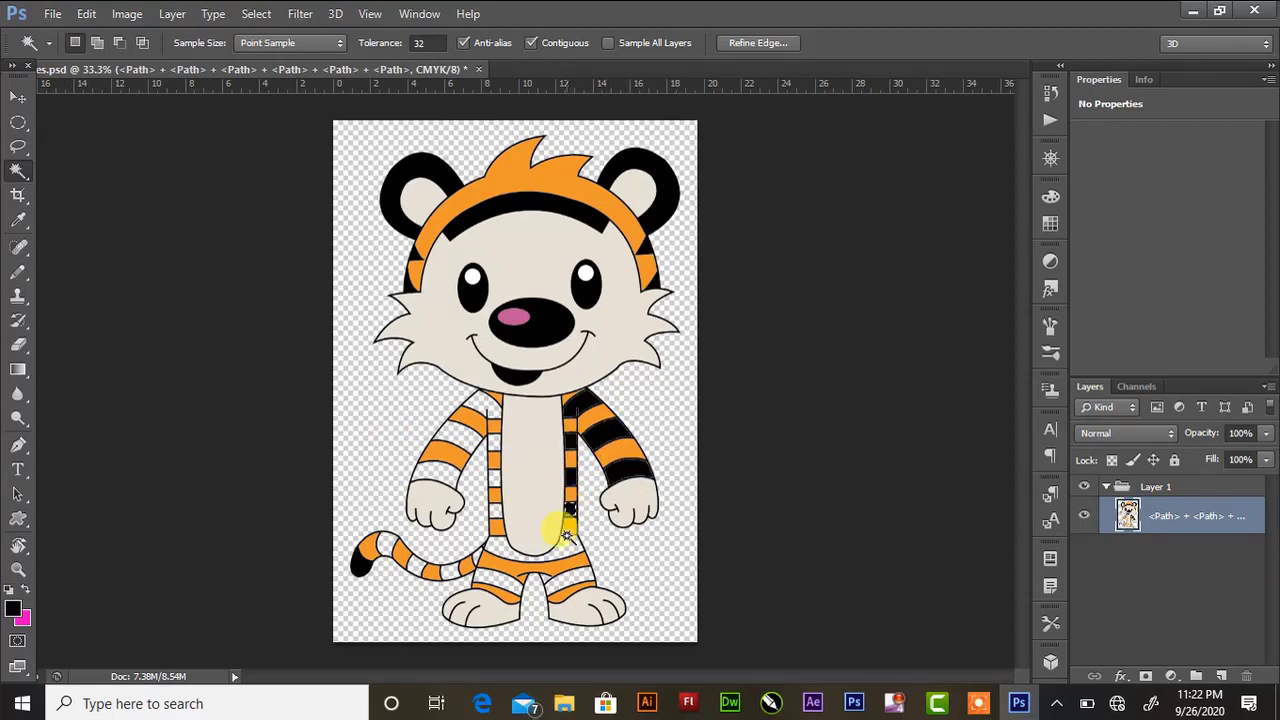
key("alt+BackSpace")
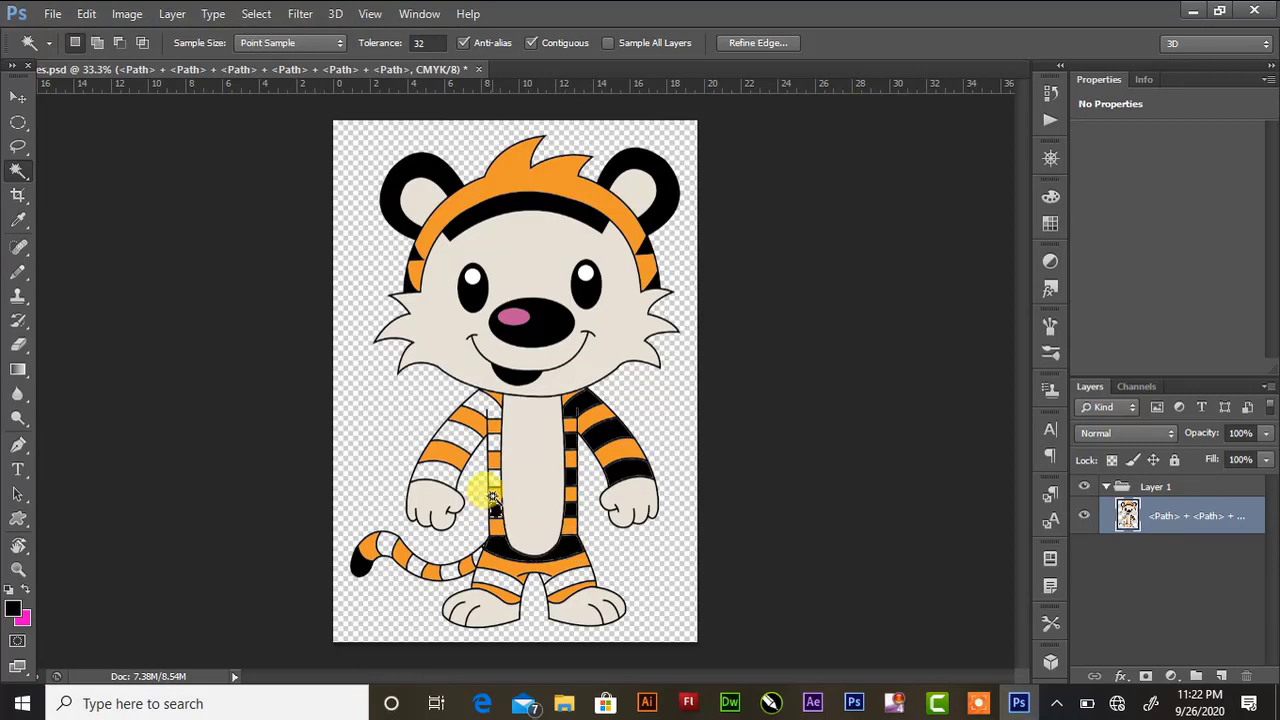
- Fill the belly-side stripe and the left-arm and cuff stripes with black
left_click(492, 476)
key("alt+BackSpace")
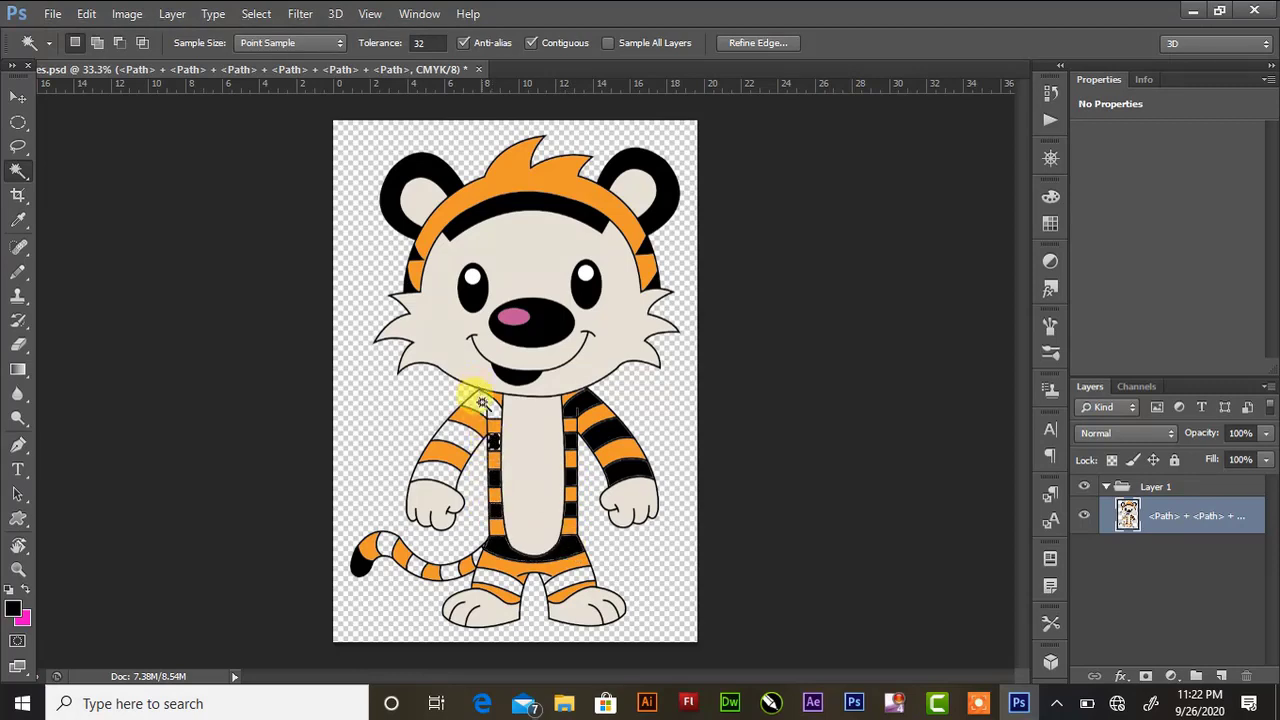
left_click(482, 402)
key("alt+BackSpace")
left_click(455, 440)
key("alt+BackSpace")
left_click(450, 478)
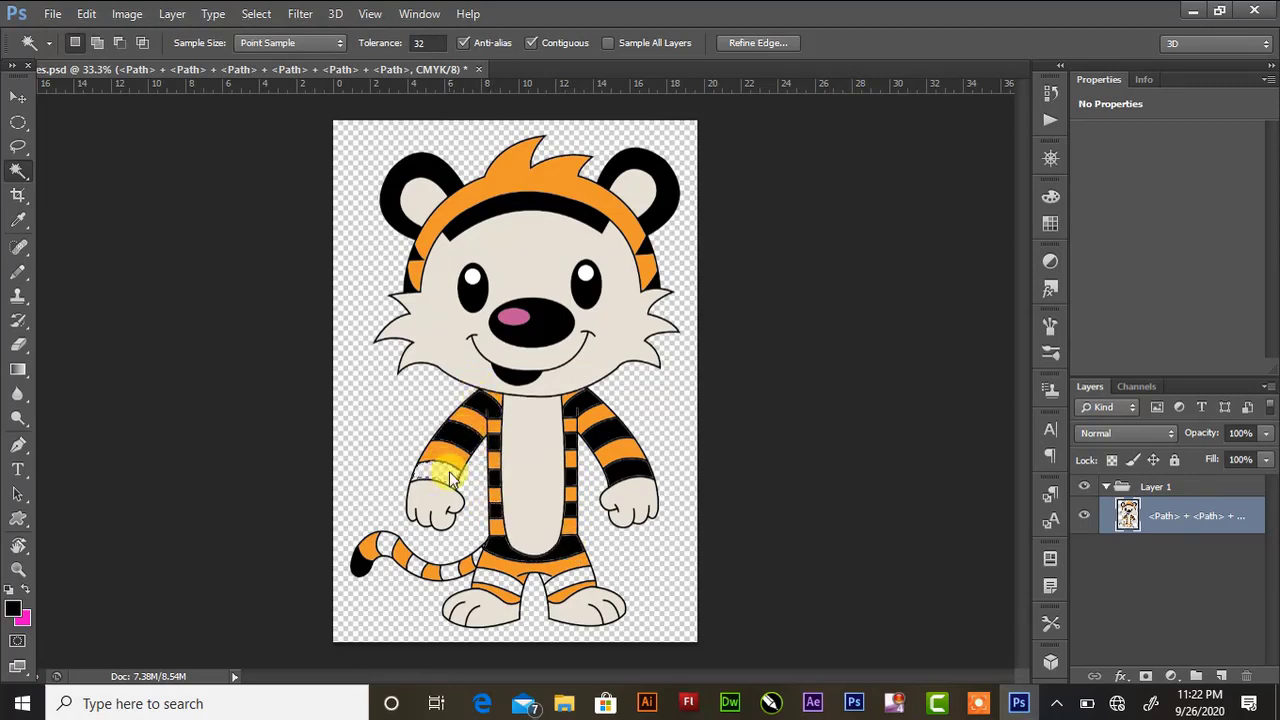
key("alt+BackSpace")
- Fill the white tail stripes and shorts stripes with black
left_click(478, 550)
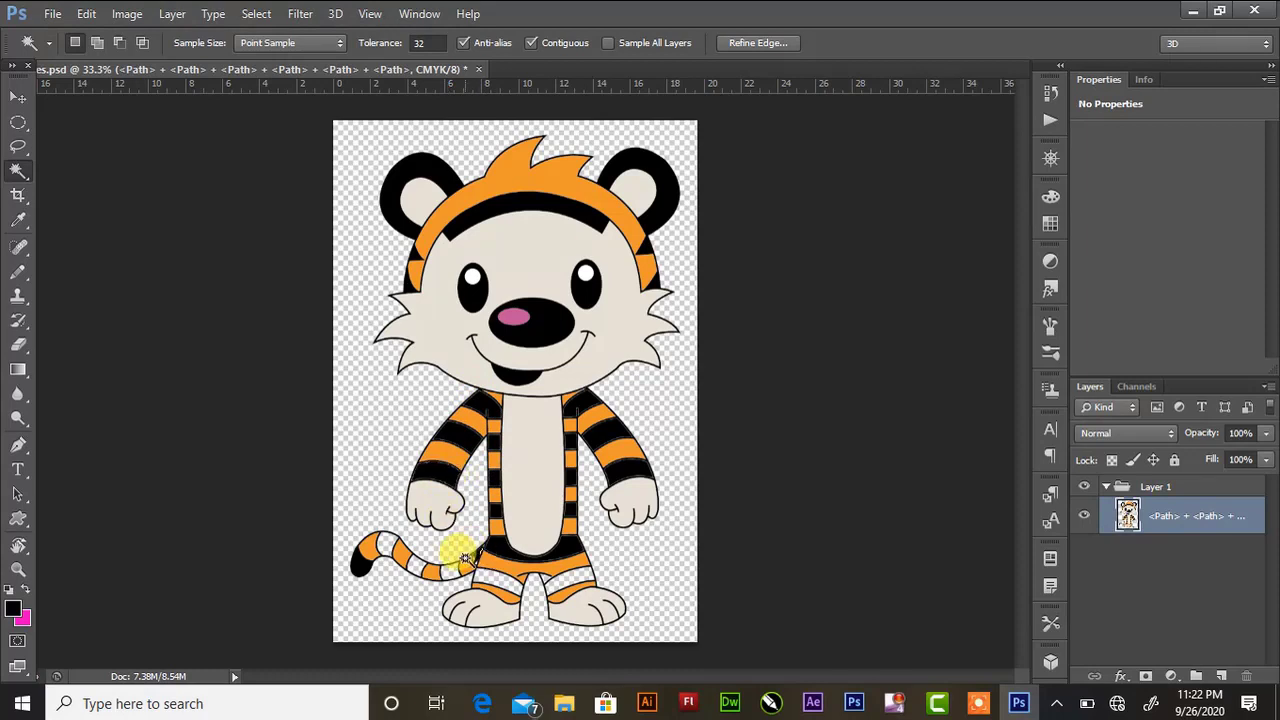
key("alt+BackSpace")
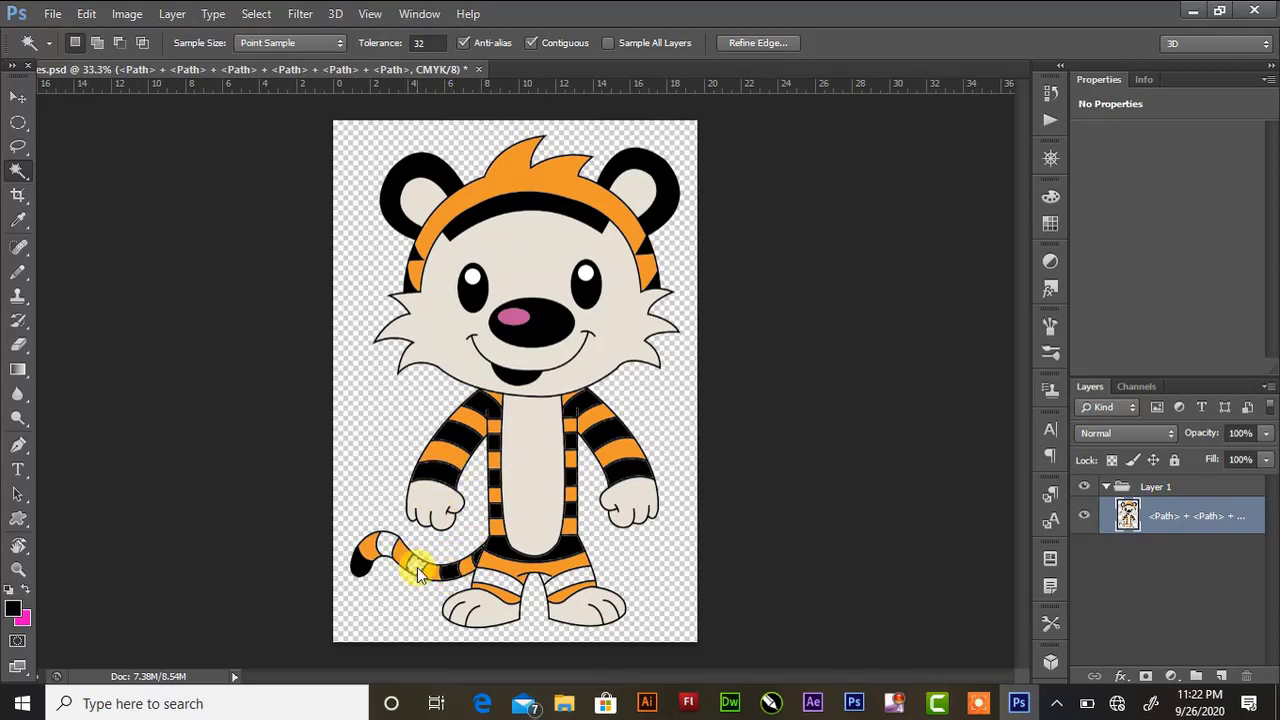
key("alt+BackSpace")
left_click(384, 546)
key("alt+BackSpace")
left_click(551, 585)
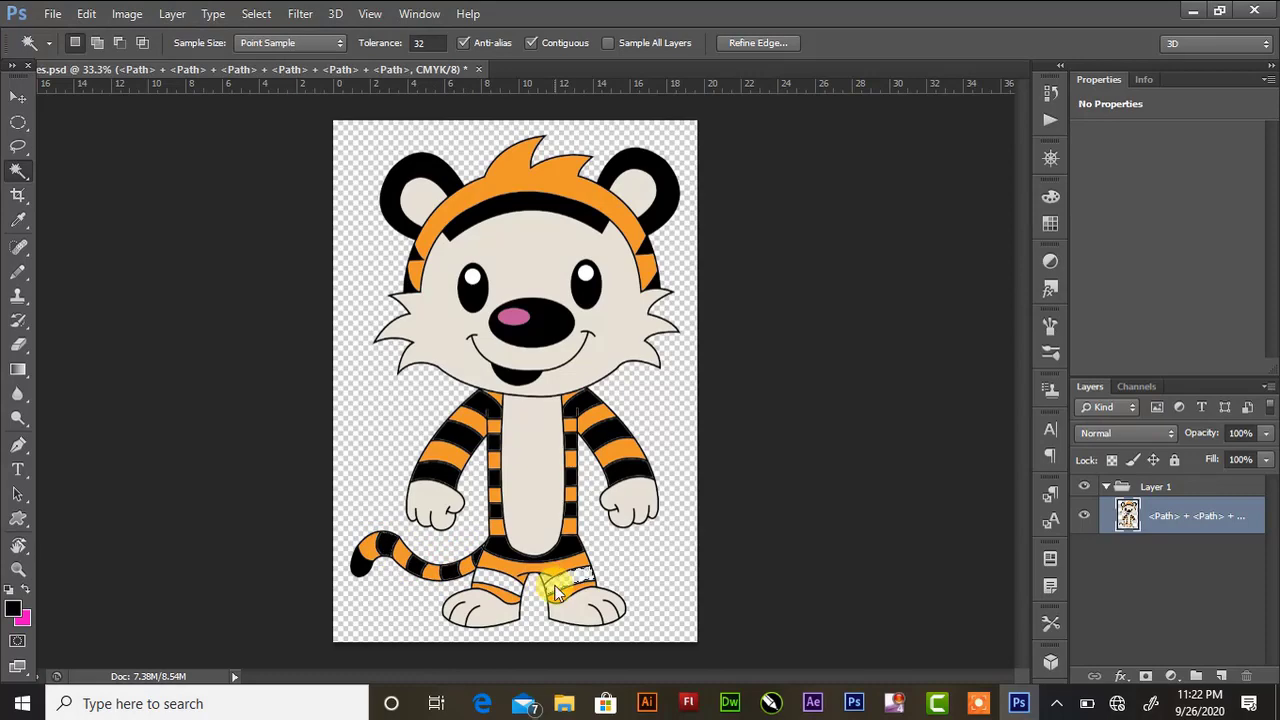
key("alt+BackSpace")
left_click(510, 592)
key("alt+BackSpace")
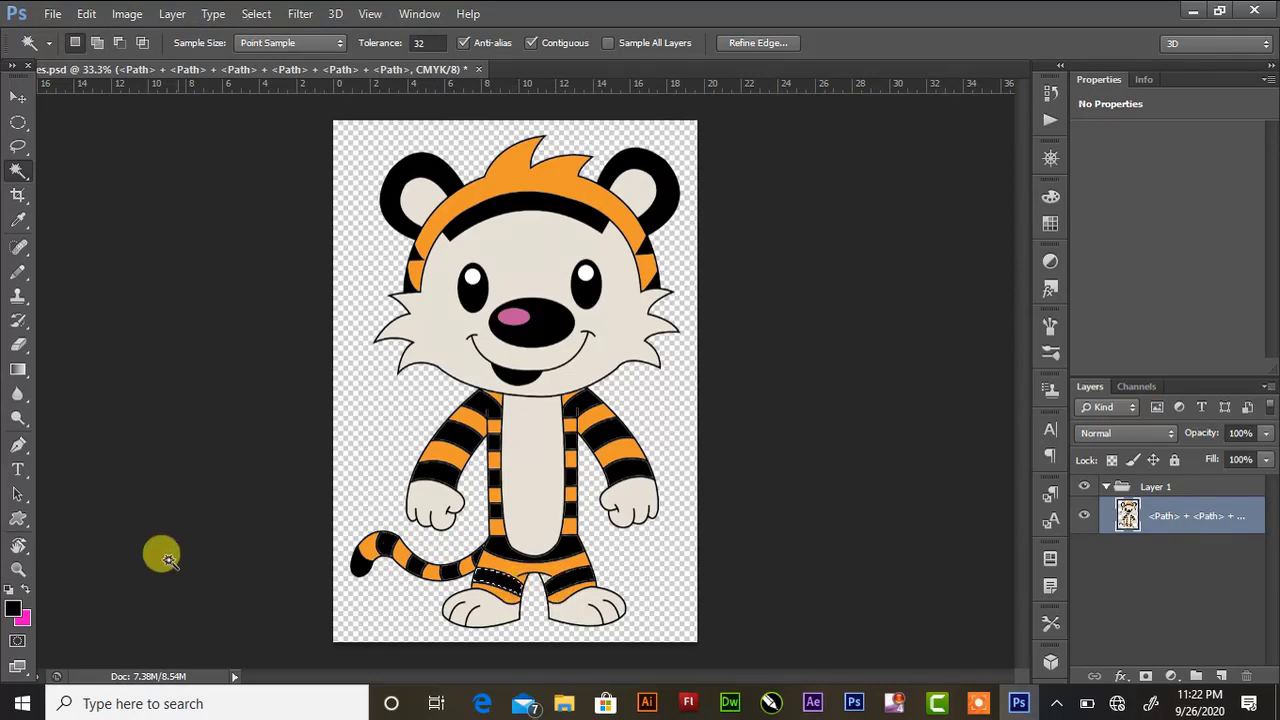
- Sample the tiger's orange as the foreground colour and clear the selection
key("i")
left_click(13, 606)
left_click(607, 400)
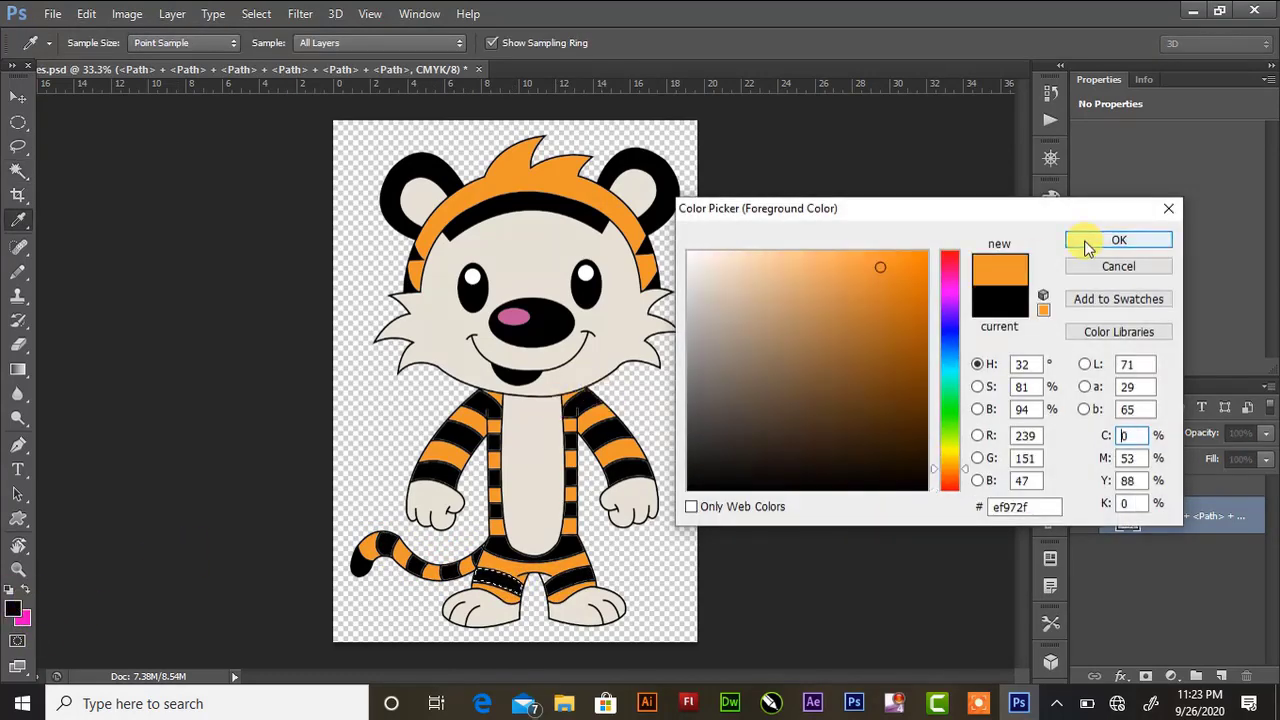
left_click(1119, 240)
key("w")
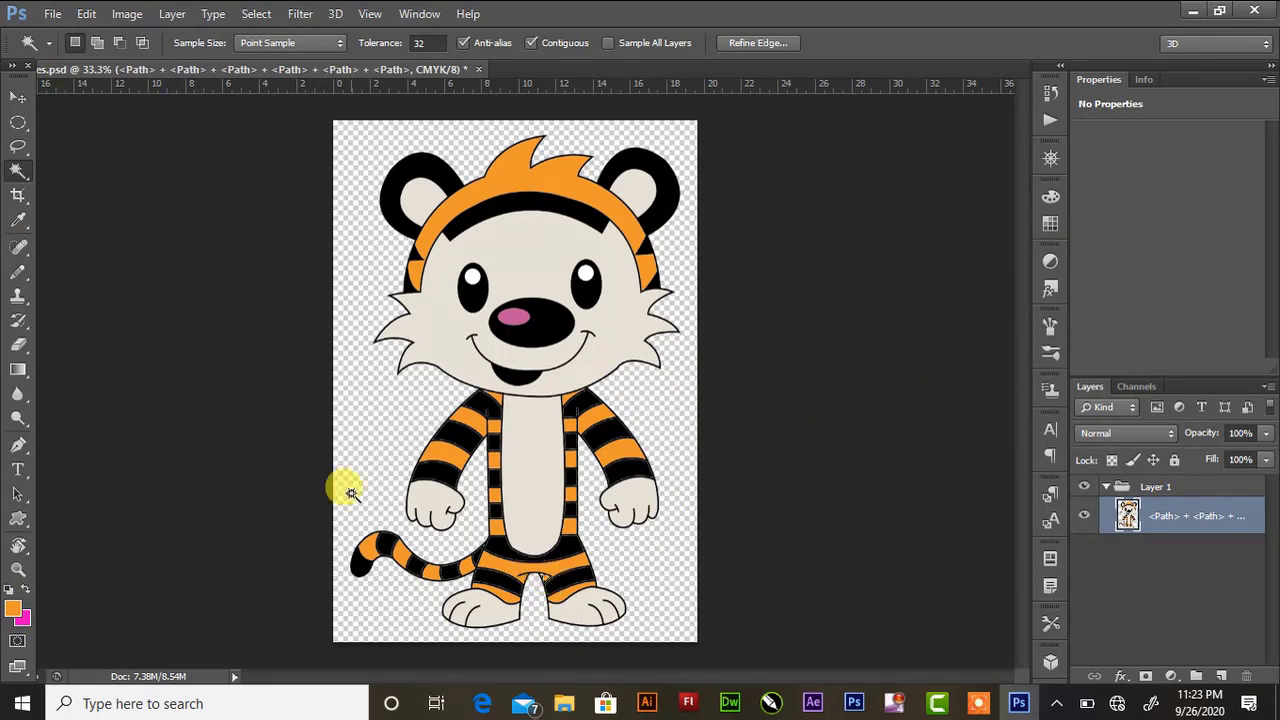
left_click(340, 484)
- Add Bevel & Emboss with depth 11 and a size-3 black stroke to the tiger
left_click(1117, 679)
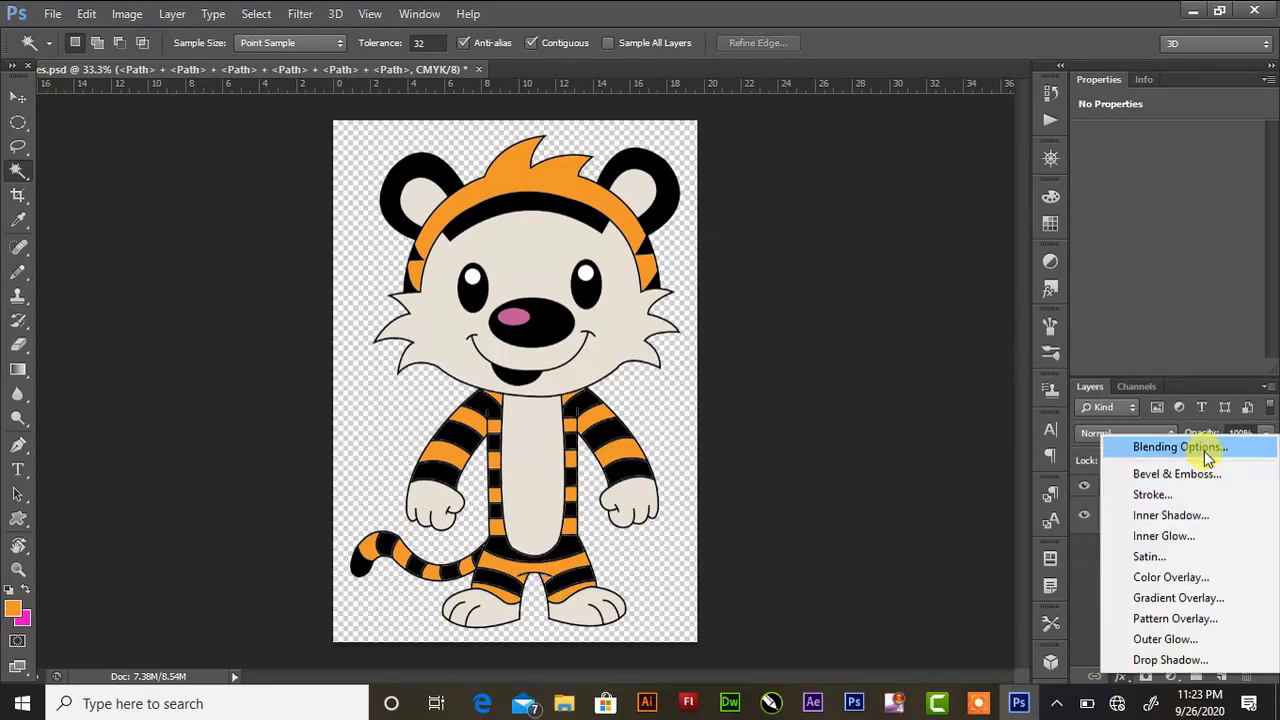
left_click(1195, 449)
left_click(805, 223)
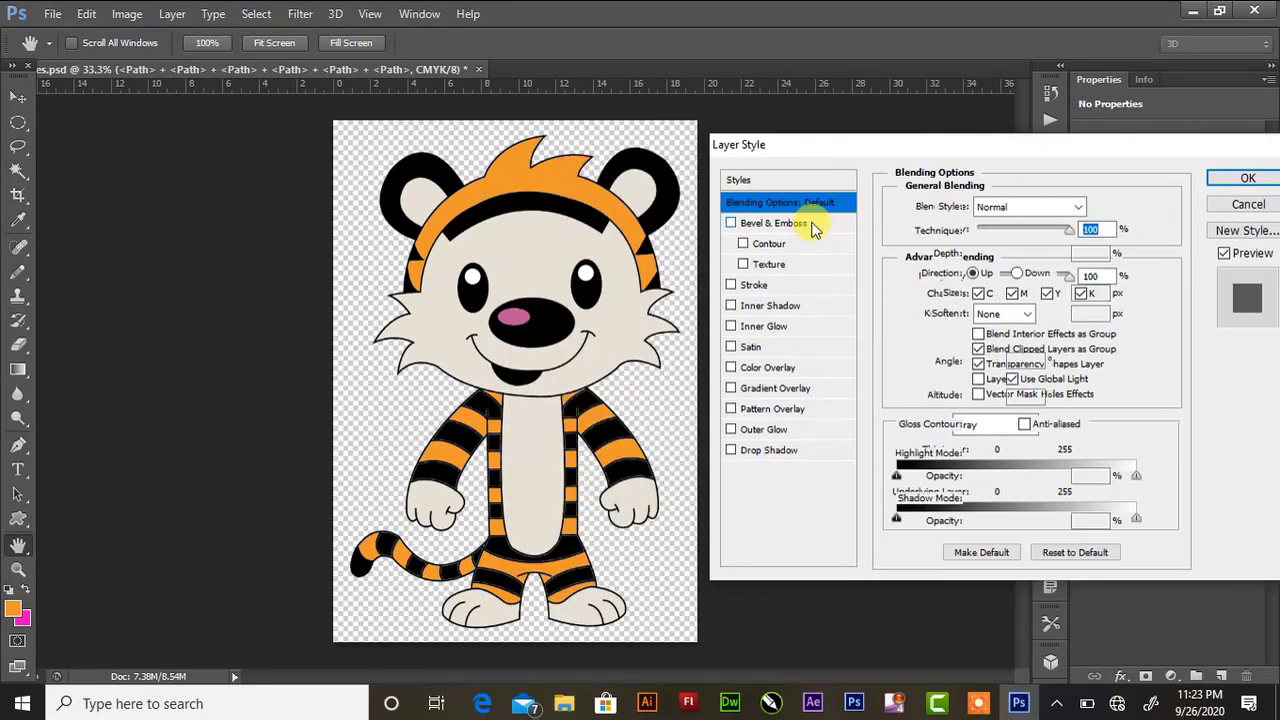
mouse_move(1063, 252)
left_mouse_down()
mouse_move(975, 257)
mouse_move(1000, 293)
mouse_move(979, 313)
left_mouse_up()
left_click(770, 286)
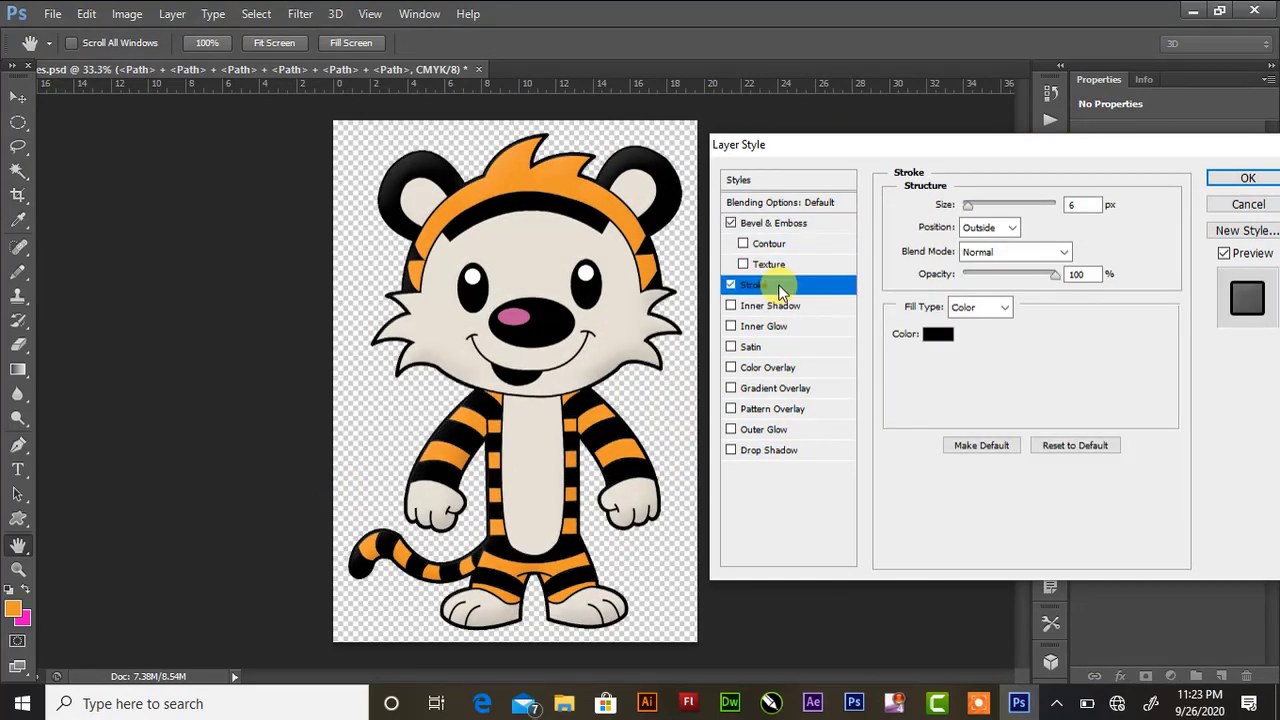
type("3")
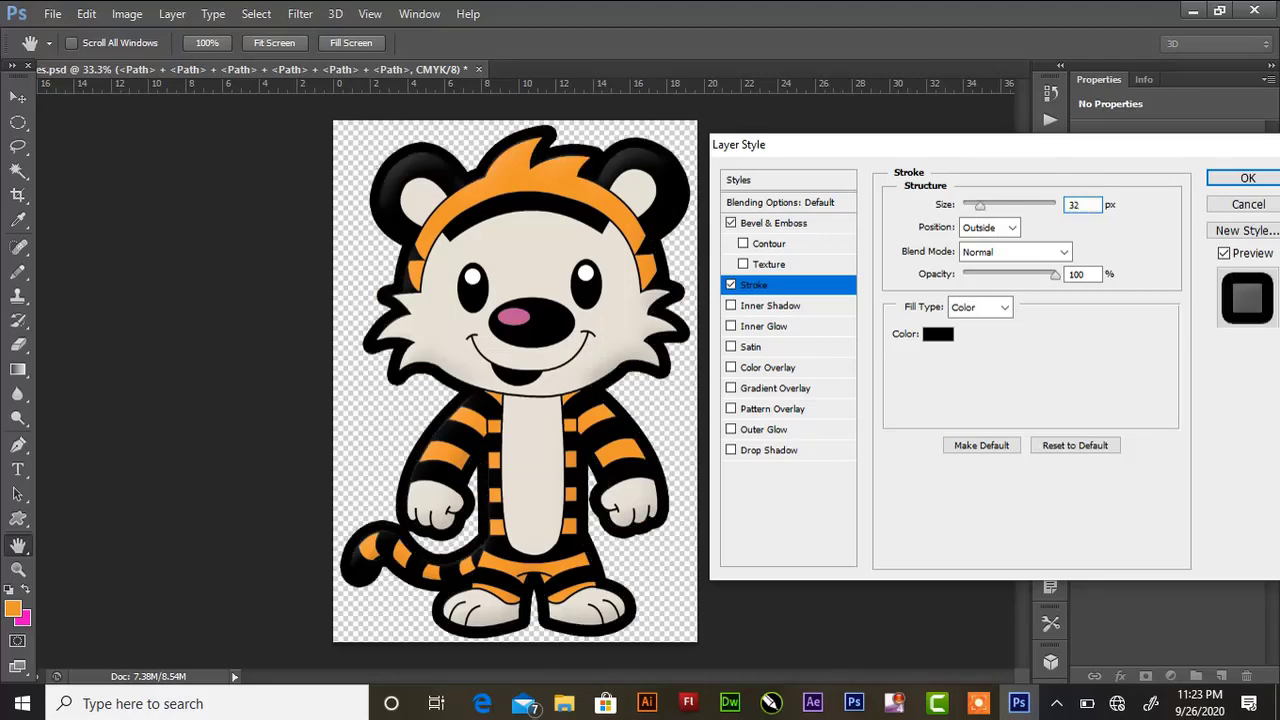
- Add an inner shadow with adjusted distance and a drop shadow, then apply the style
left_click(801, 305)
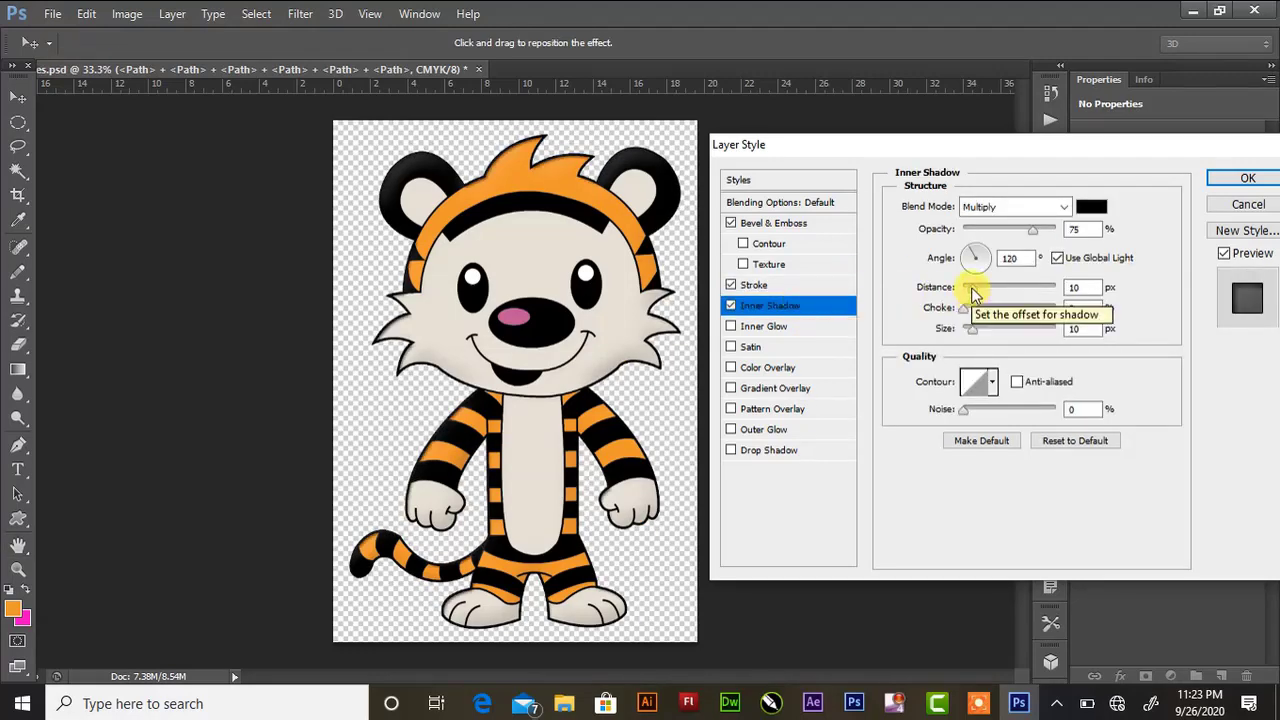
left_click_drag(970, 287, 985, 290)
left_click(825, 450)
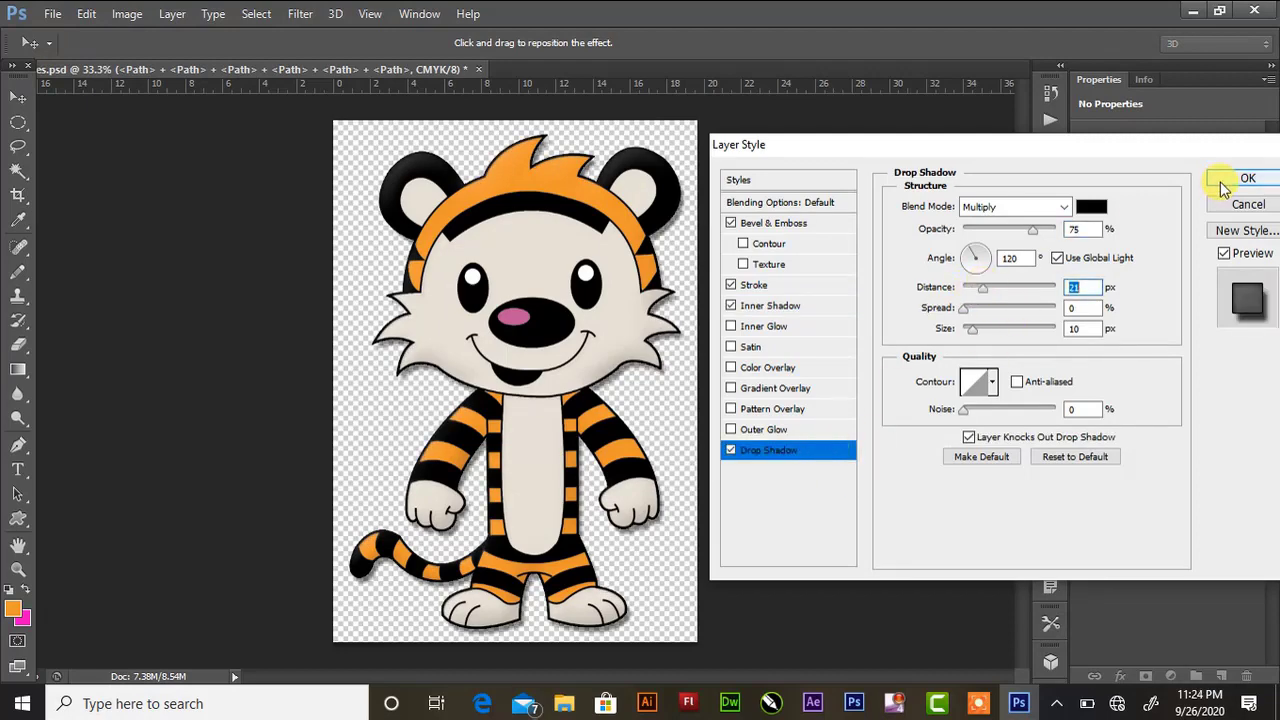
left_click(1222, 190)
left_click(1051, 259)
- Add a Curves layer with a point at input 31, output 37, then toggle effects to compare
left_click(934, 287)
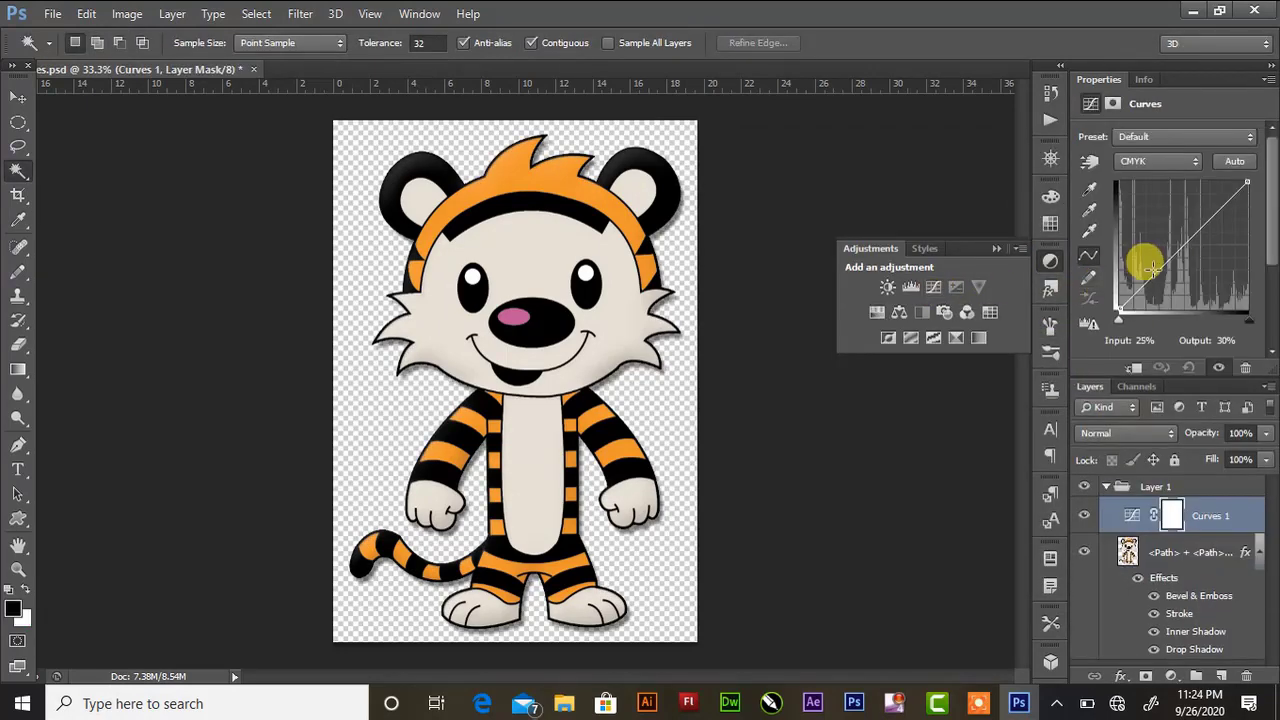
mouse_move(1153, 268)
left_mouse_down()
mouse_move(1138, 257)
mouse_move(1157, 259)
left_mouse_up()
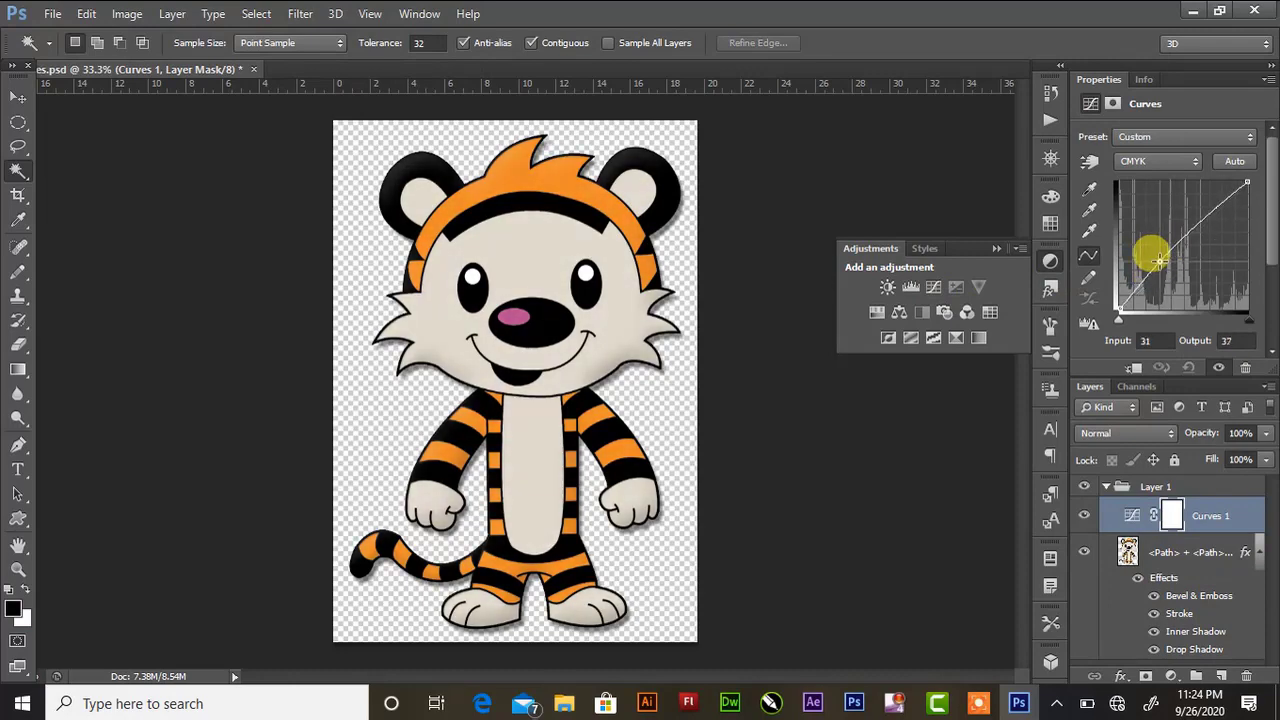
left_click(996, 248)
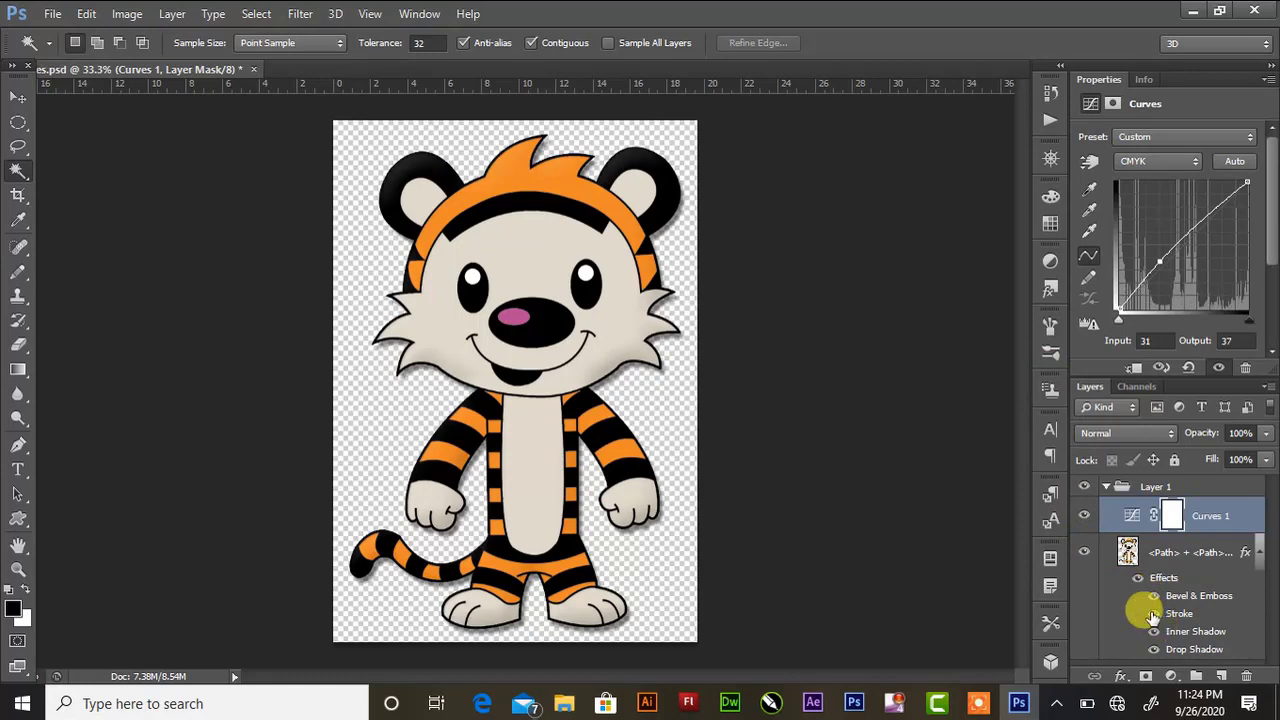
left_click(1153, 613)
left_click(1153, 633)
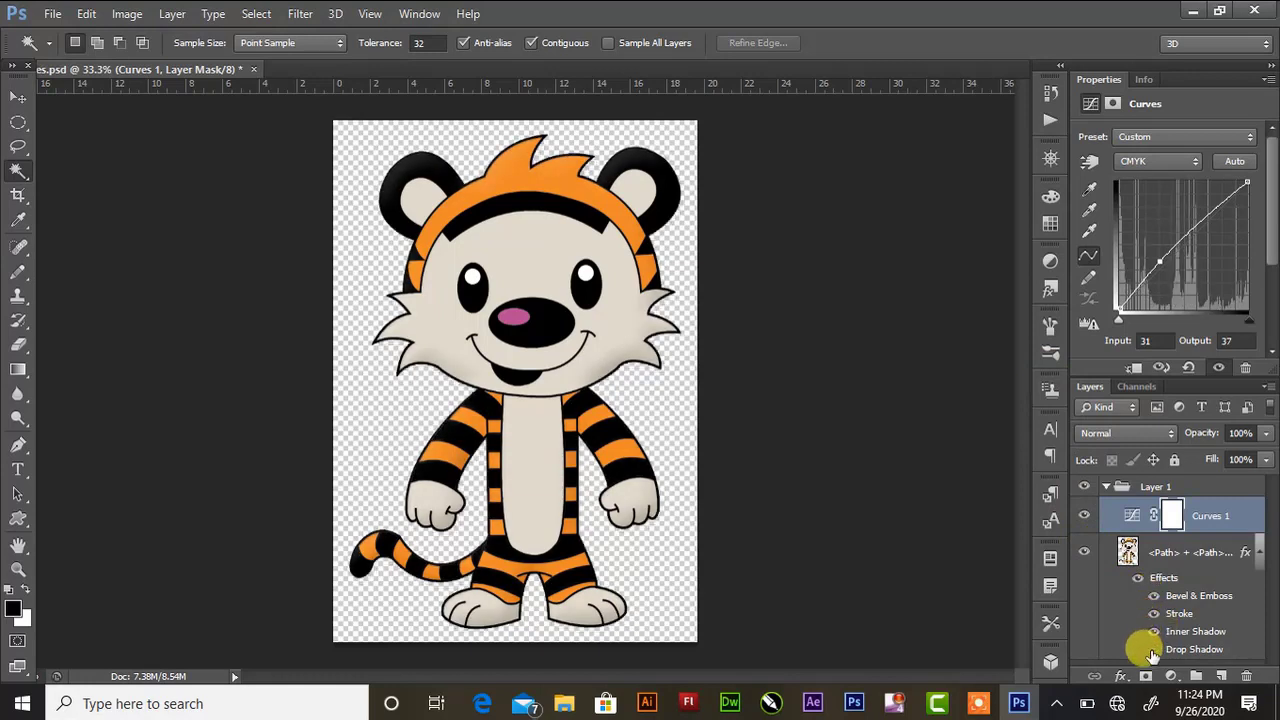
left_click(1153, 633)
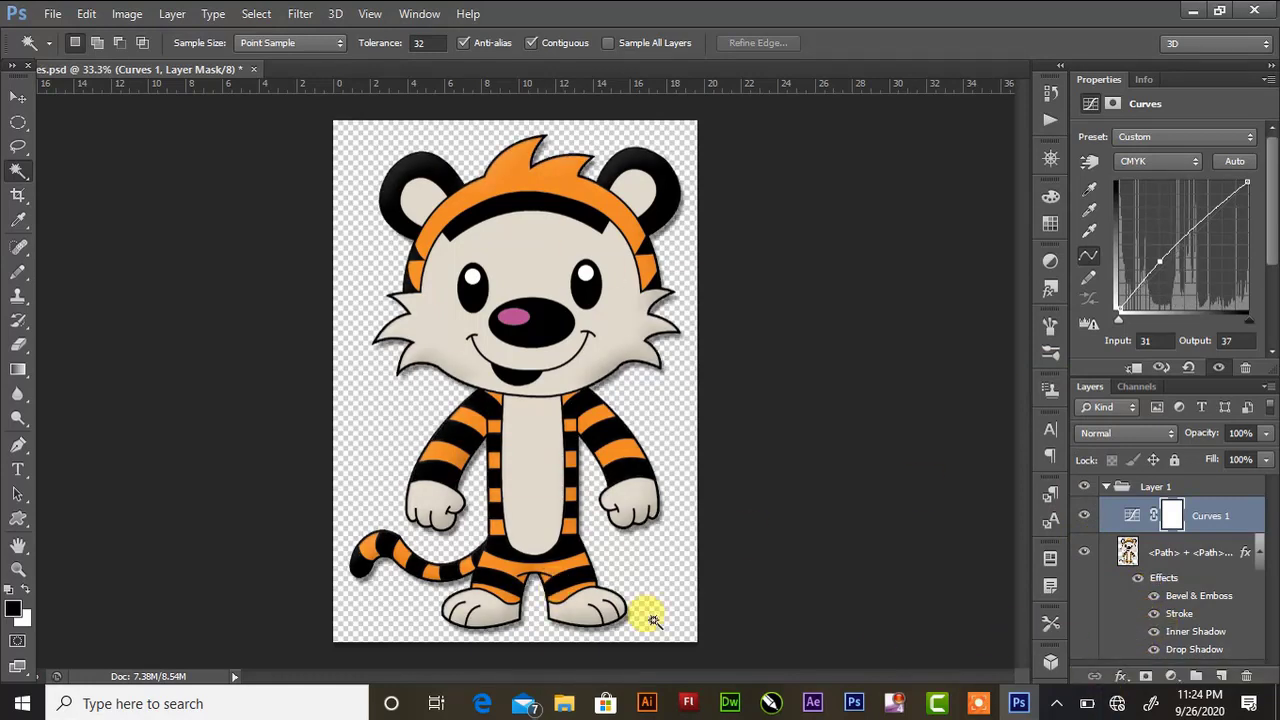